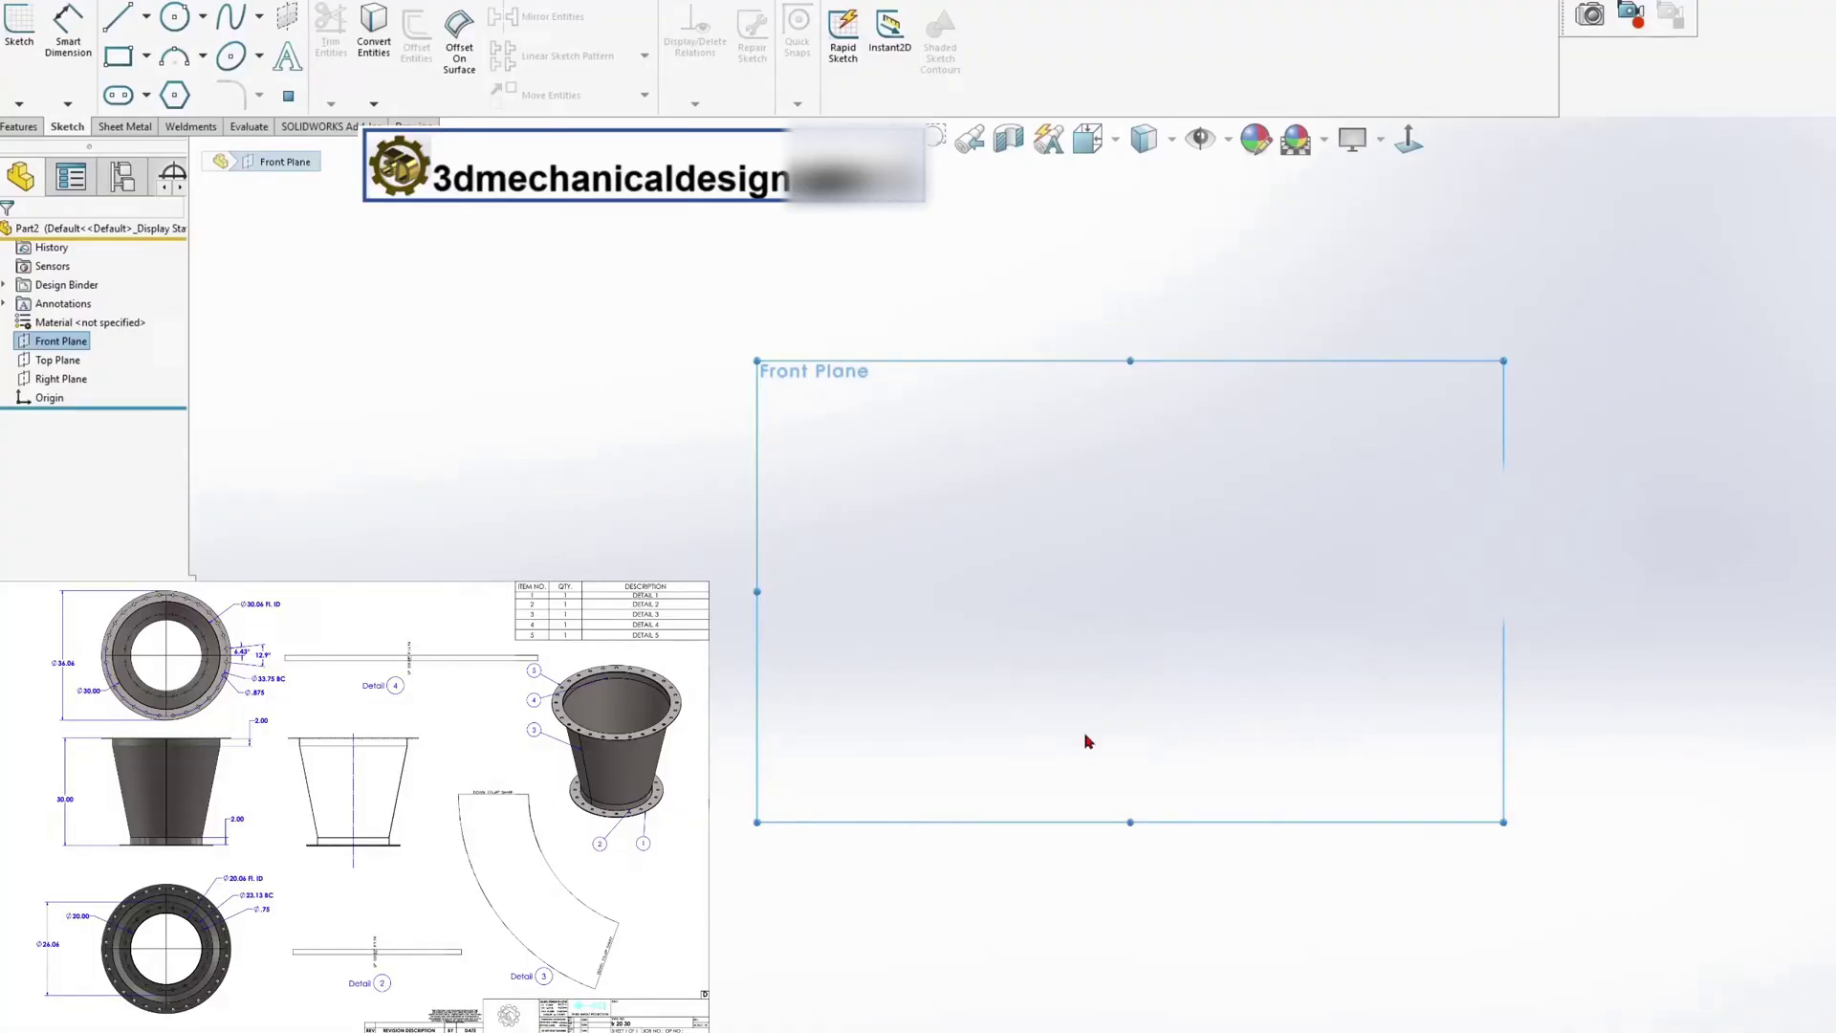
Start a sketch on the Front Plane and draw a circle about 5.07 in in diameter centred on the origin
right_click(1089, 741)
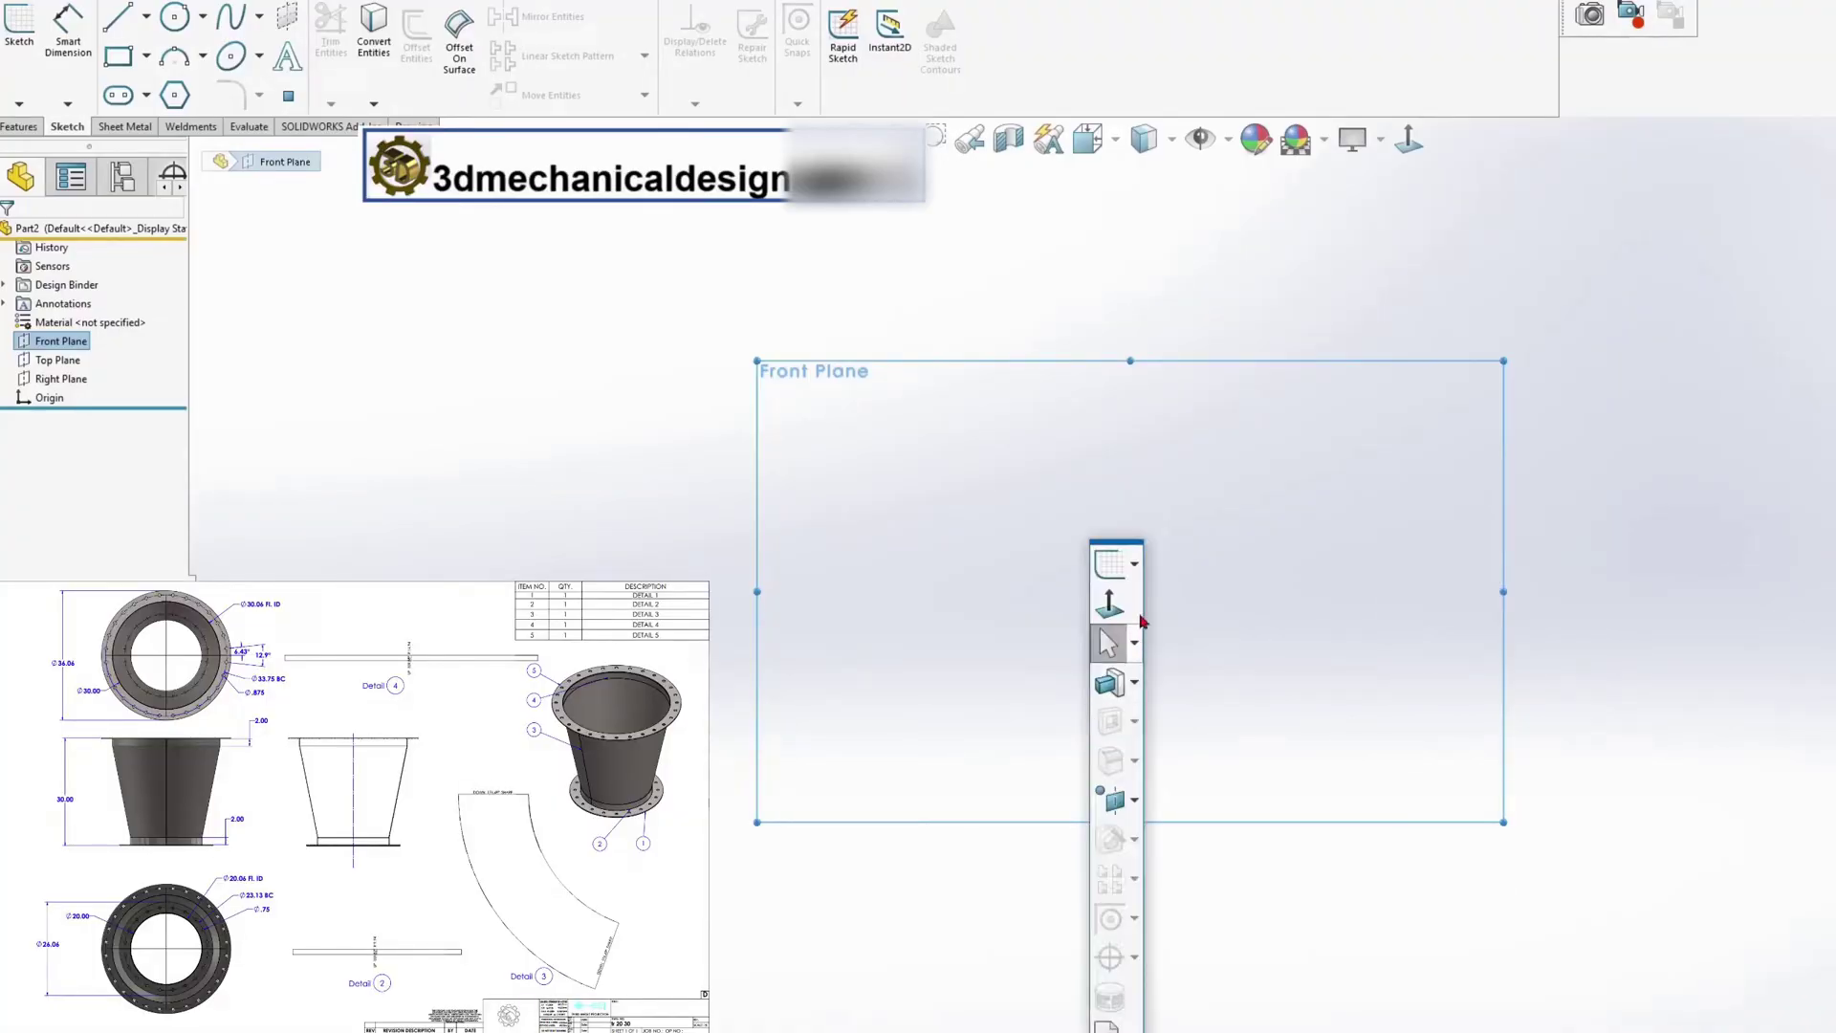
left_click(1136, 564)
mouse_move(1154, 595)
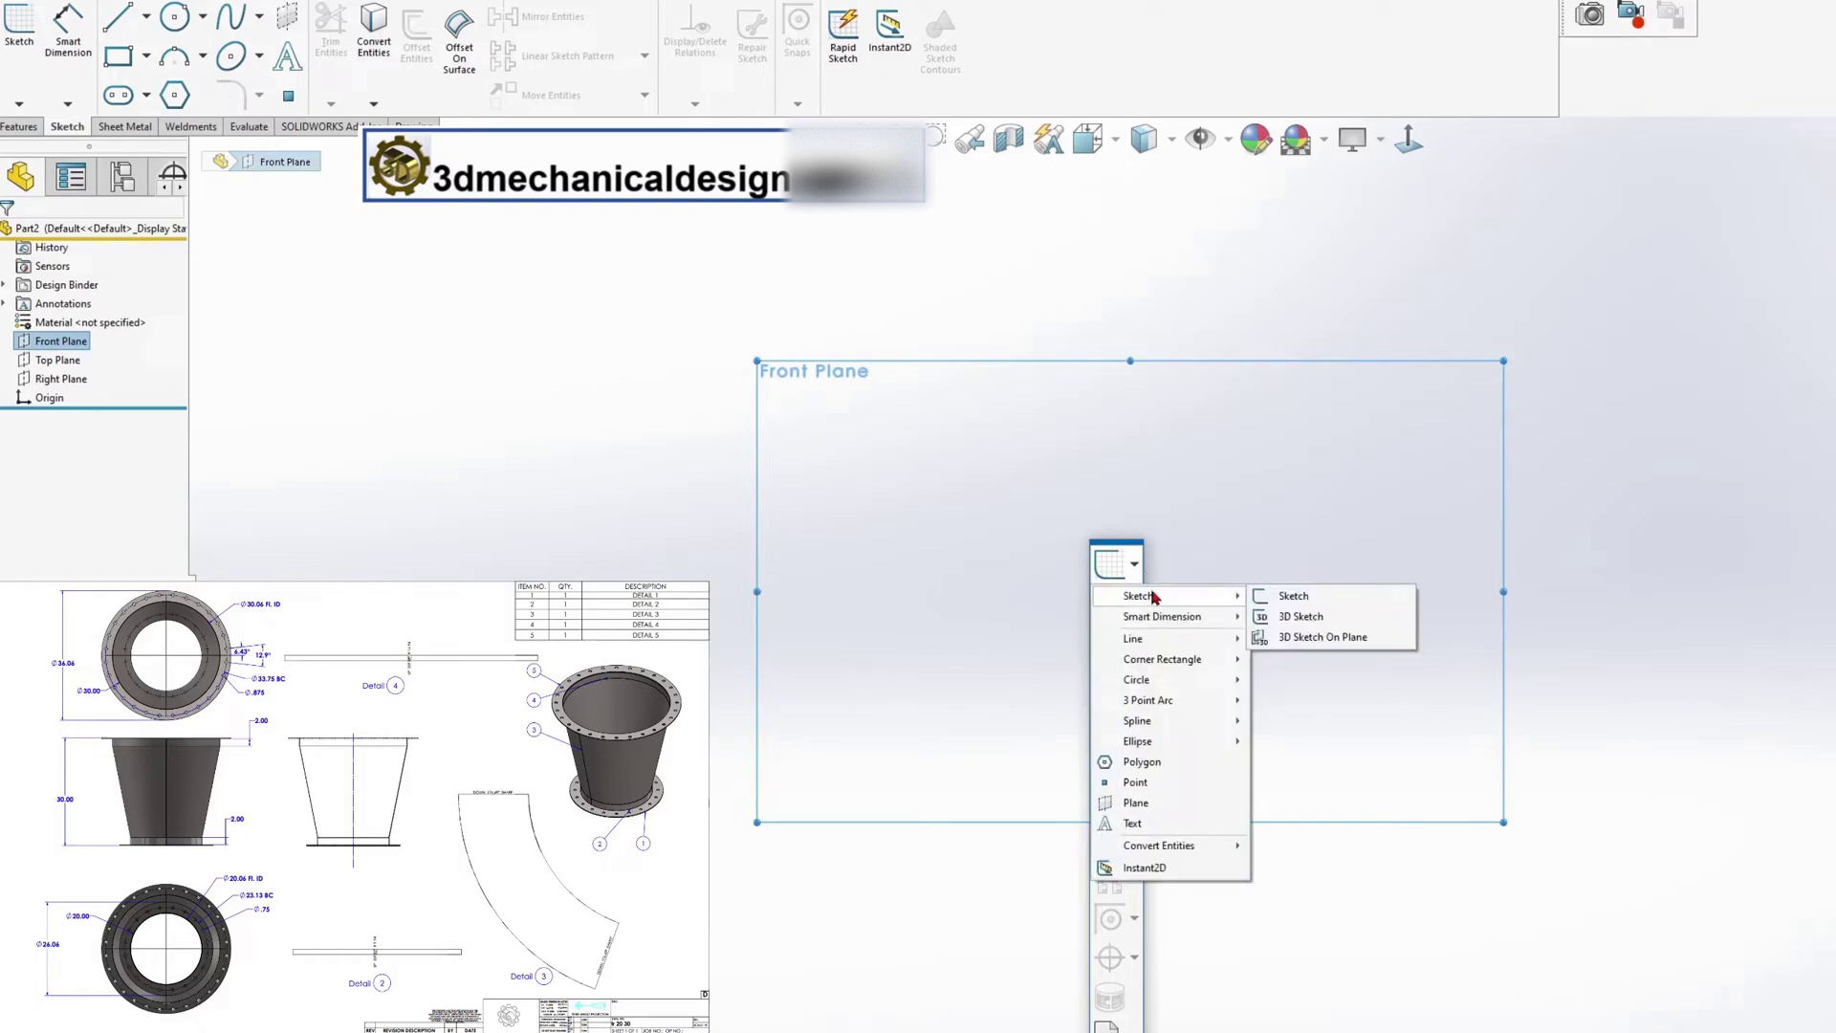
left_click(1280, 597)
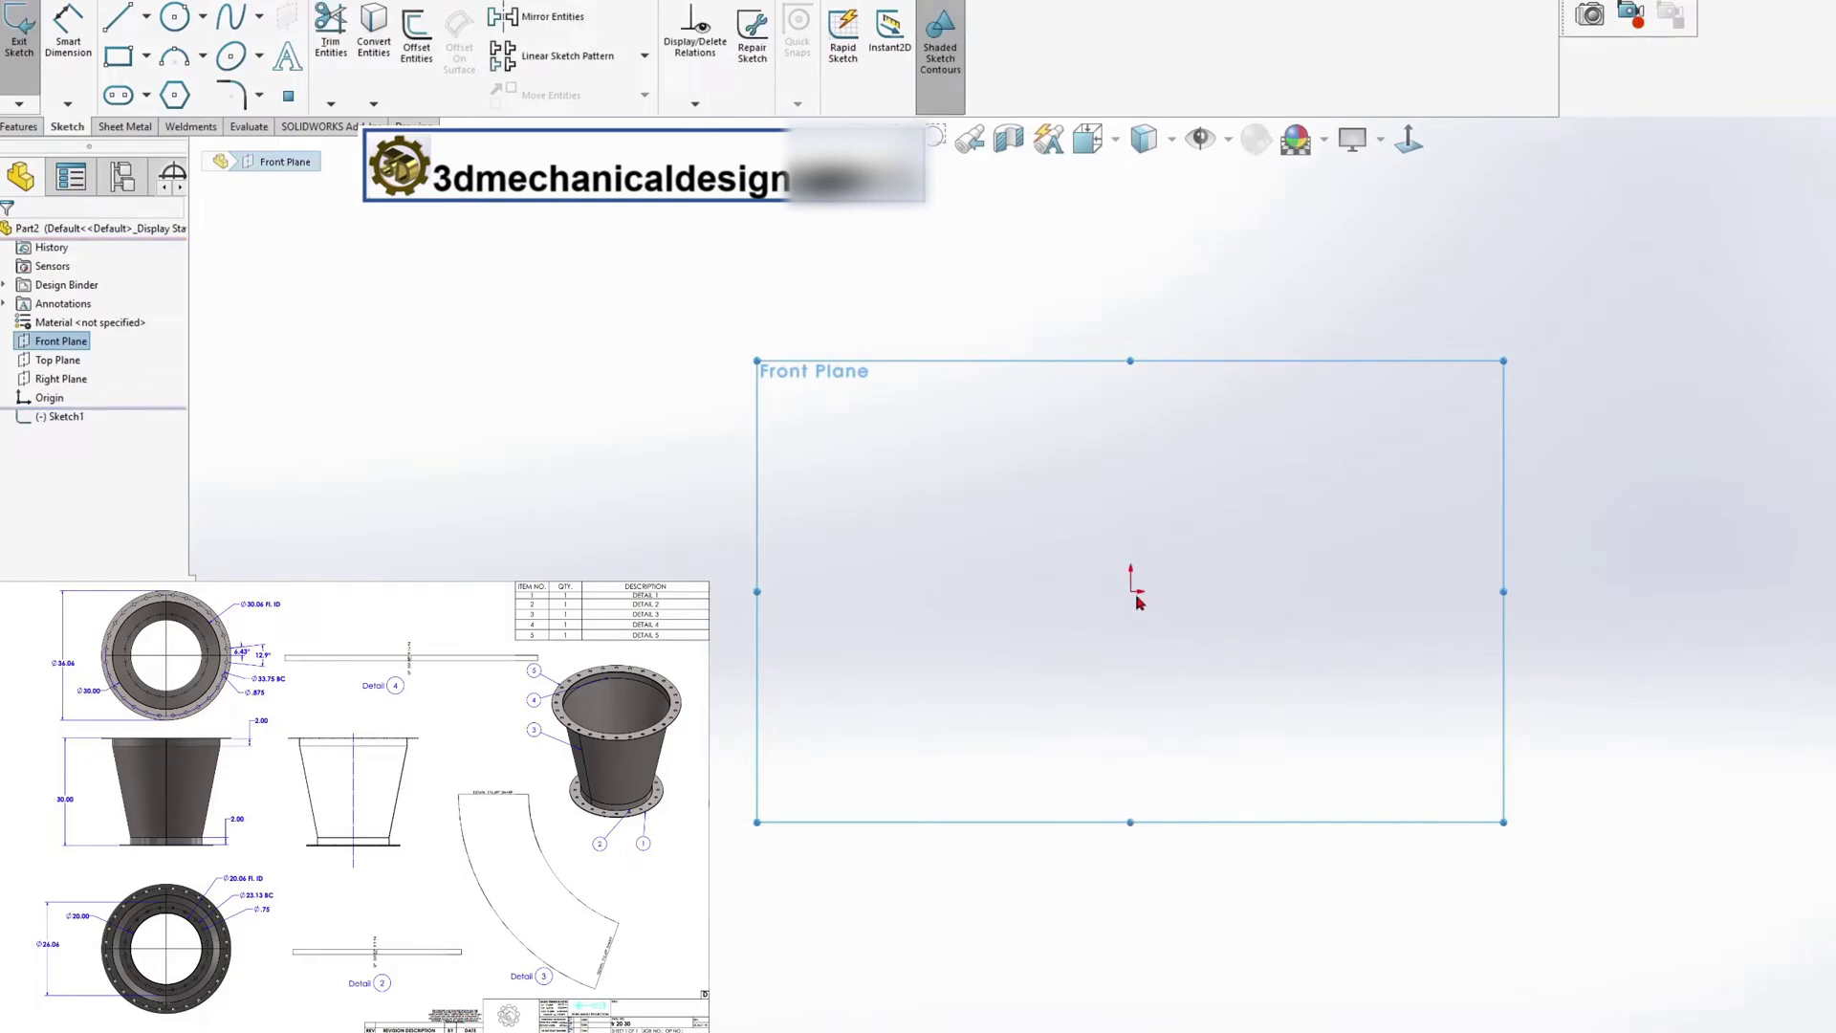
key("s")
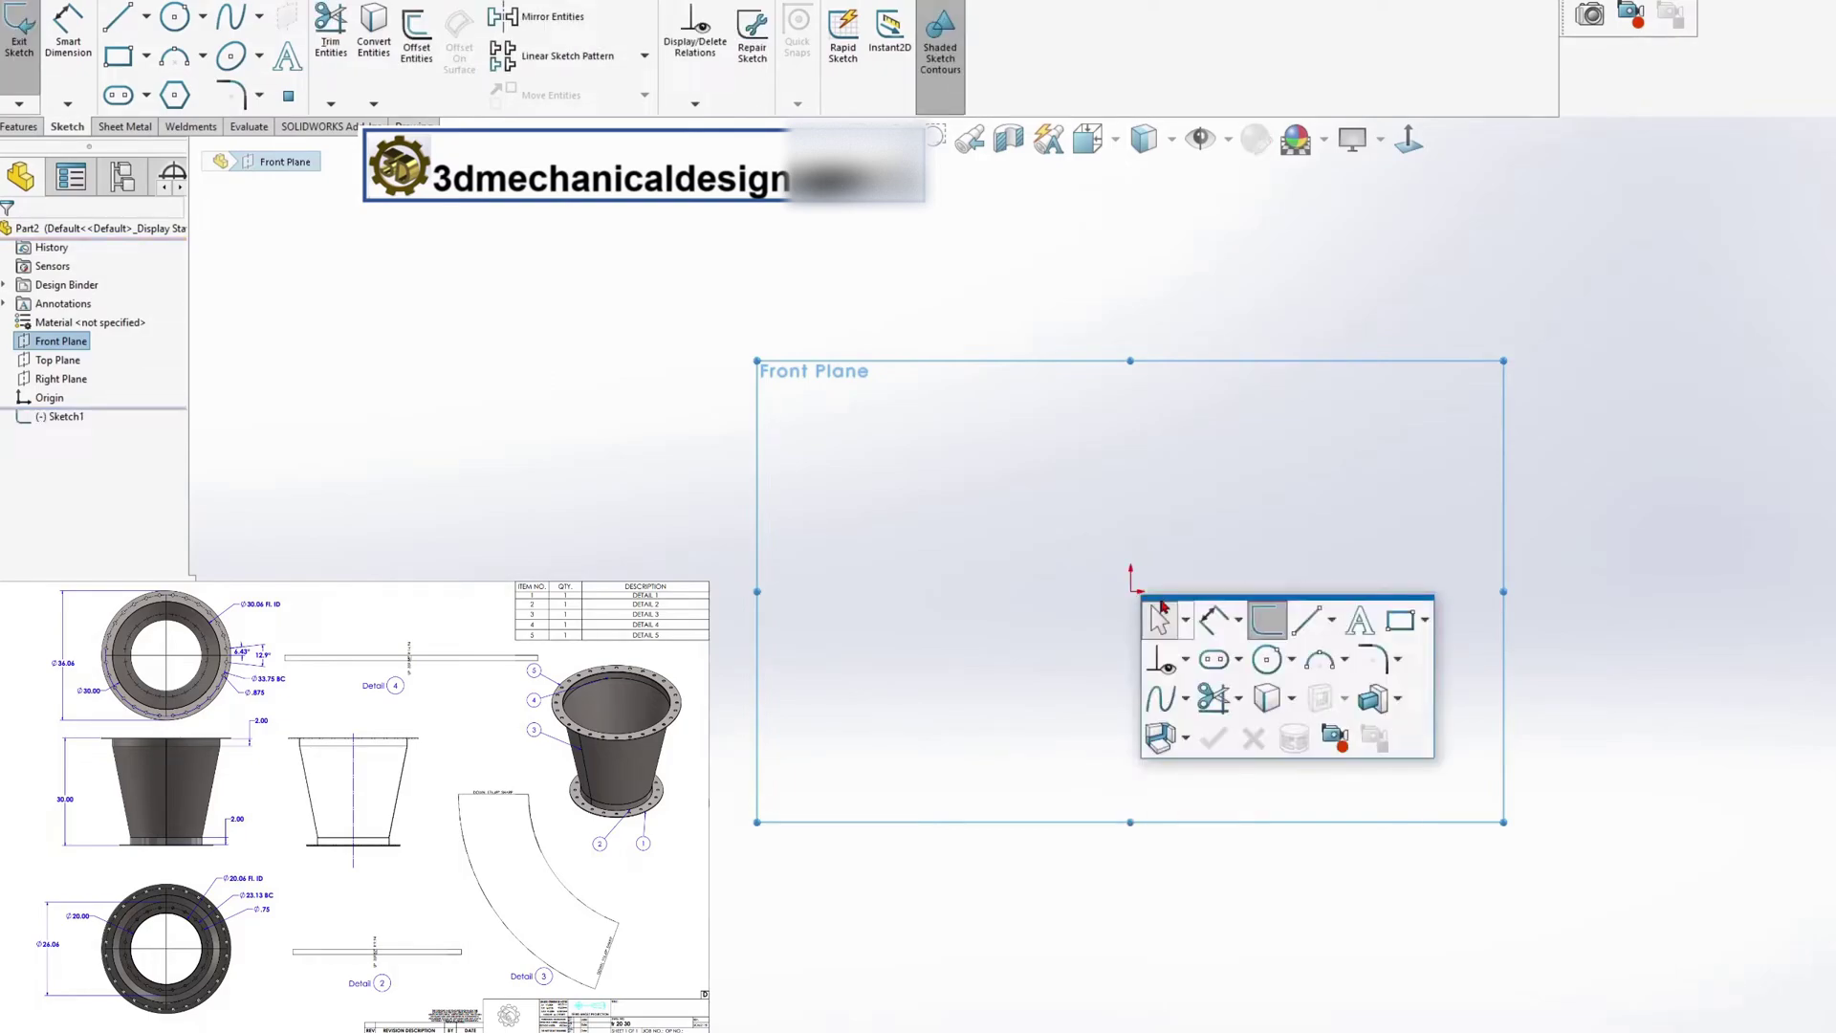
left_click(1267, 657)
left_click(1131, 591)
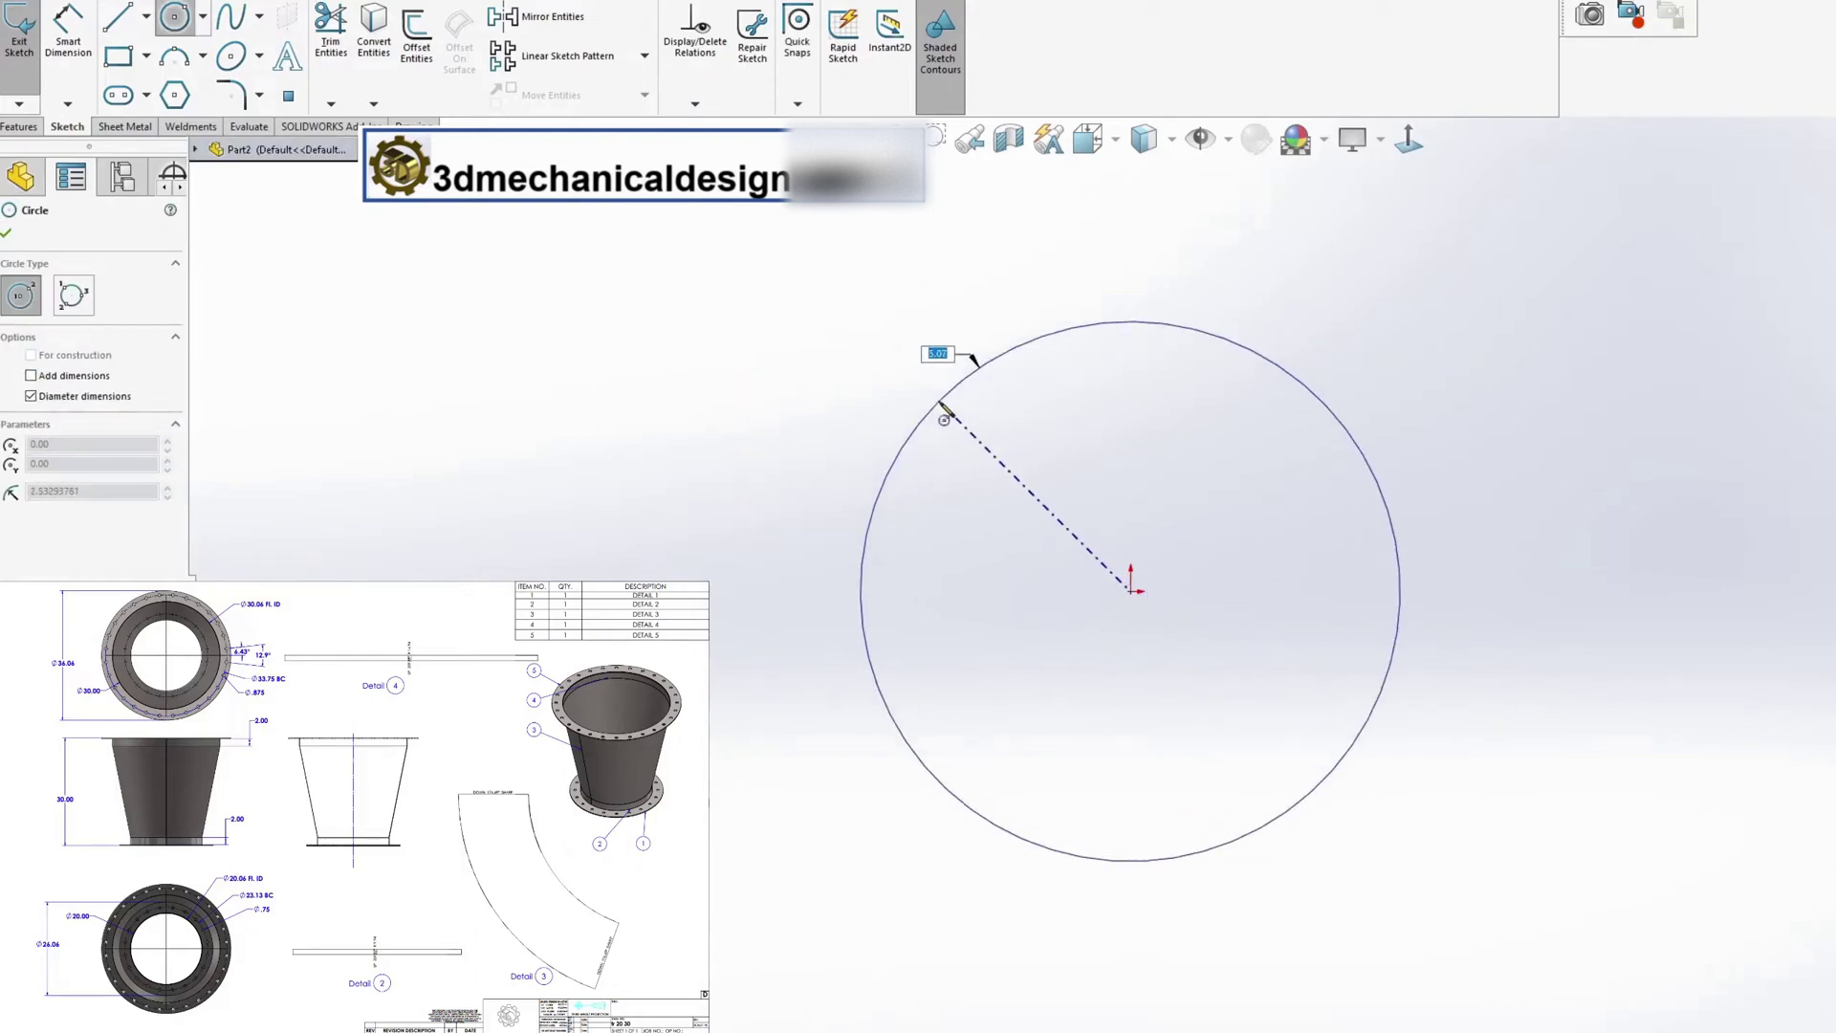
left_click(945, 411)
Dimension the circle's diameter to 36.06 in
key("s")
left_click(1008, 428)
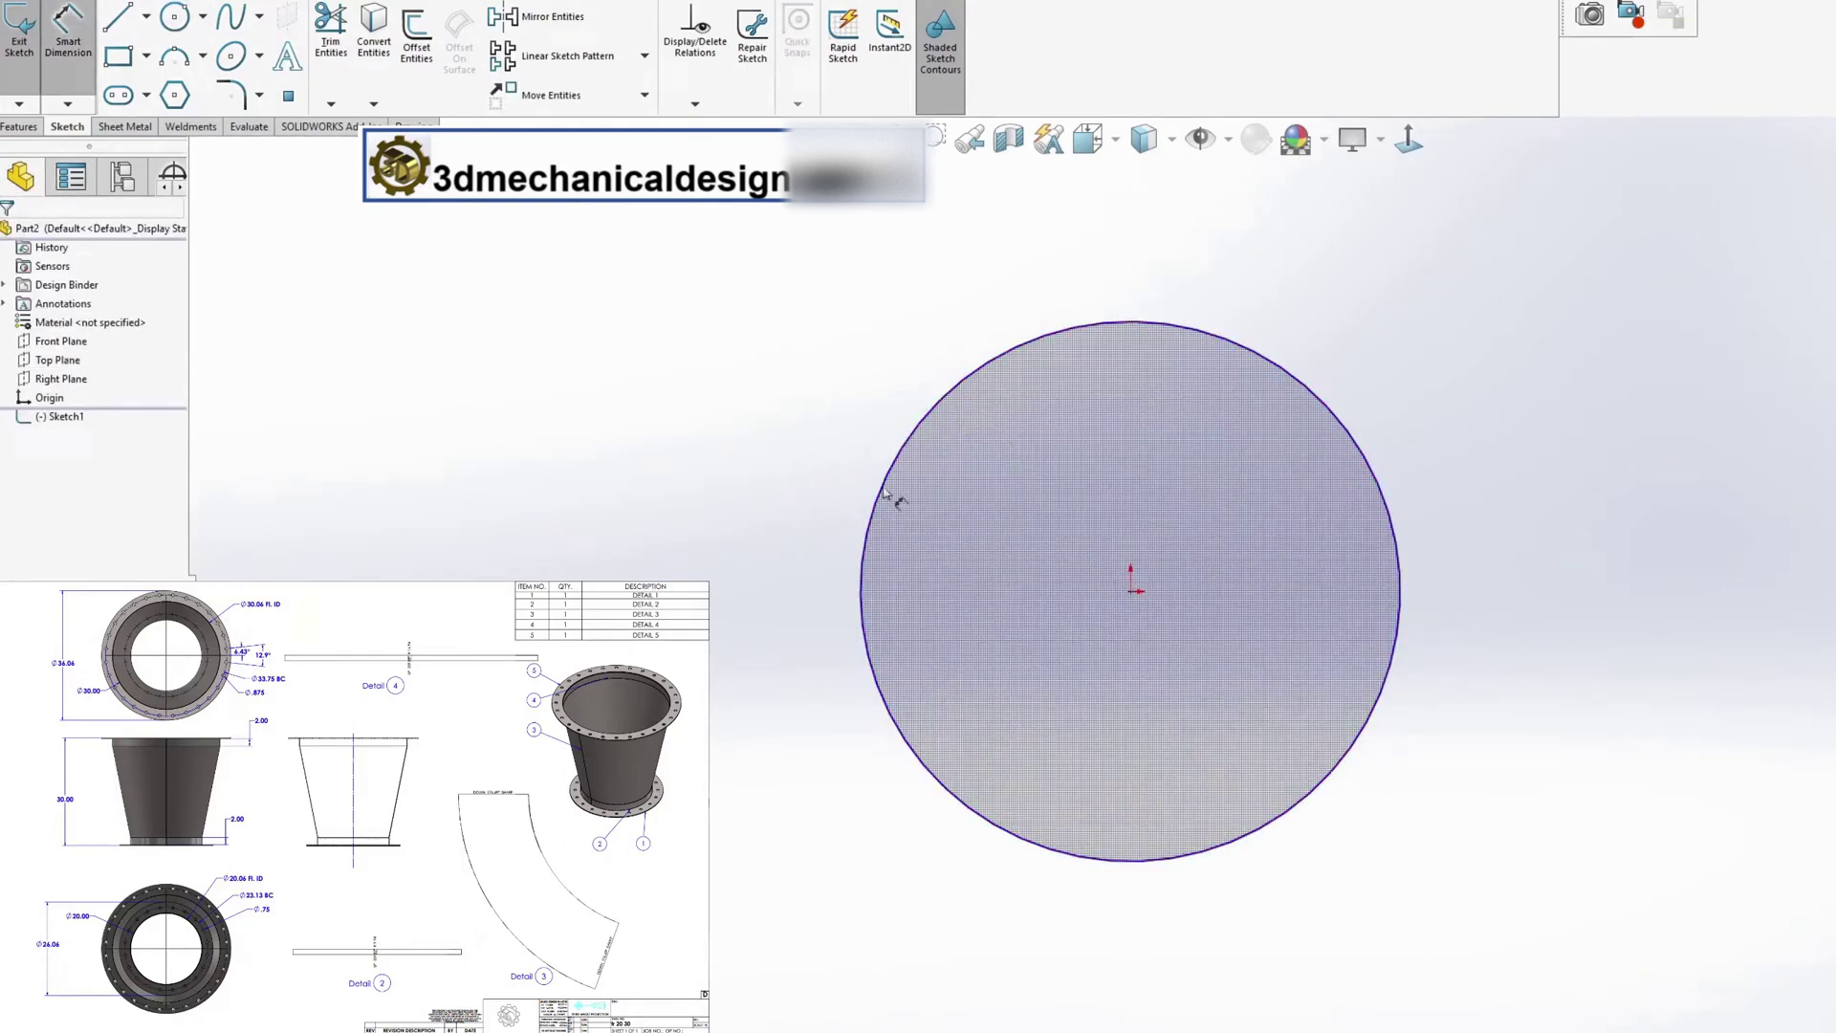
left_click(885, 492)
left_click(752, 483)
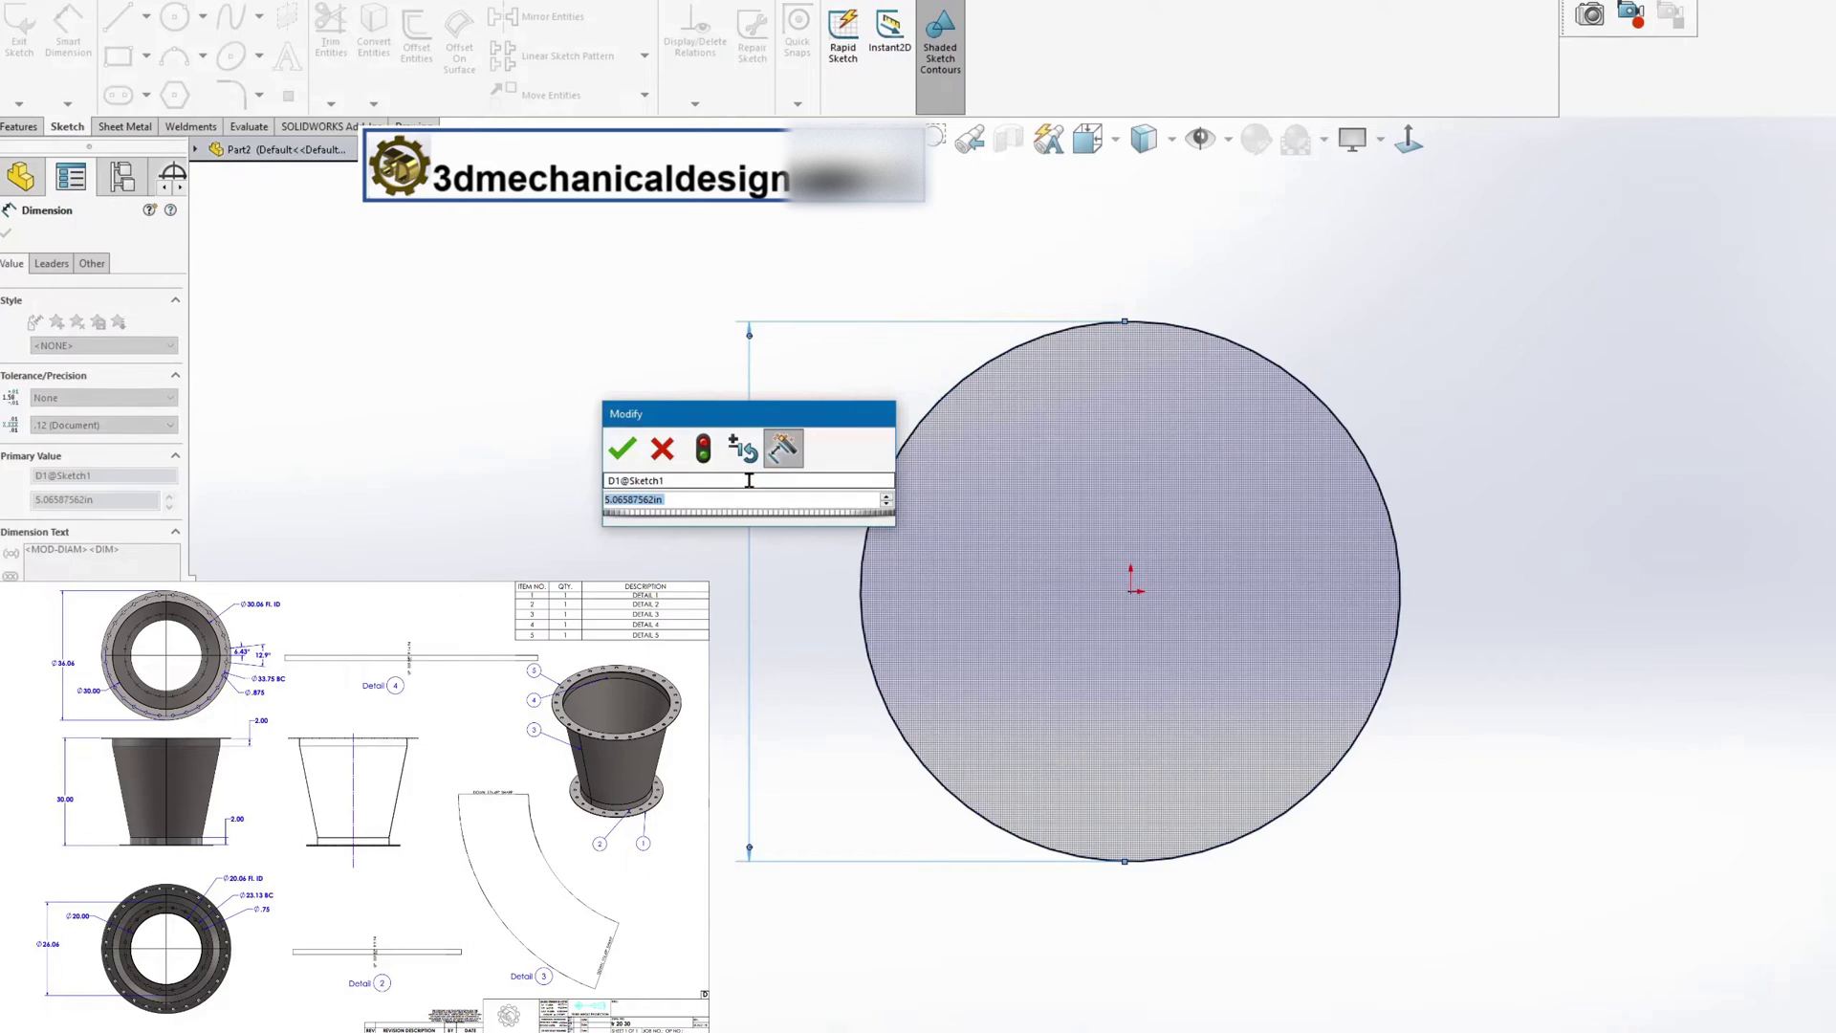
type("36.06")
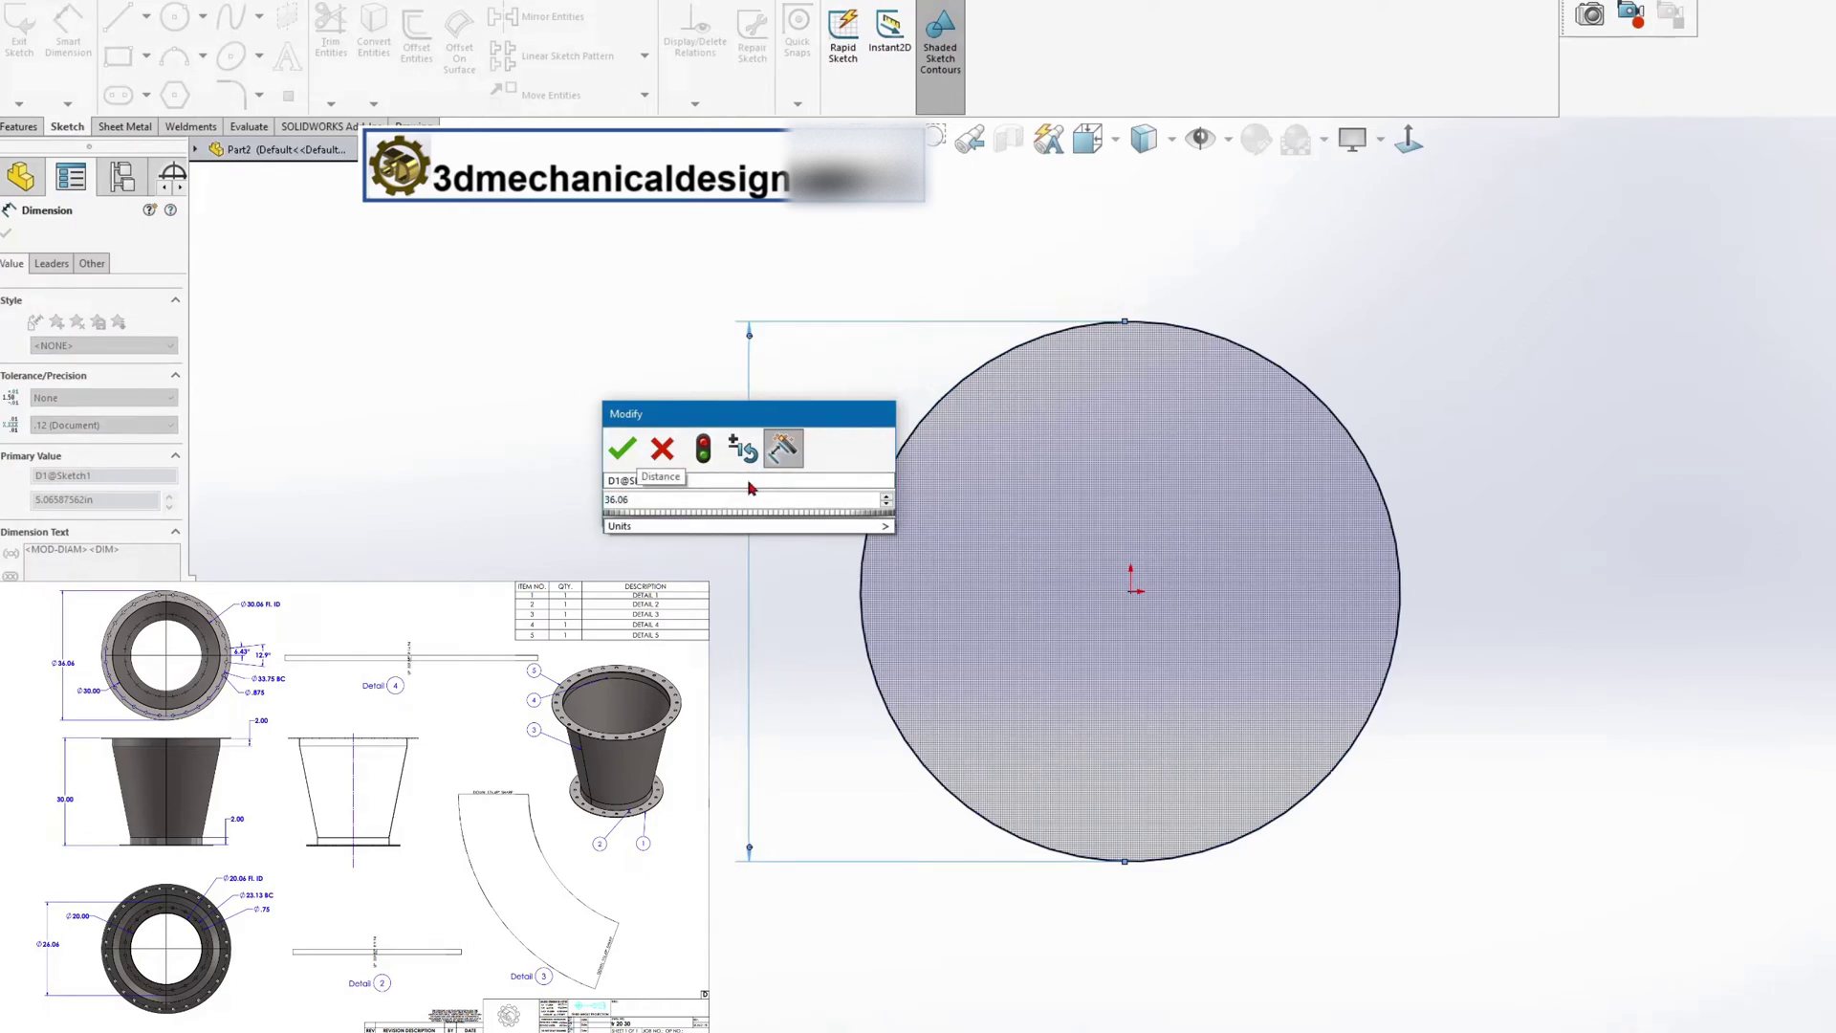
left_click(623, 452)
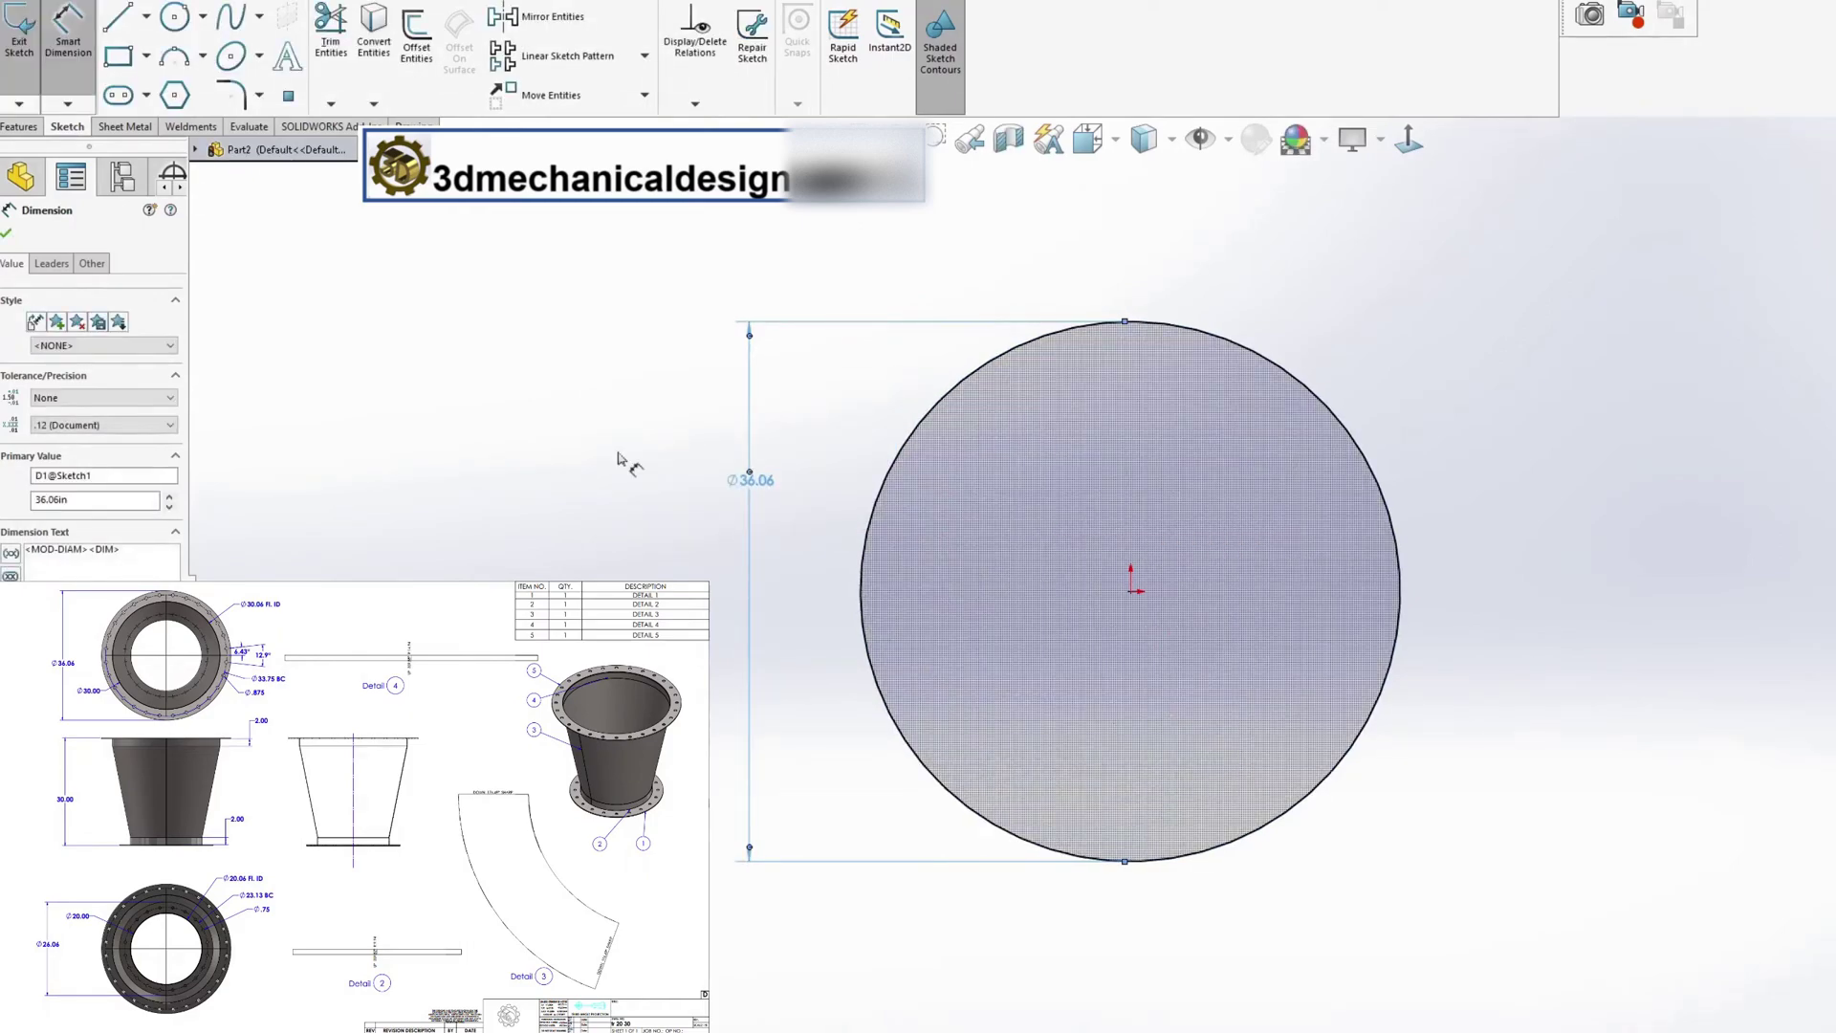
Offset the circle inward by 3 in to form the flange's inner edge
left_click(417, 33)
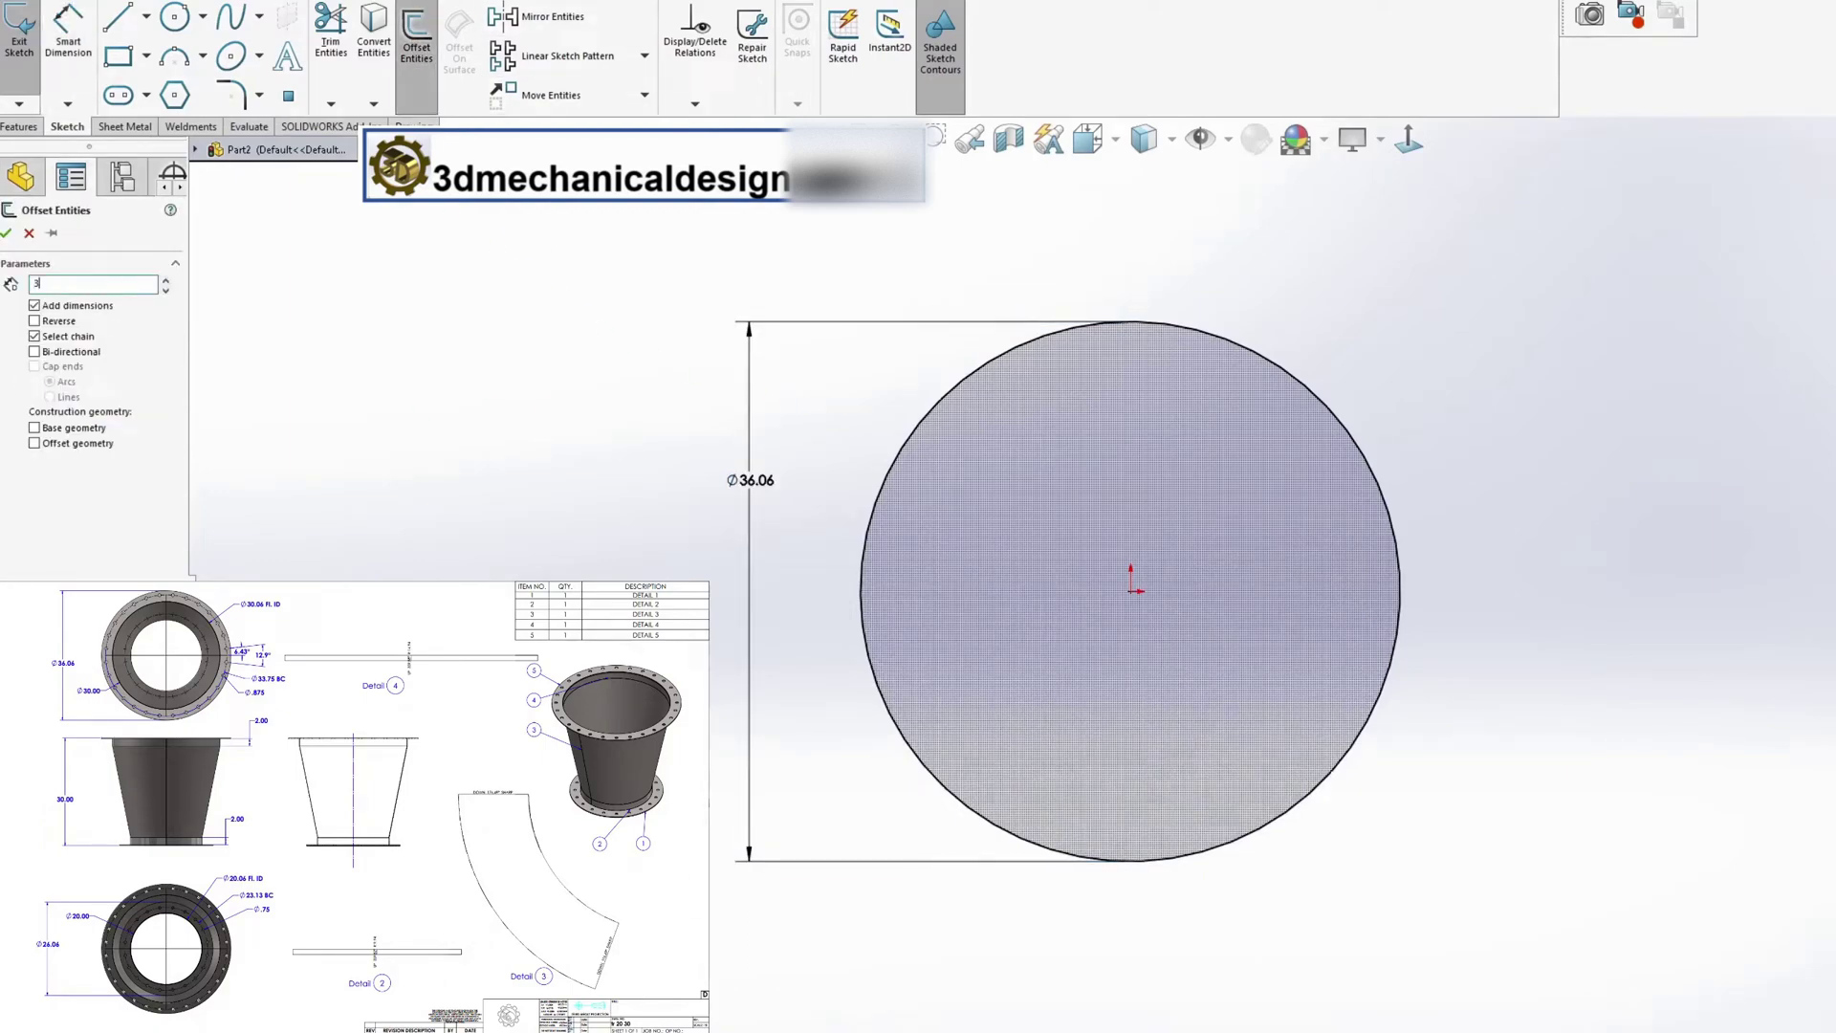
left_click(932, 424)
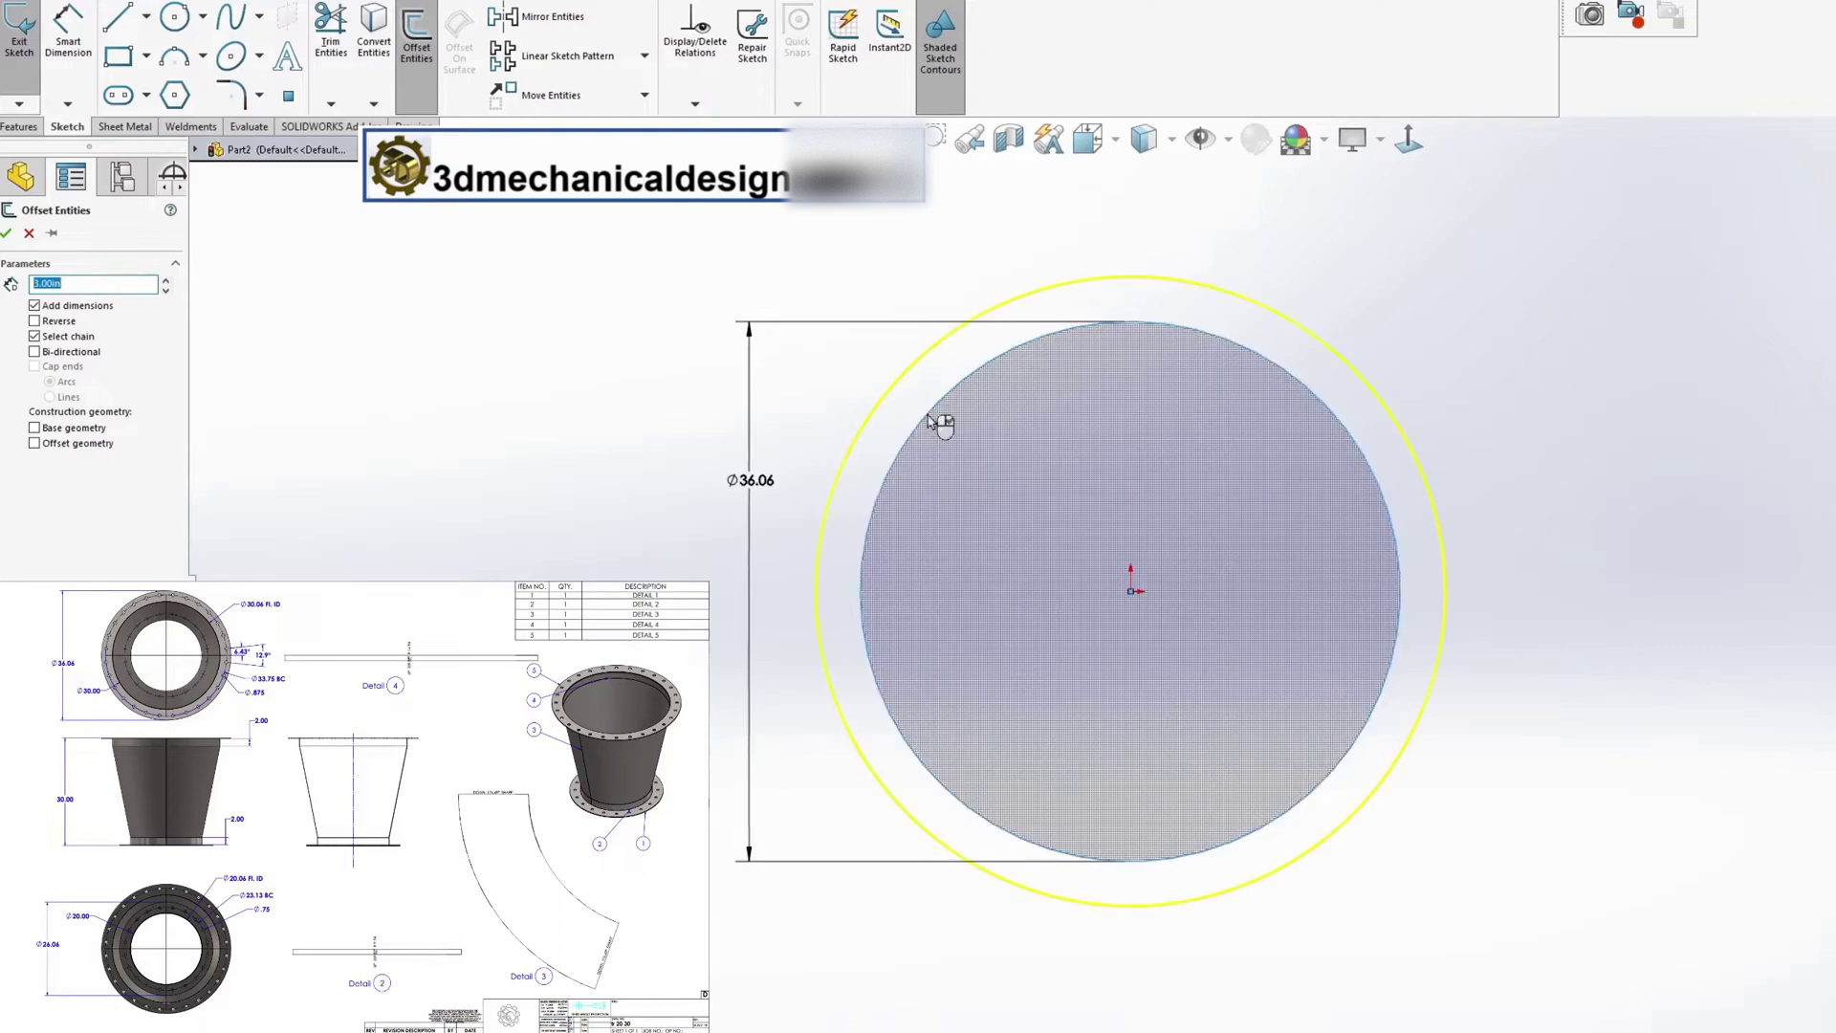
left_click(35, 323)
left_click(8, 234)
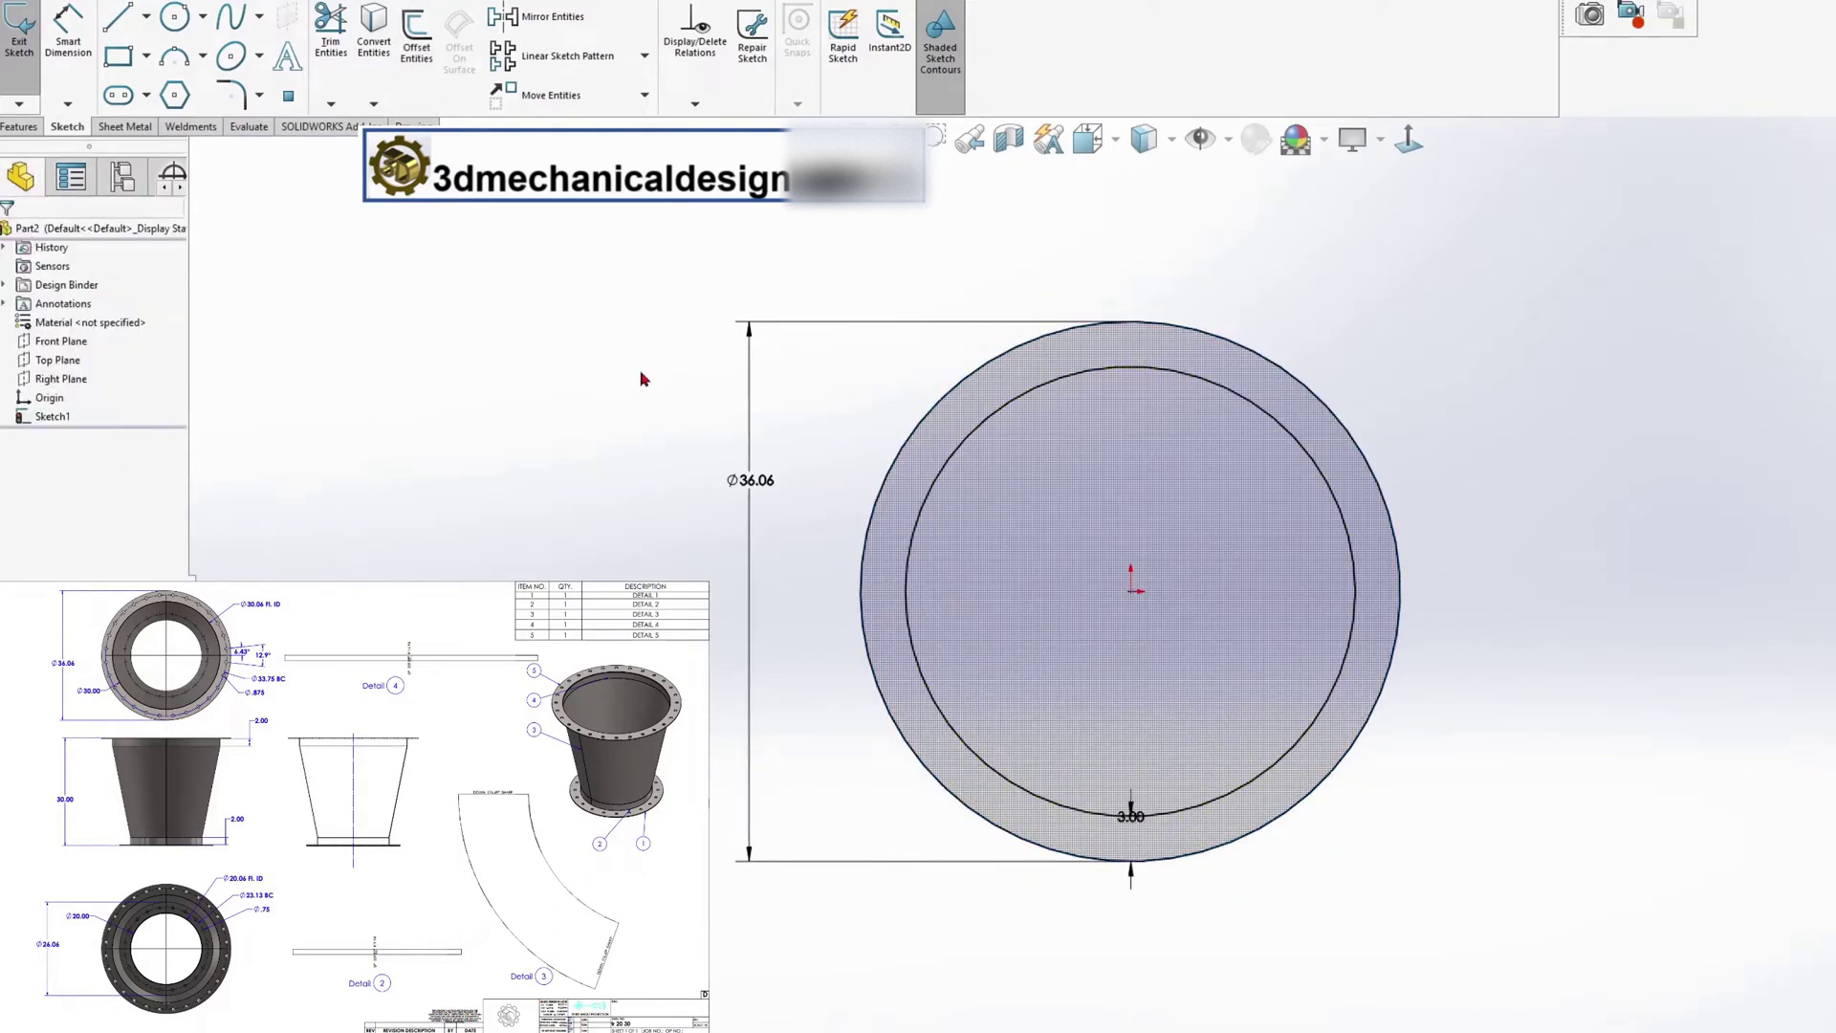
Extrude the ring profile as a blind boss 0.25 in deep
key("s")
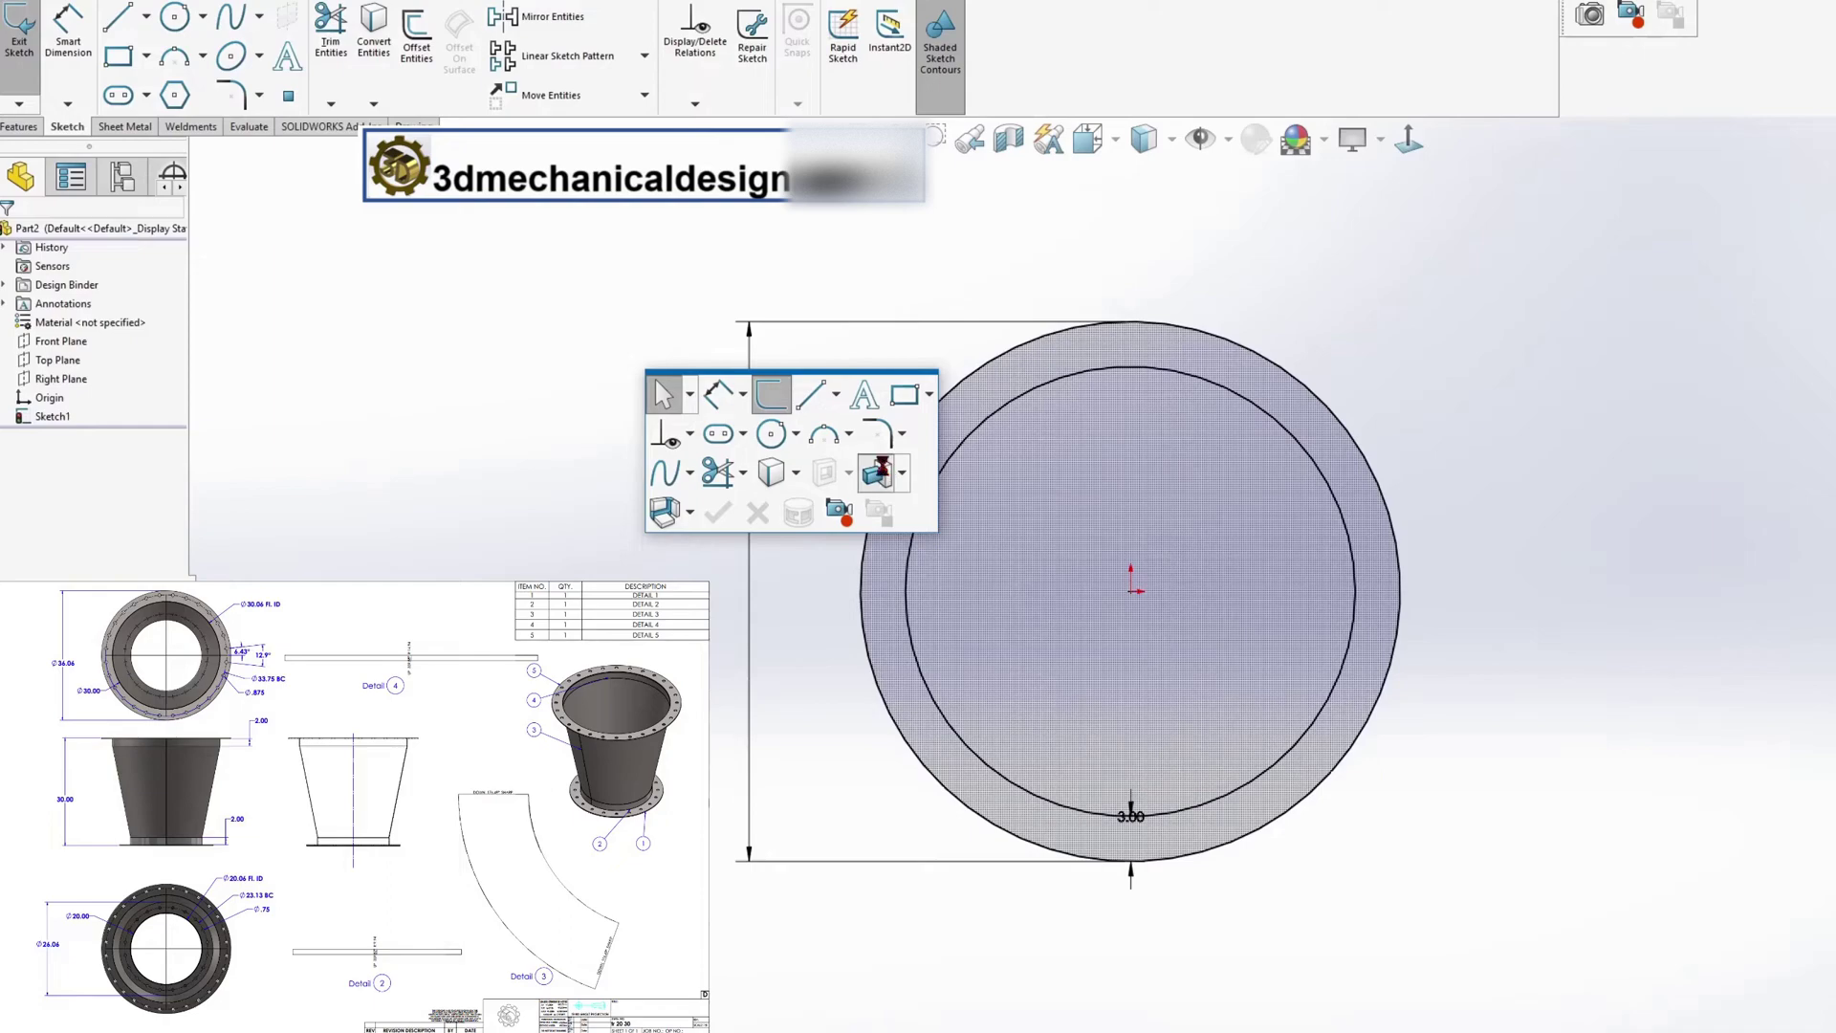
left_click(883, 473)
type("0.25")
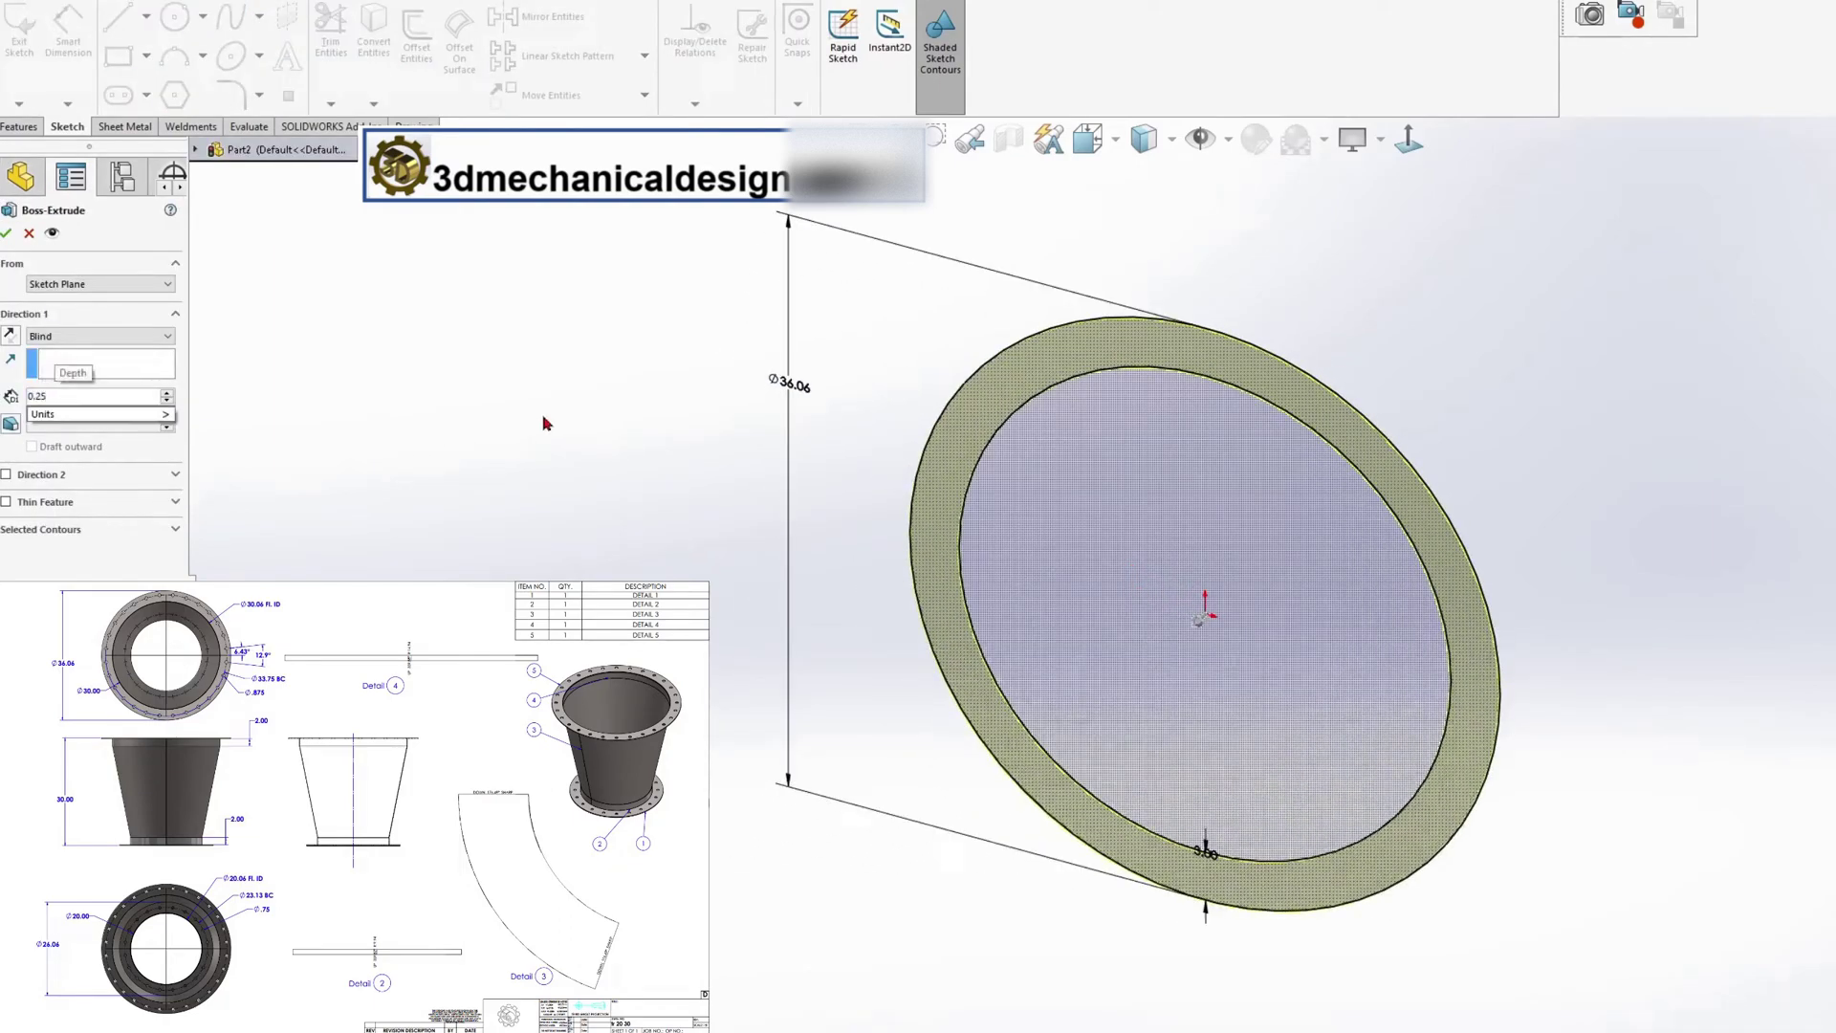
key("Return")
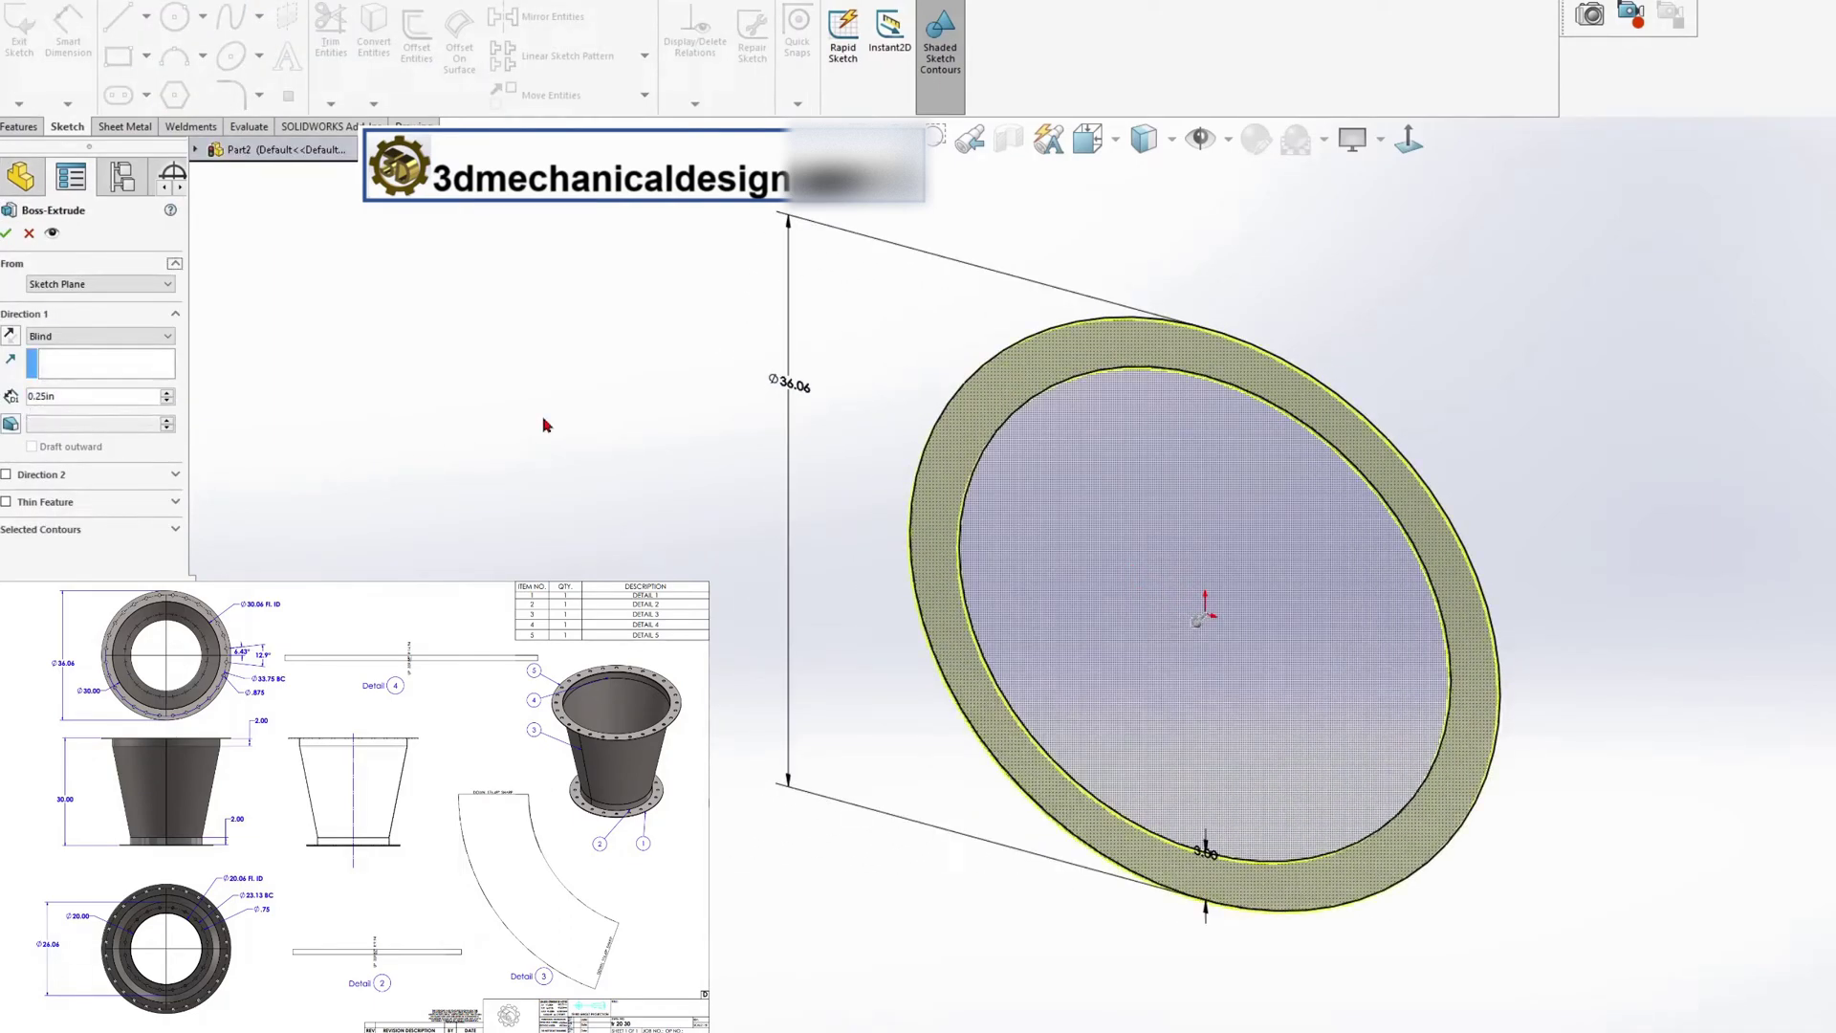
left_click(6, 232)
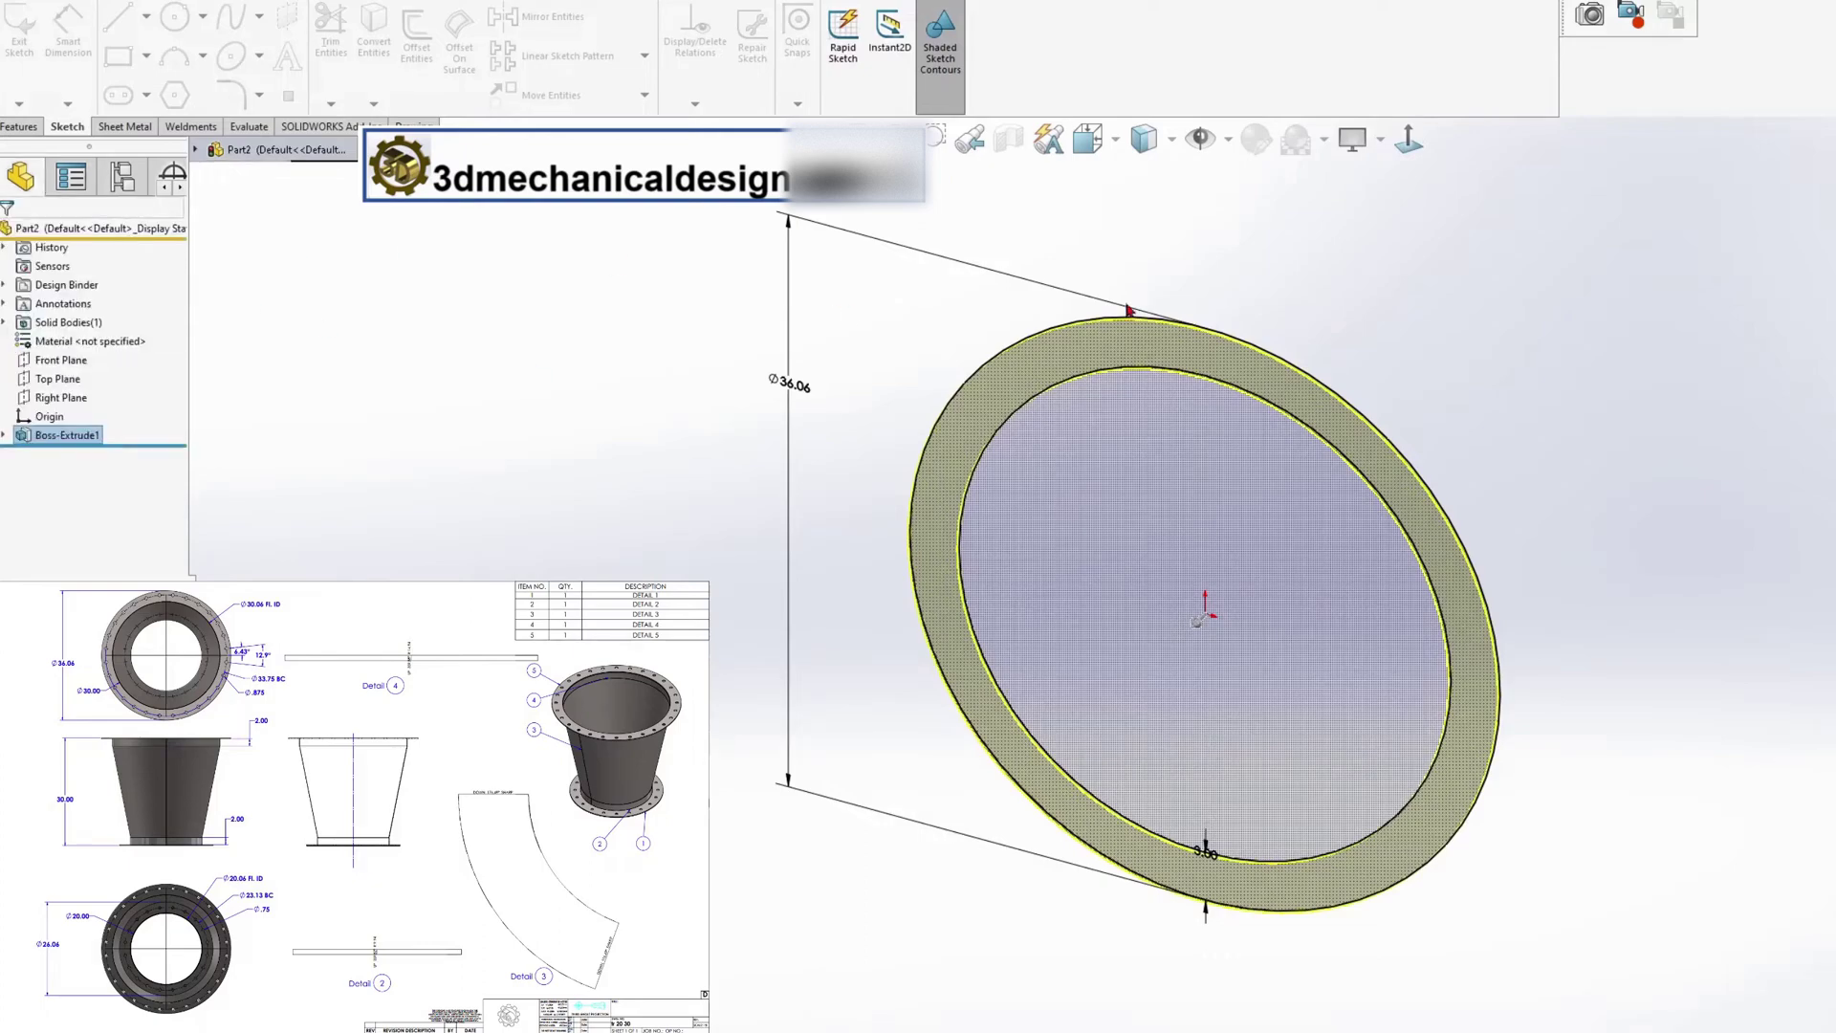
Start a sketch on the ring's flat face and draw a slanted construction line about 16.07 in long from the origin onto the ring
left_click(1087, 216)
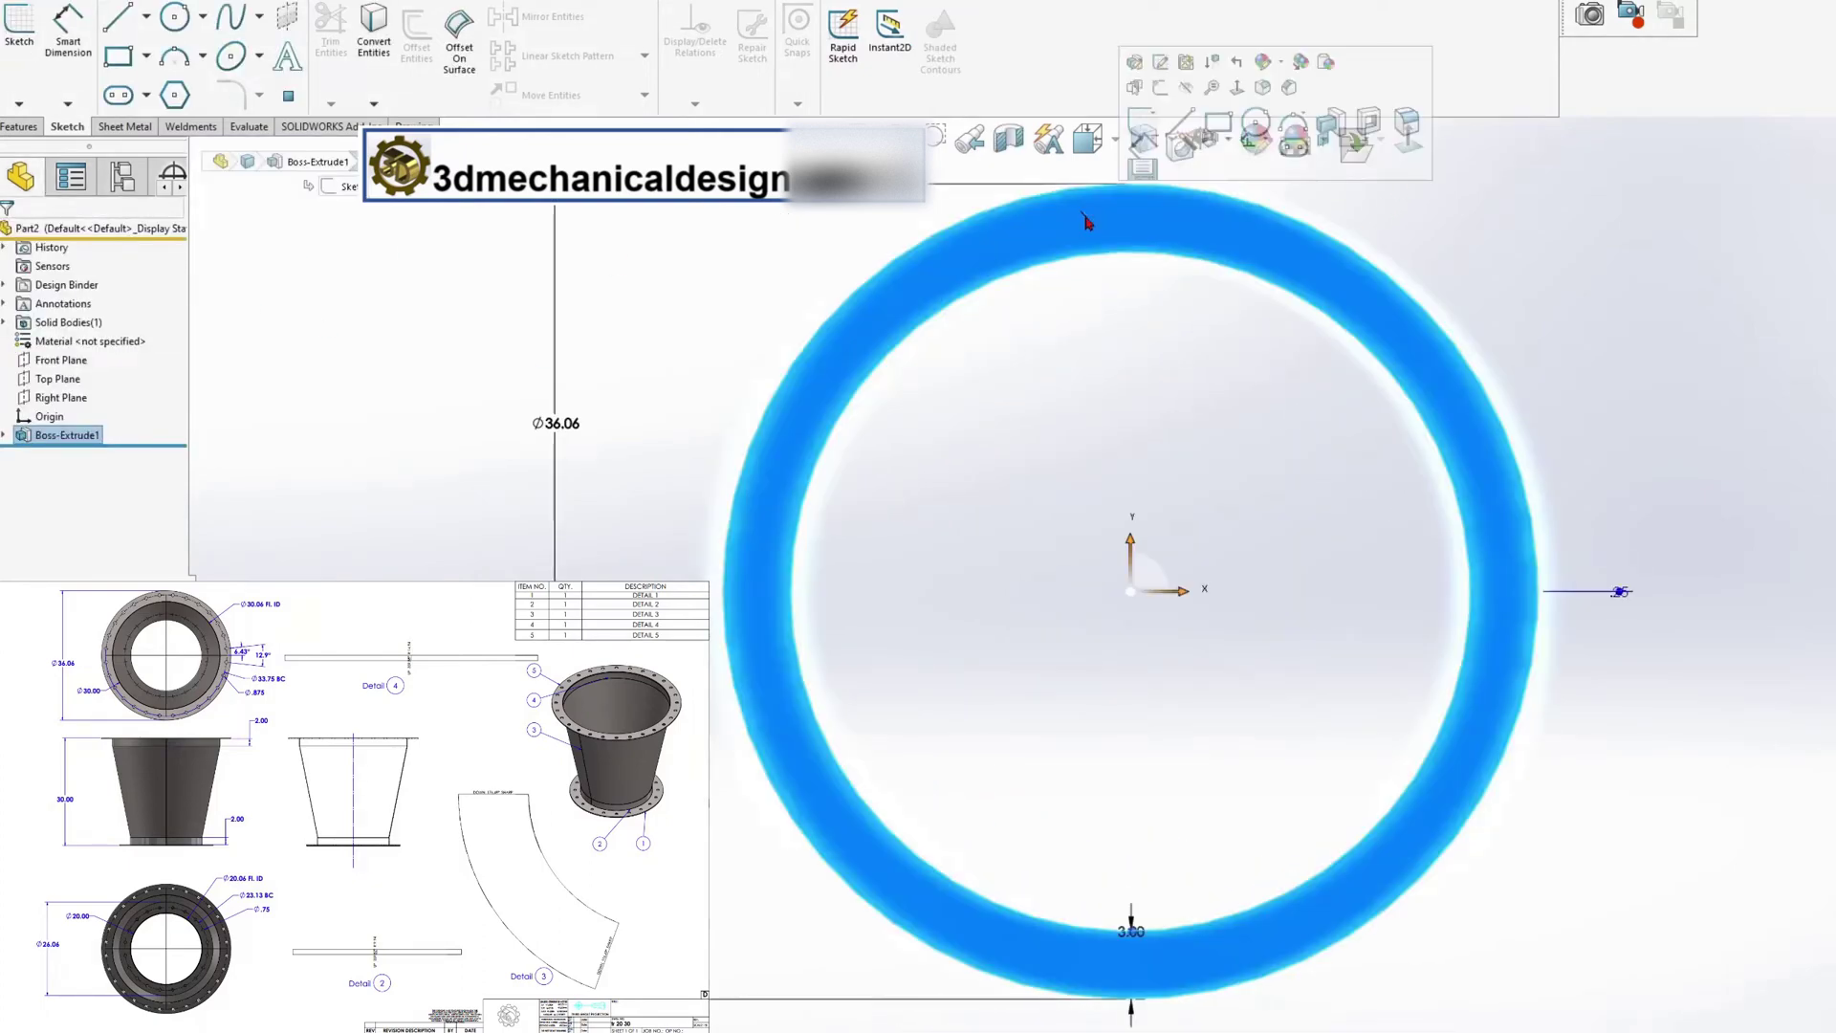
left_click(1133, 250)
mouse_move(1143, 270)
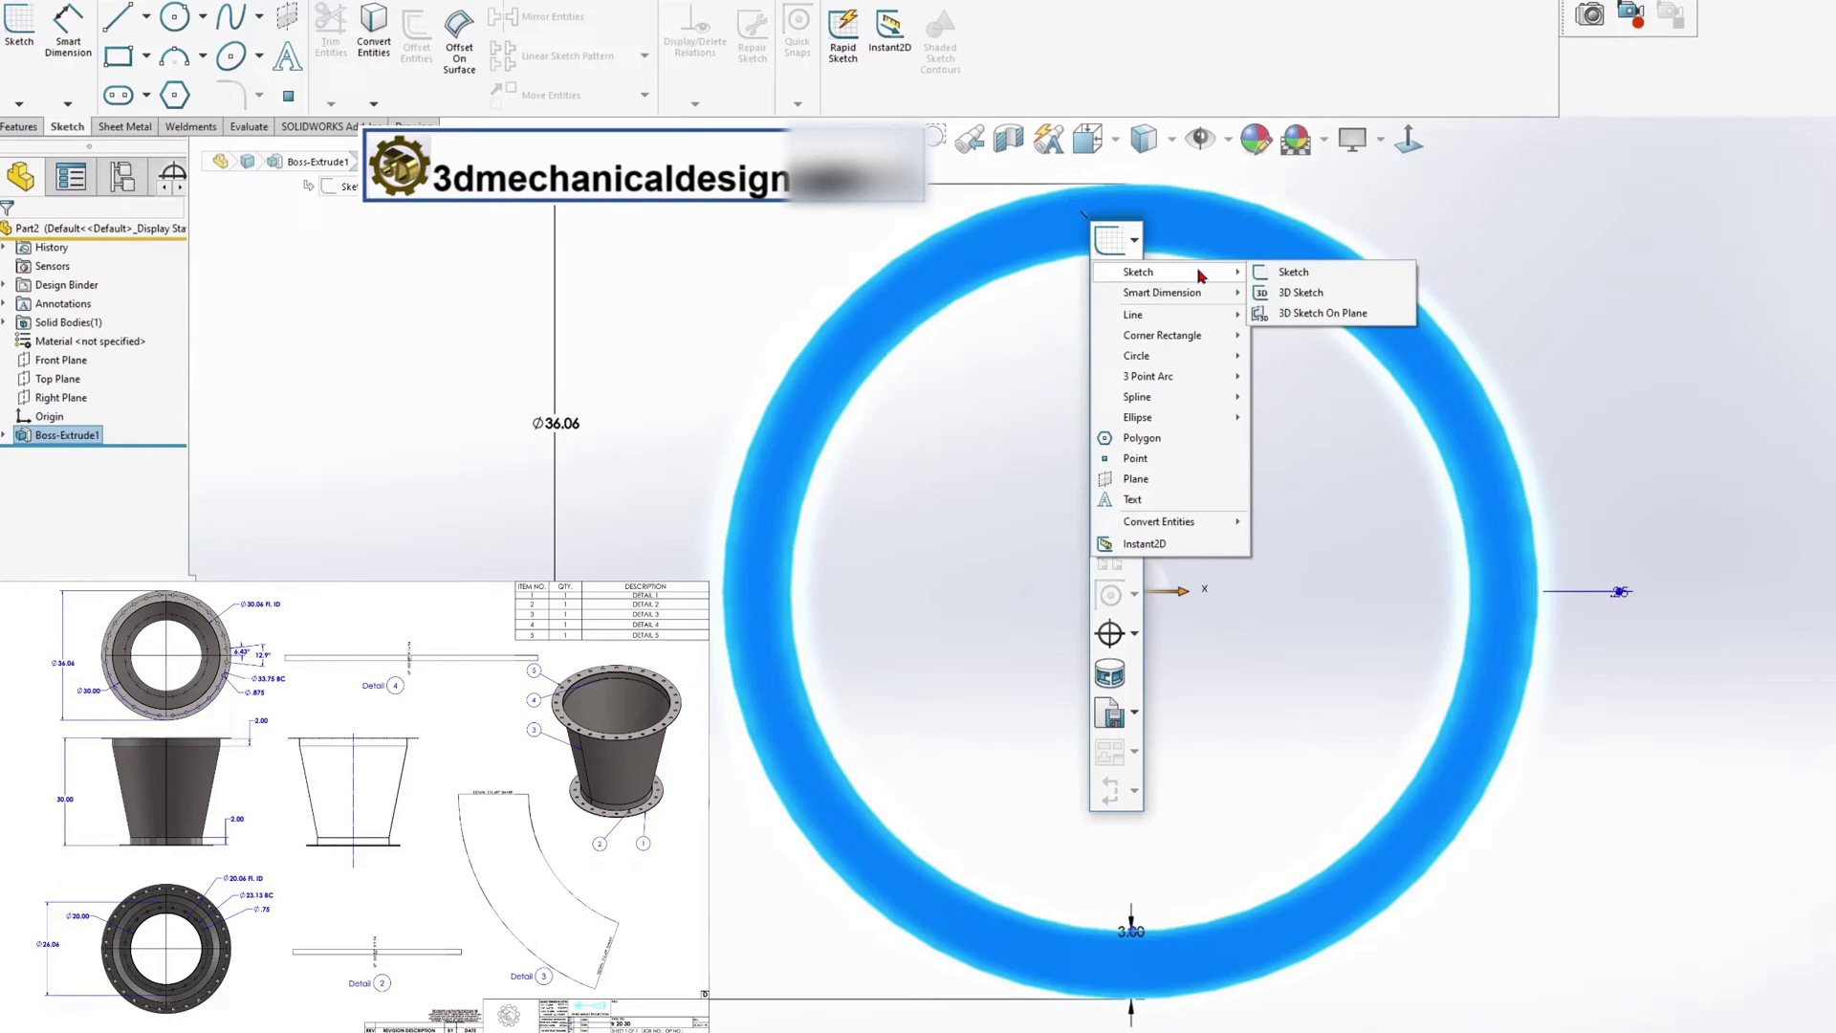
left_click(1282, 277)
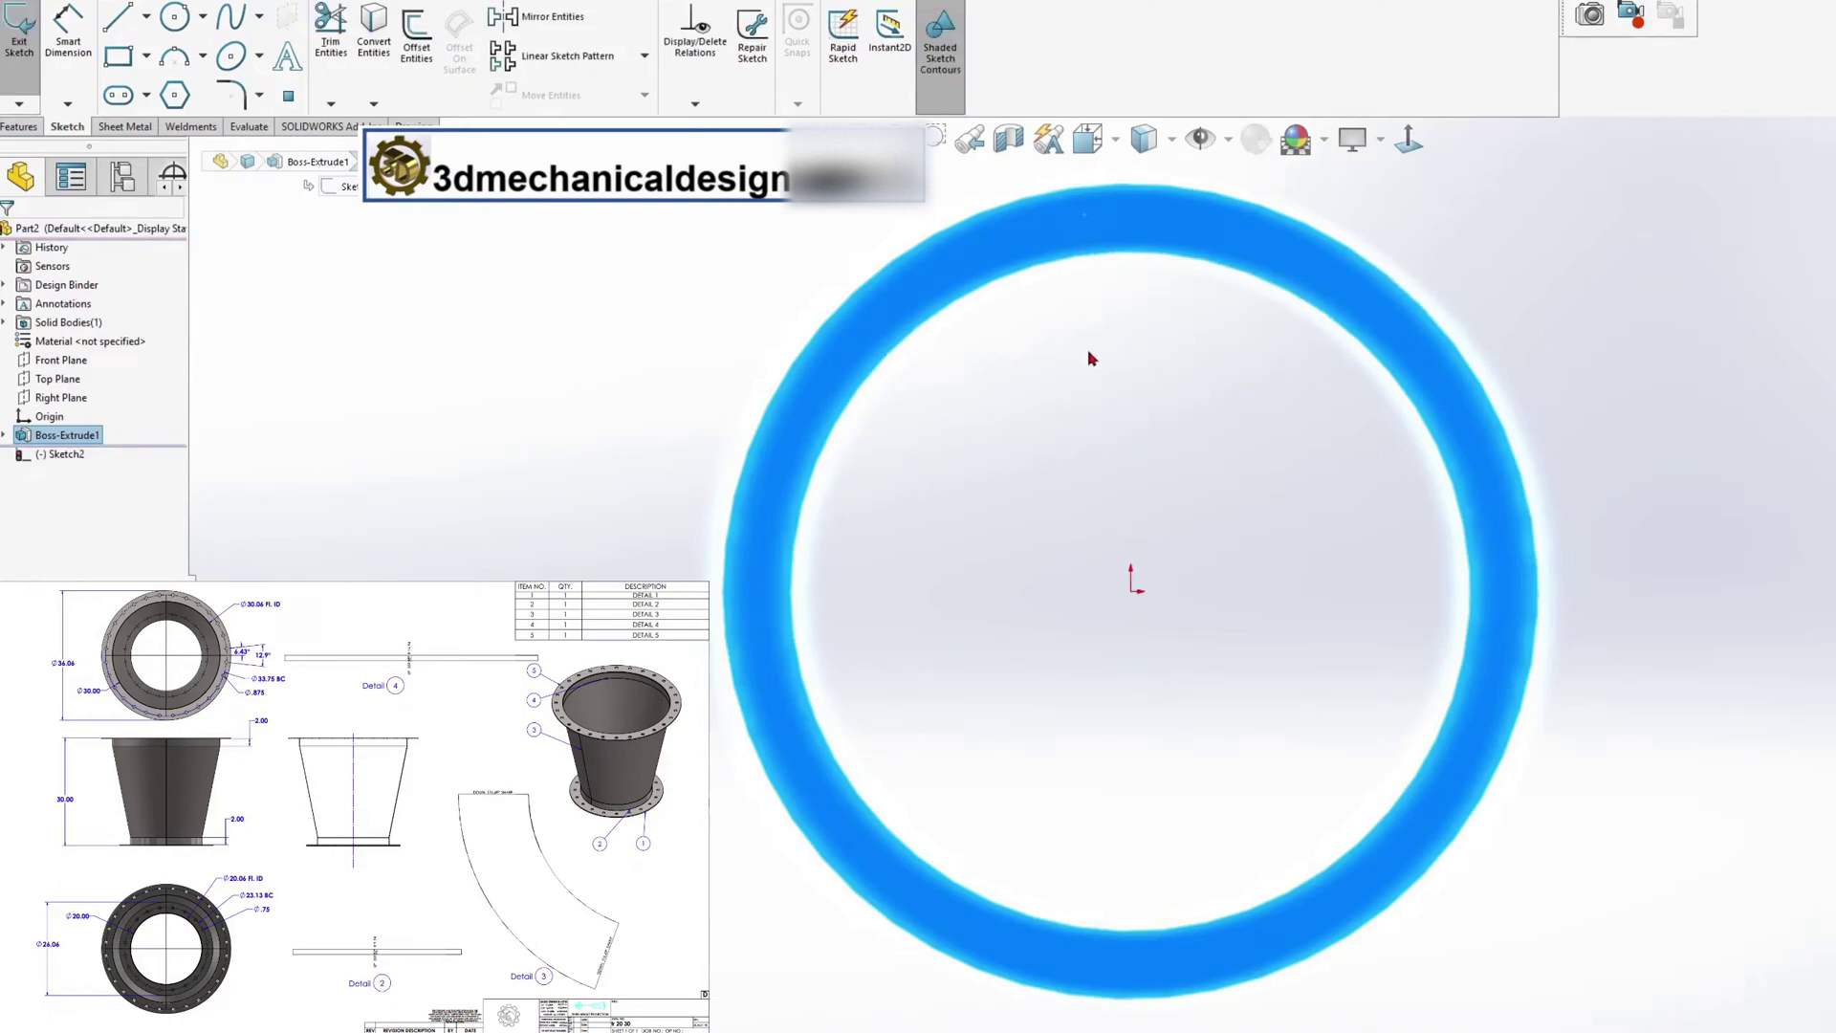
key("s")
left_click(1279, 371)
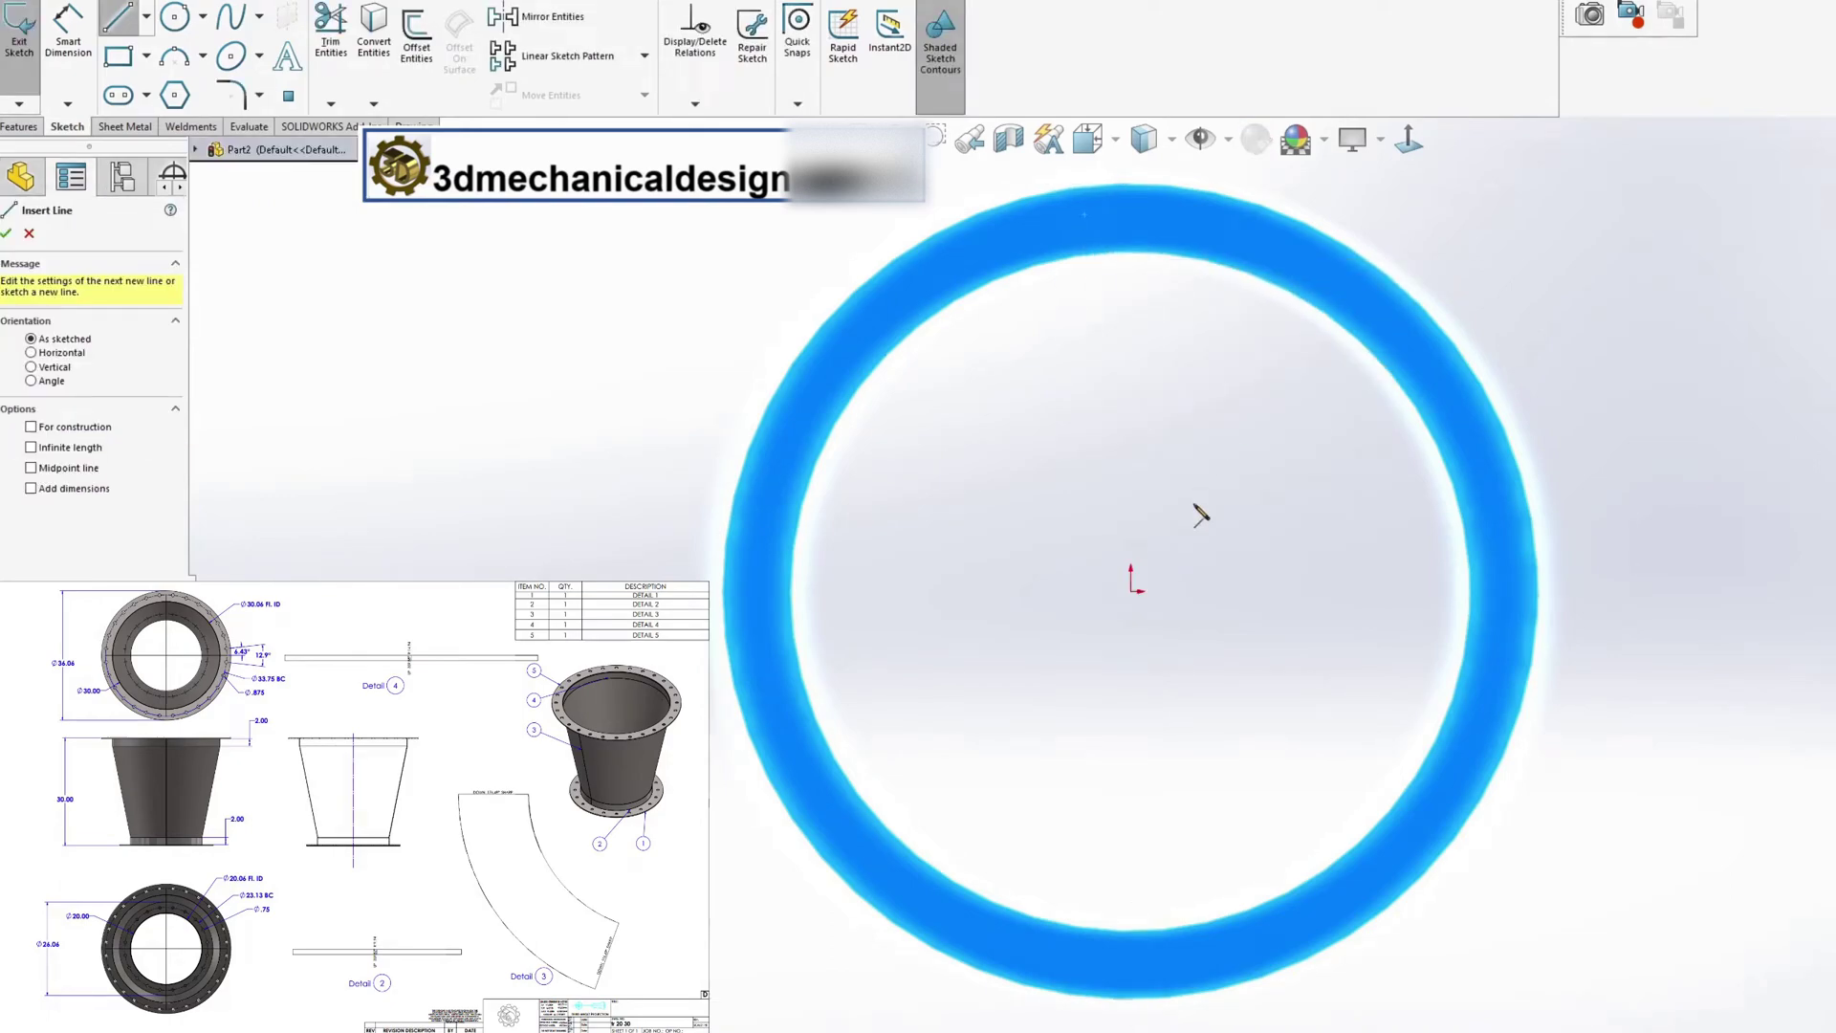
mouse_move(1135, 593)
left_mouse_down()
mouse_move(1201, 381)
mouse_move(1176, 255)
mouse_move(1226, 241)
left_mouse_up()
key("Escape")
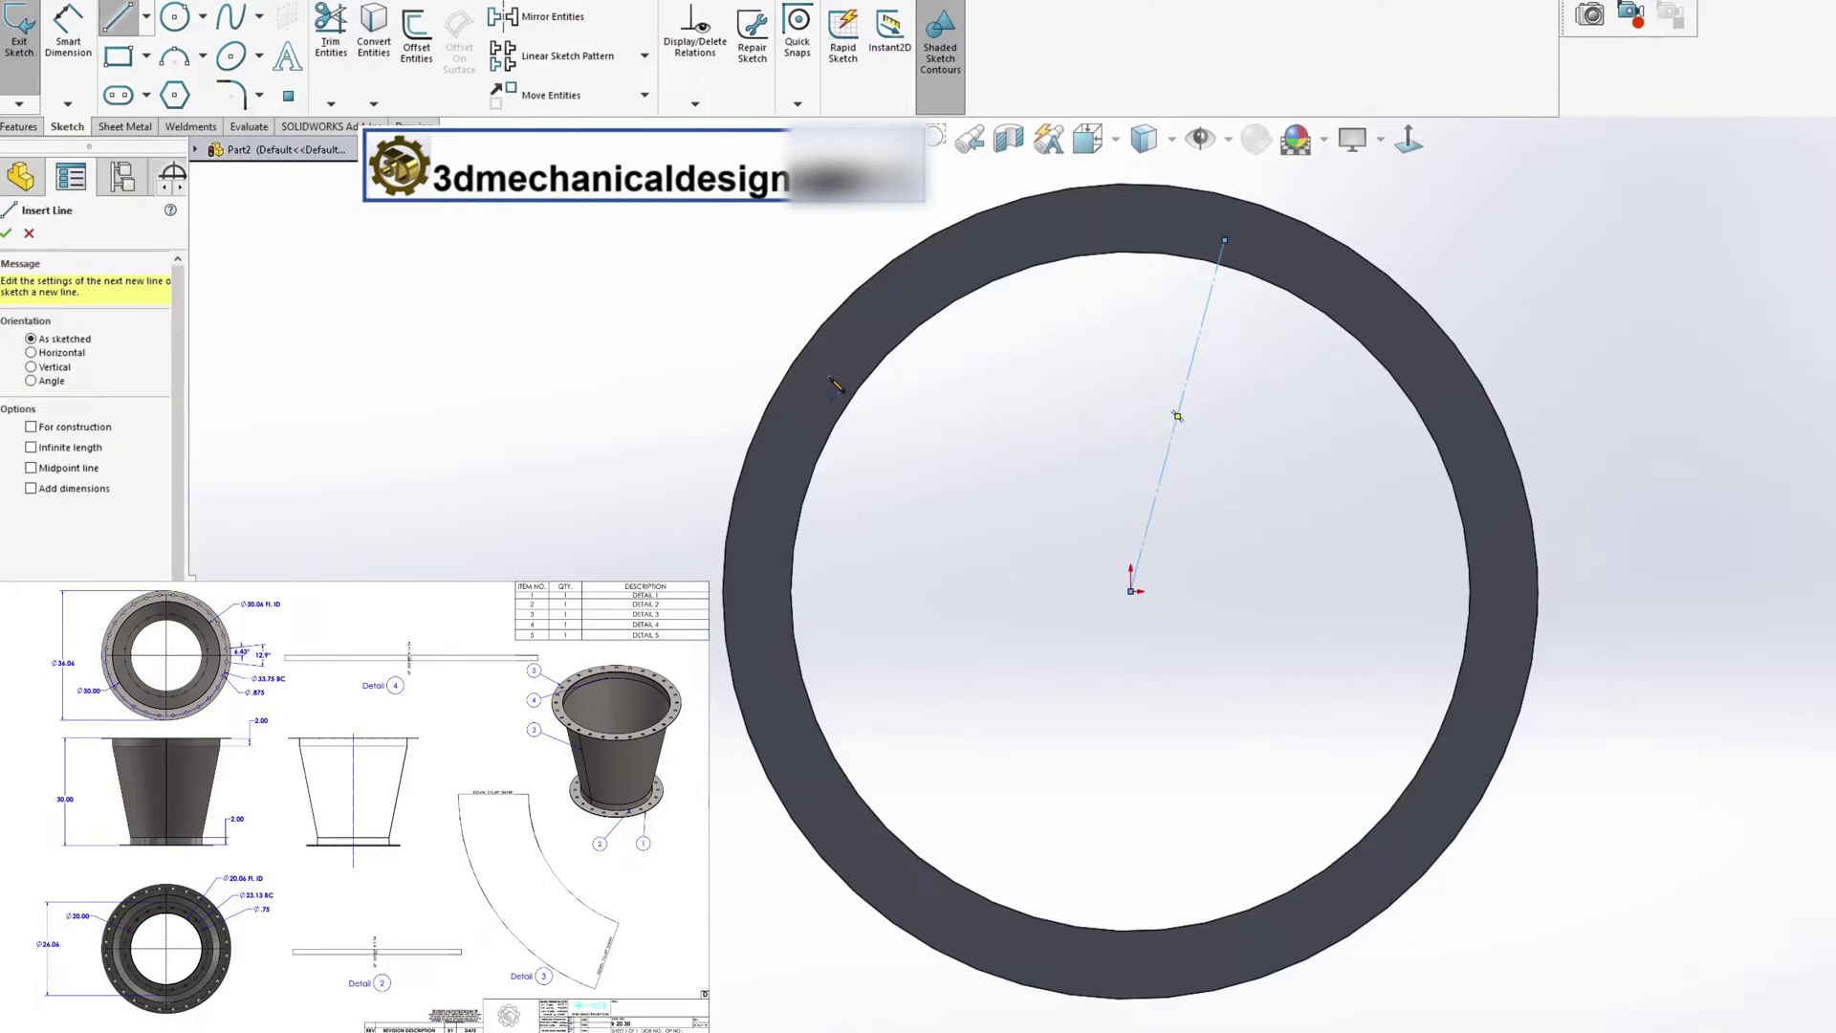
Draw a vertical centerline from the origin up to the ring's outer edge
key("s")
left_click(1027, 403)
left_click(1037, 454)
left_click_drag(1131, 591, 1132, 186)
Dimension the angle between the vertical centerline and the slanted construction line to 6.43 degrees
key("s")
left_click(1279, 197)
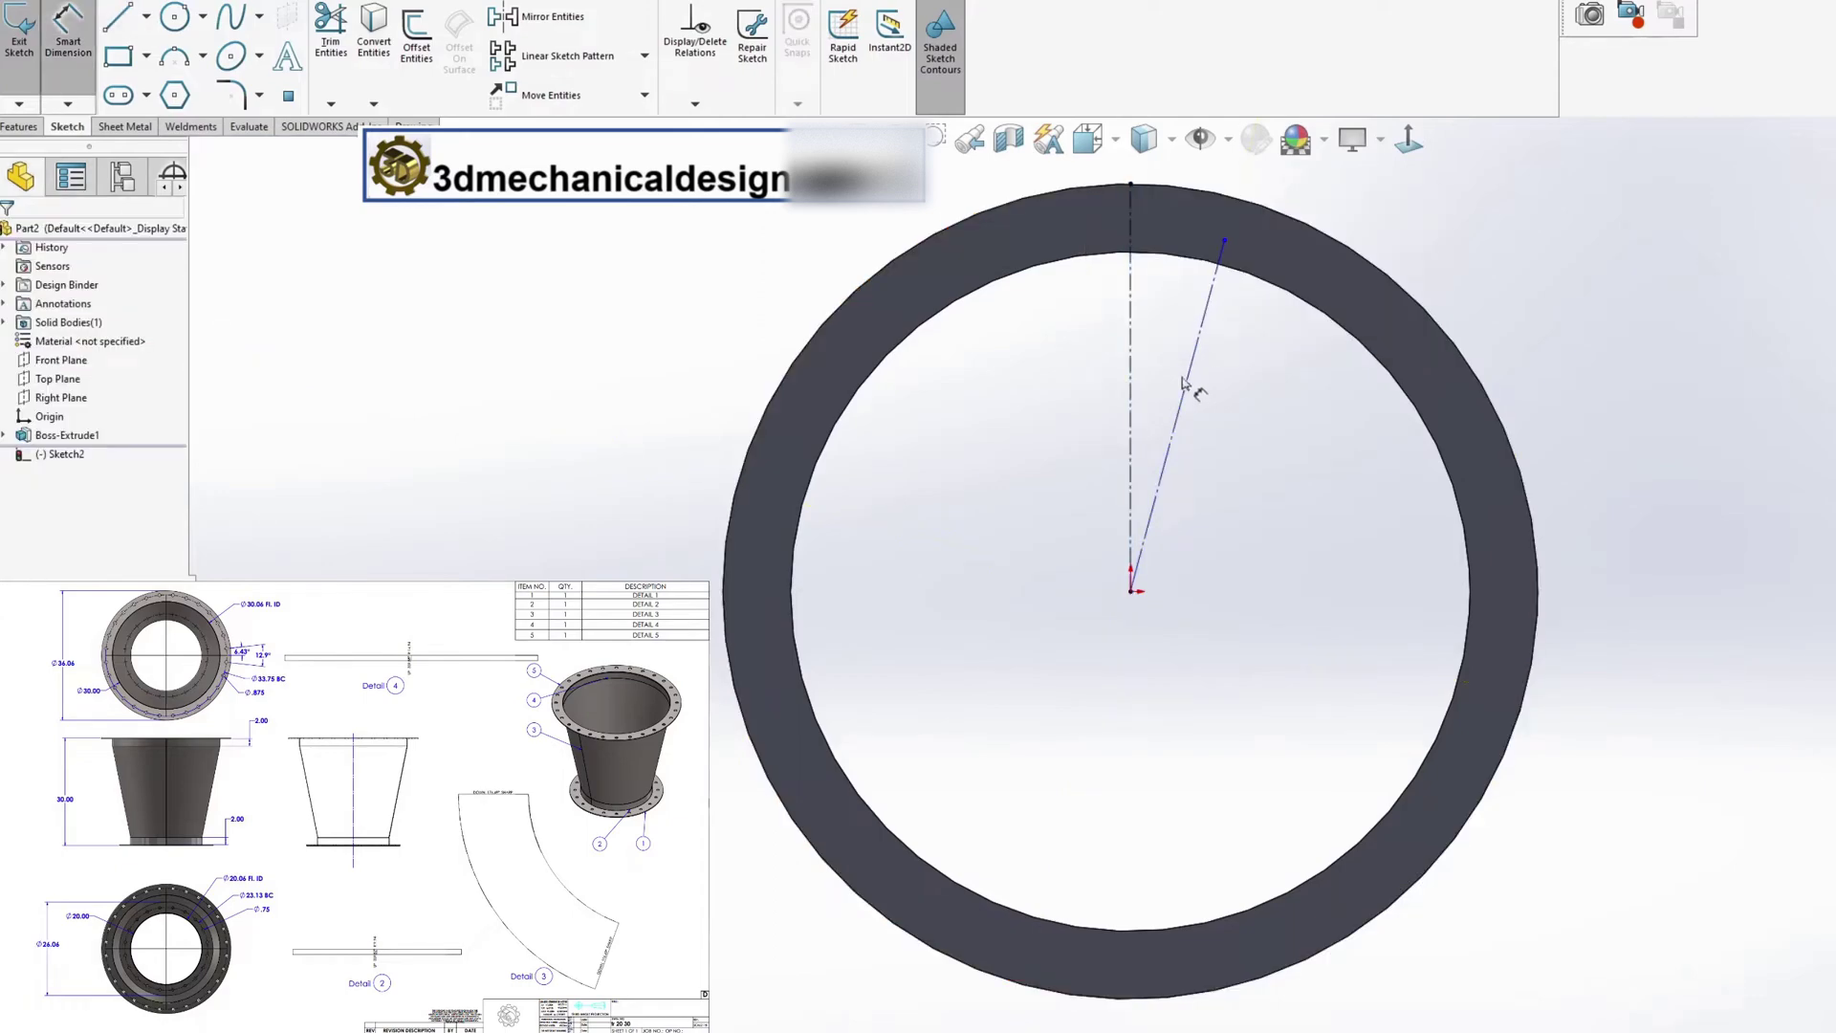
left_click(1132, 394)
left_click(1190, 373)
left_click(1162, 353)
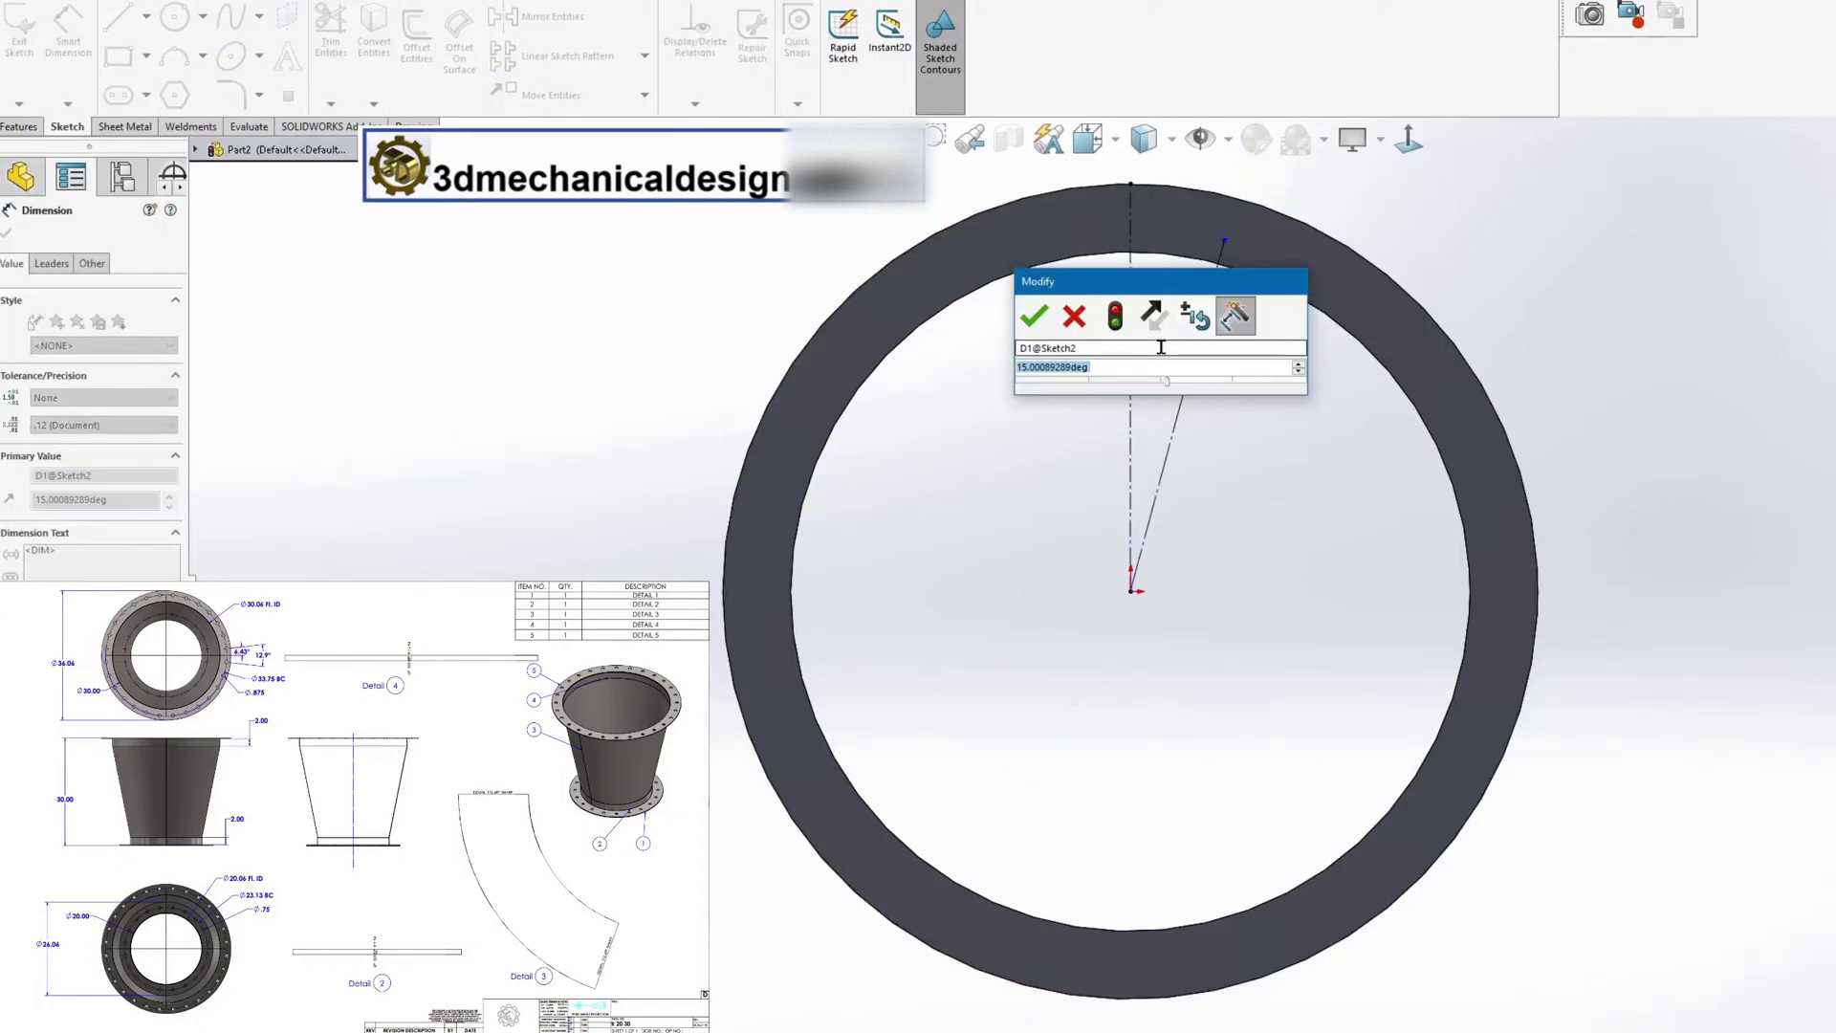
type("6.43")
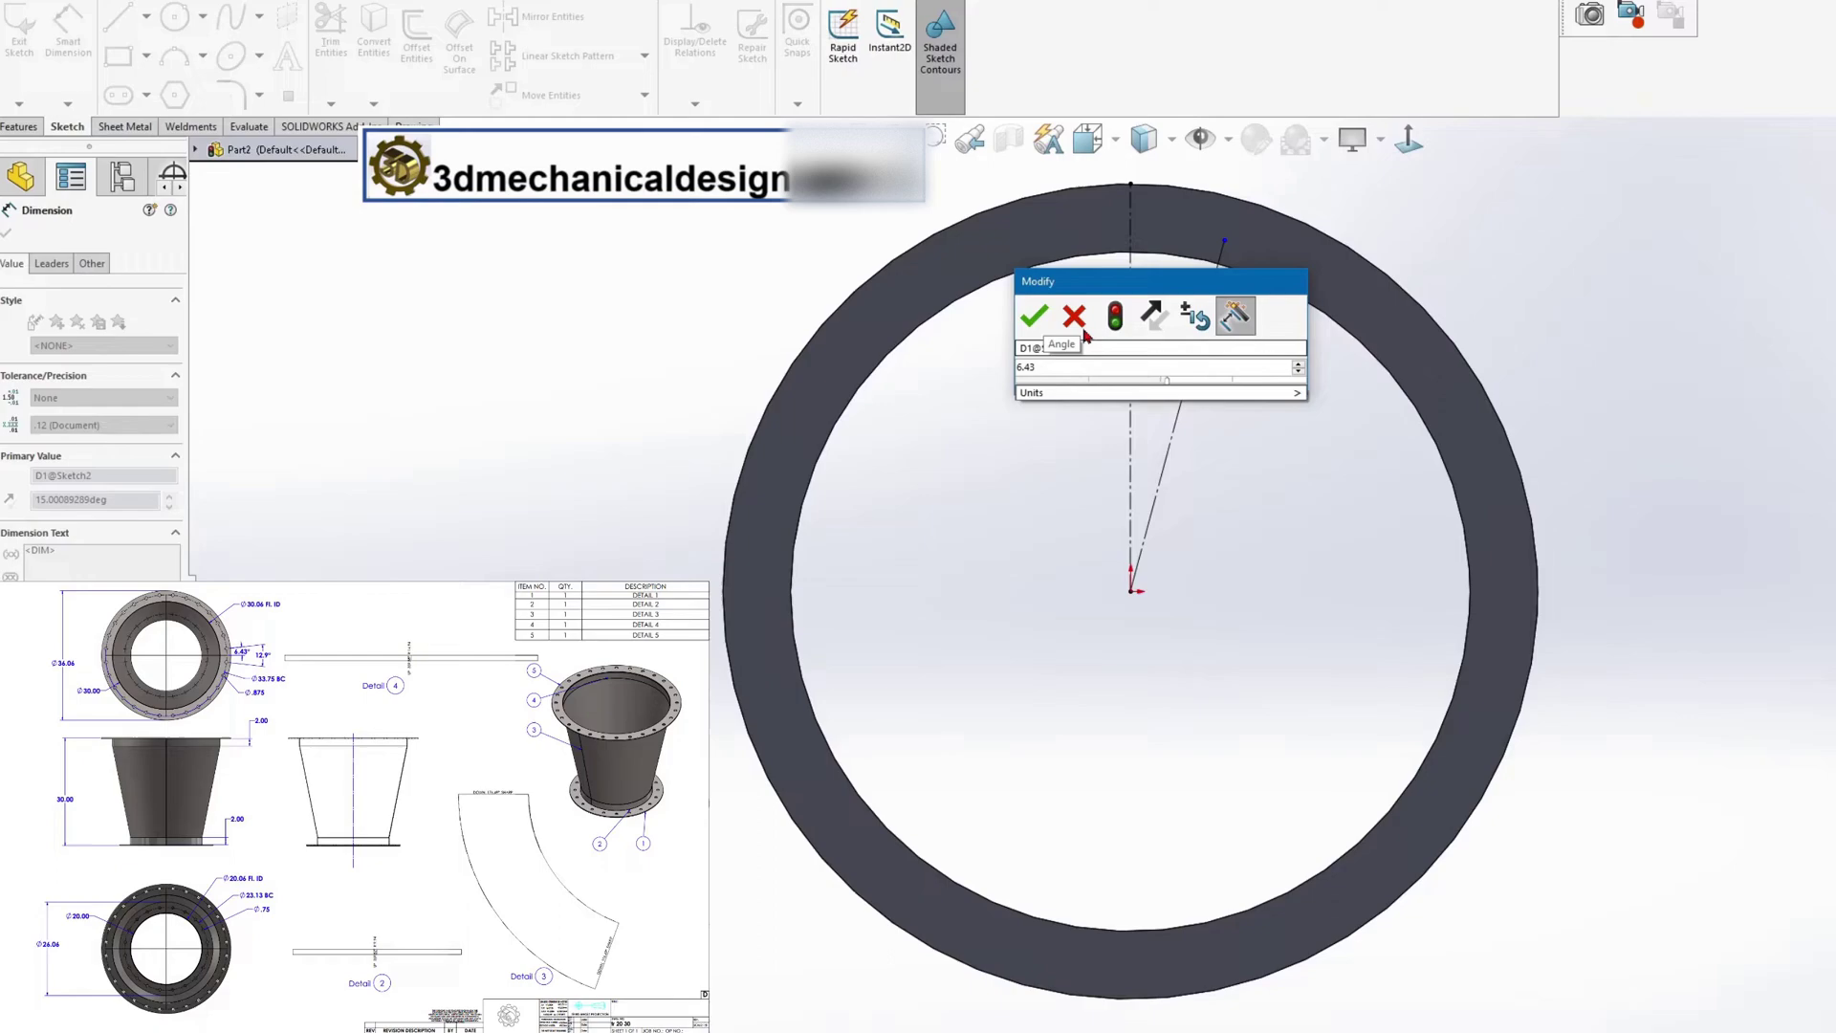
key("Return")
Dimension the slanted construction line's length to 16.875 in
left_click(1153, 409)
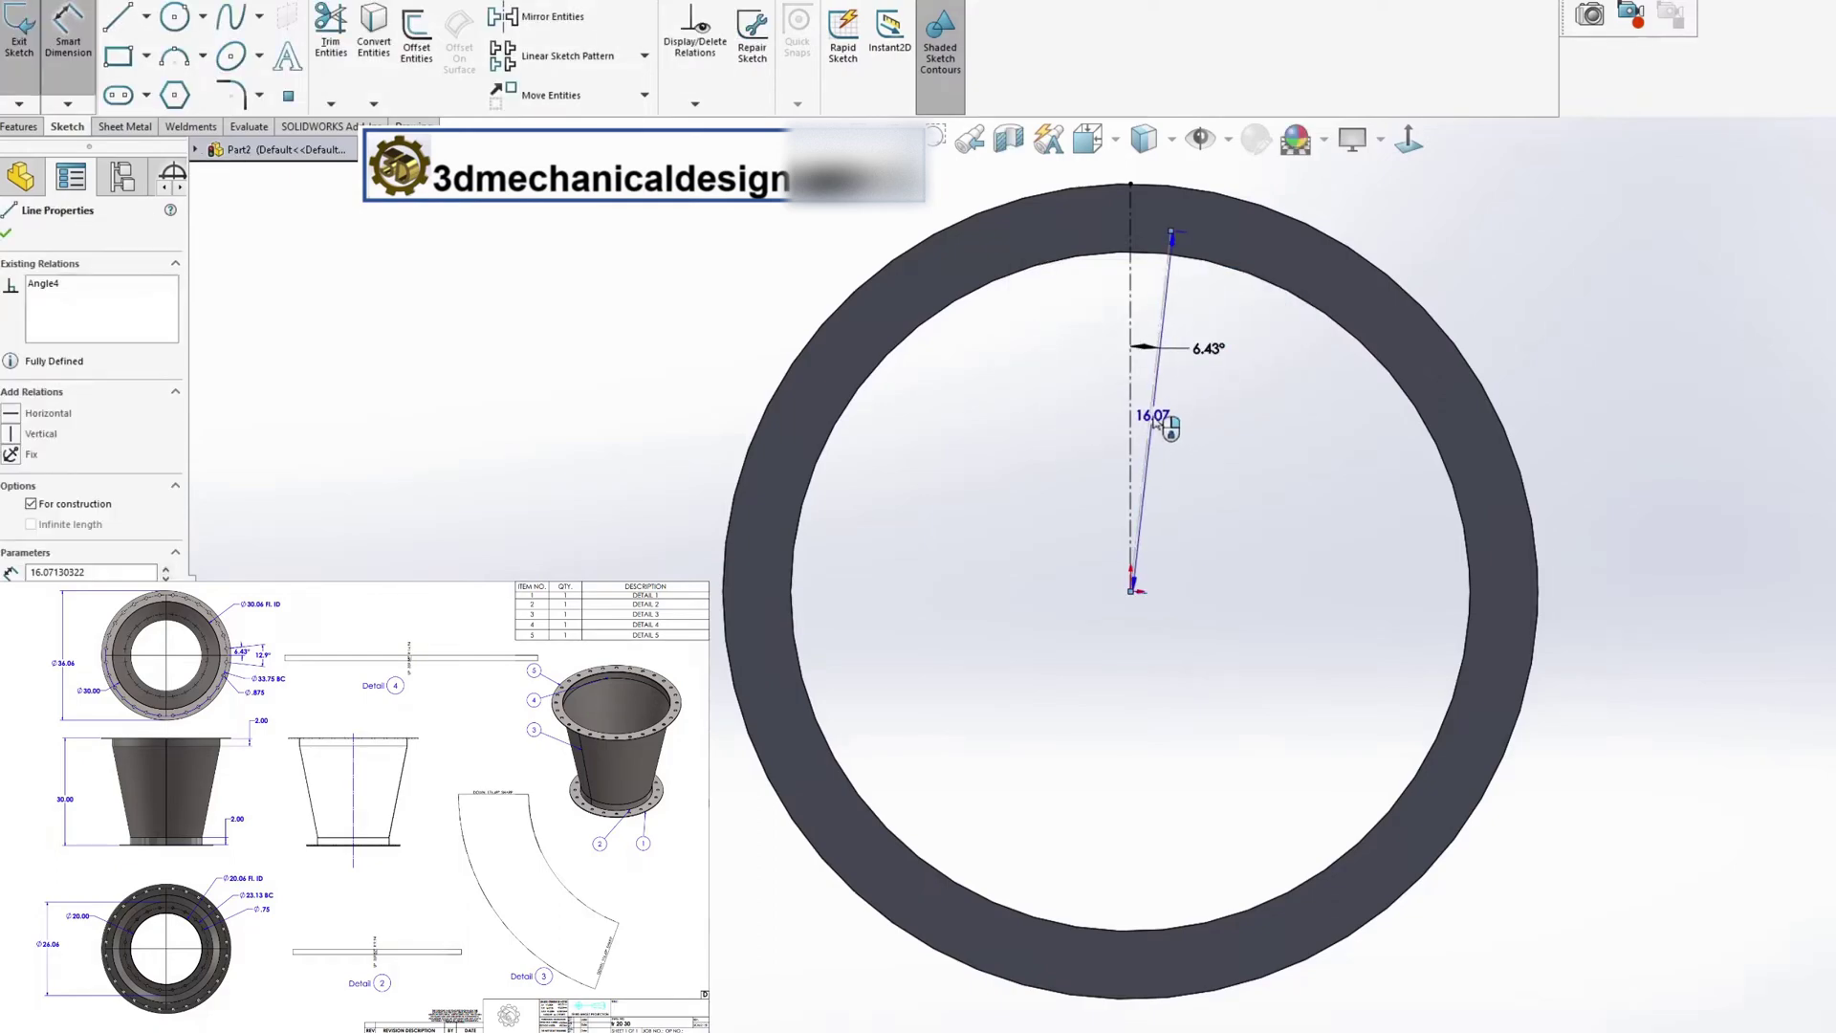
left_click(1160, 413)
type("16.875")
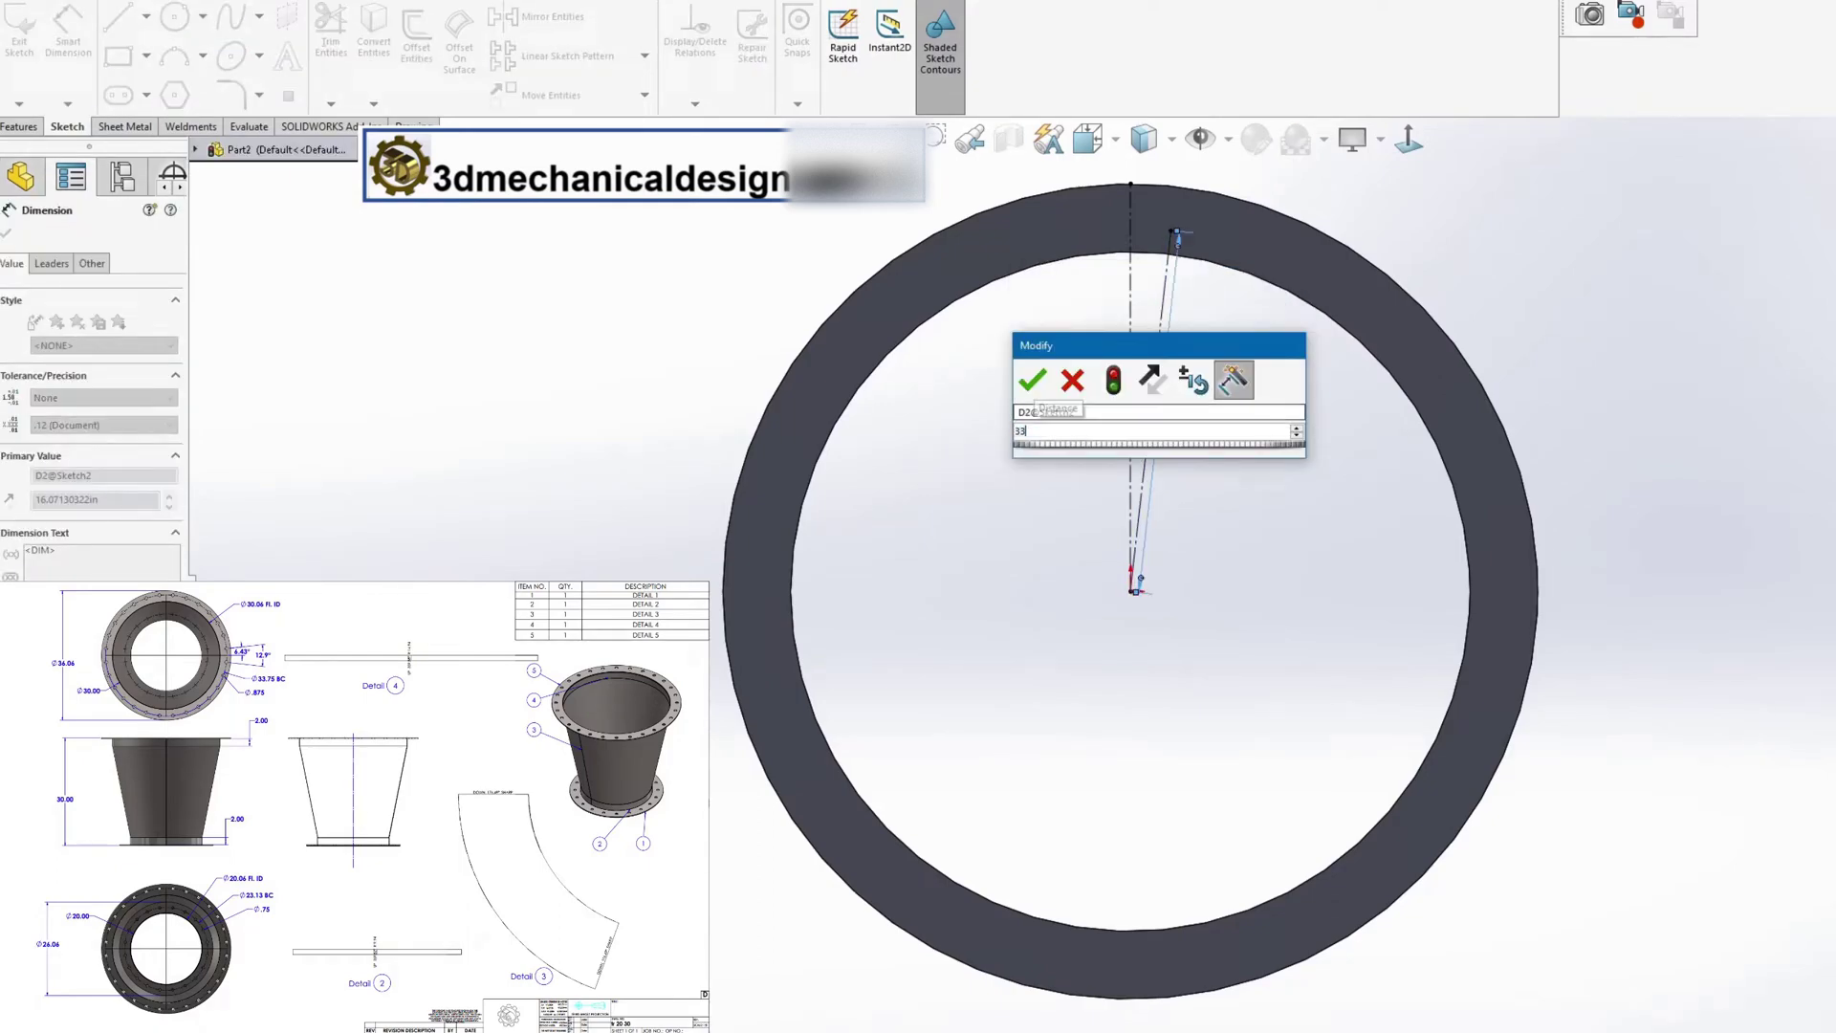
key("Return")
Draw a circle about 1.46 in in diameter centred on the outer end of the slanted construction line
key("s")
left_click(1470, 502)
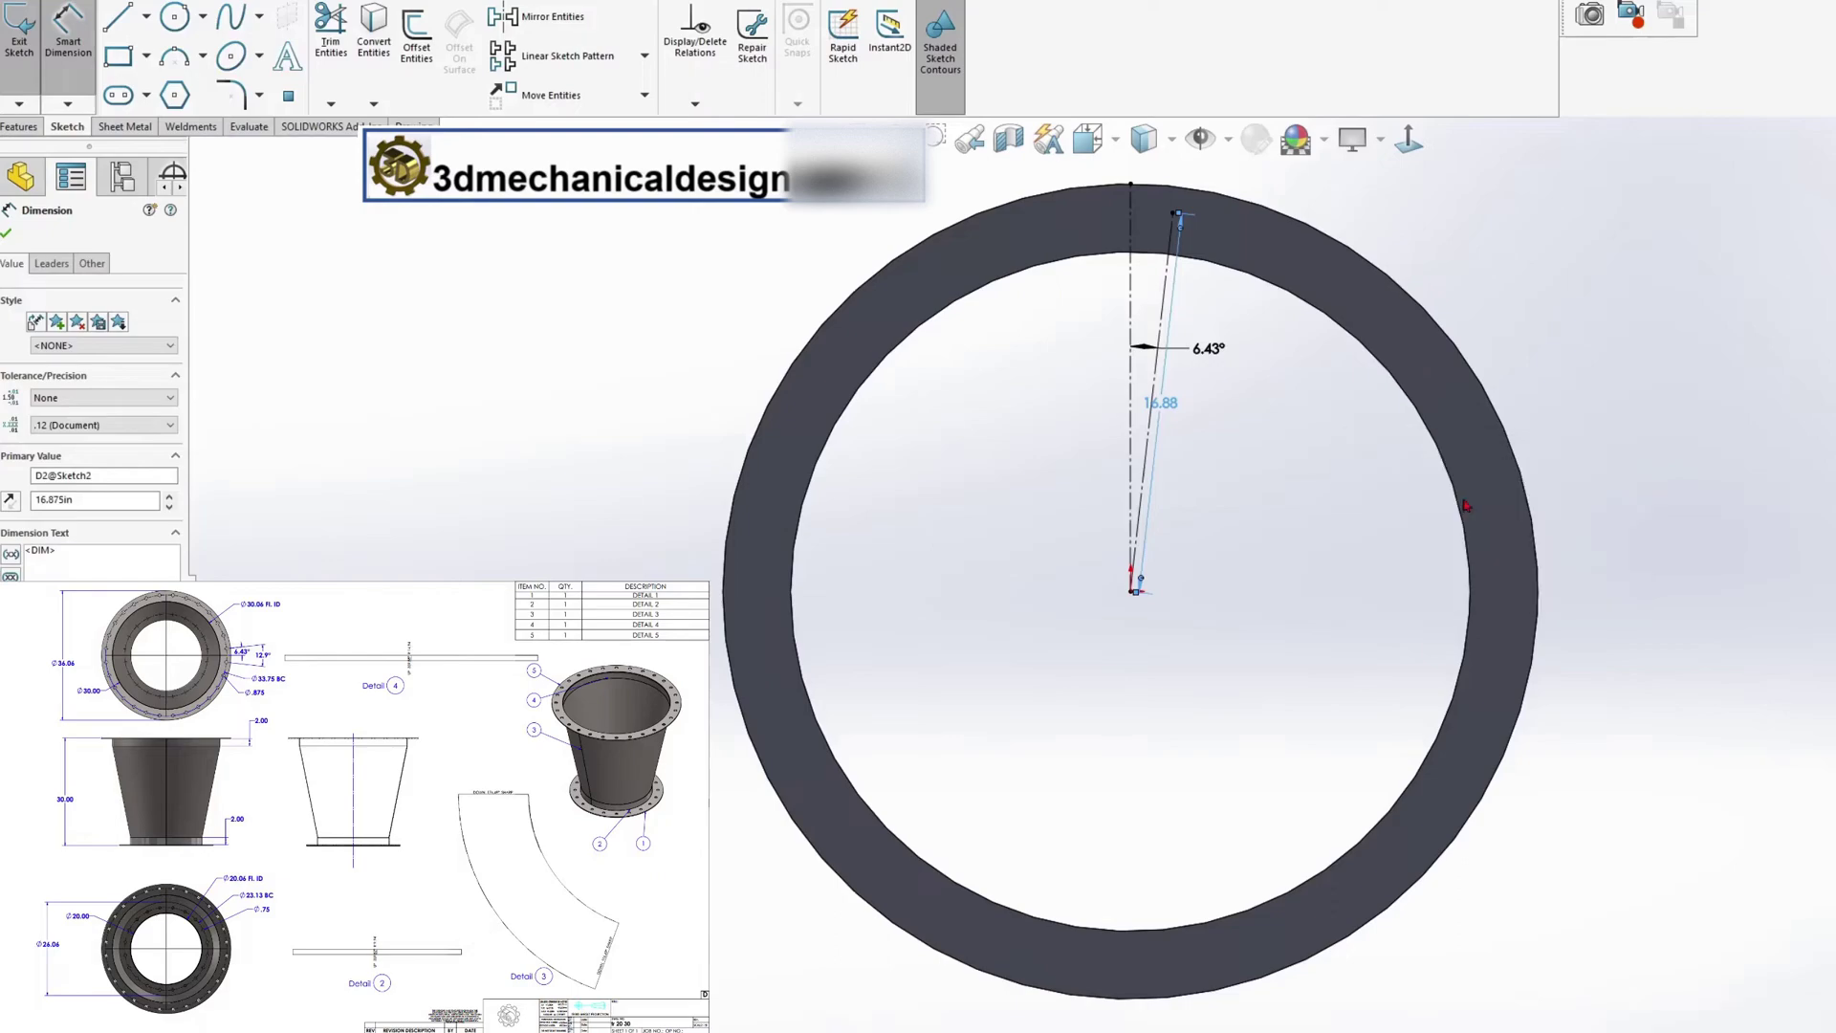
key("s")
left_click(1215, 322)
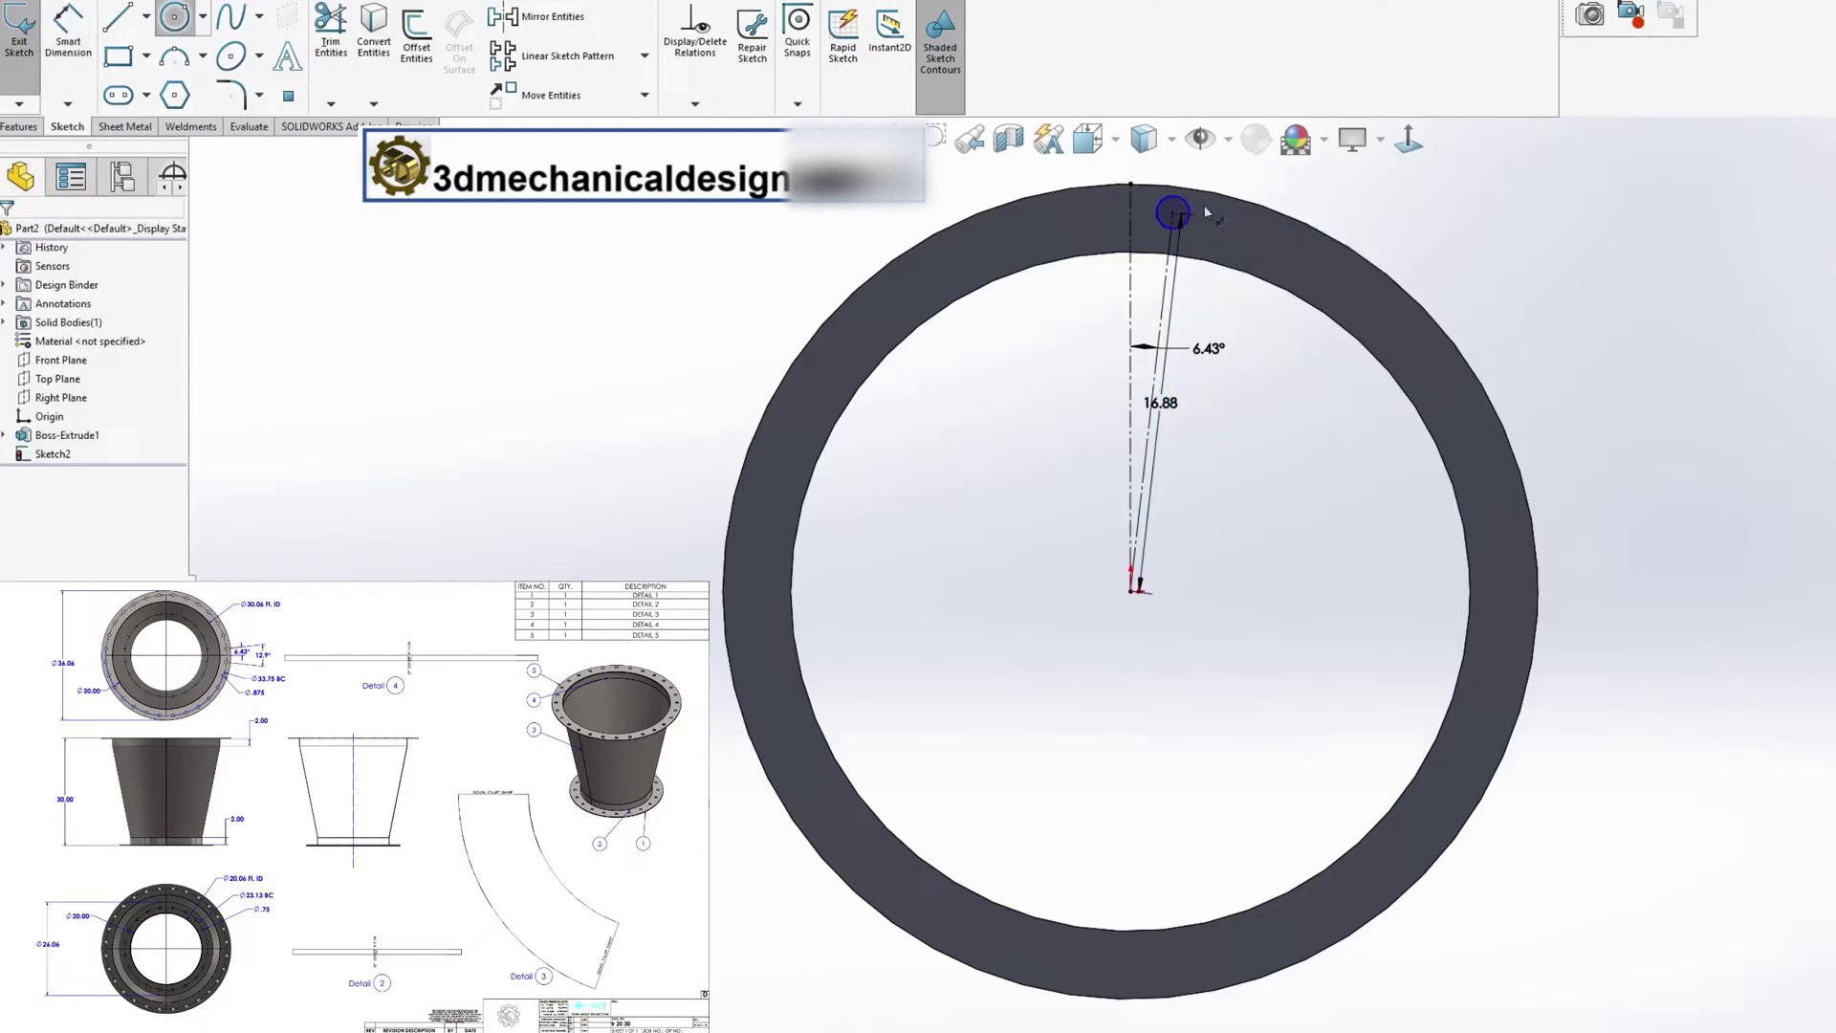
Dimension the small bolt-hole circle's diameter to .875 in
left_click(1189, 216)
left_click(1281, 189)
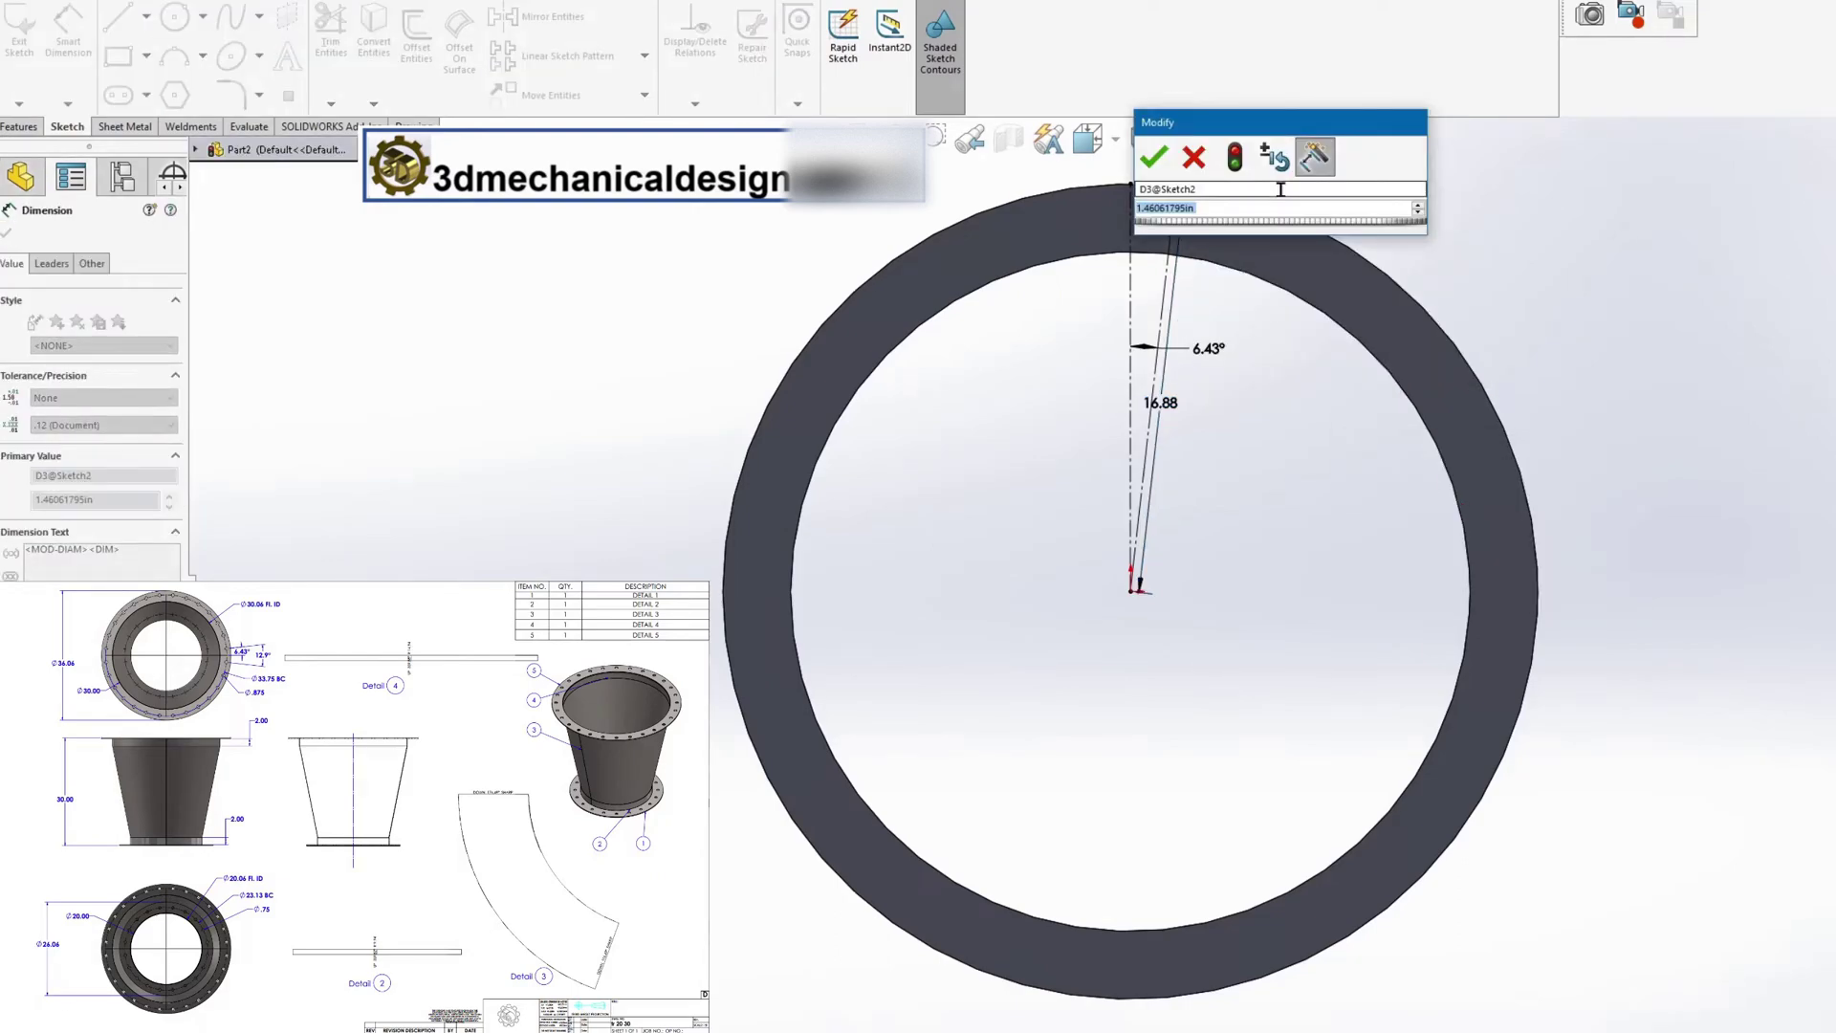
type(".875")
key("Return")
key("Escape")
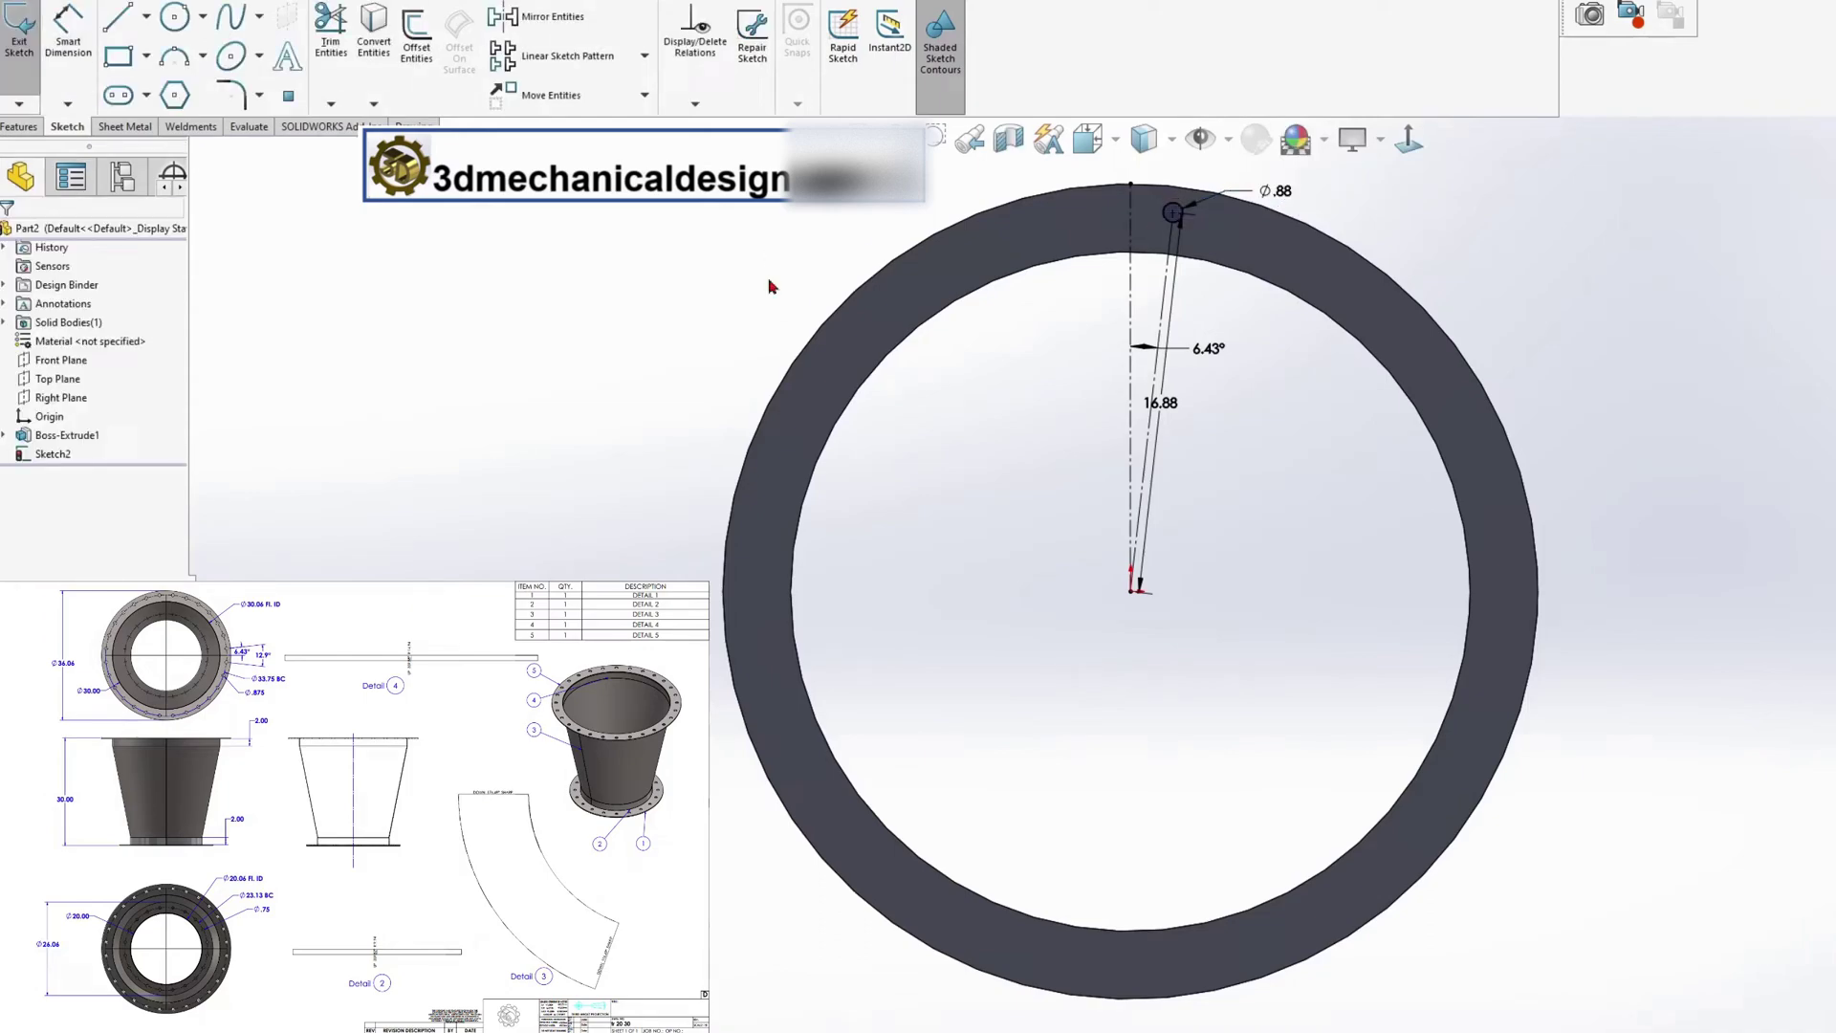
Cut the bolt hole through the ring with an Extruded Cut using the Up To Next end condition
key("s")
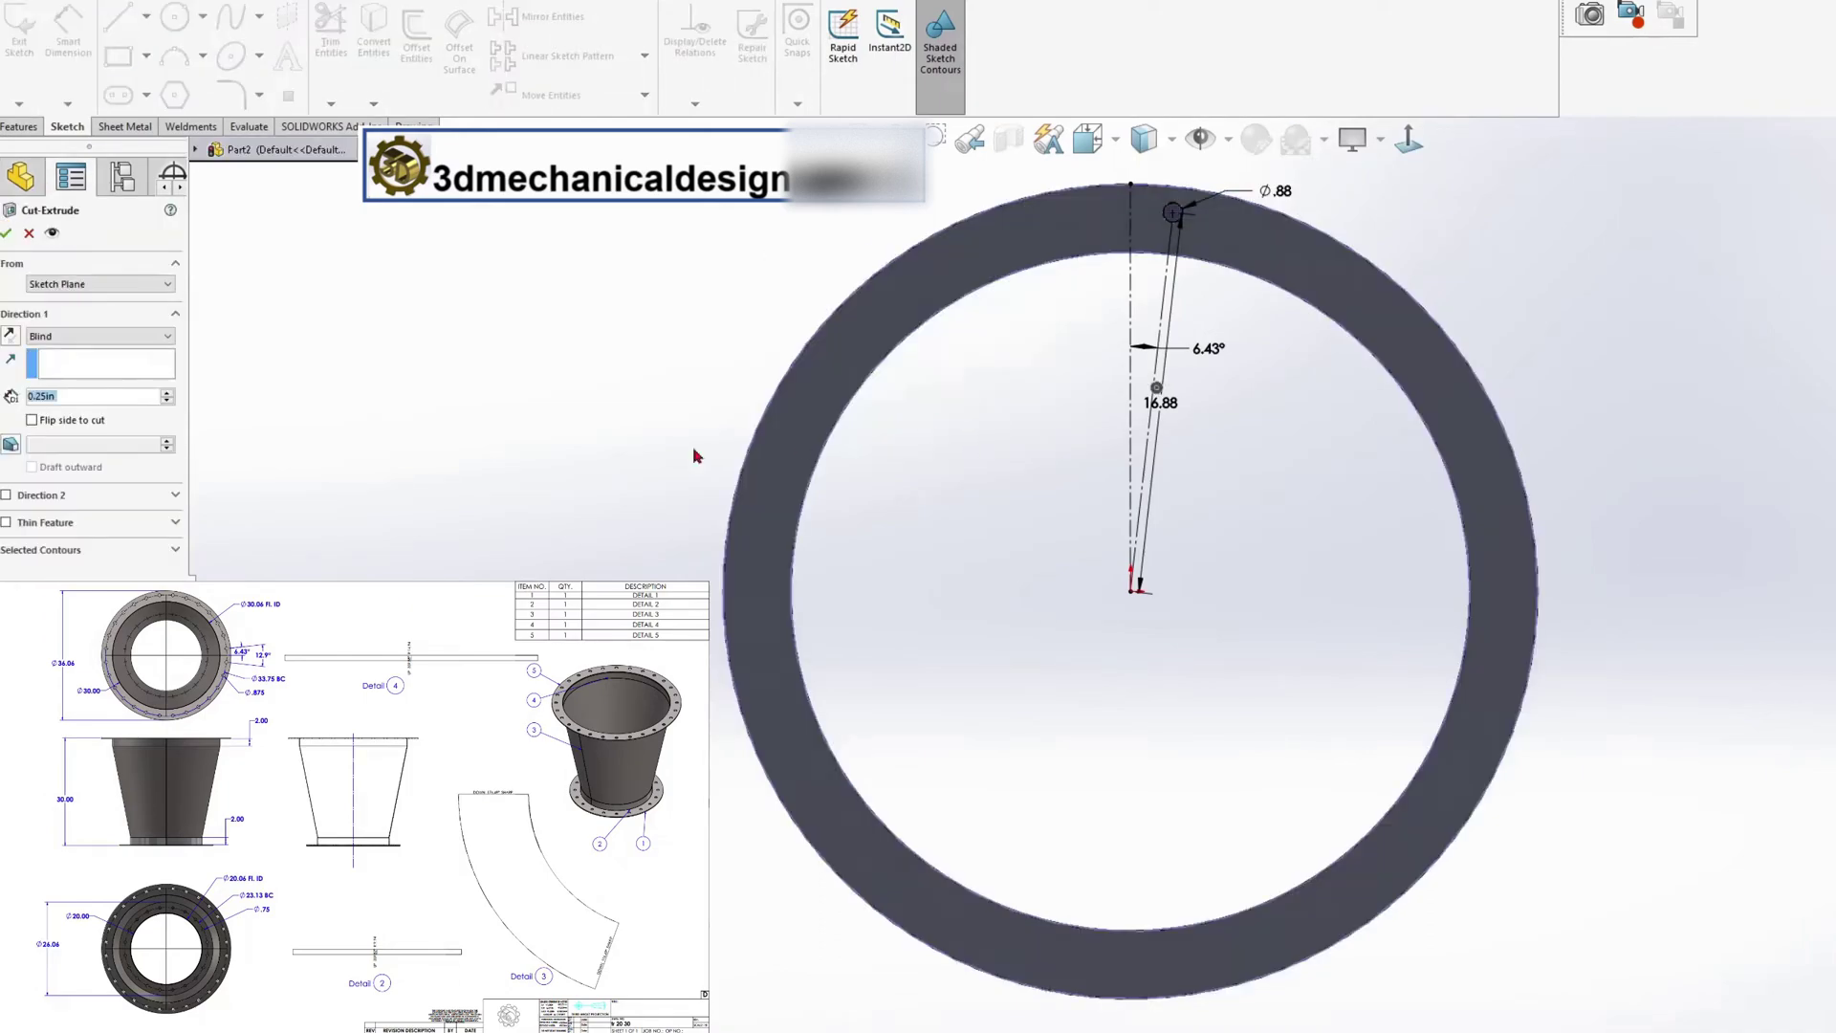
left_click(86, 341)
left_click(57, 393)
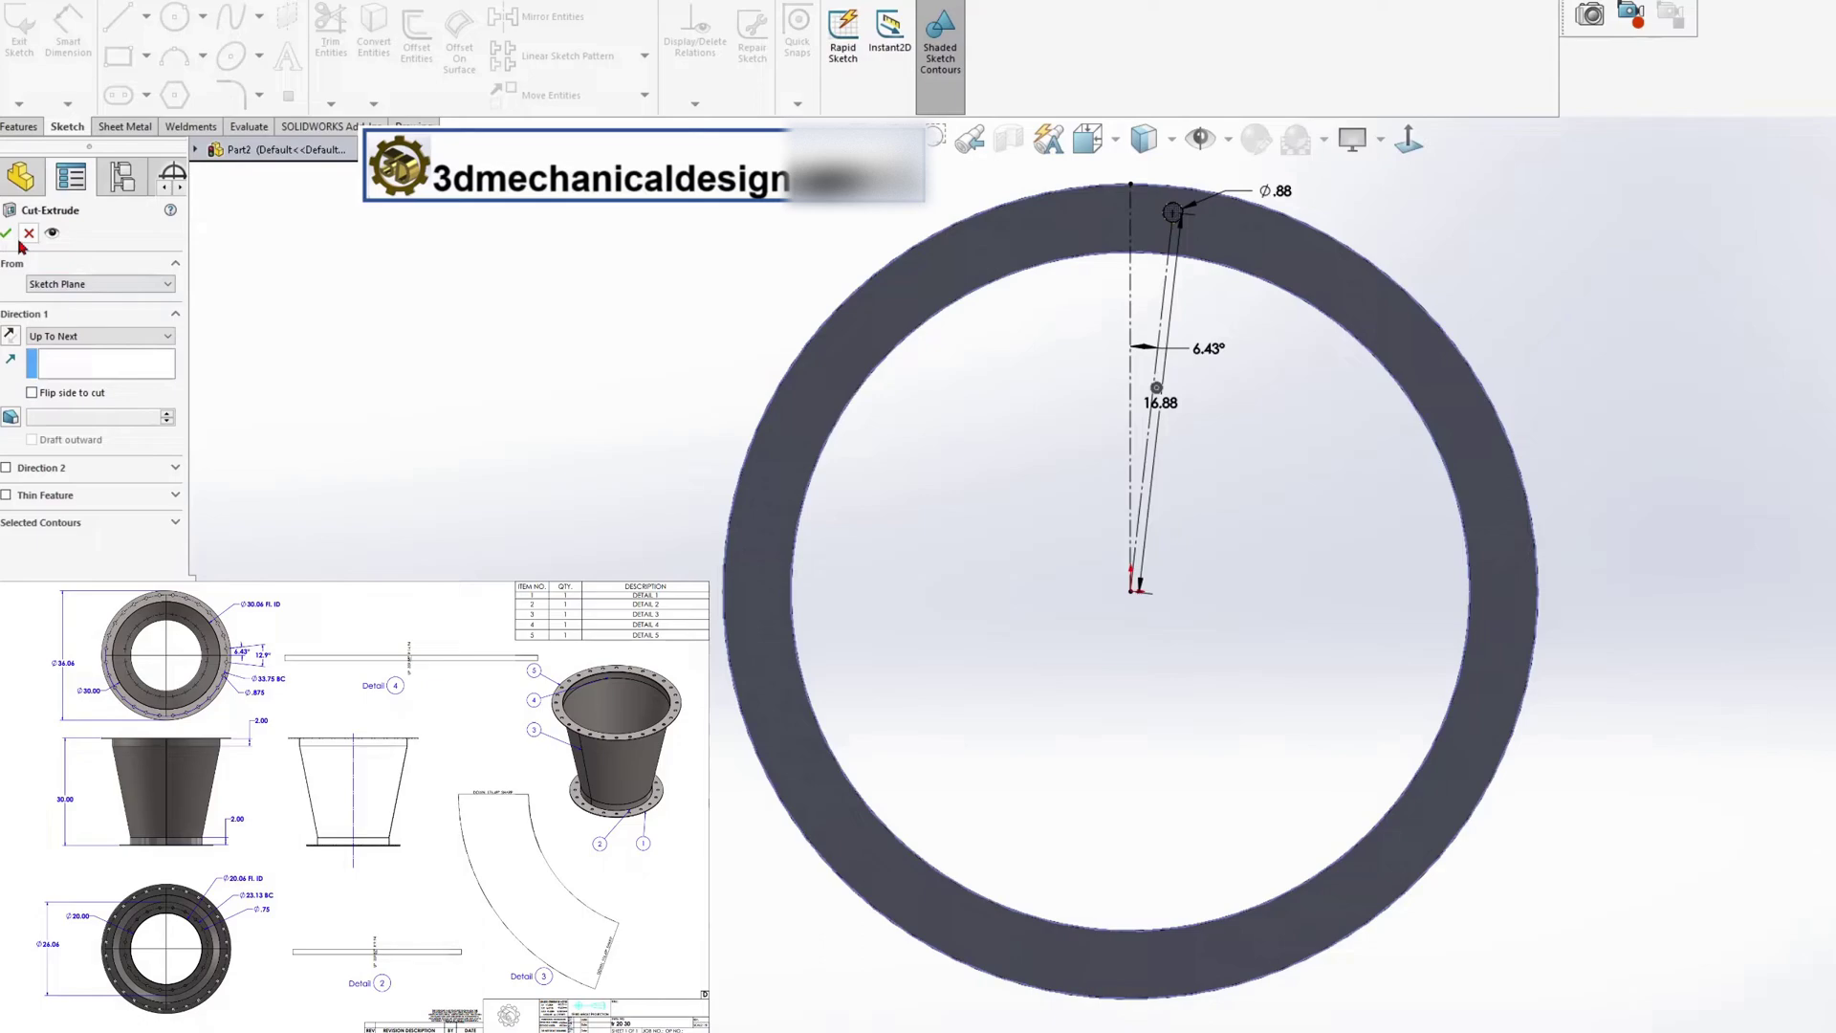
key("Return")
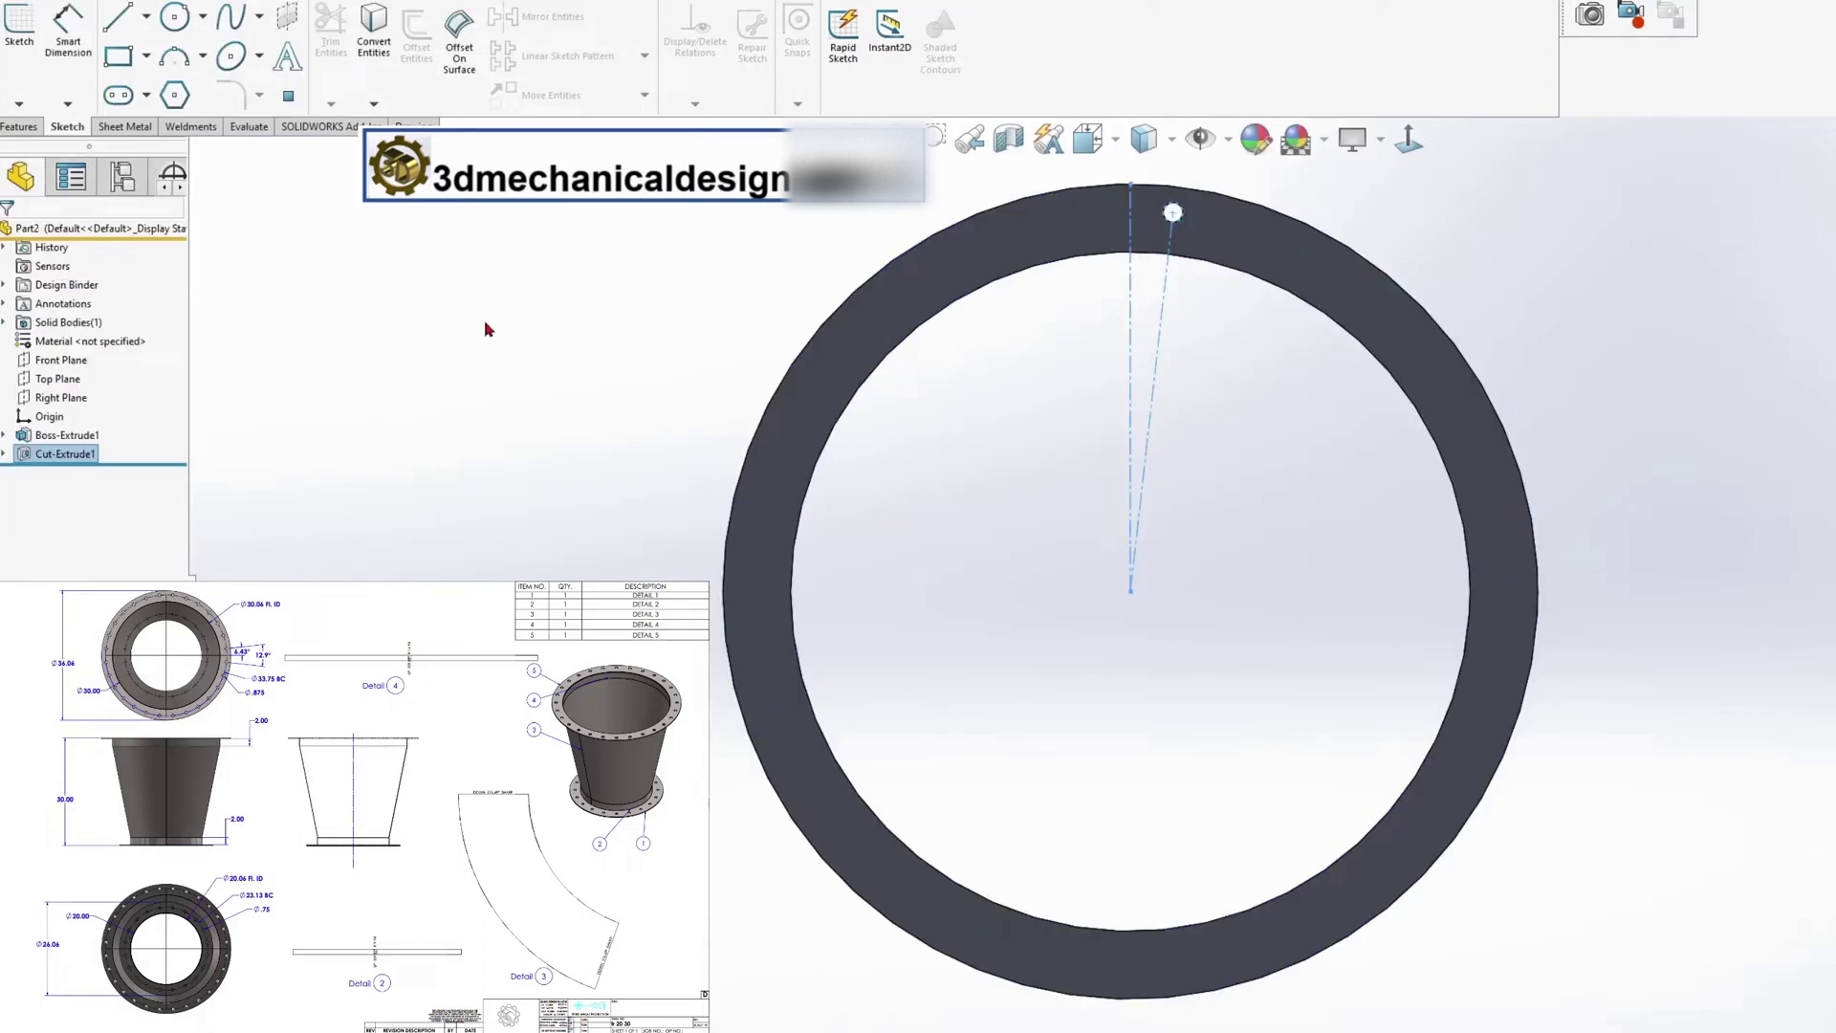
Circular-pattern the bolt-hole cut around the ring's outer edge with 32 equally spaced instances over 360 degrees
left_click(19, 127)
left_click(596, 104)
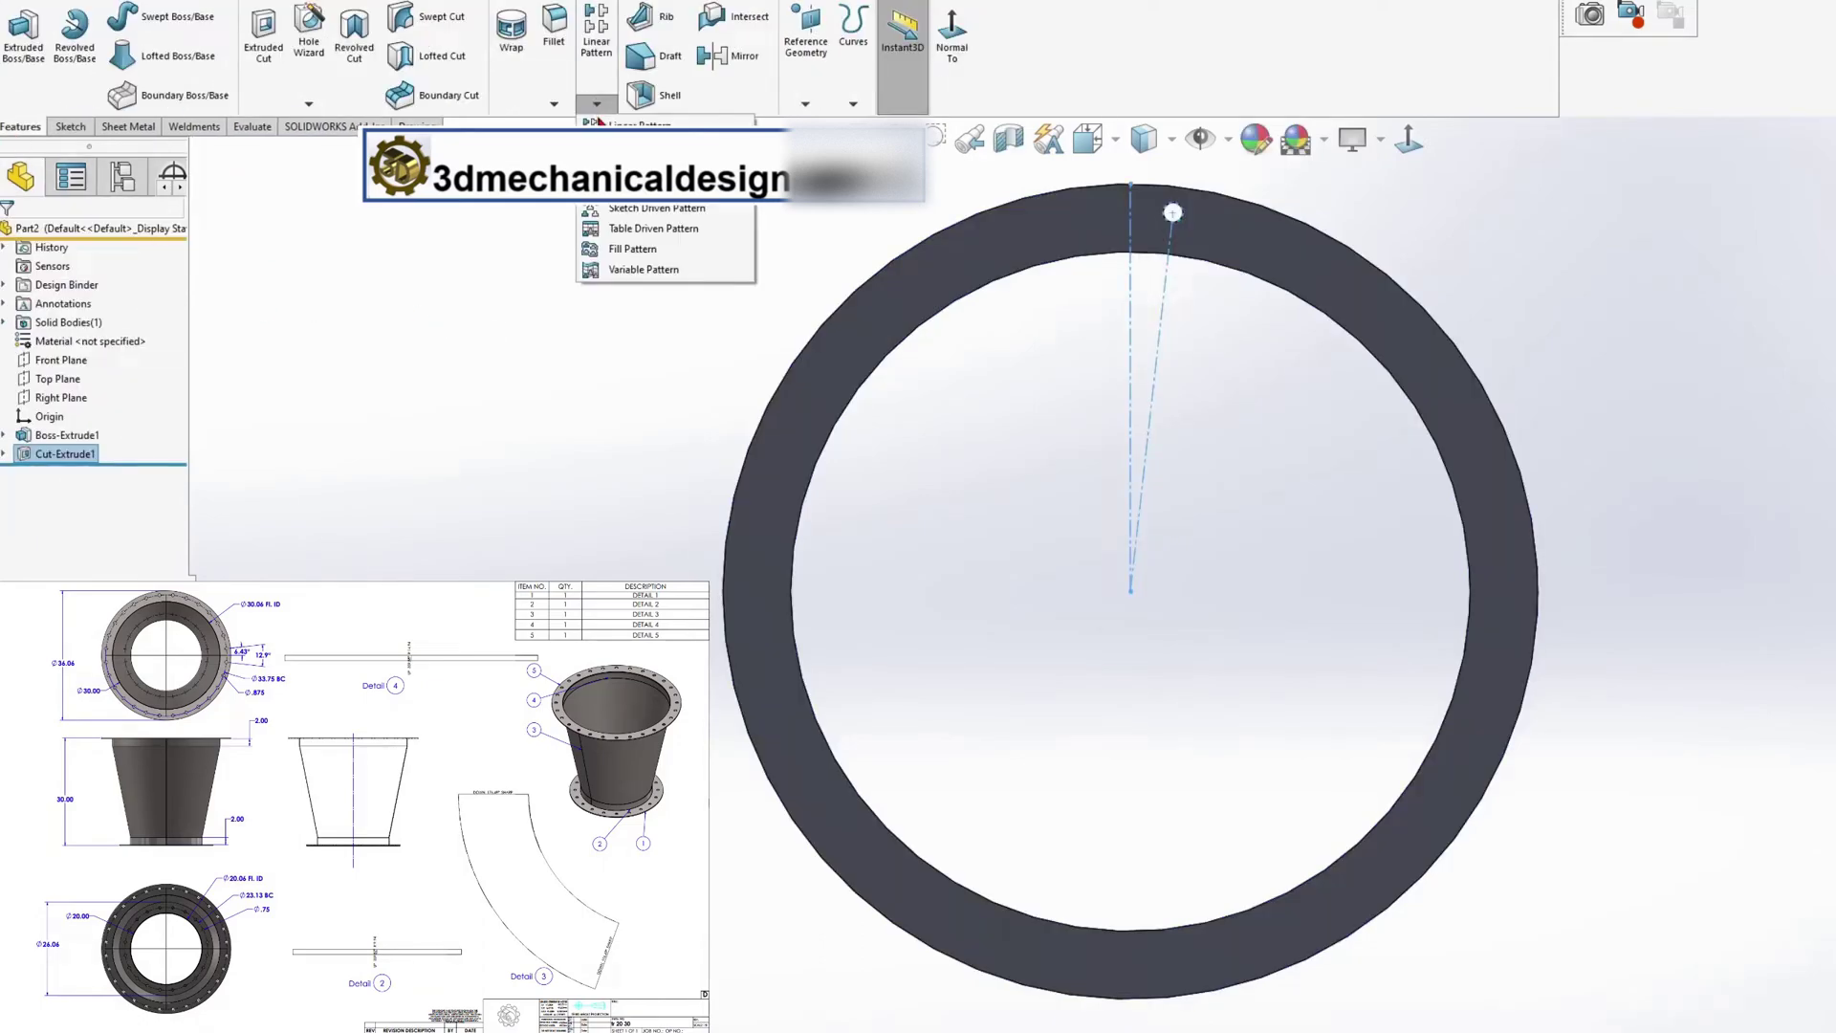
left_click(641, 146)
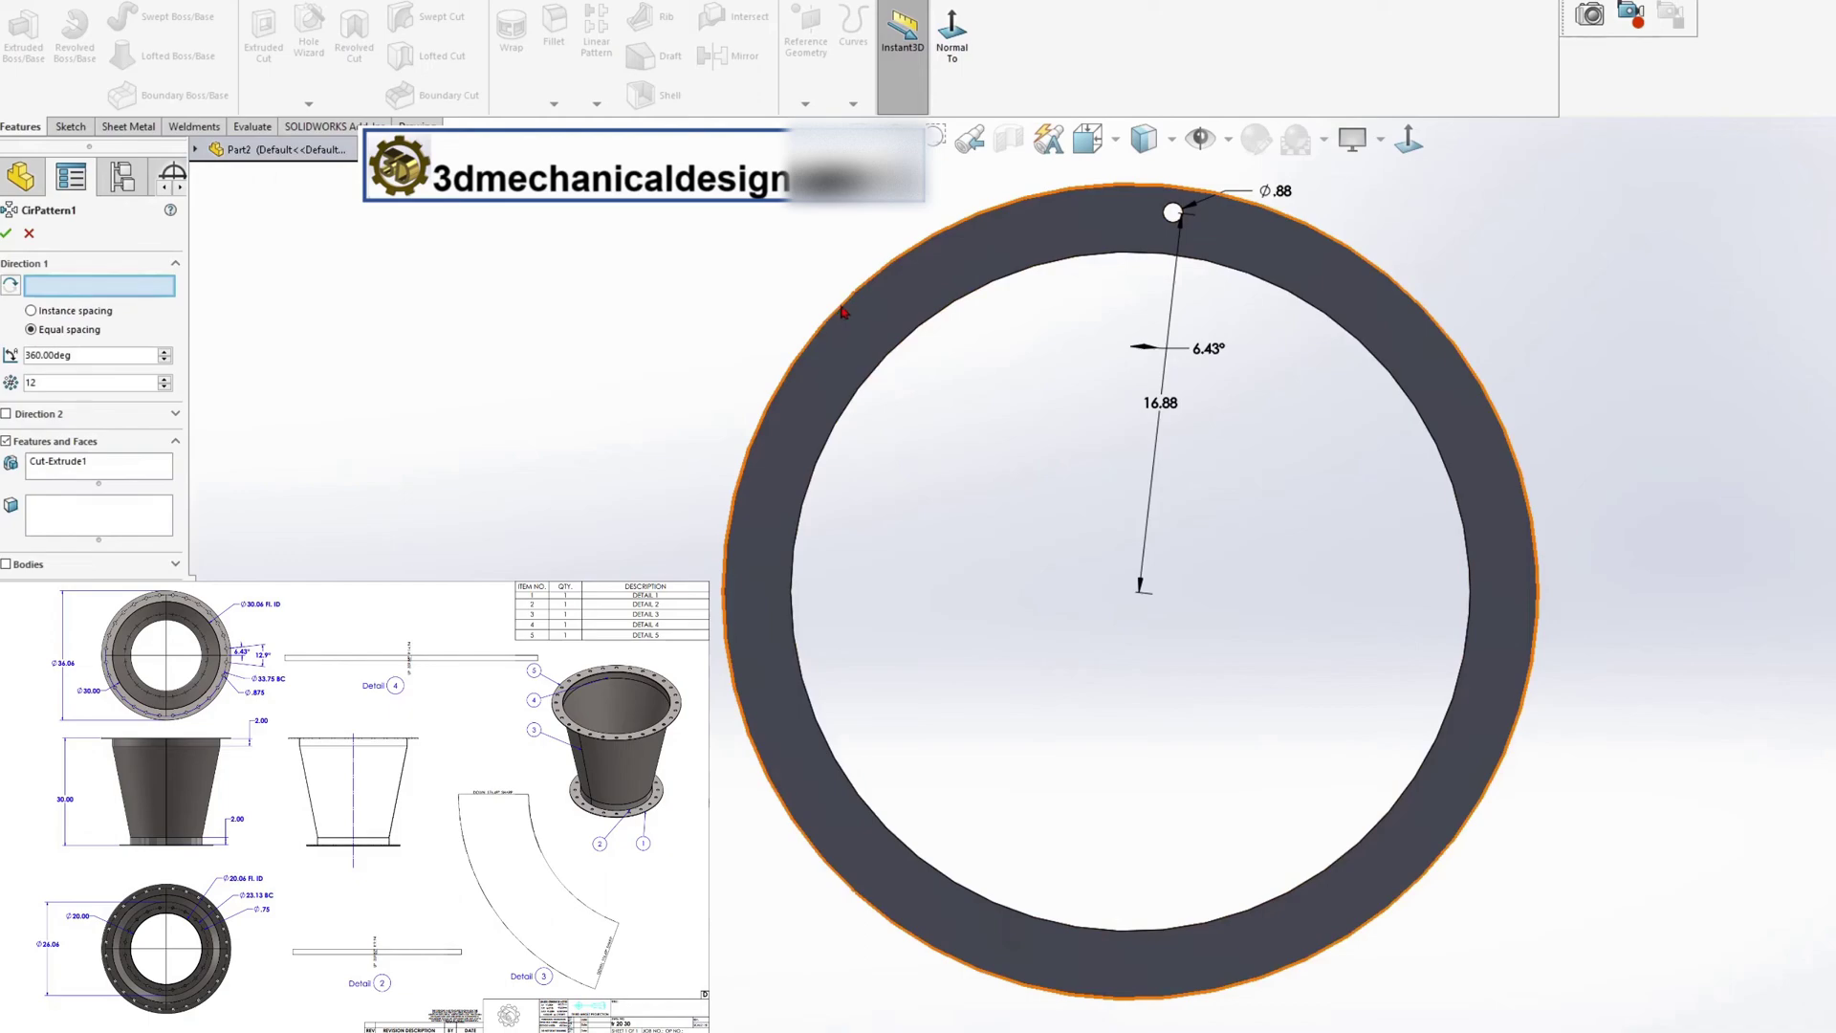
left_click(842, 307)
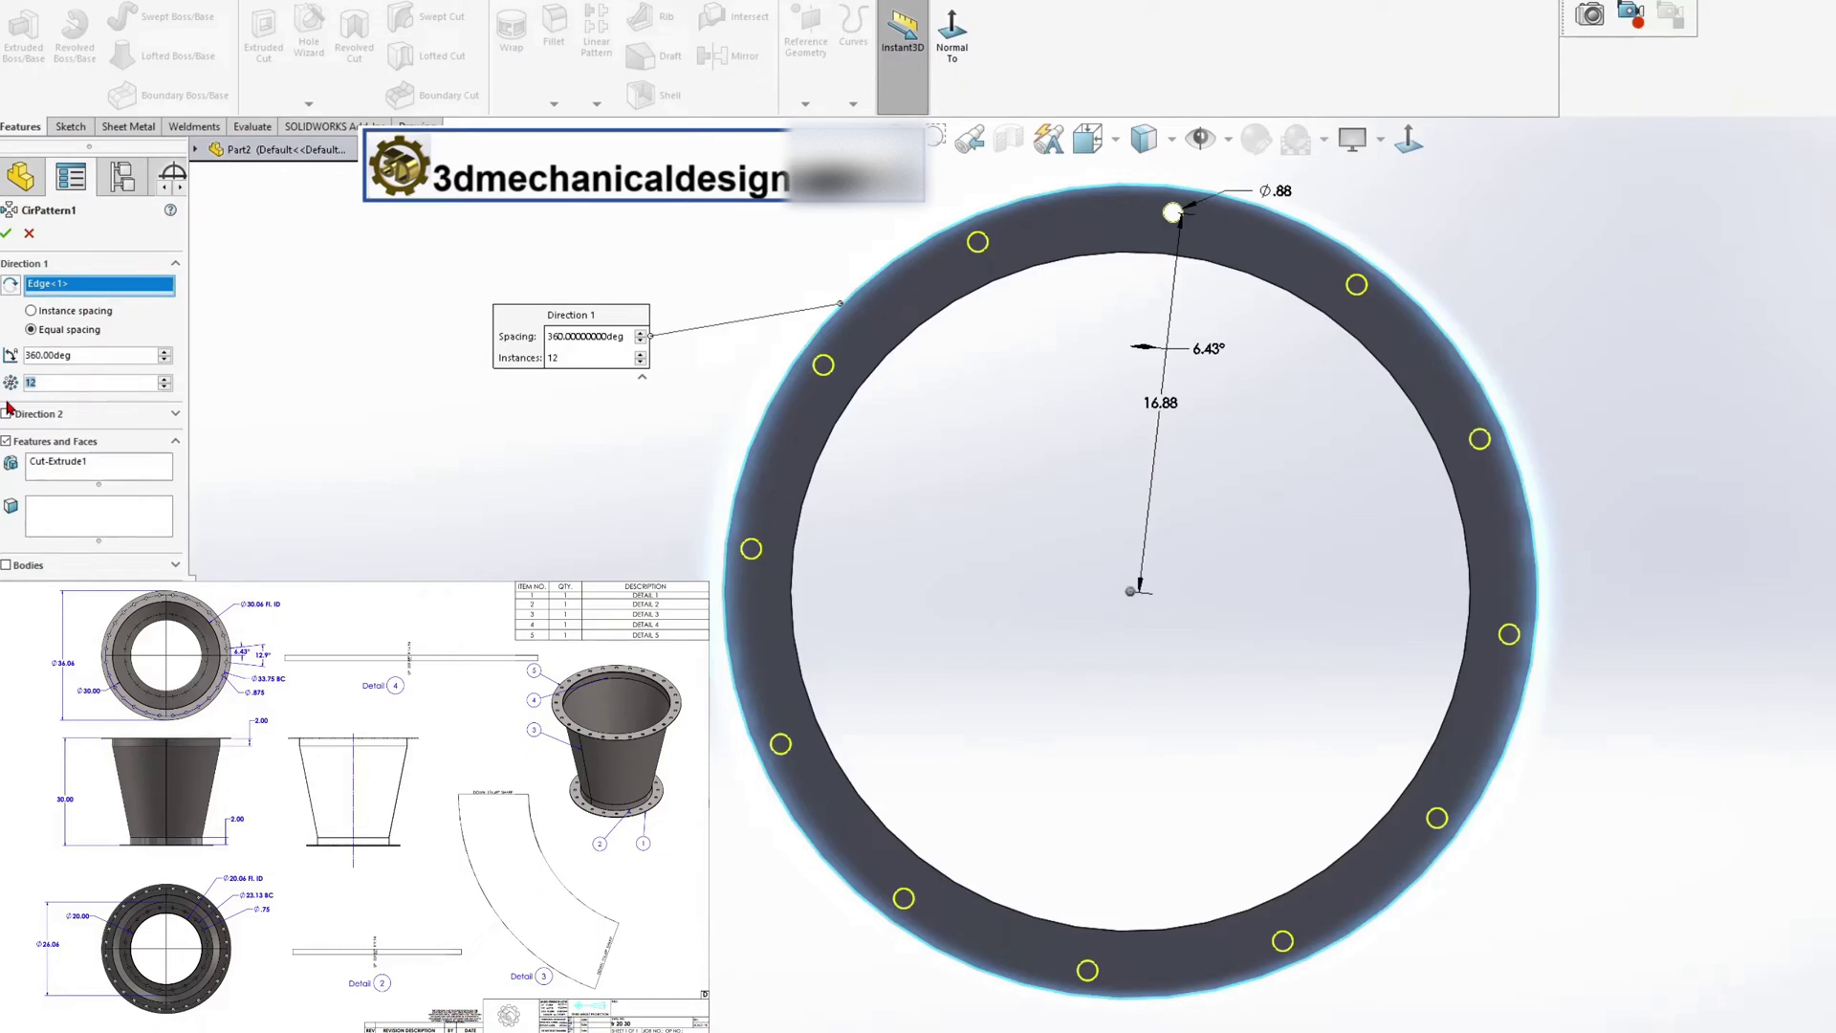
type("32")
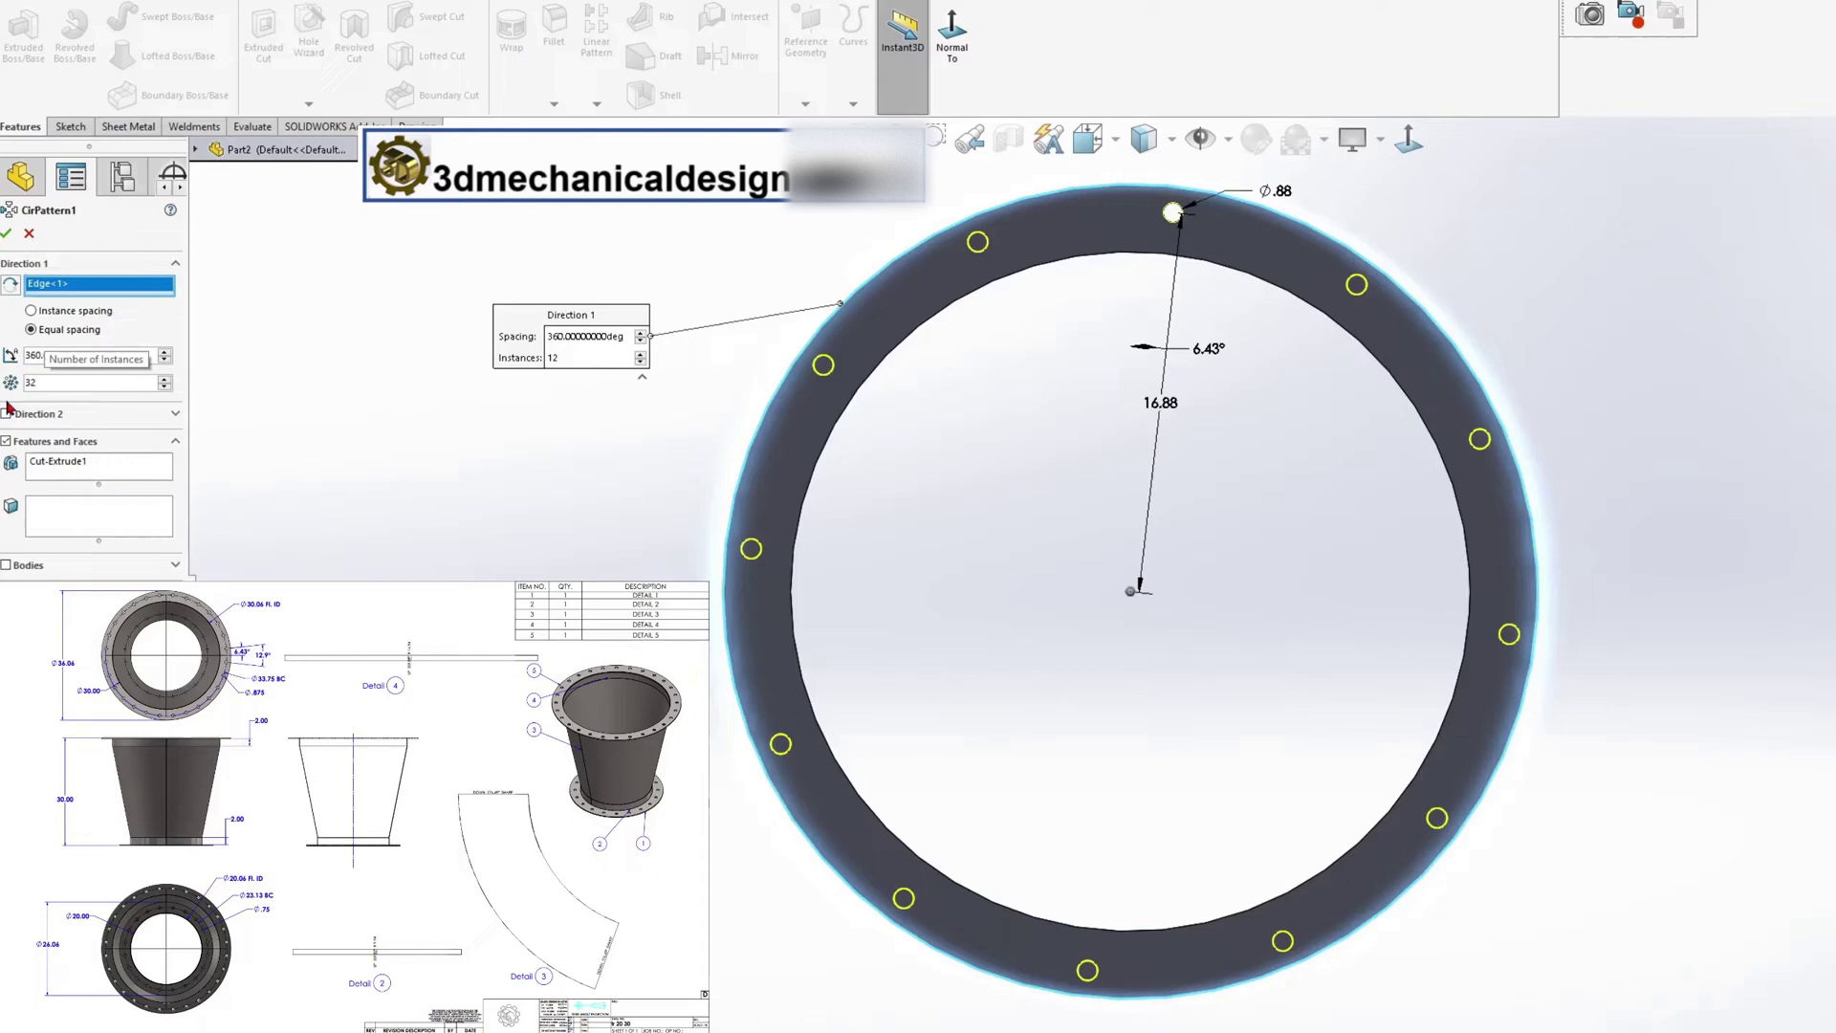
left_click(6, 232)
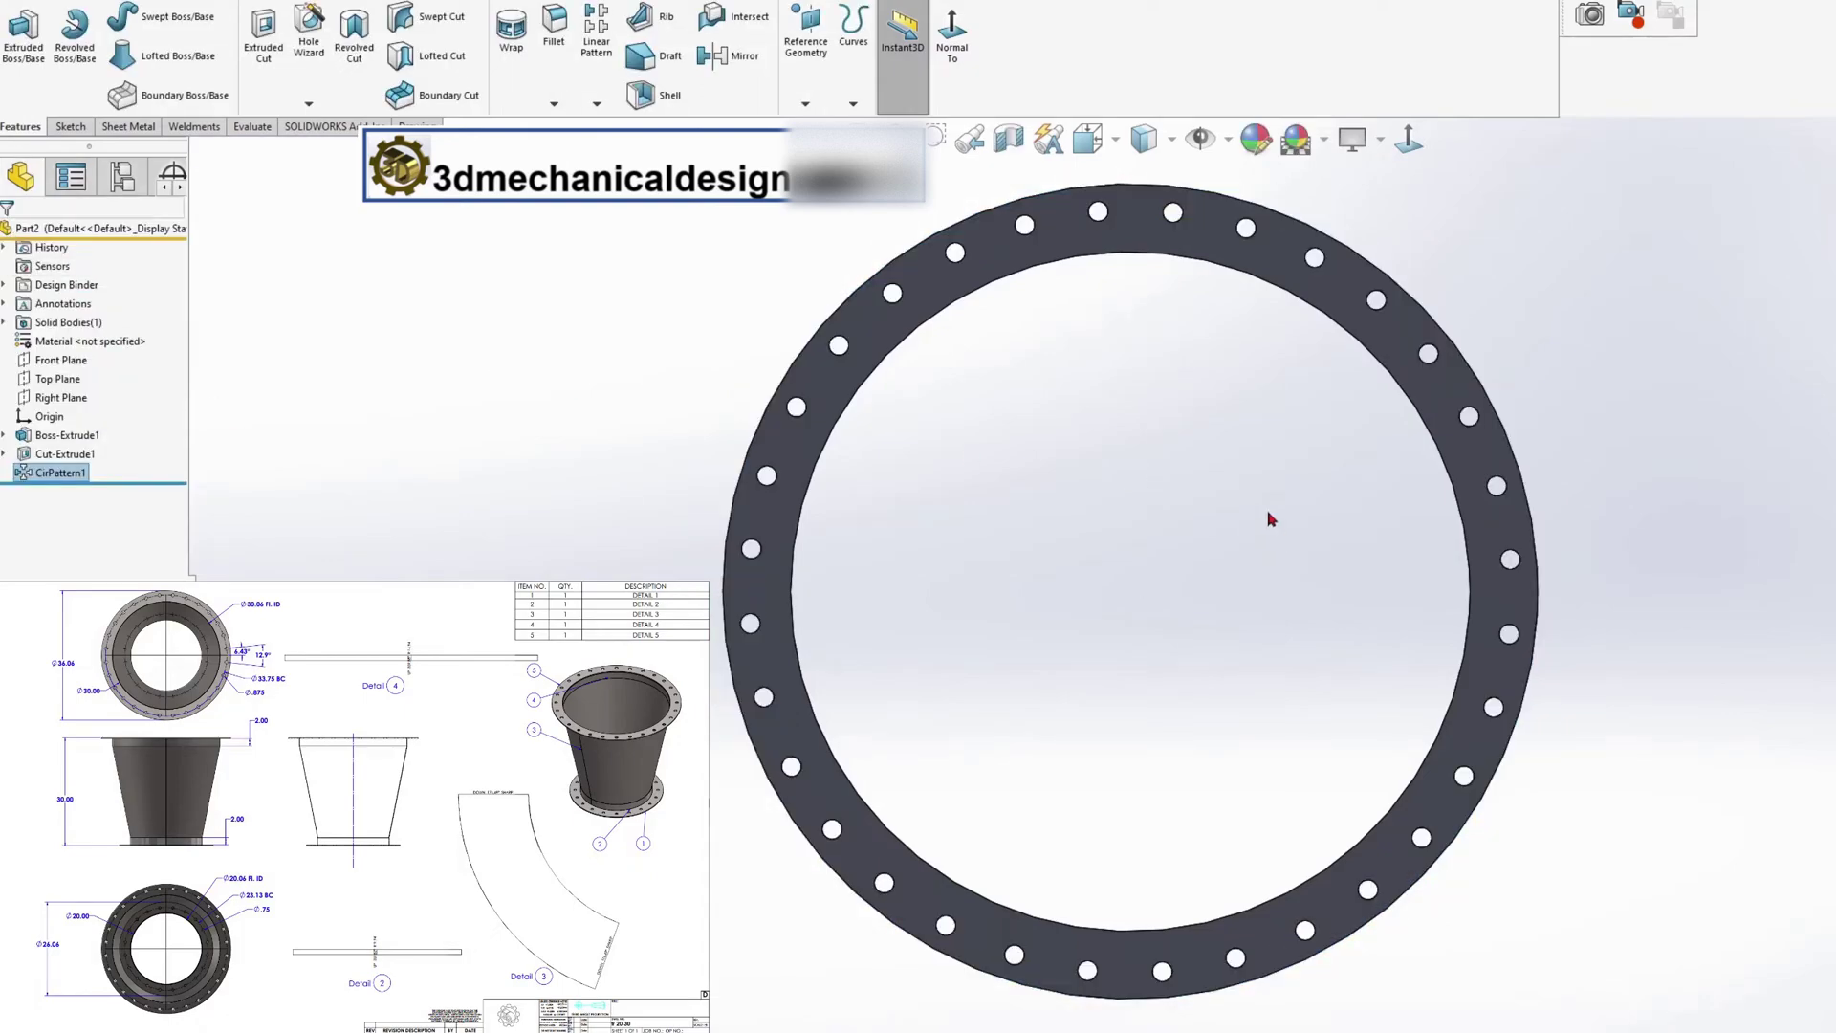
Create a reference plane offset 30.25 in from the flange ring's face, with the offset direction flipped
middle_click_drag(1257, 490, 1306, 475)
scroll(1306, 475, "down", 1)
scroll(1416, 227, "up", 2)
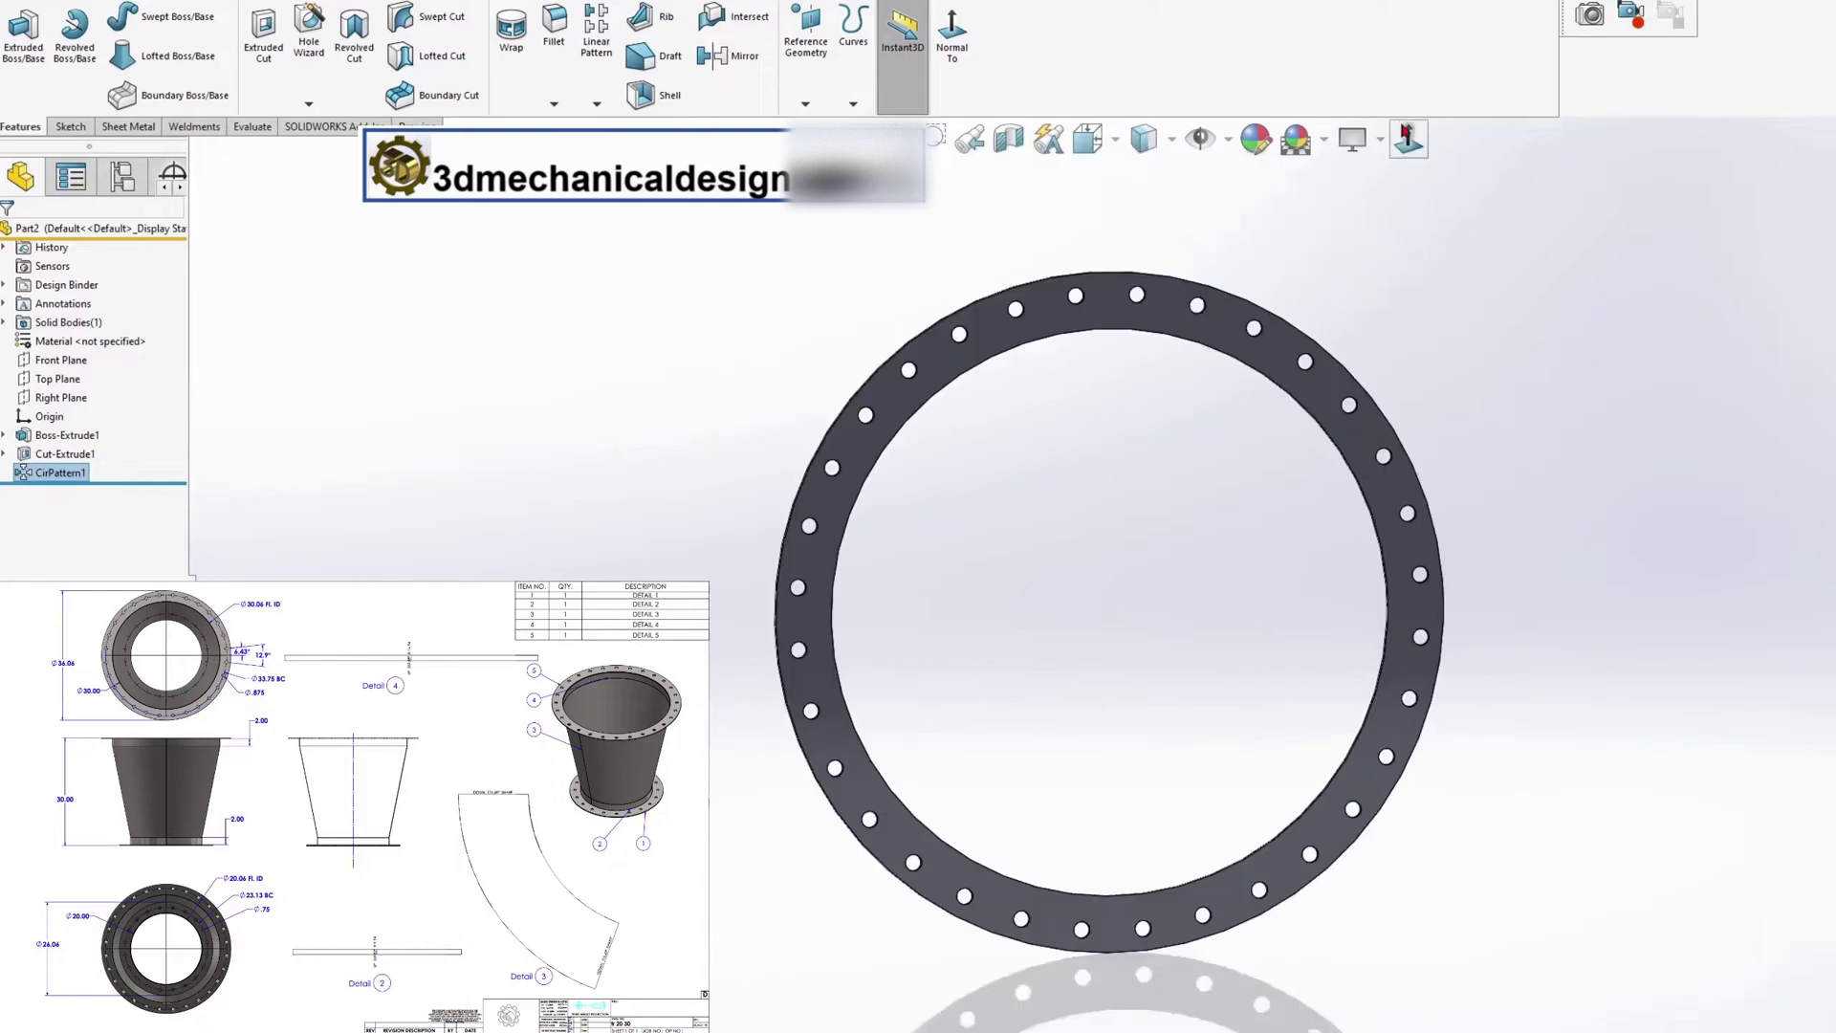
left_click(1407, 139)
left_click(1127, 231)
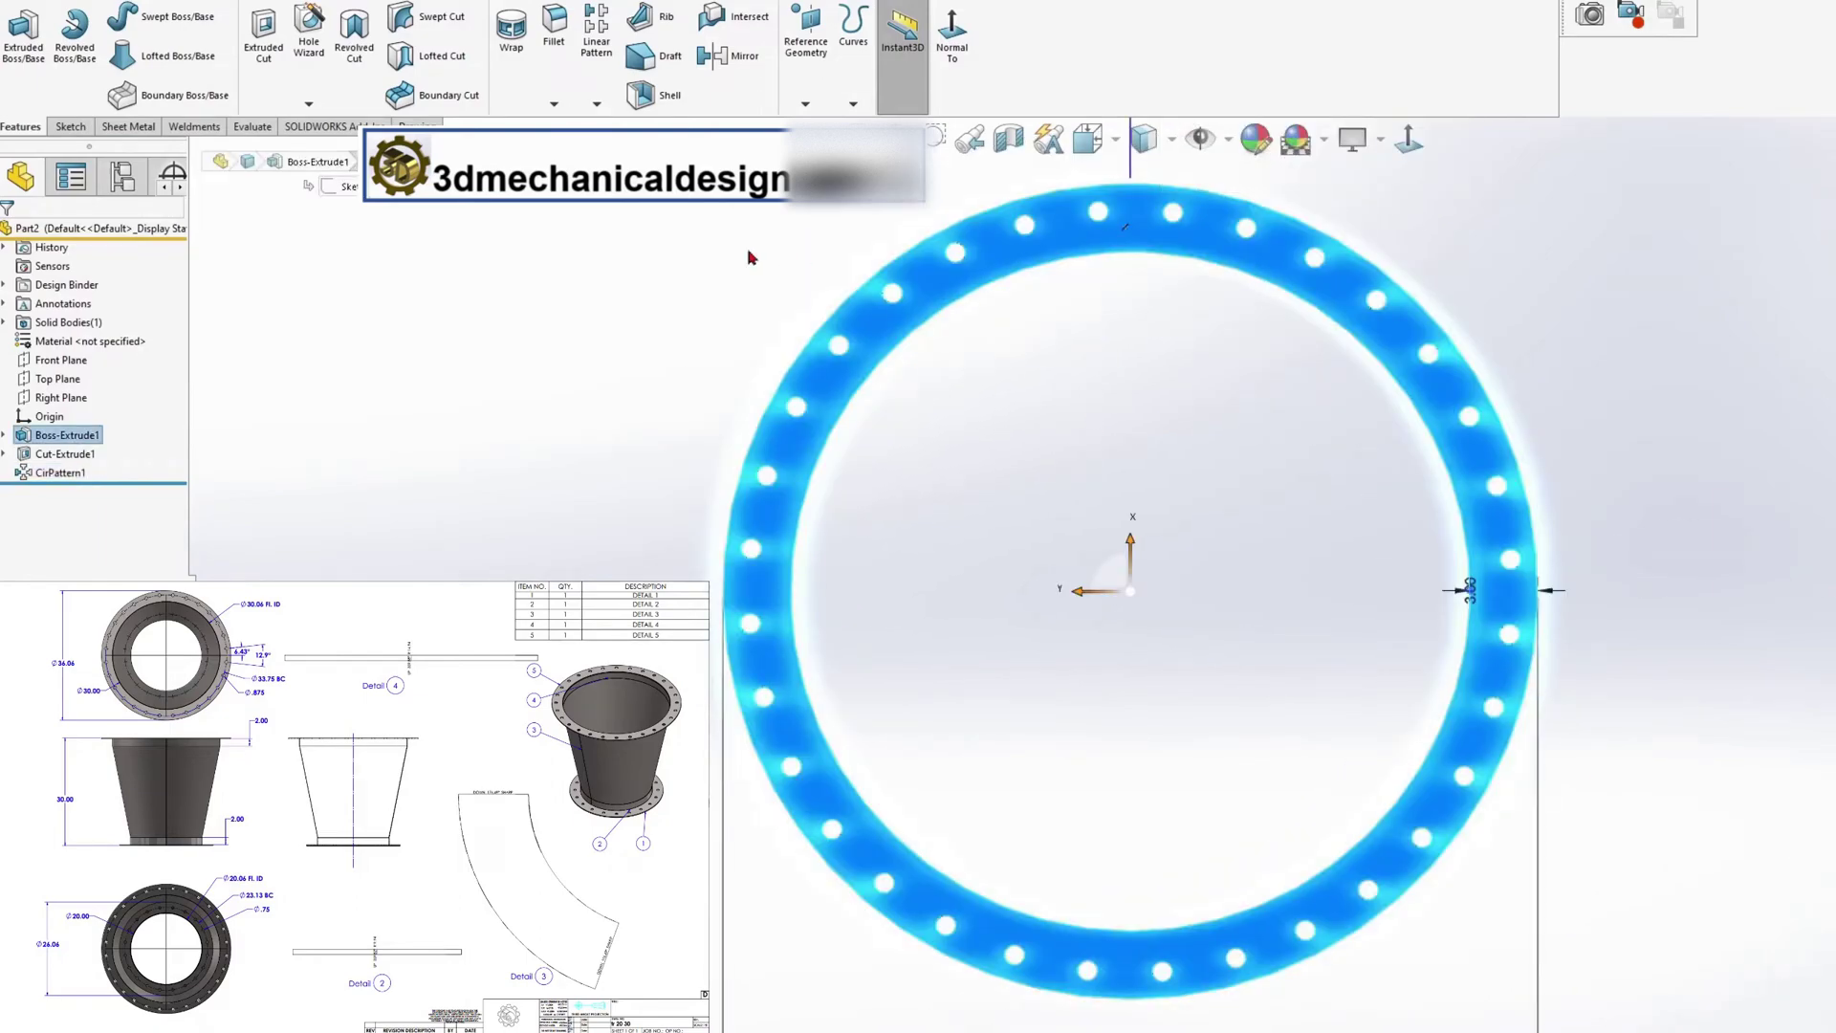
right_click(604, 320)
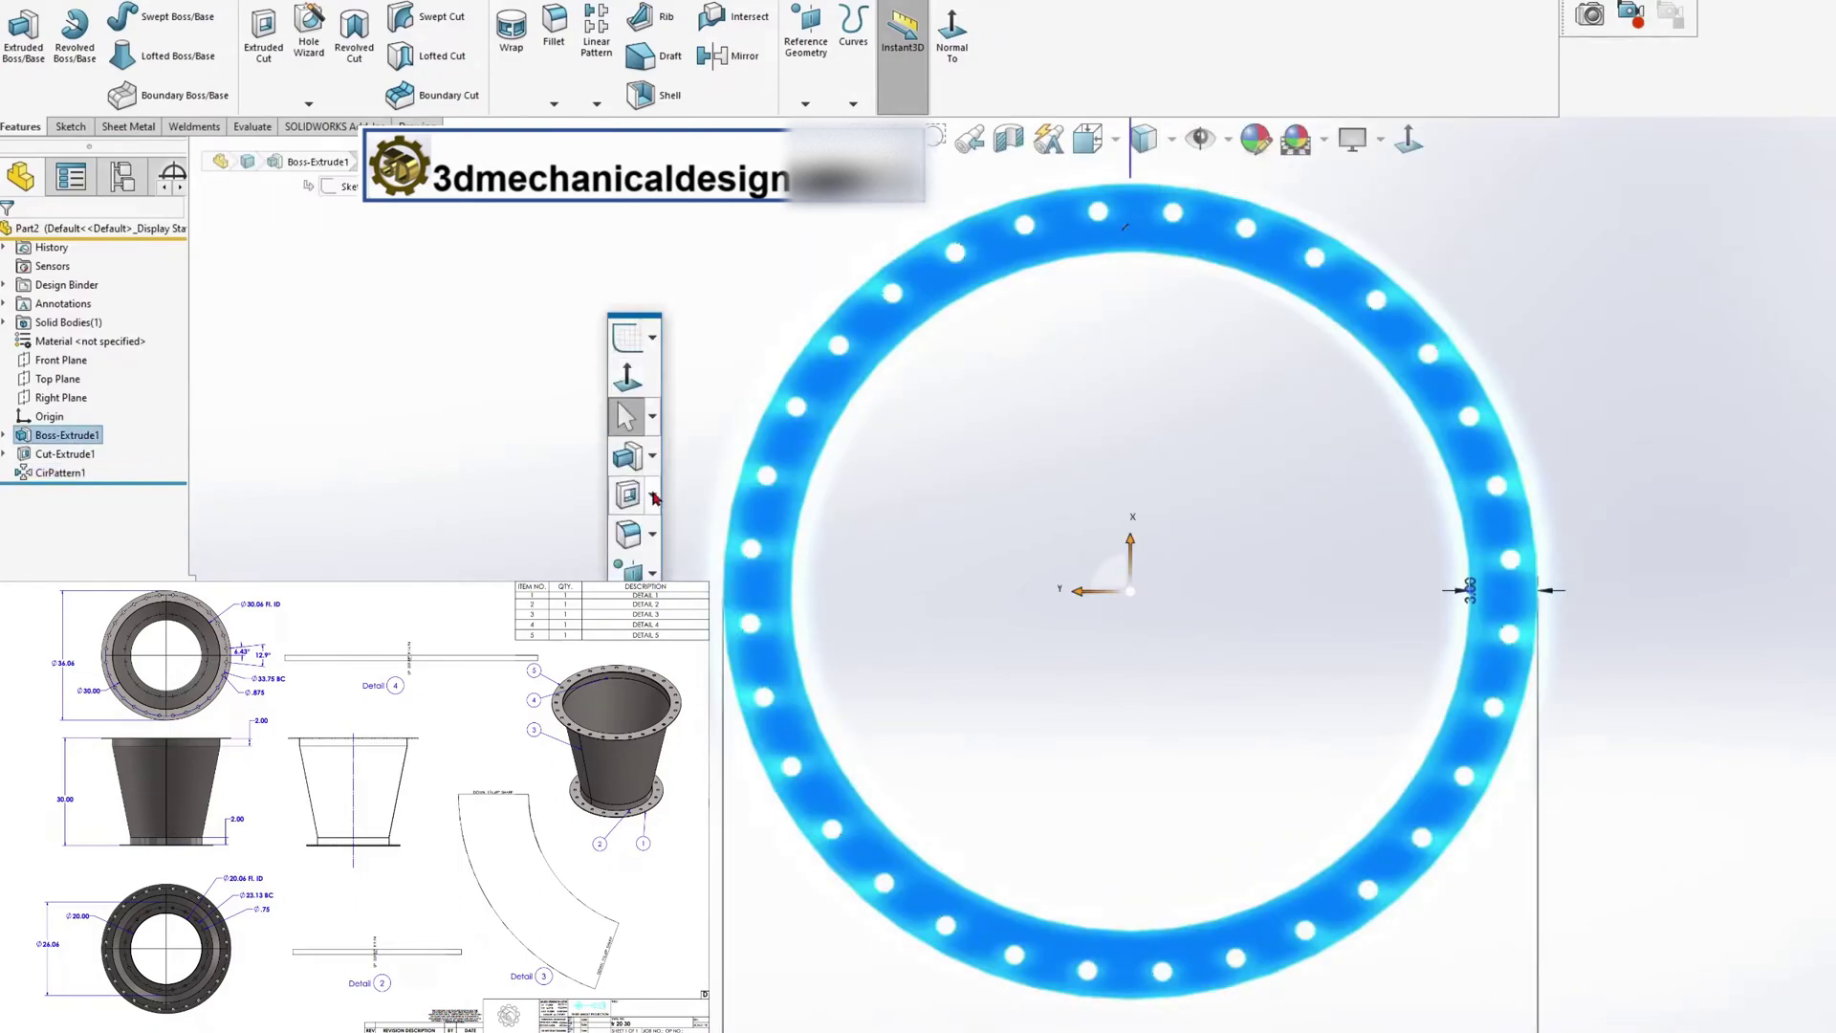
left_click(696, 605)
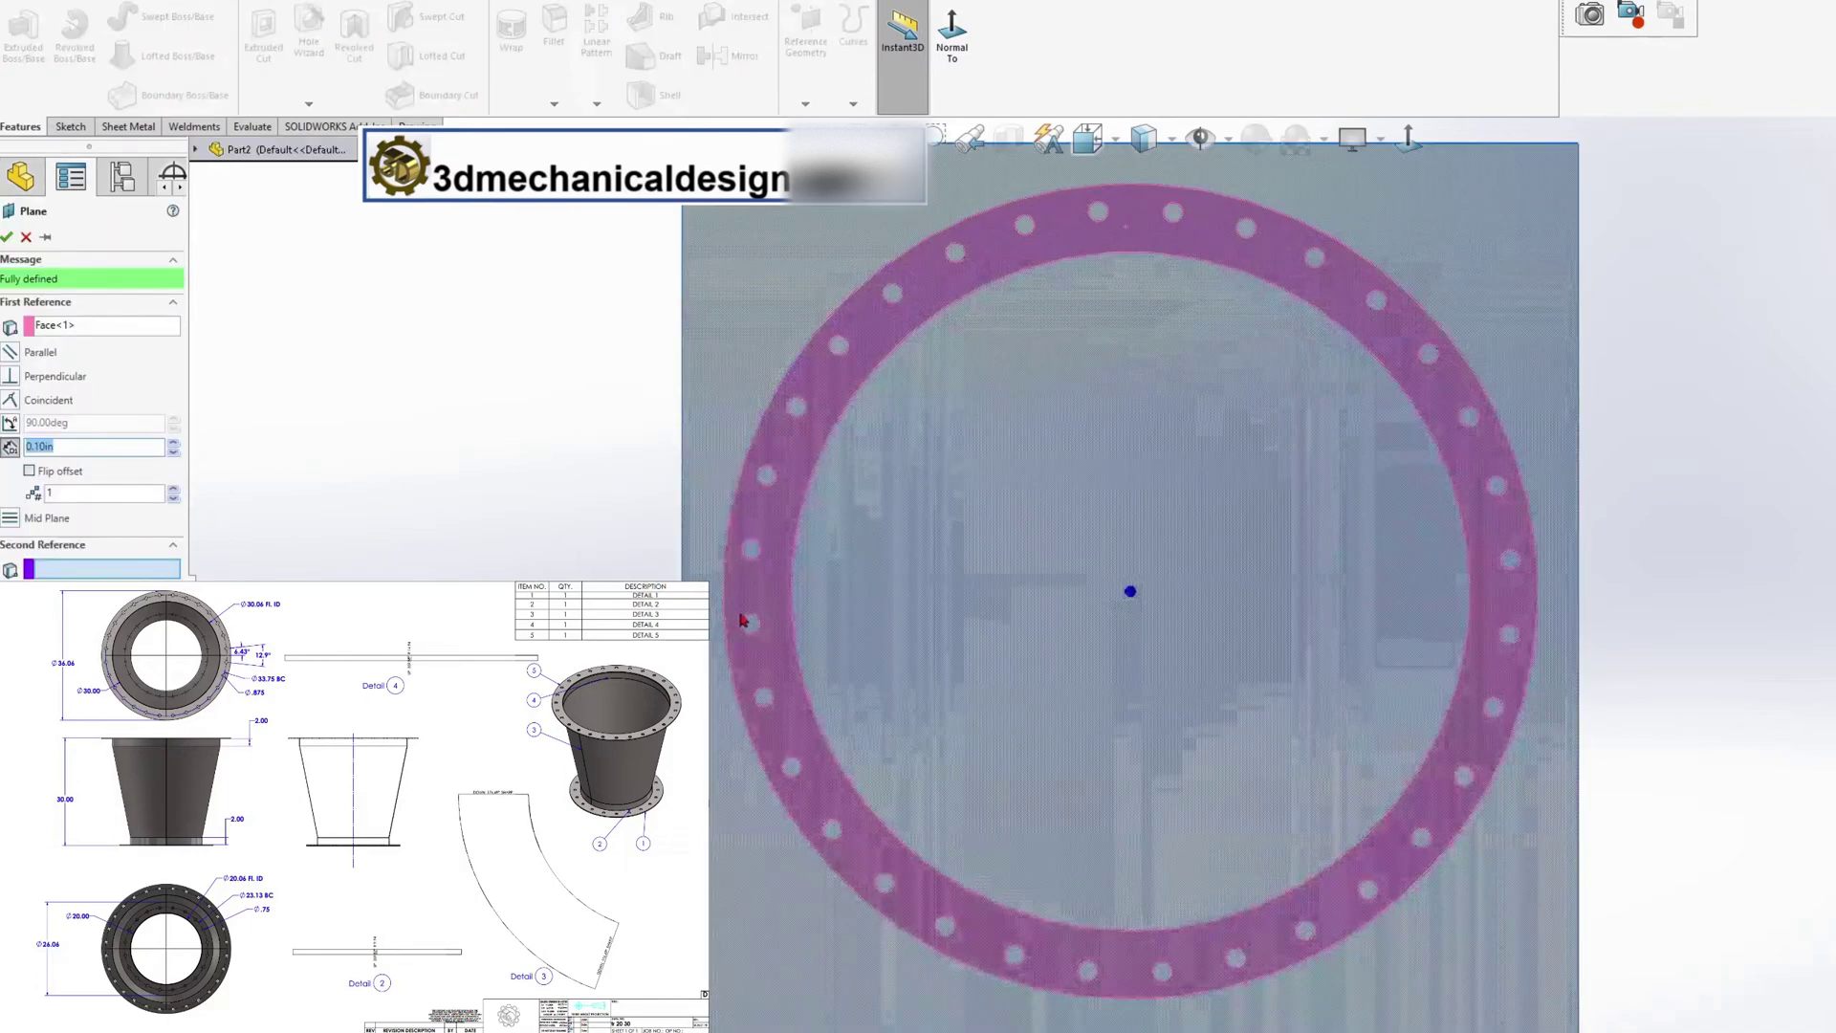
middle_click_drag(744, 620, 981, 627)
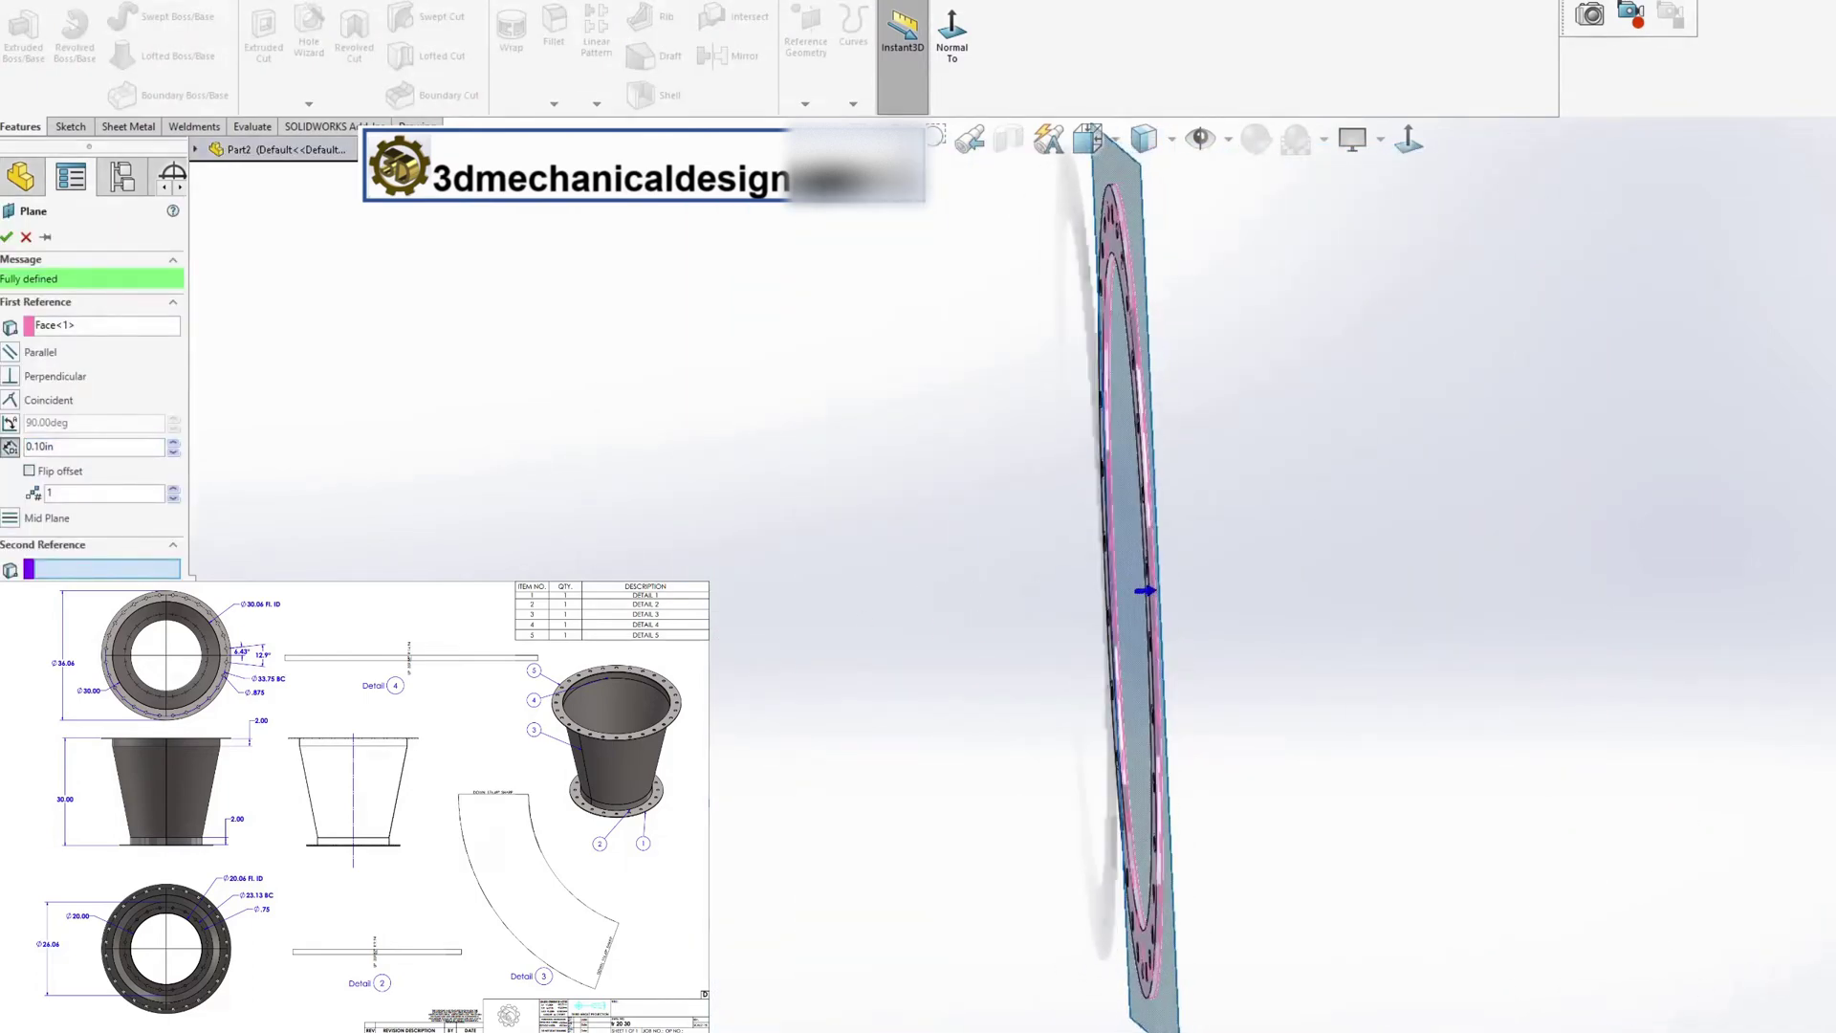
left_click(29, 471)
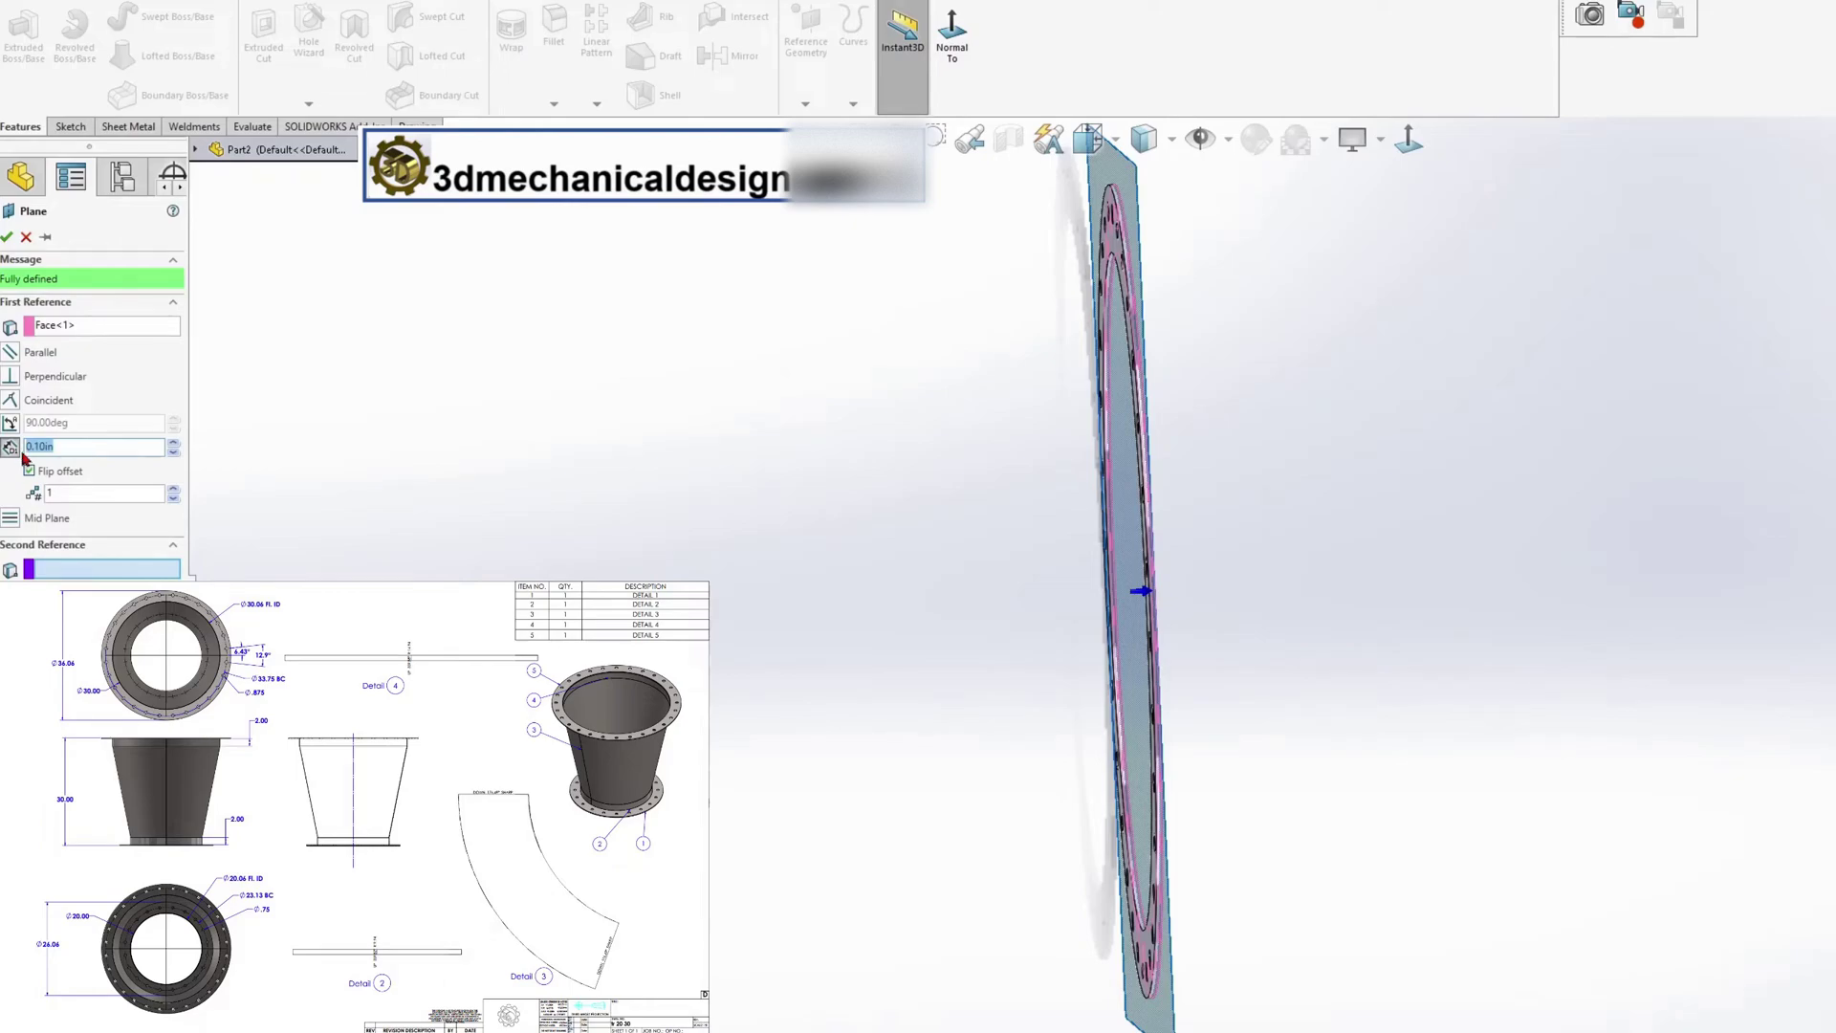
type("30.25")
key("Return")
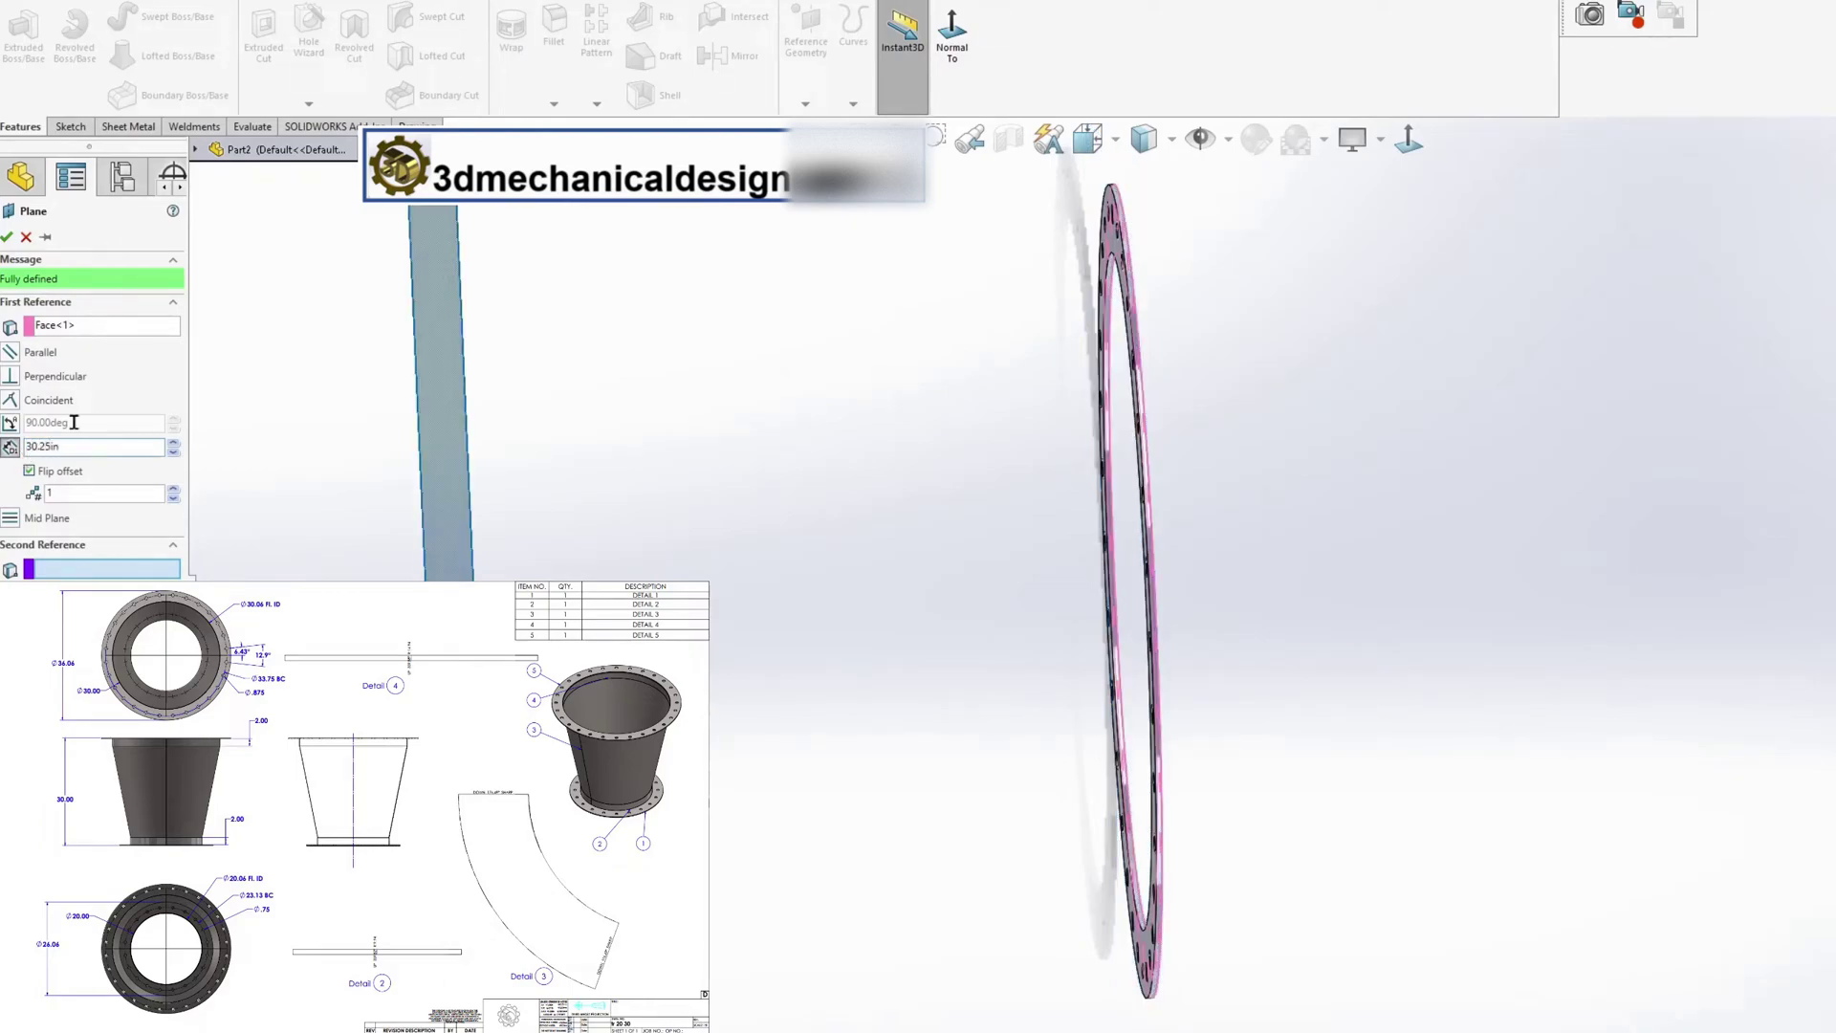
left_click(7, 237)
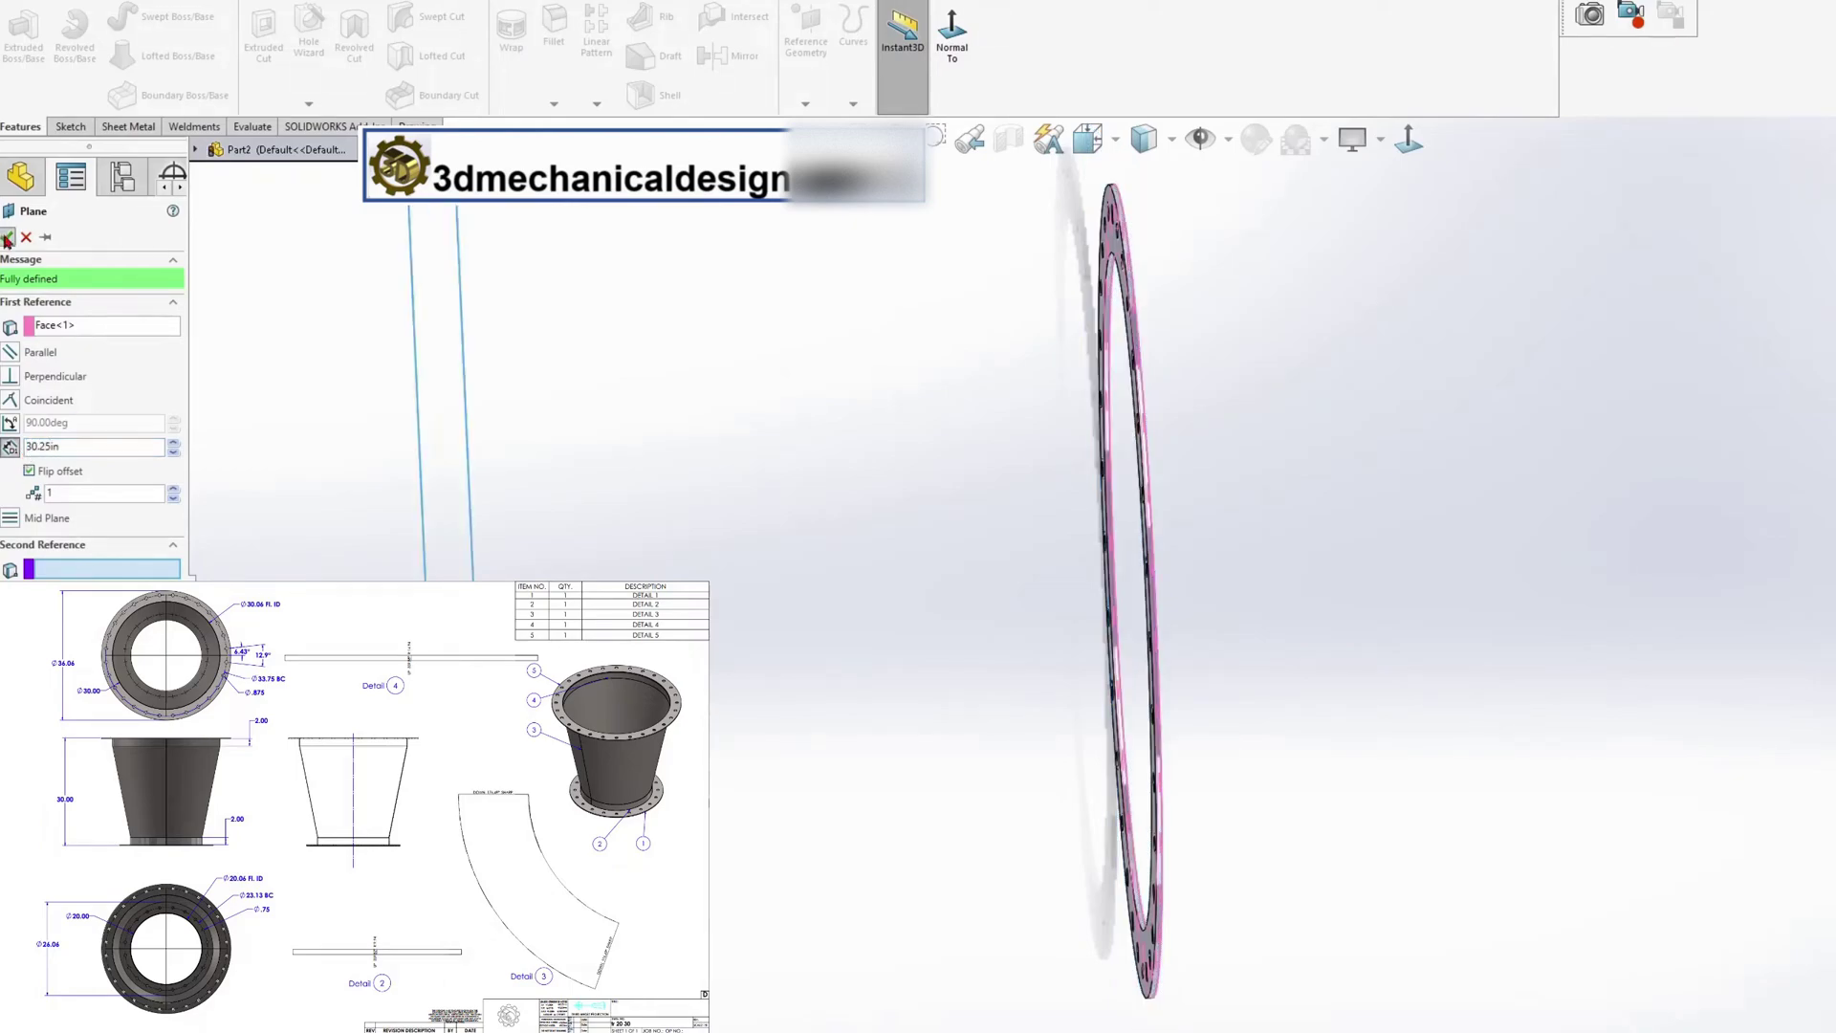
Start a sketch on the new offset plane and draw a circle about 24.55 in in diameter centred on the origin
right_click(458, 316)
left_click(497, 337)
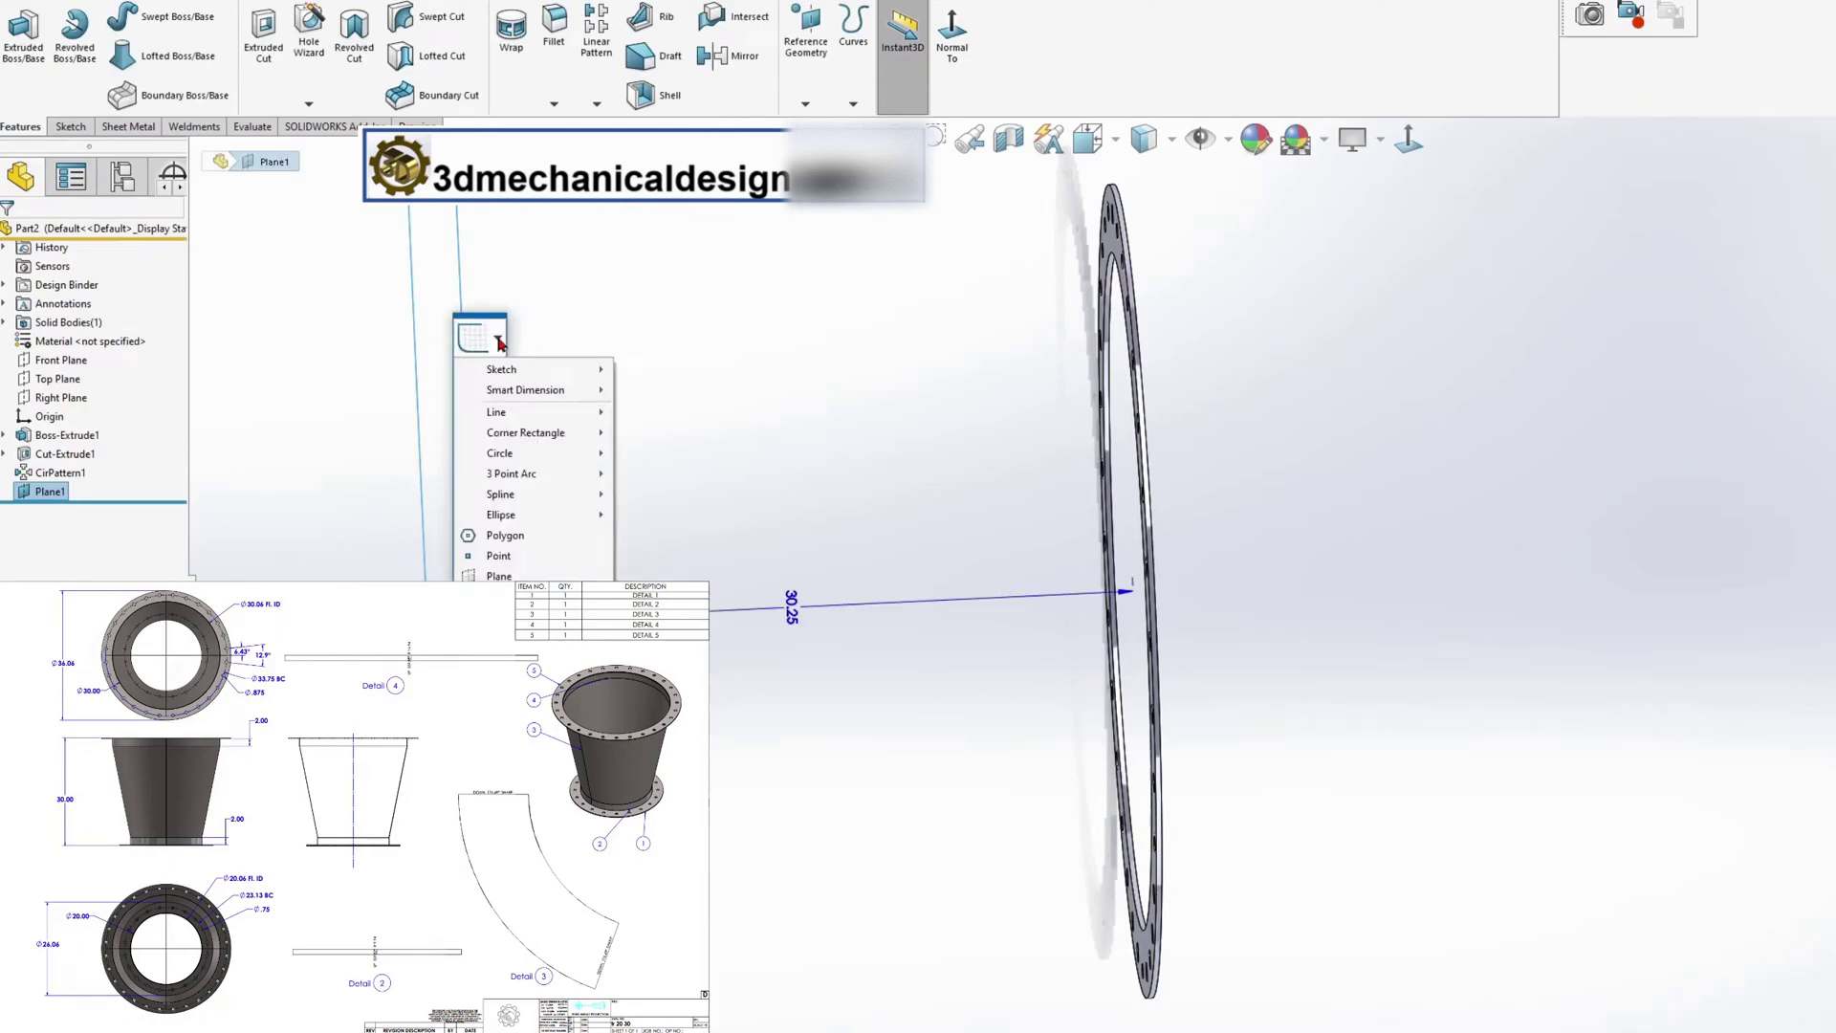
mouse_move(540, 369)
left_click(659, 371)
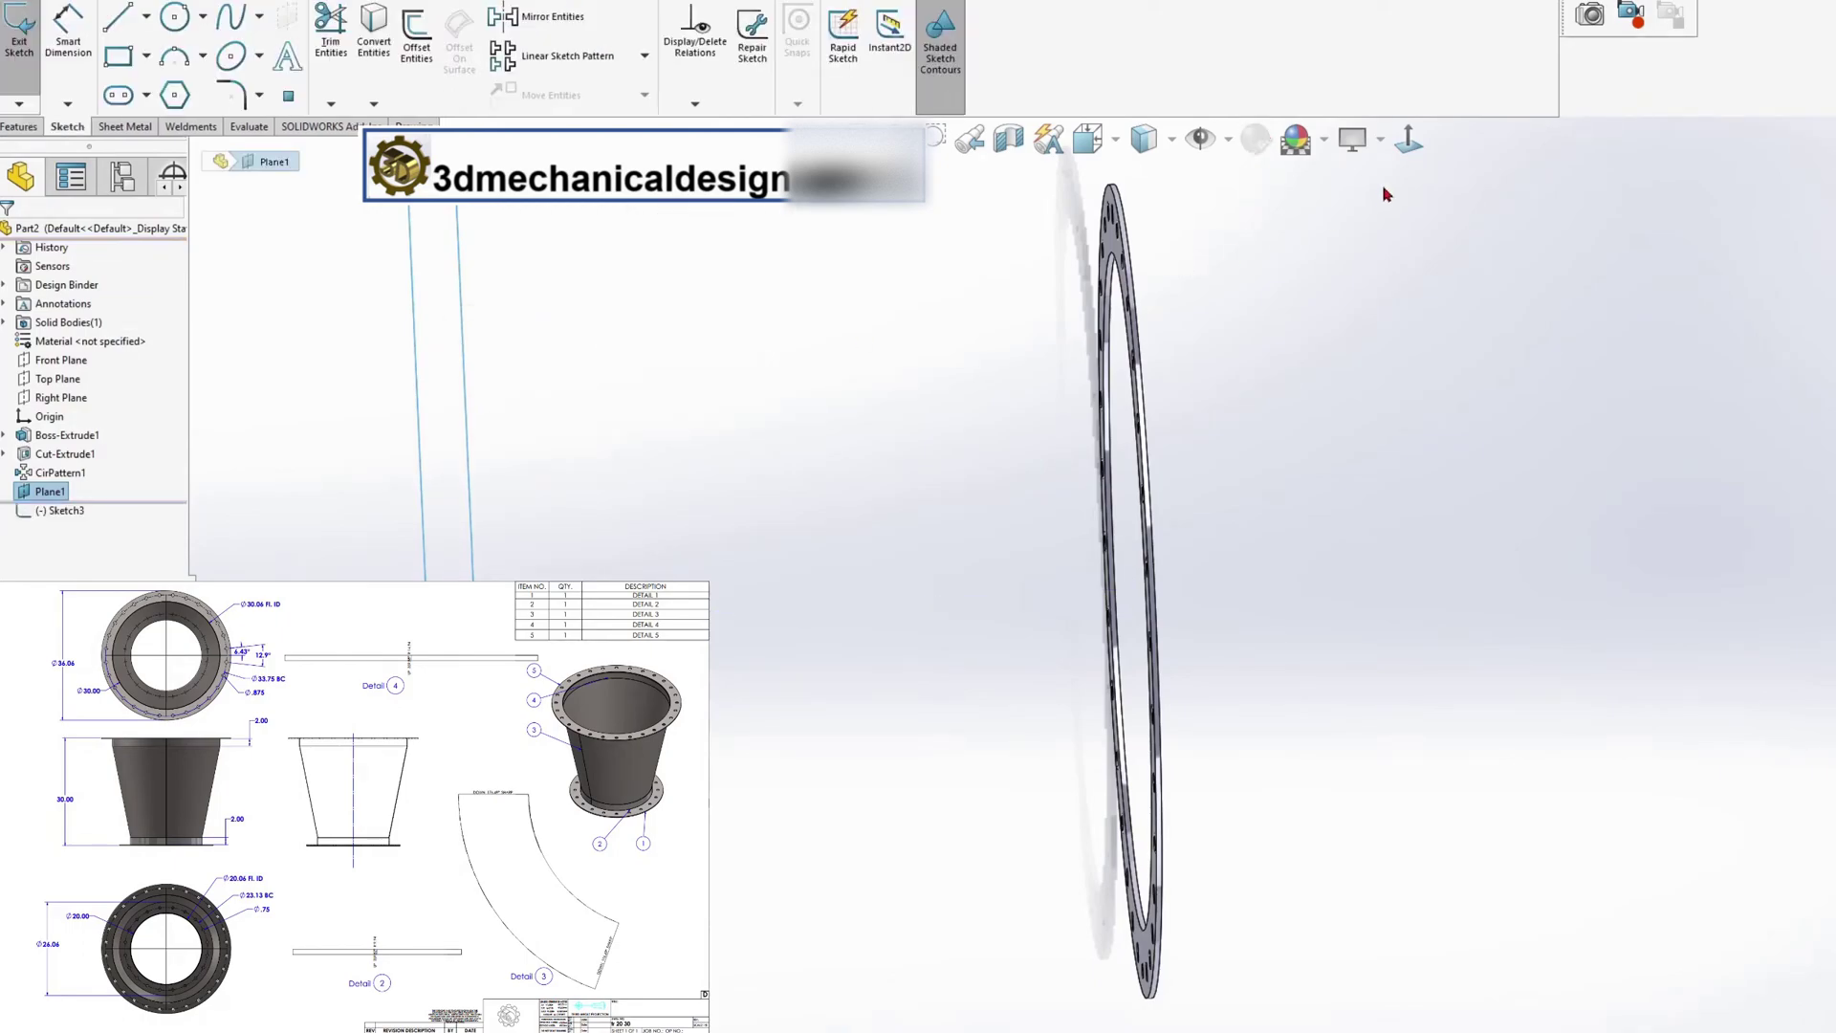
key("s")
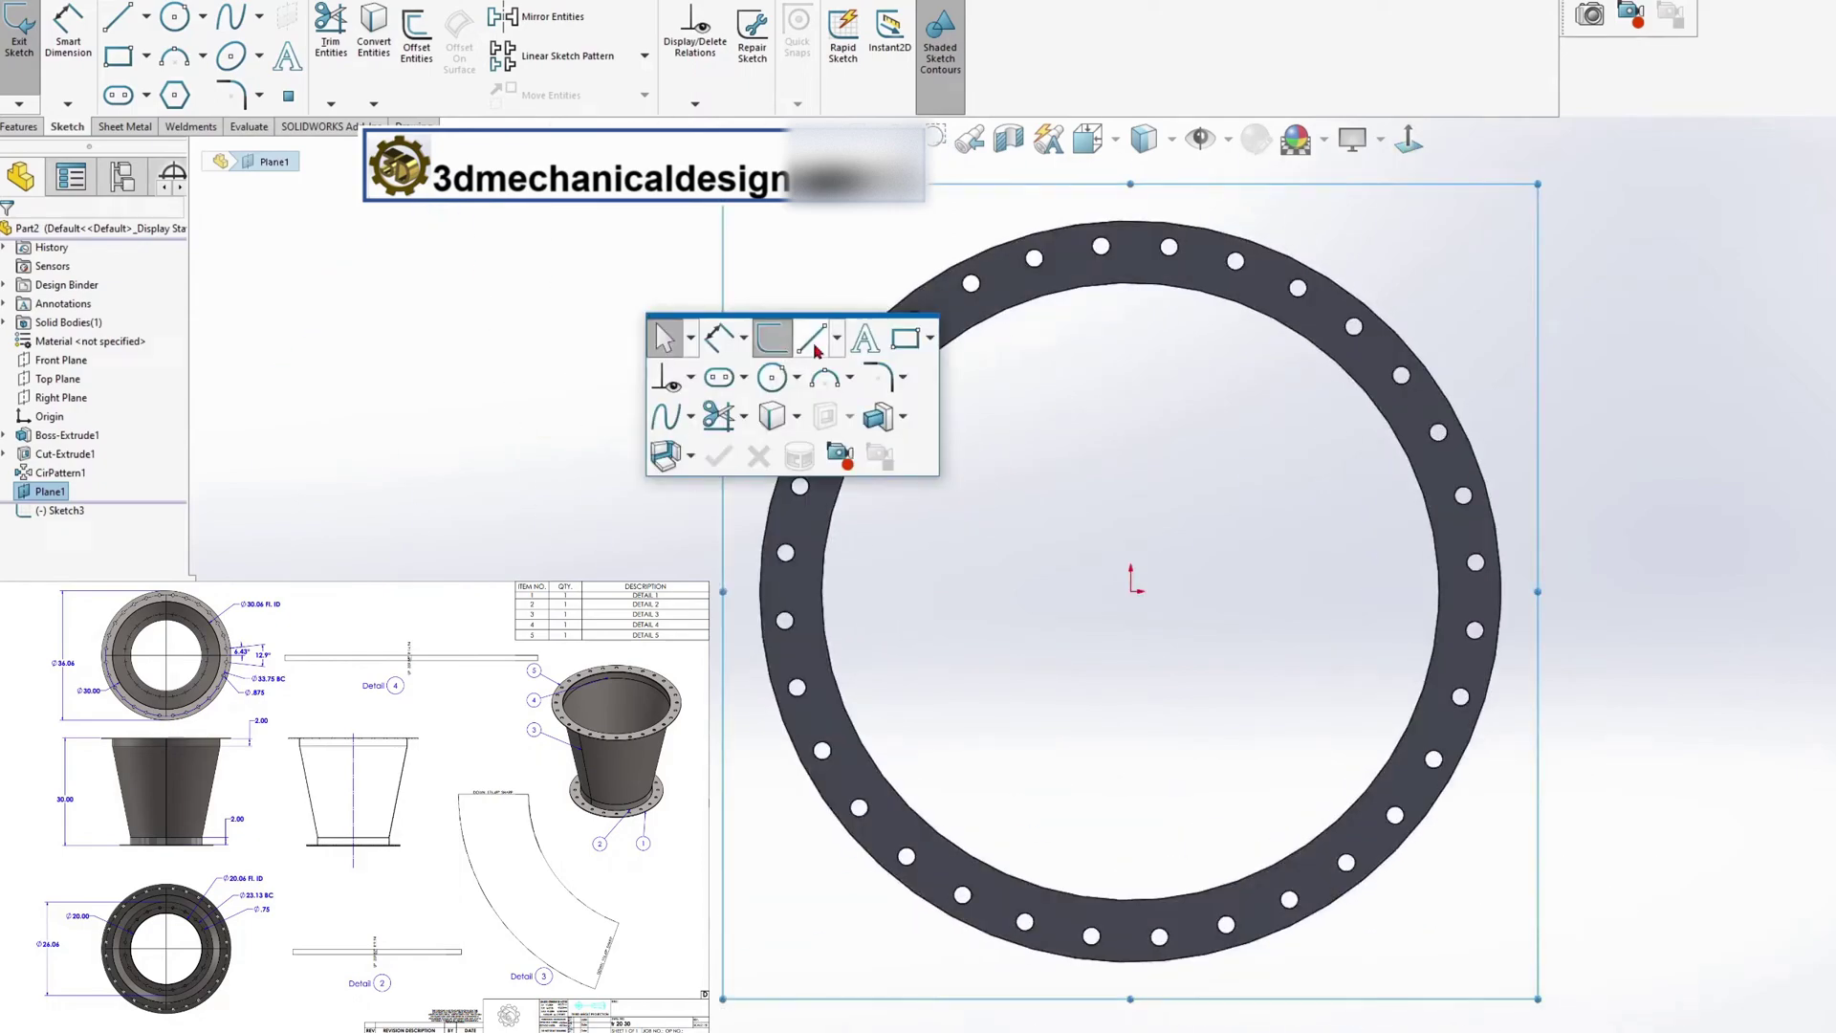
left_click(771, 381)
left_click(1131, 590)
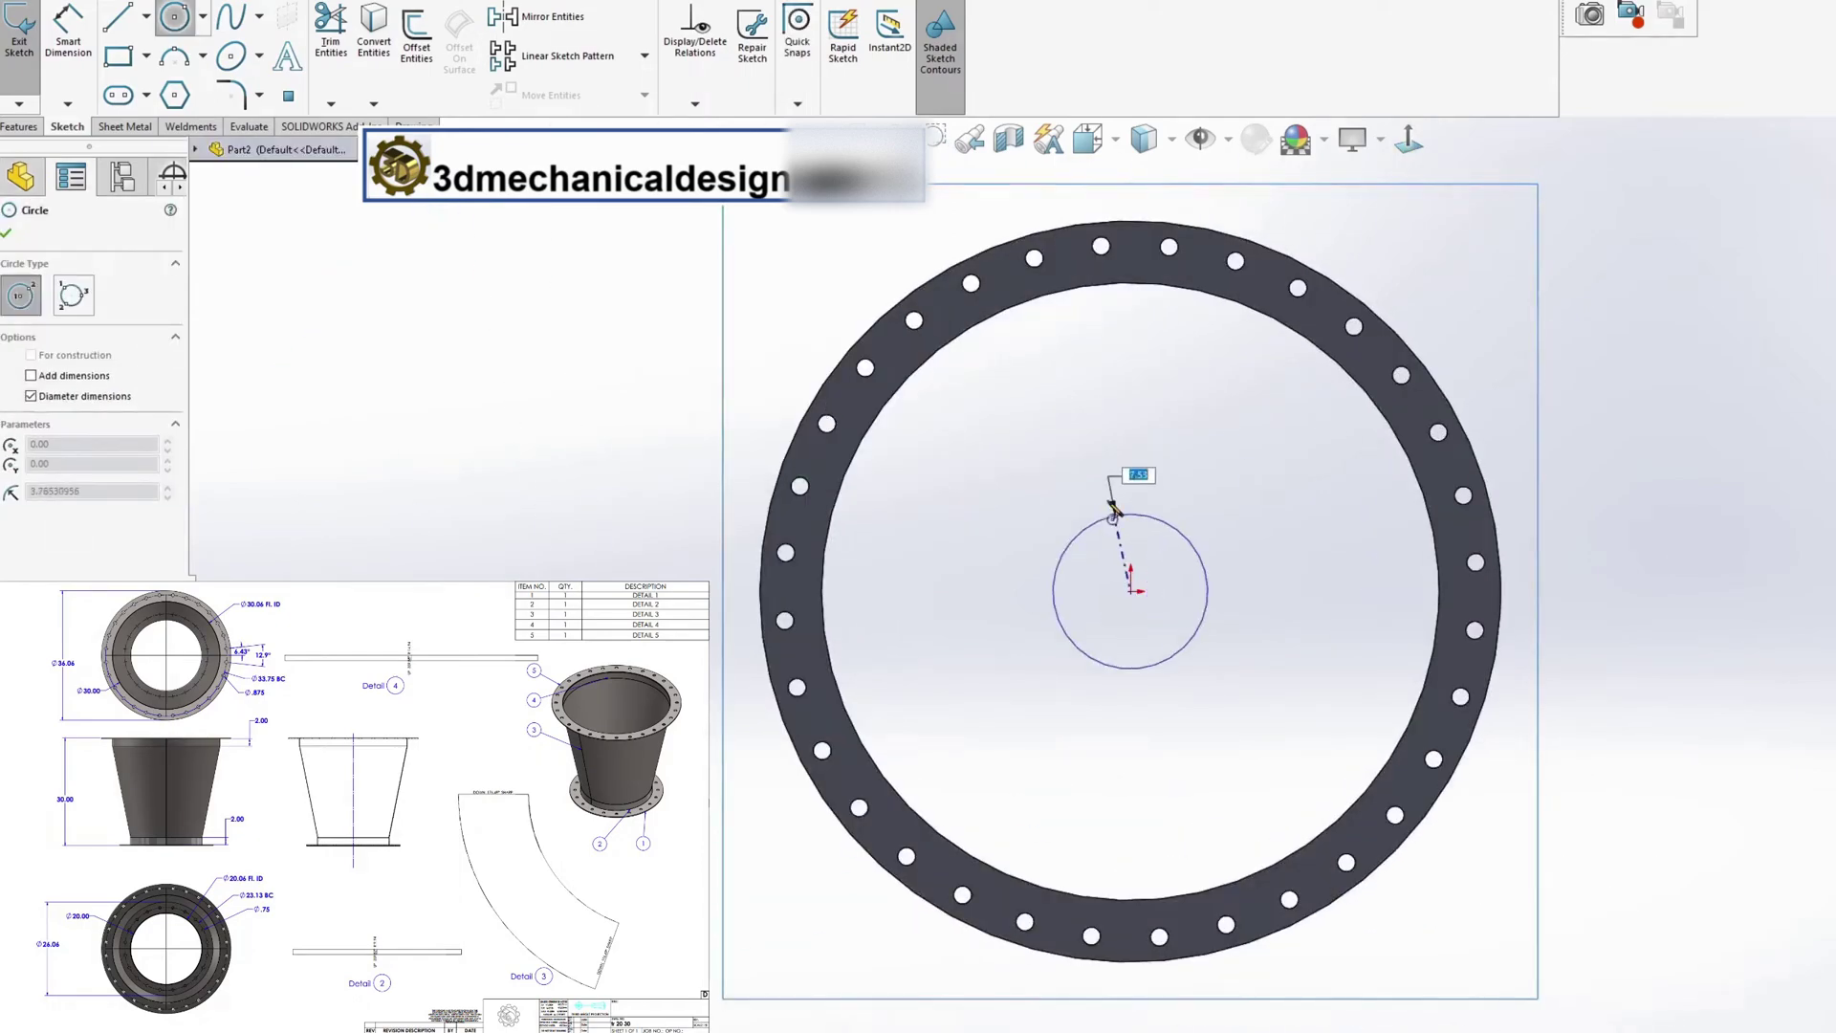
left_click(1044, 359)
Dimension the circle's diameter to 26.06 in
key("s")
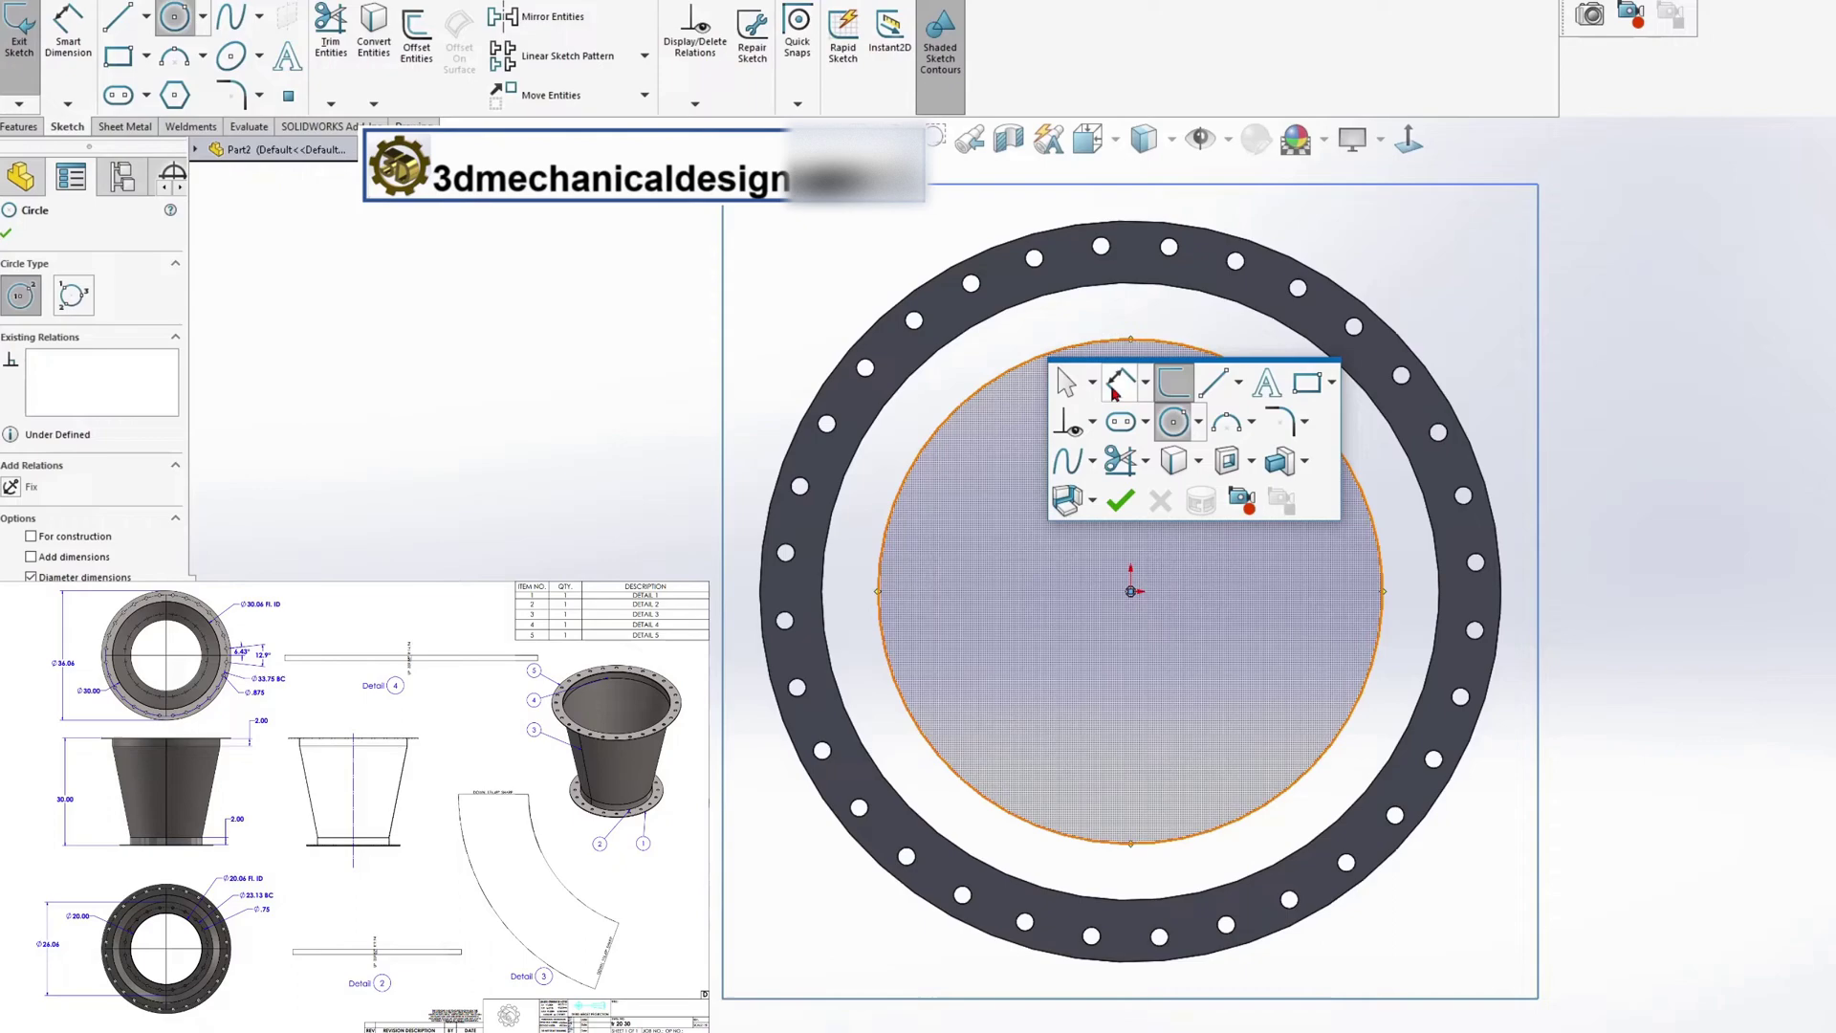
left_click(1069, 386)
left_click(993, 392)
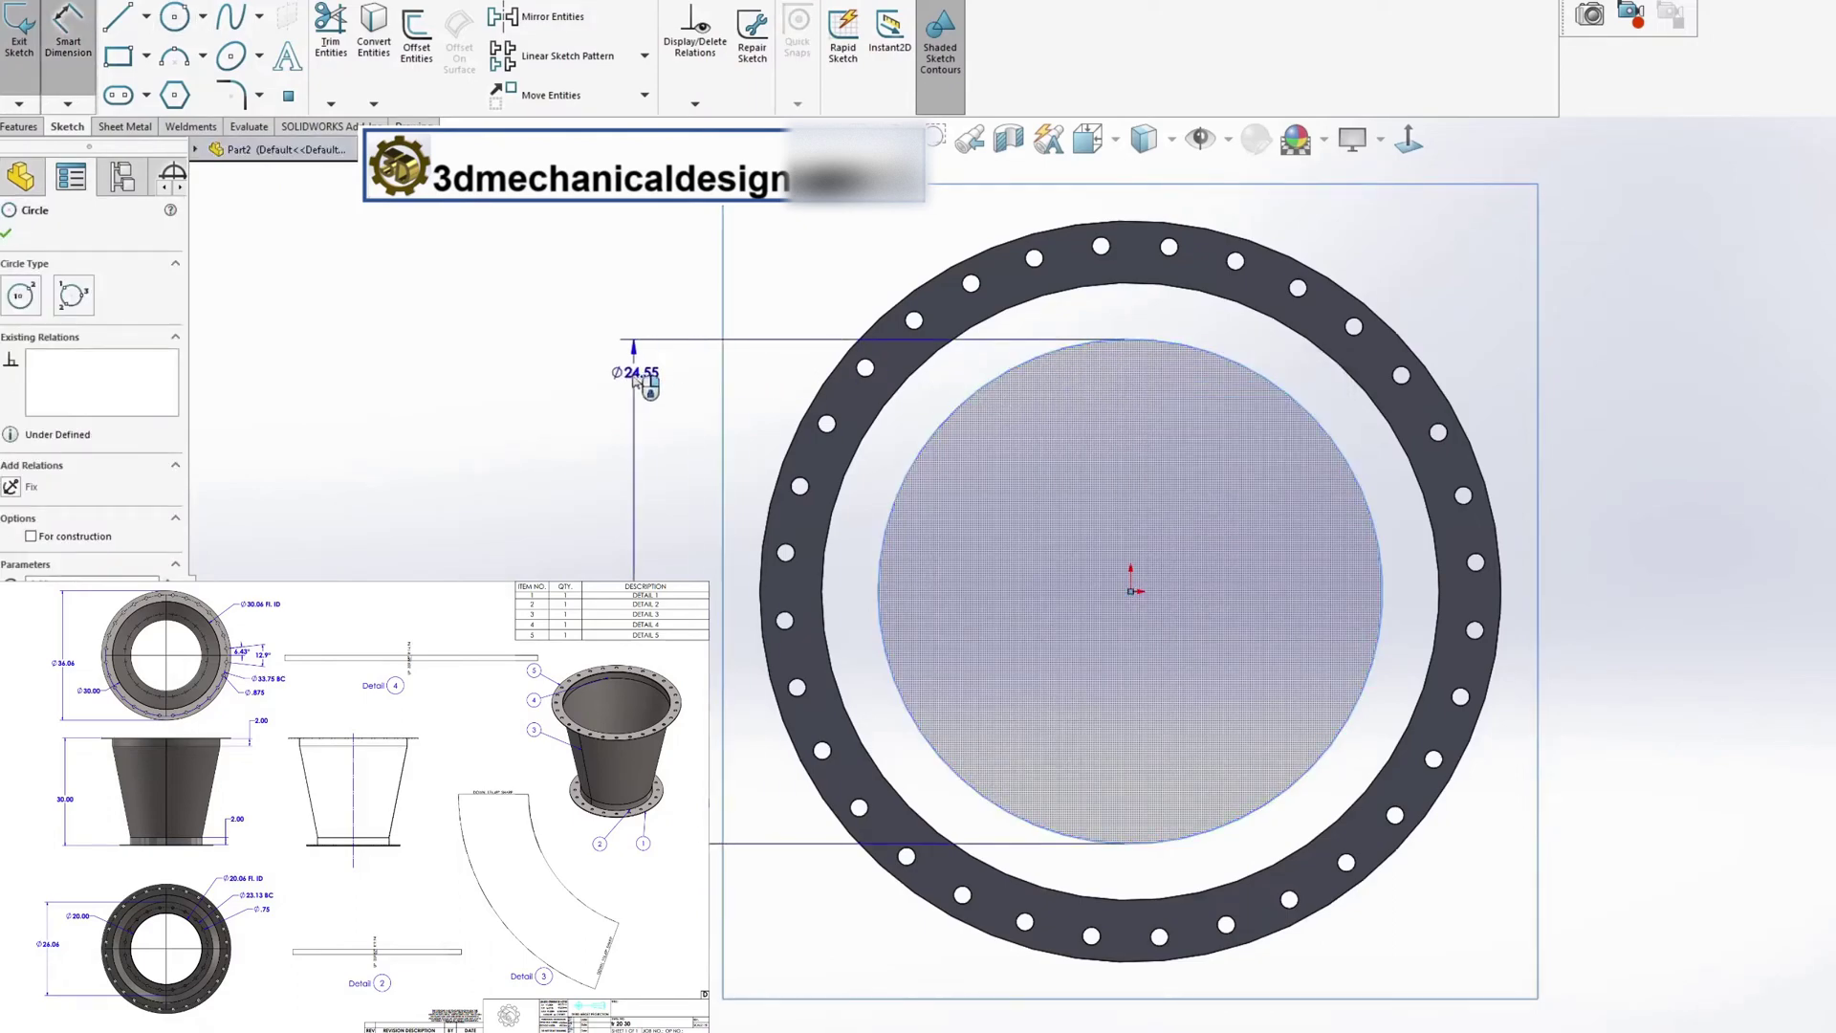
left_click(620, 384)
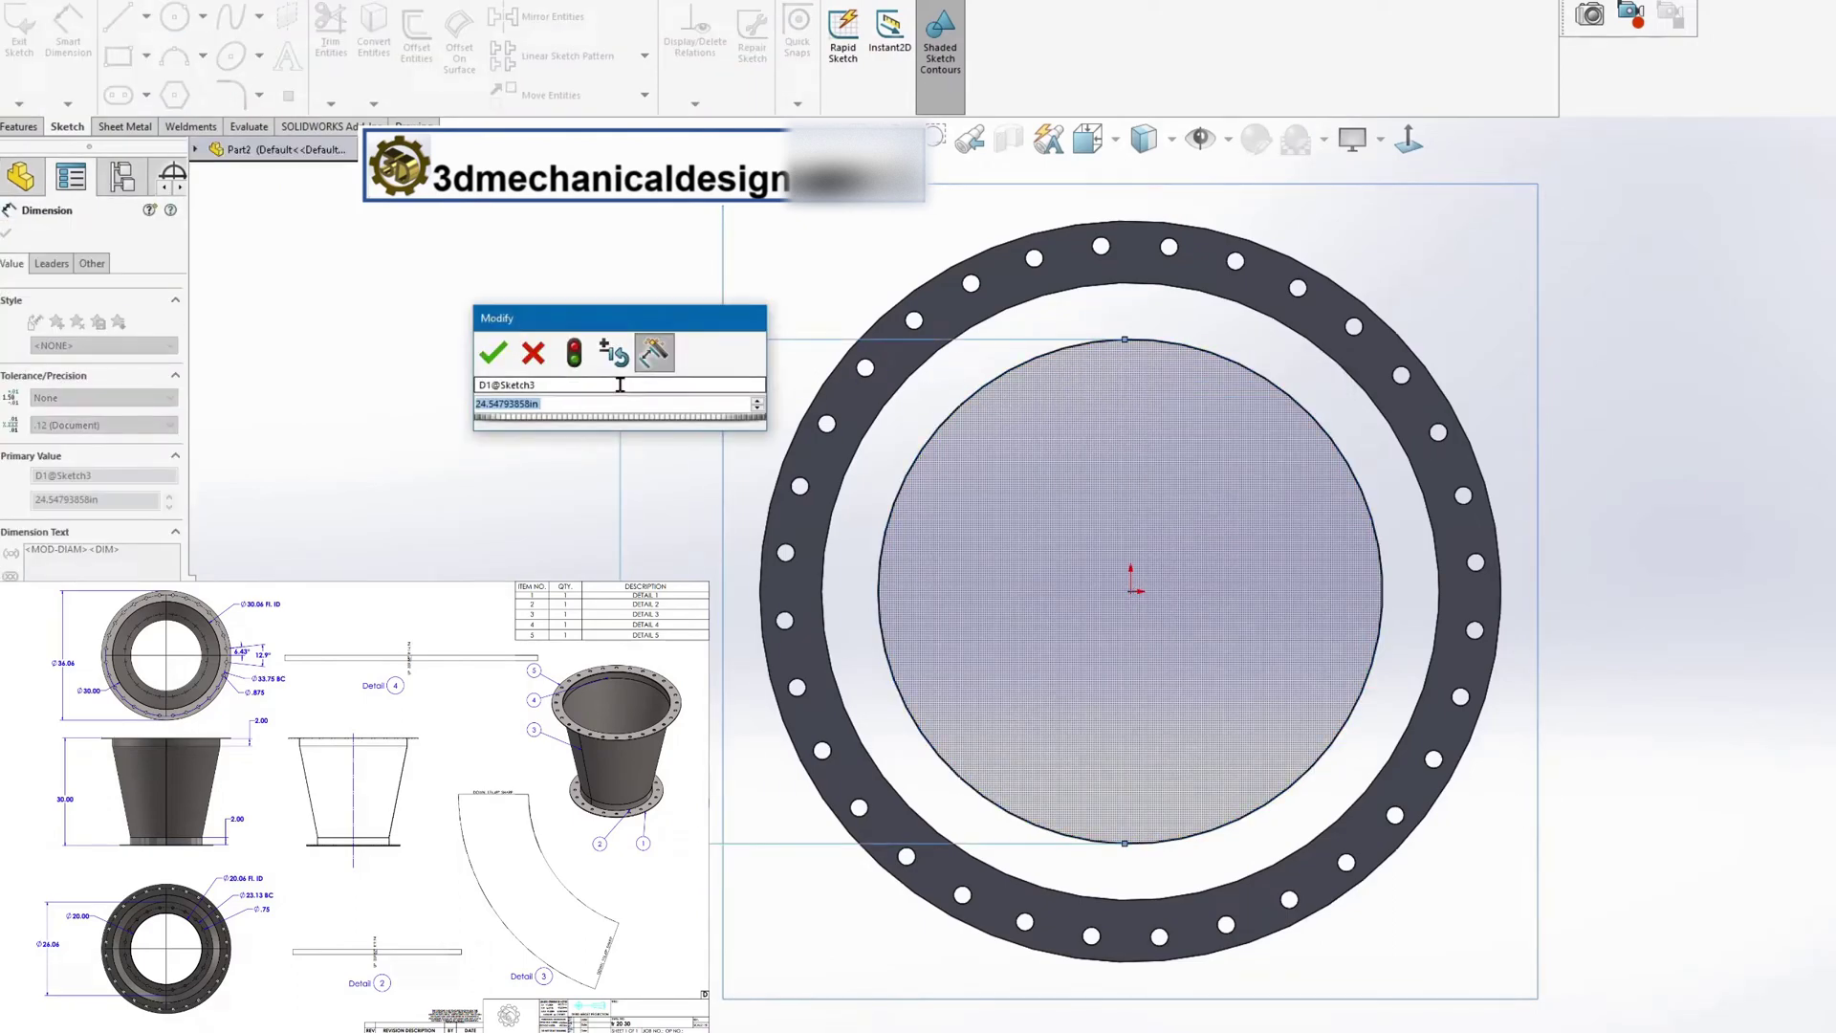
type("26.06")
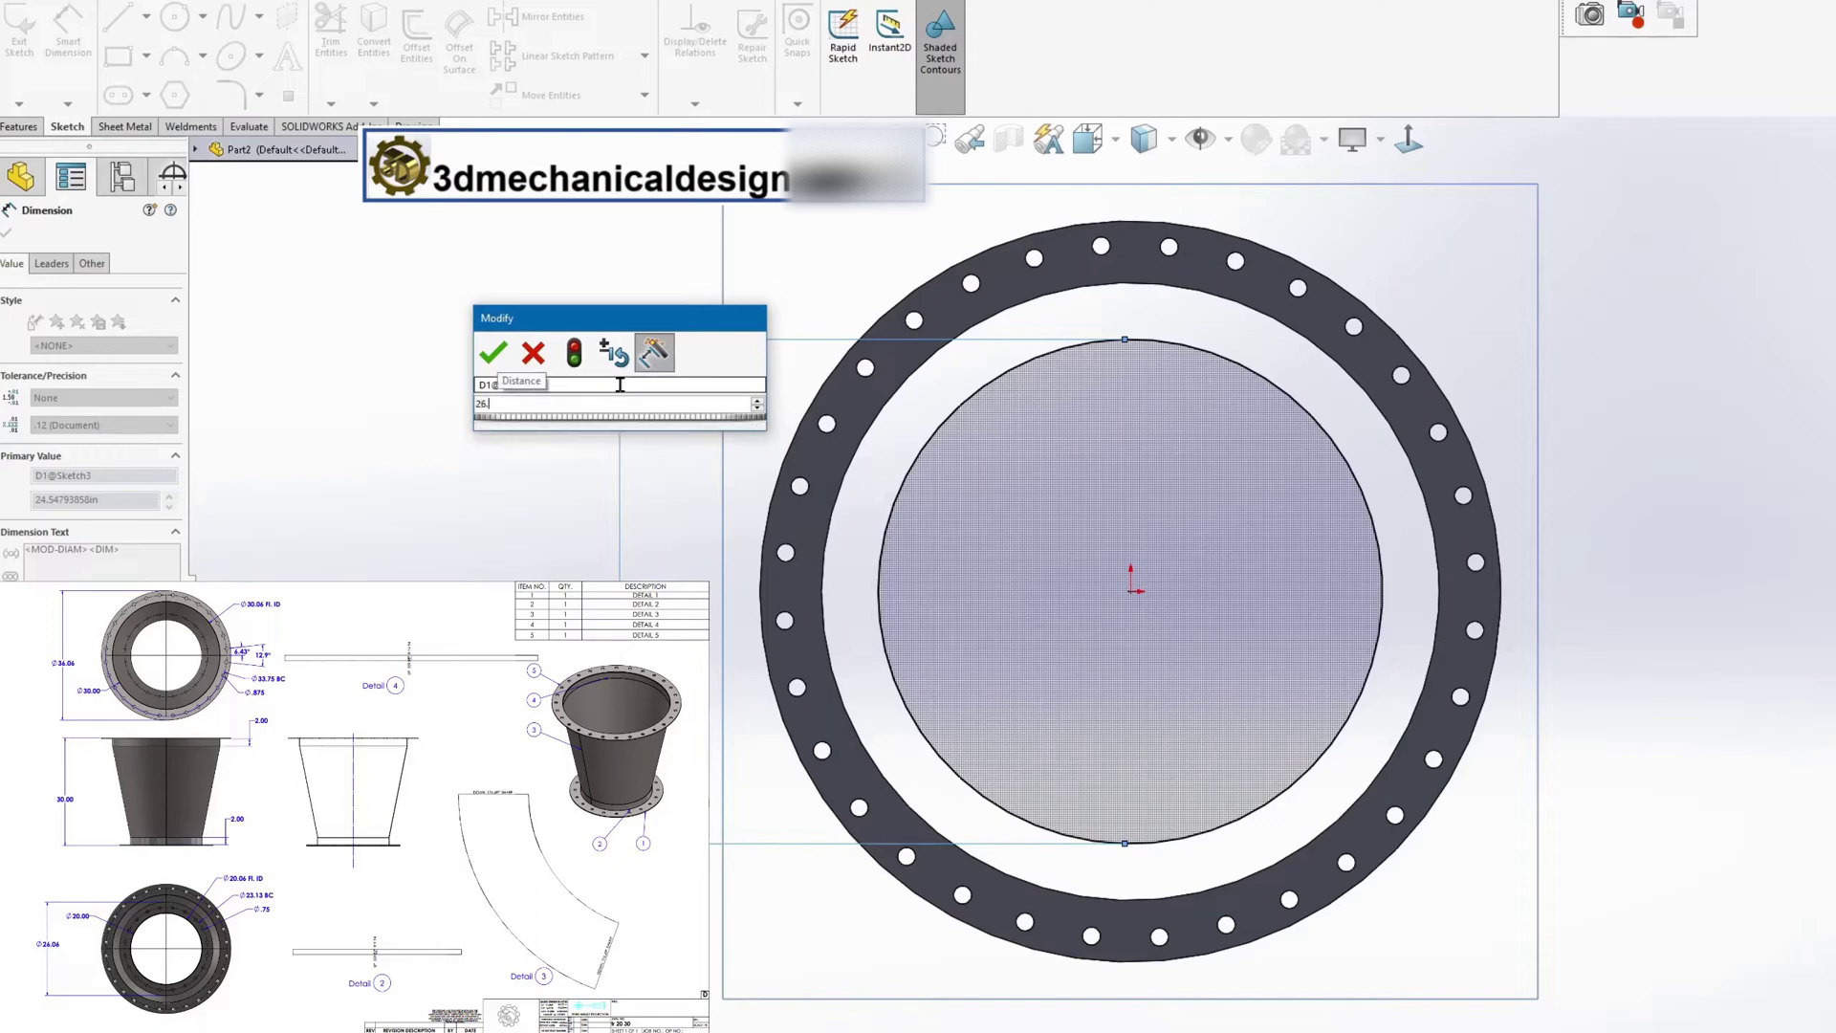
left_click(494, 354)
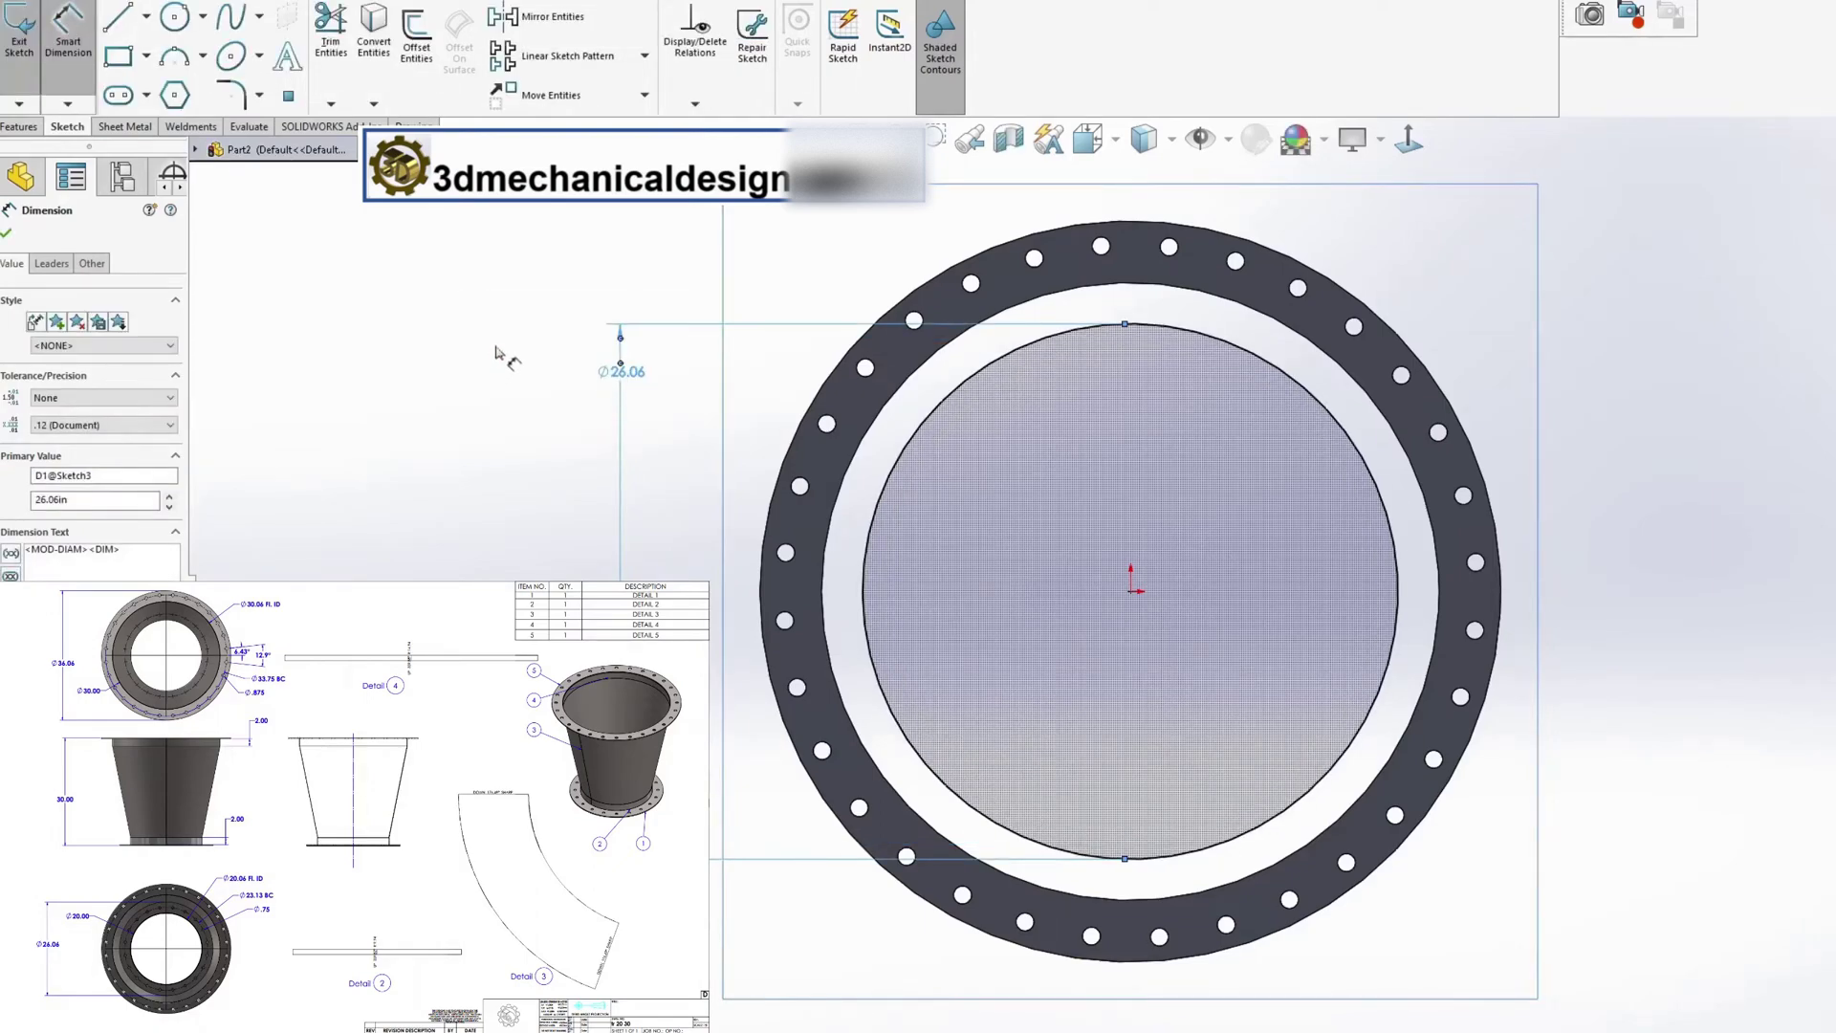
Offset the 26.06 in circle inward by 3 in to form the small flange's inner edge
left_click(409, 29)
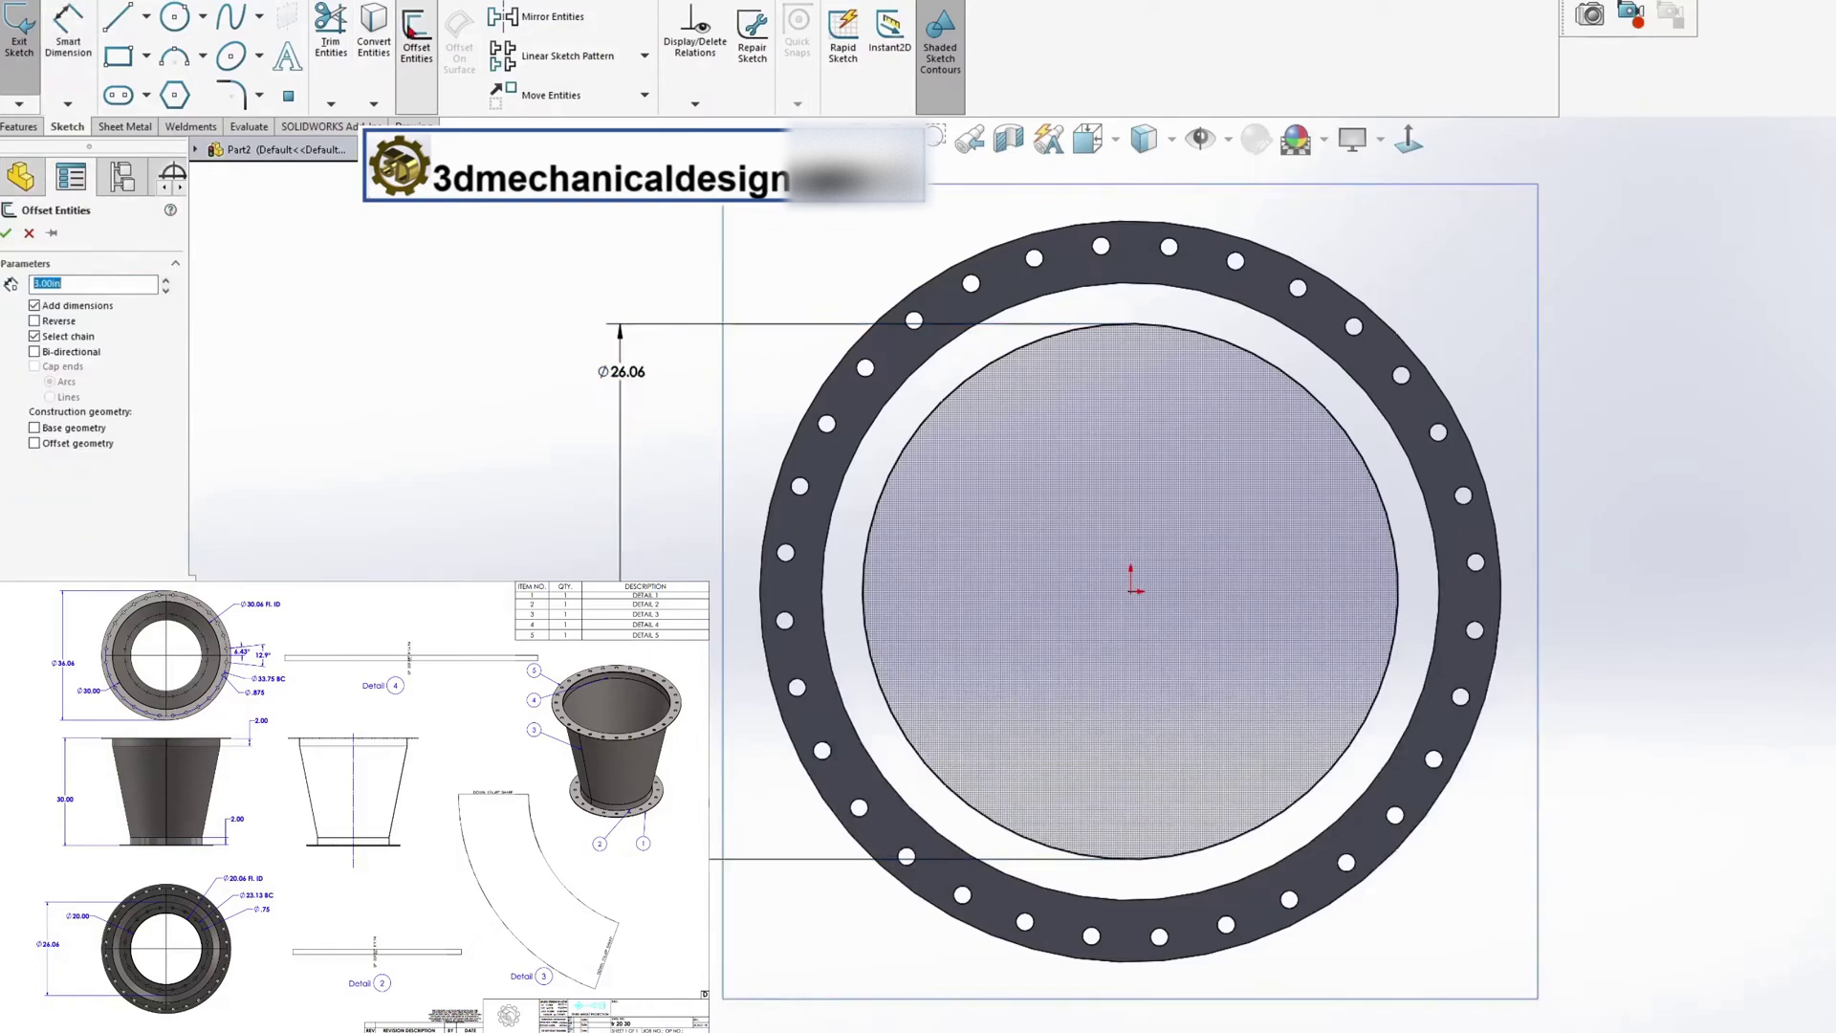
left_click(906, 450)
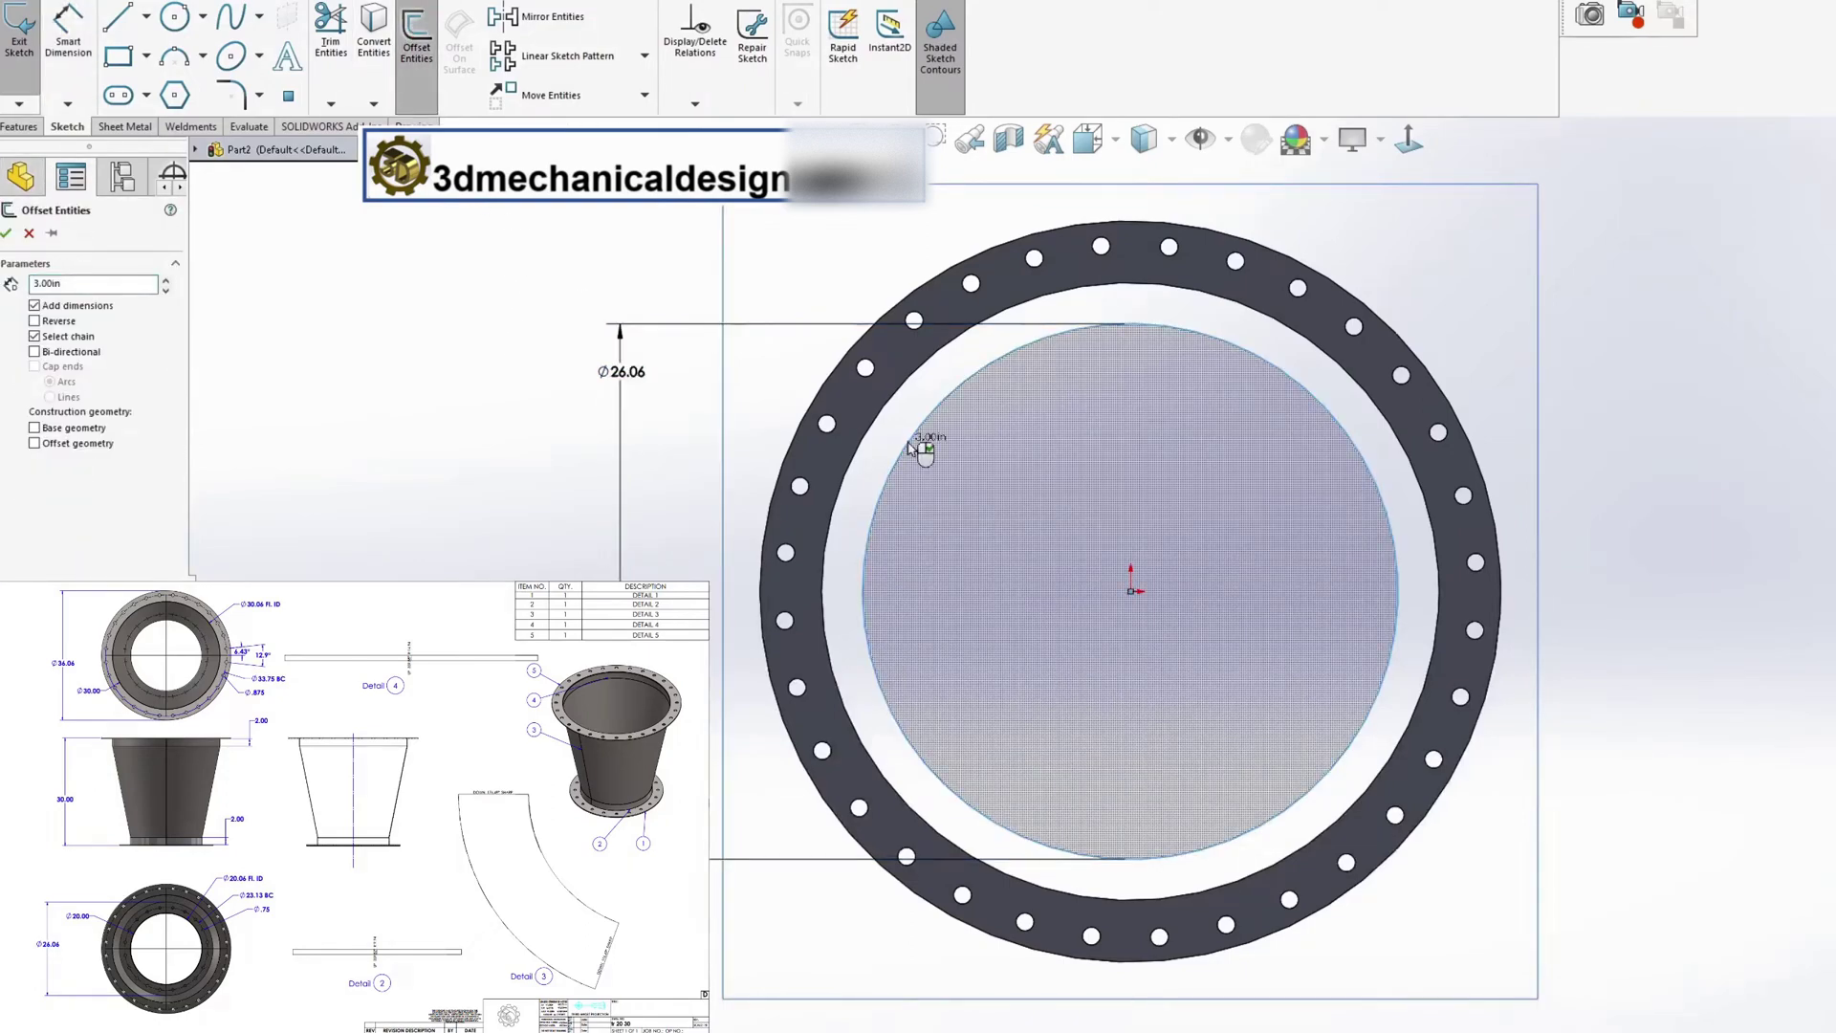
left_click(34, 322)
left_click(6, 232)
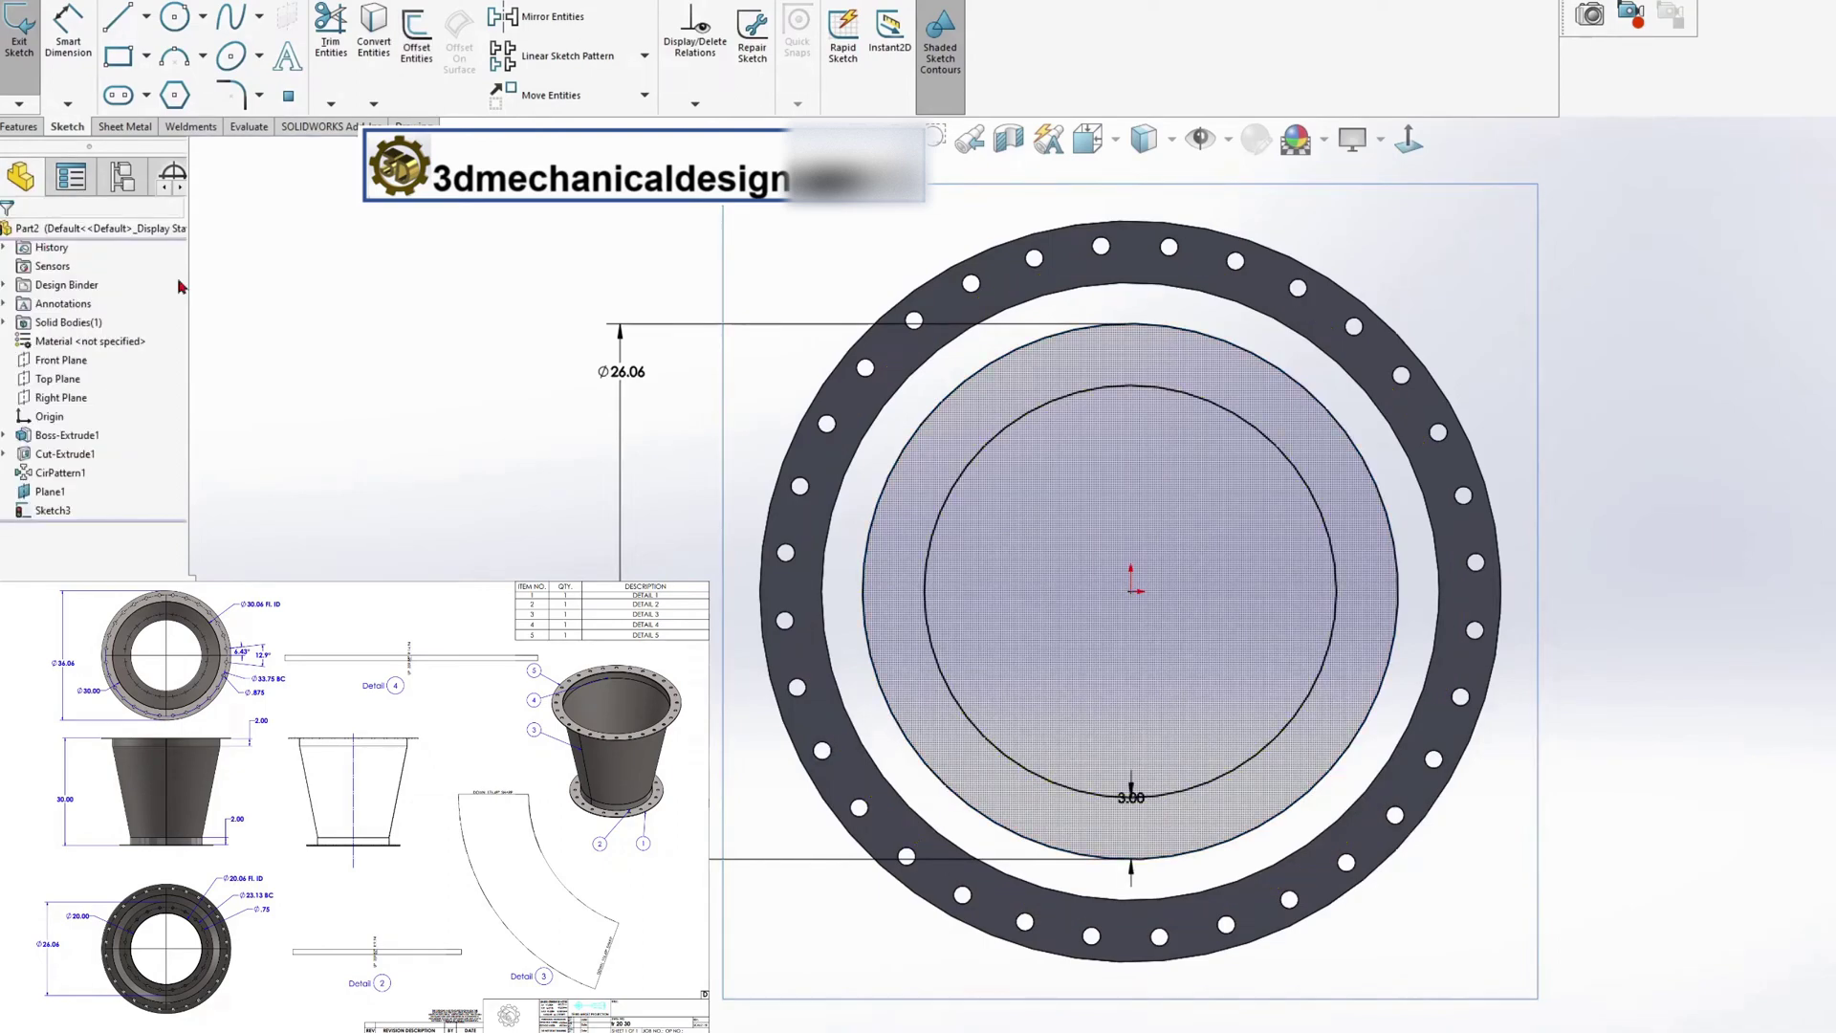
Extrude the small ring profile as a blind boss 0.25 in thick
key("s")
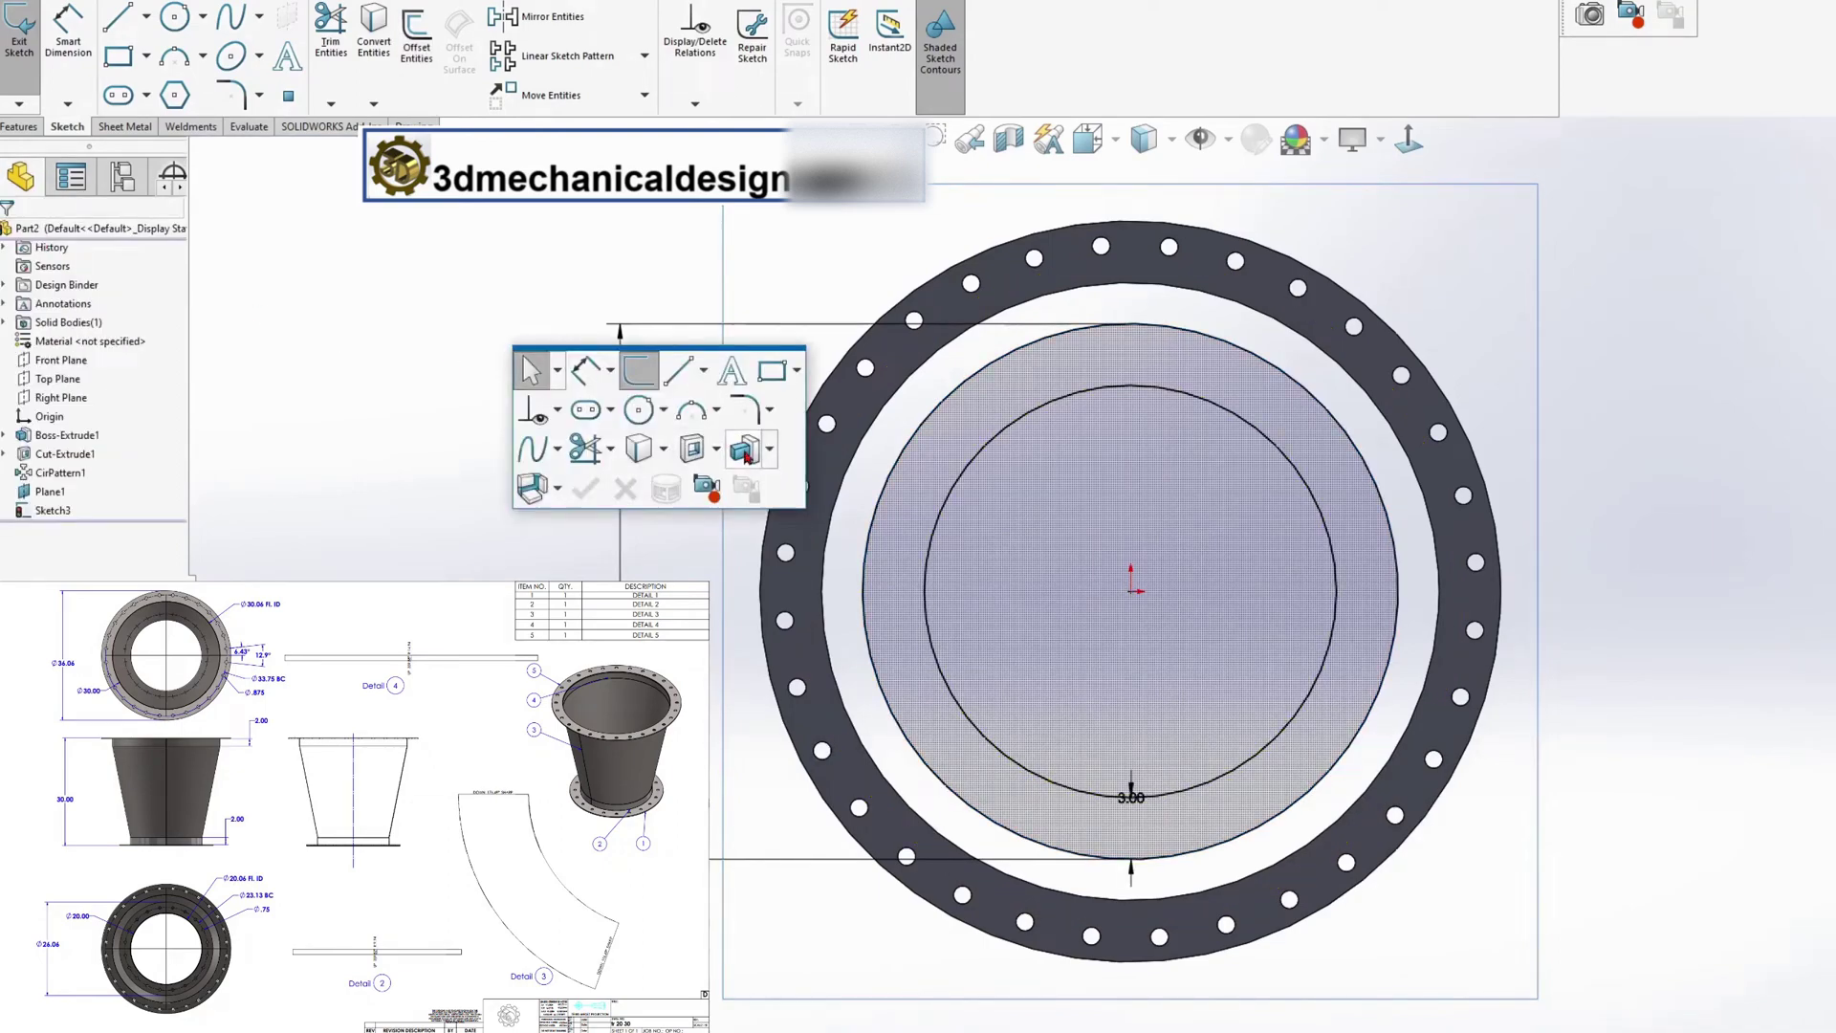
left_click(746, 455)
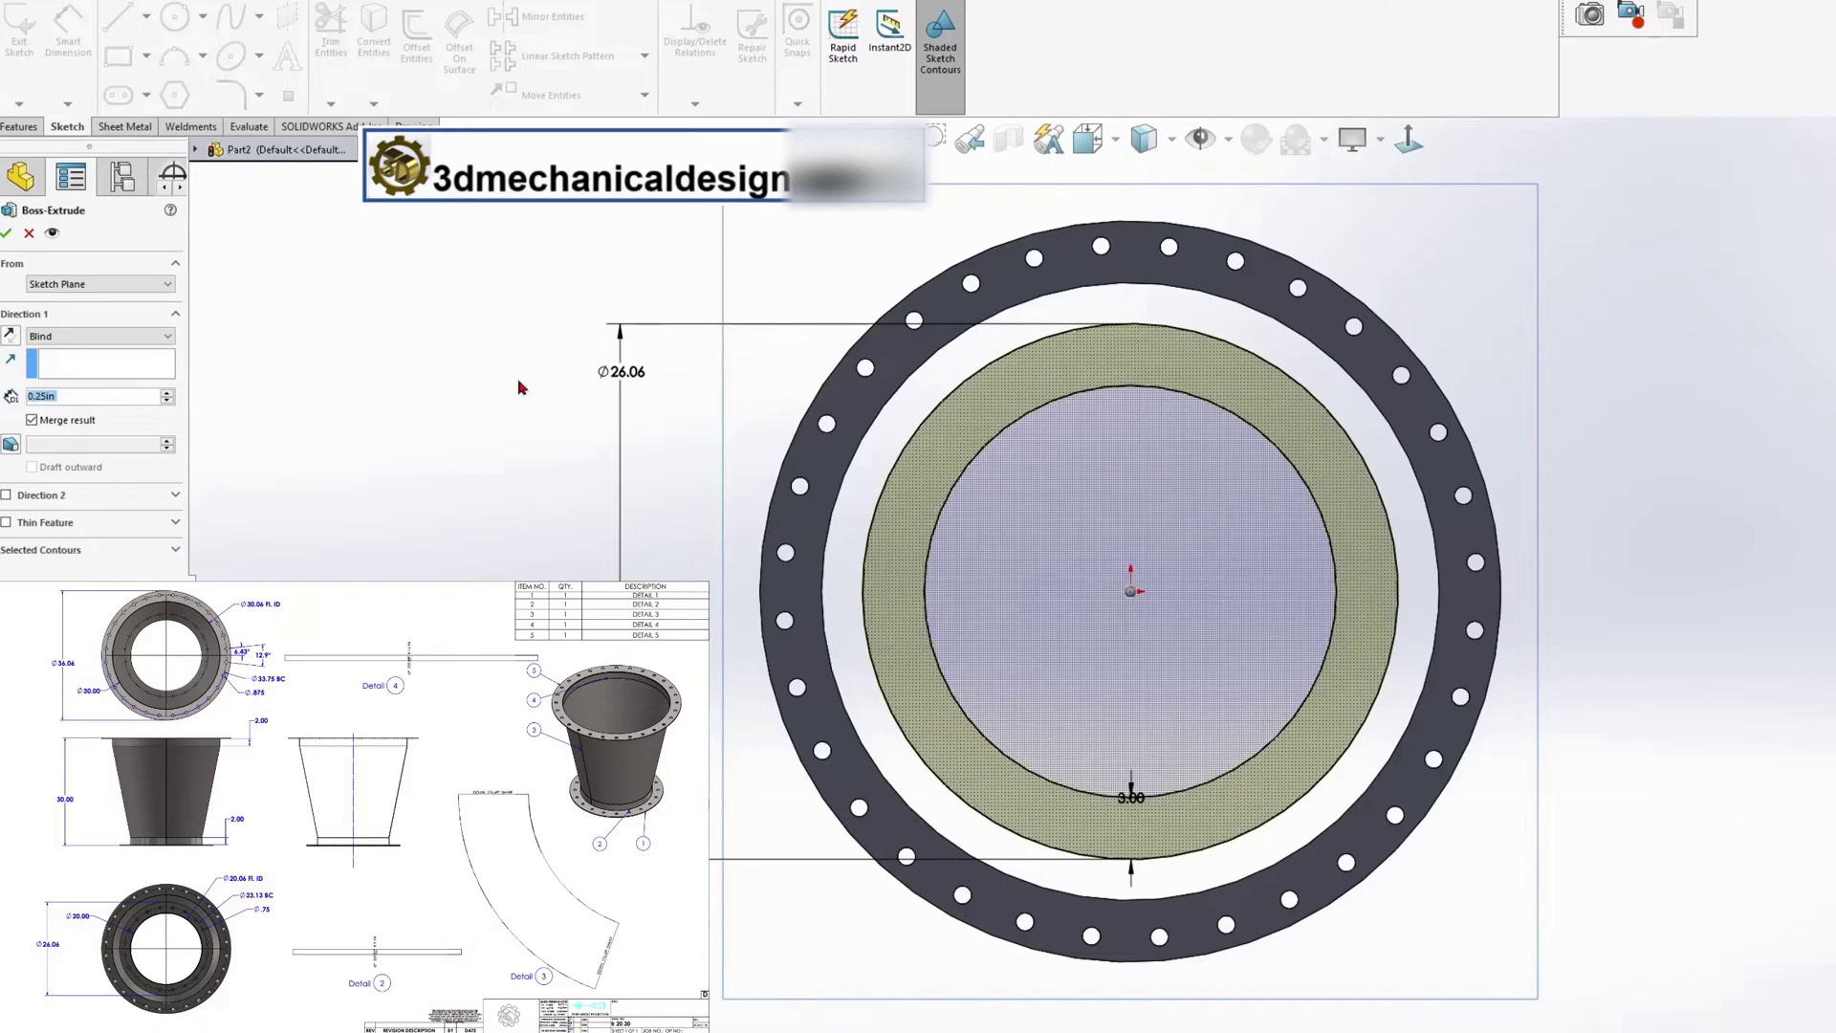
left_click(7, 236)
Start a sketch on the small ring's outer face, viewed straight on
middle_click_drag(971, 559, 1264, 552)
left_click(926, 406)
middle_click_drag(933, 407, 995, 383)
left_click(1377, 245, "ctrl")
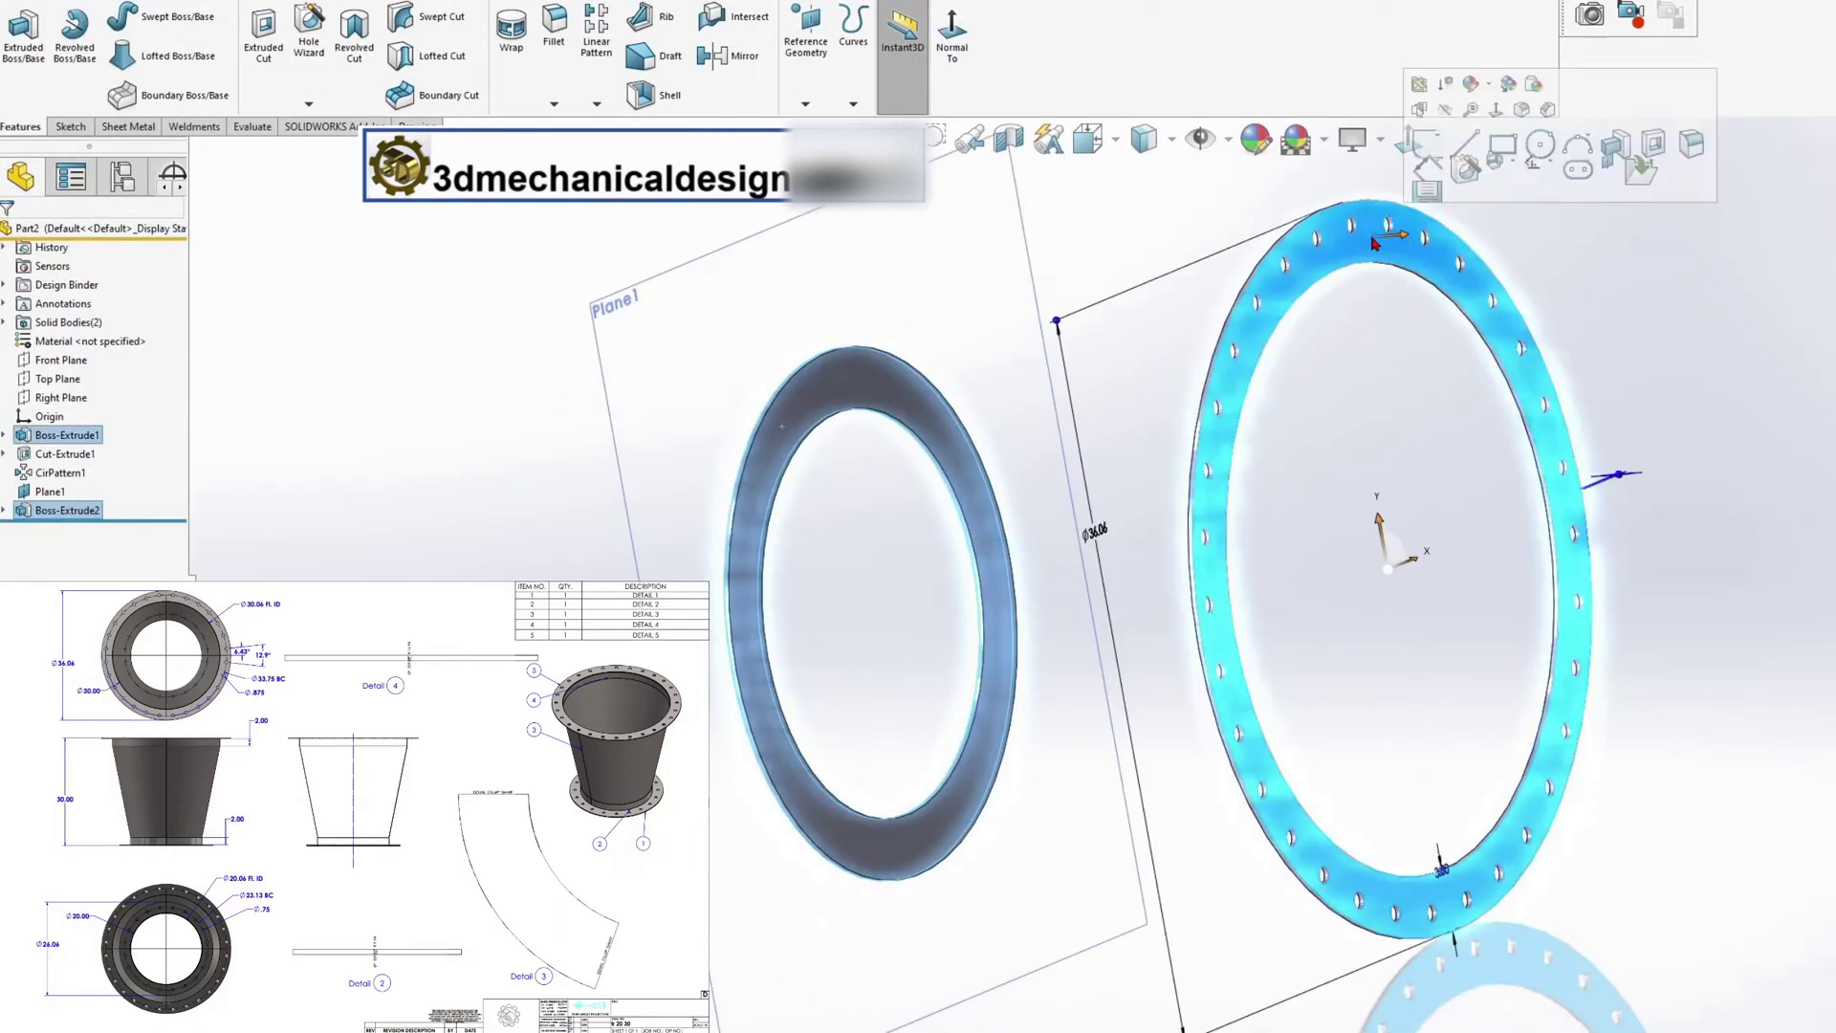
middle_click_drag(1334, 402, 746, 451)
left_click(742, 451)
middle_click_drag(798, 531, 1062, 517)
left_click(1070, 447)
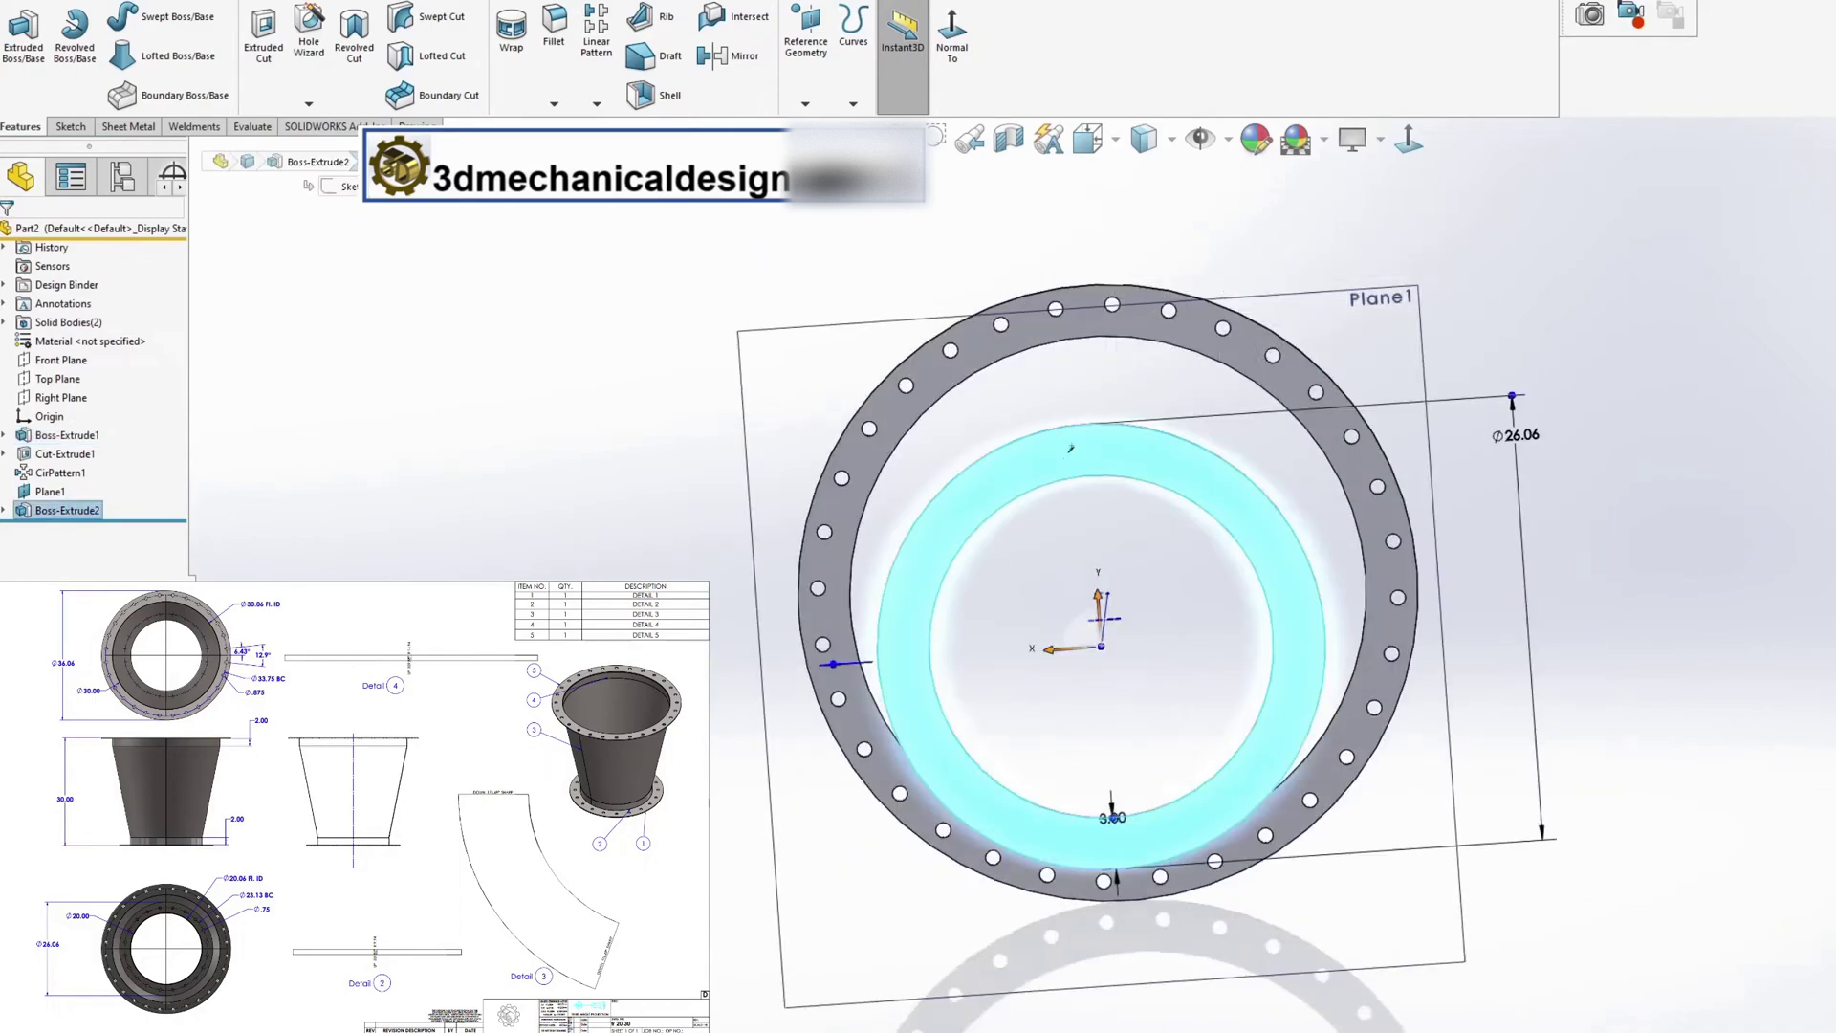
left_click(951, 38)
key("s")
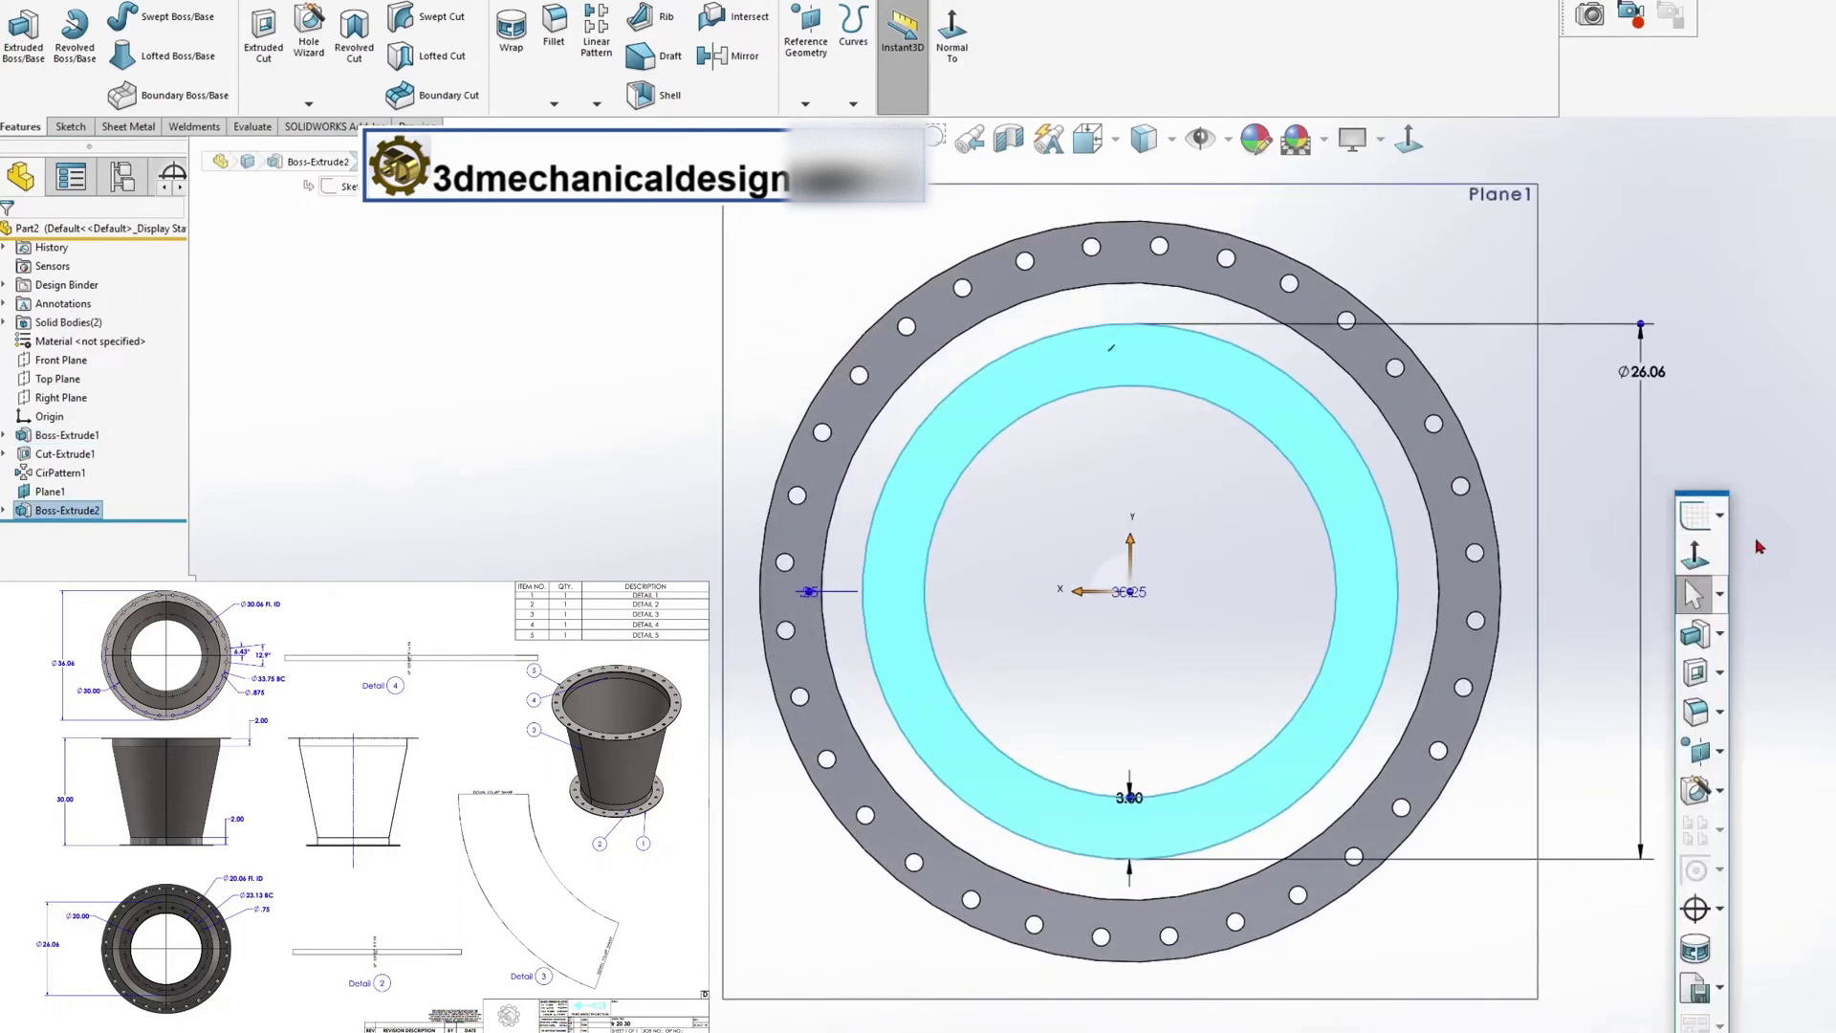
left_click(1719, 517)
left_click(1723, 547)
Draw a slanted construction line about 11.77 in long from the origin and a vertical one up to the small ring's outer edge
key("s")
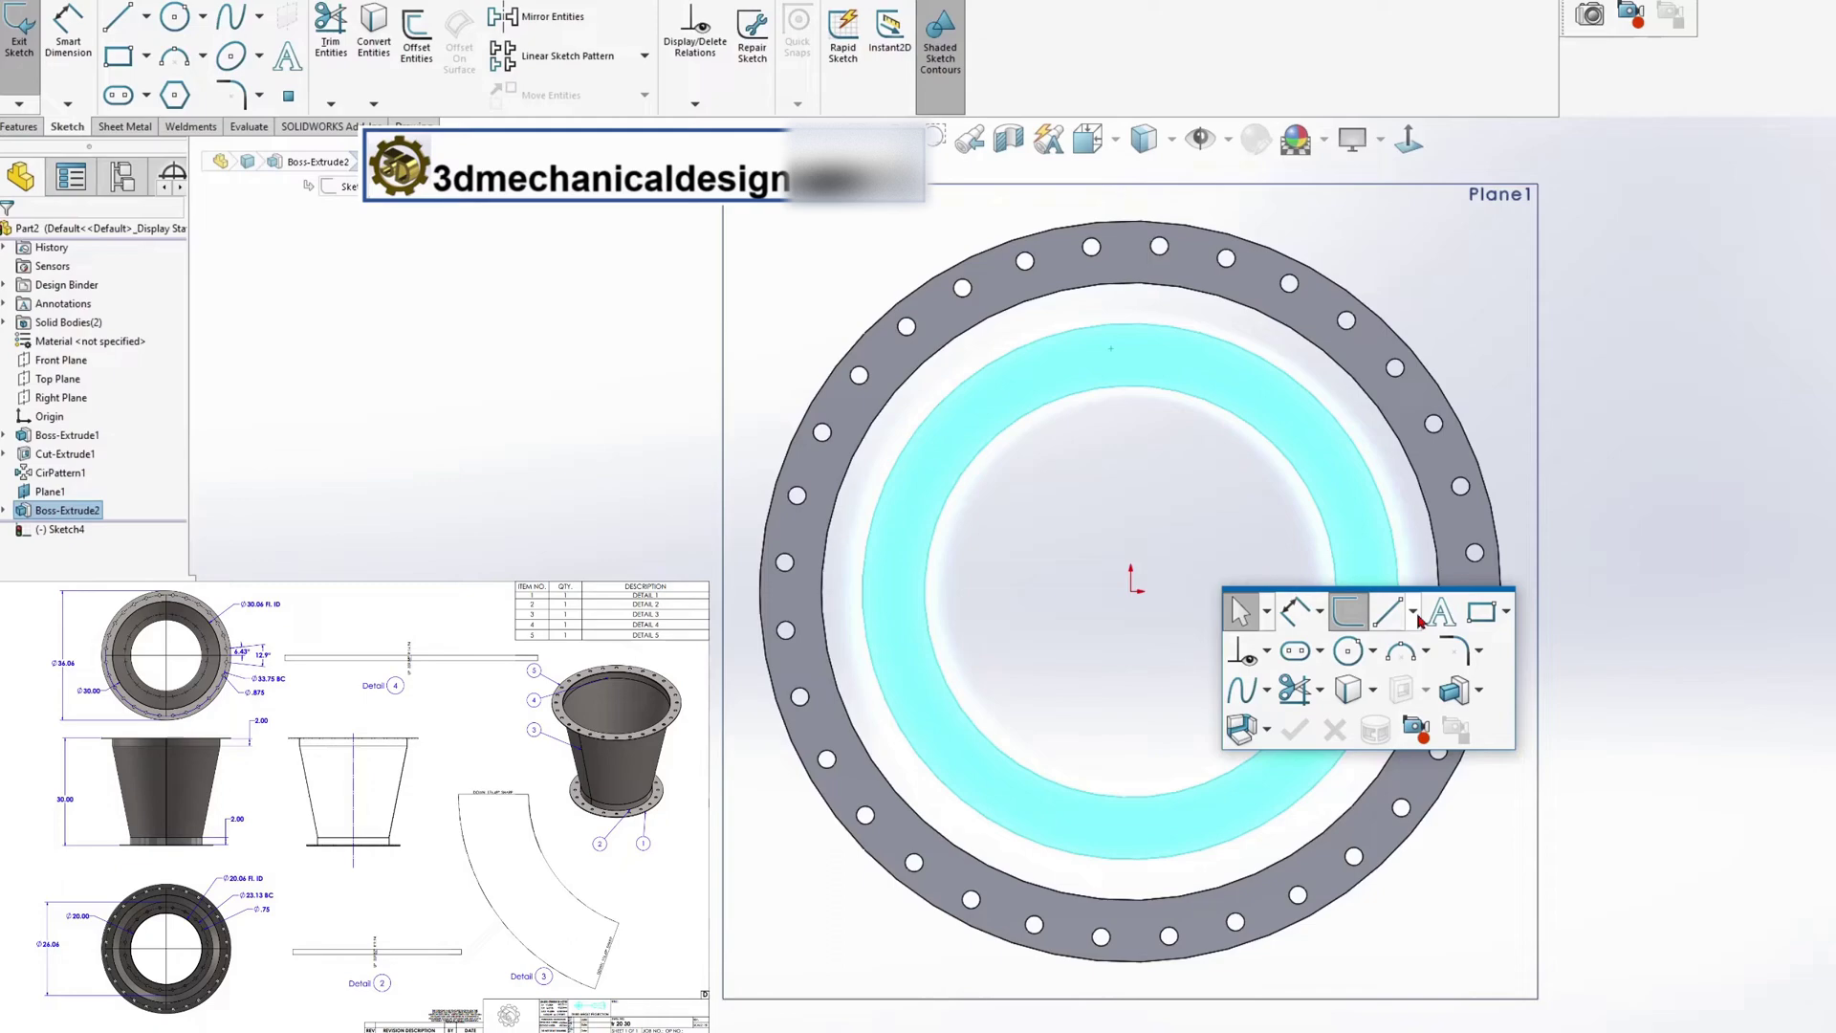
left_click(1416, 616)
left_click(1399, 663)
left_click_drag(1131, 591, 1190, 356)
left_click_drag(1131, 591, 1132, 325)
key("Escape")
Dimension the angle between the slanted and vertical construction lines to 18 degrees
left_click(68, 35)
left_click(1171, 431)
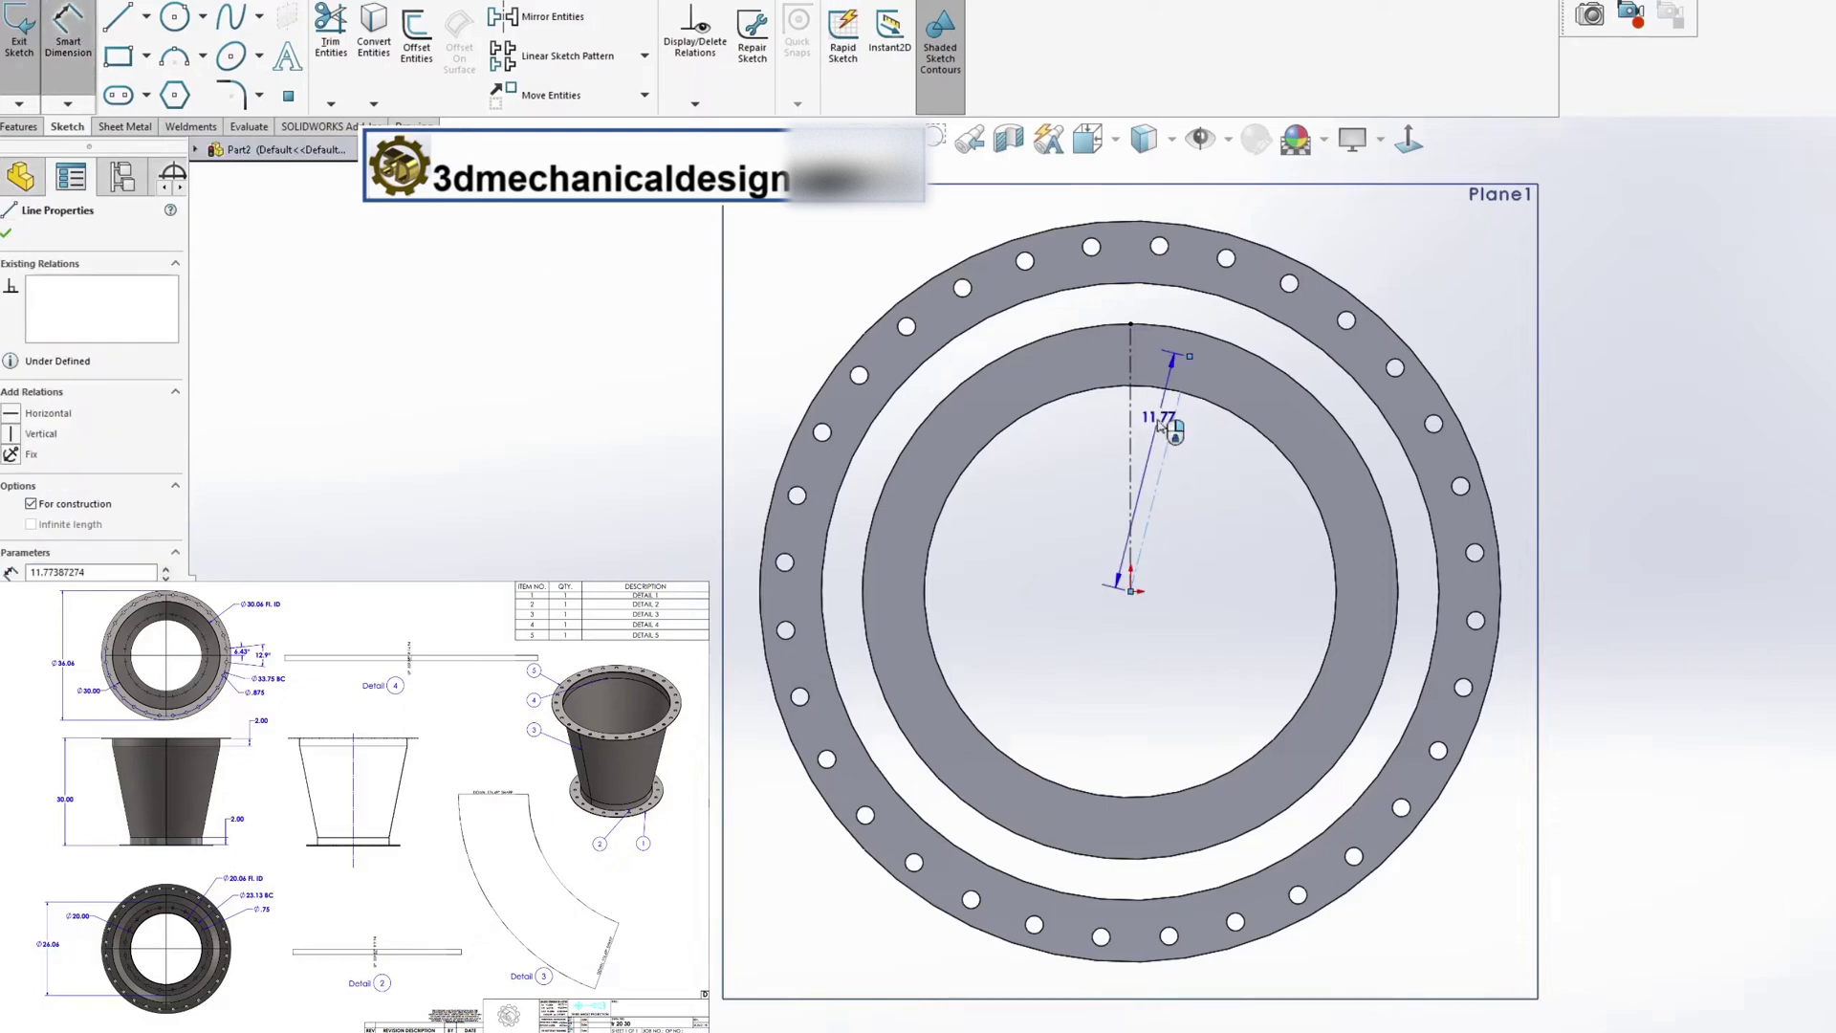
left_click(1131, 421)
left_click(1171, 305)
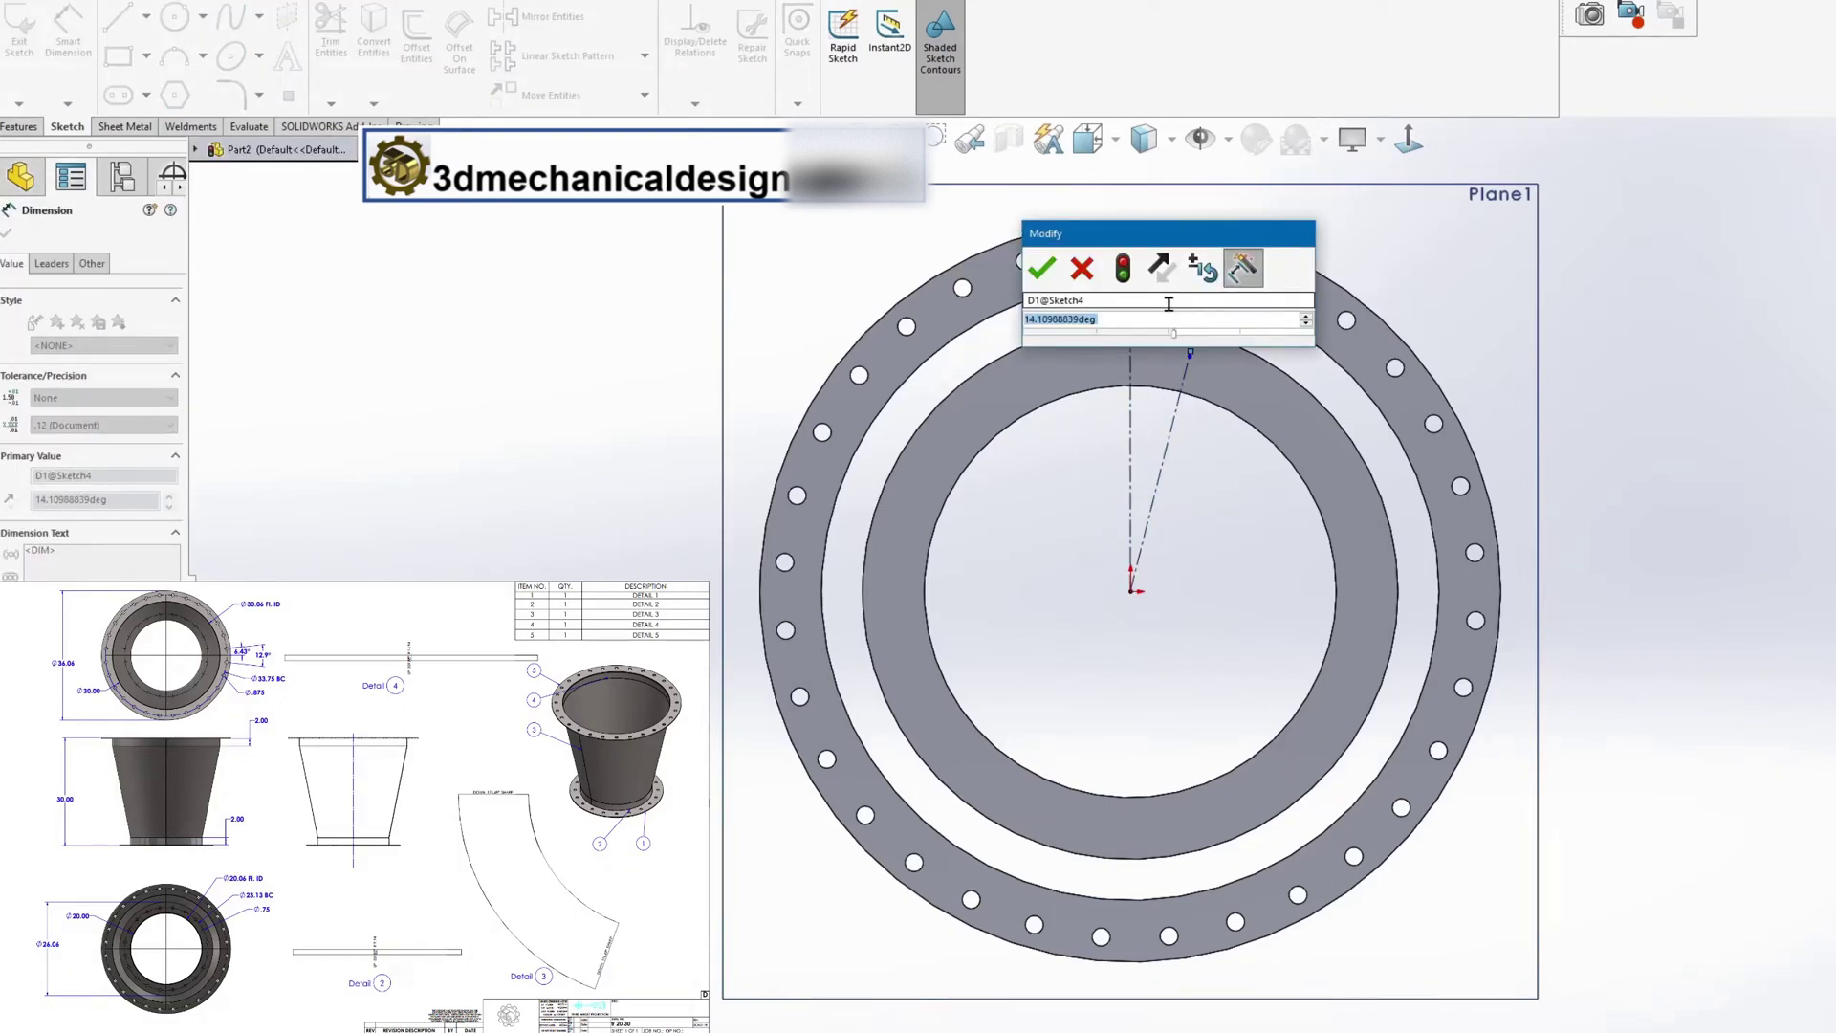
type("18")
key("Return")
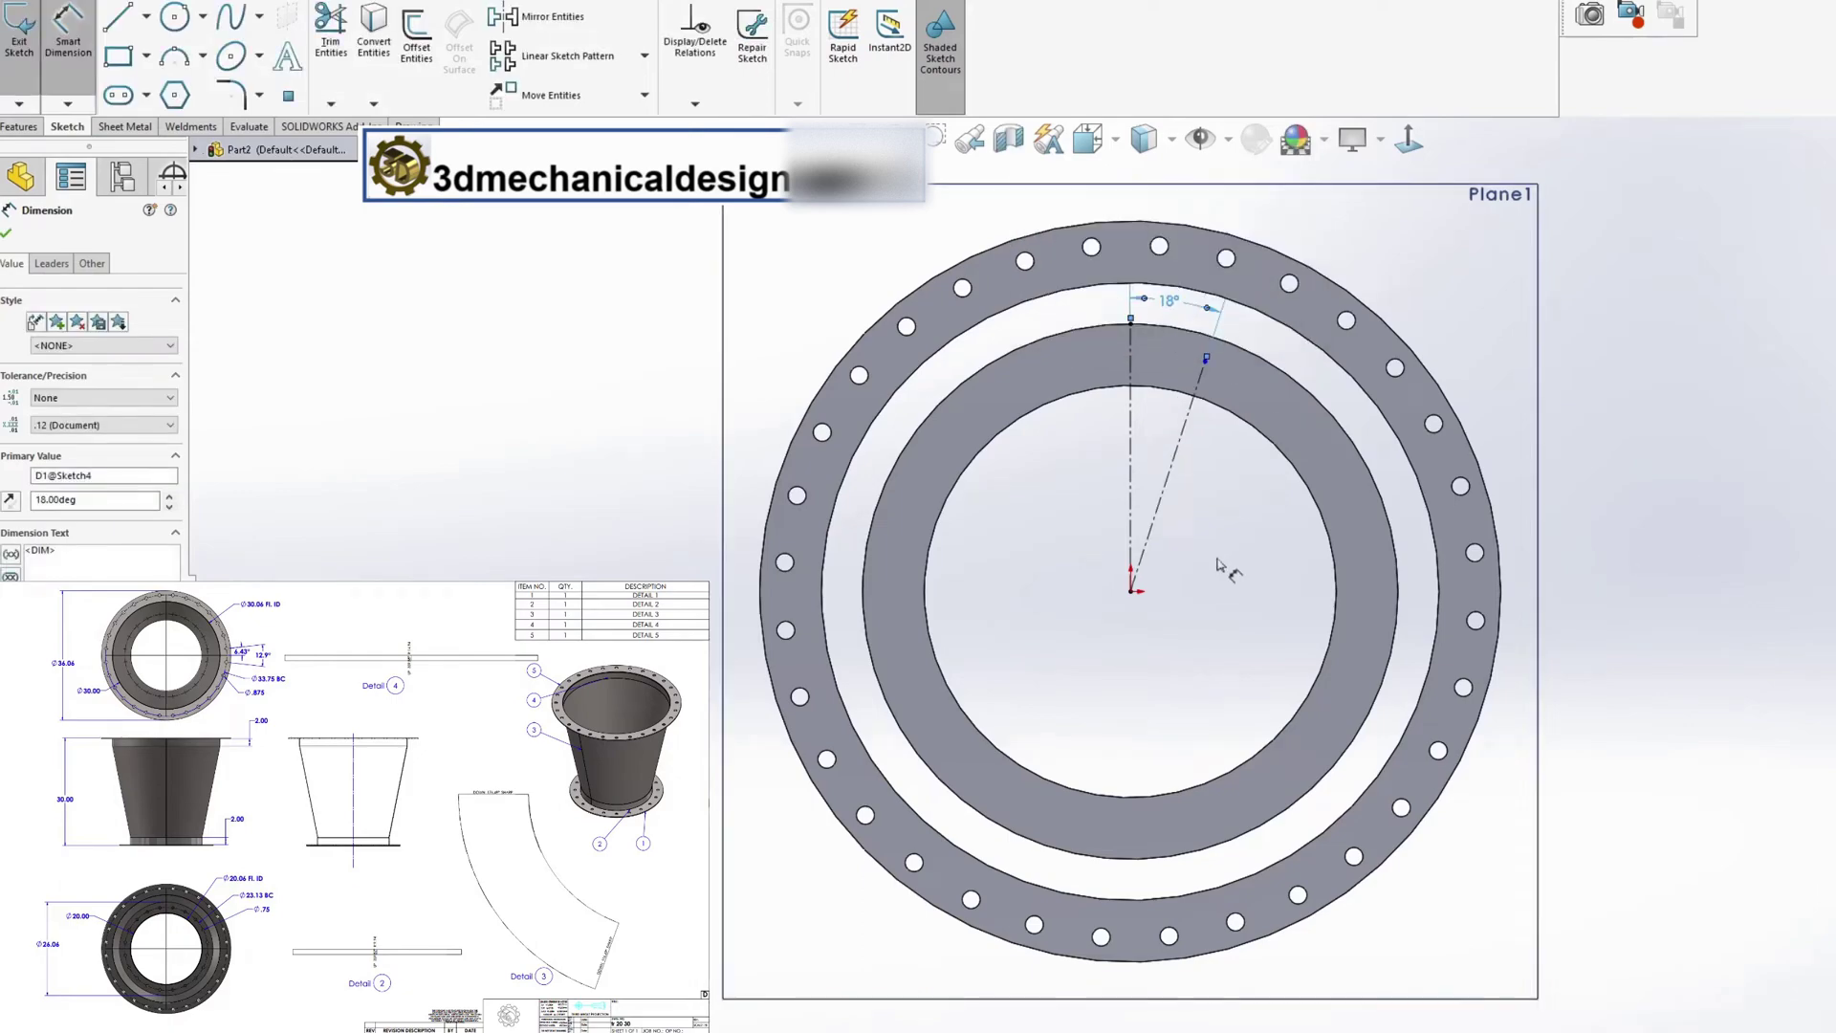
Dimension the slanted construction line's length to 11.5625 in
left_click(1184, 456)
left_click(1183, 500)
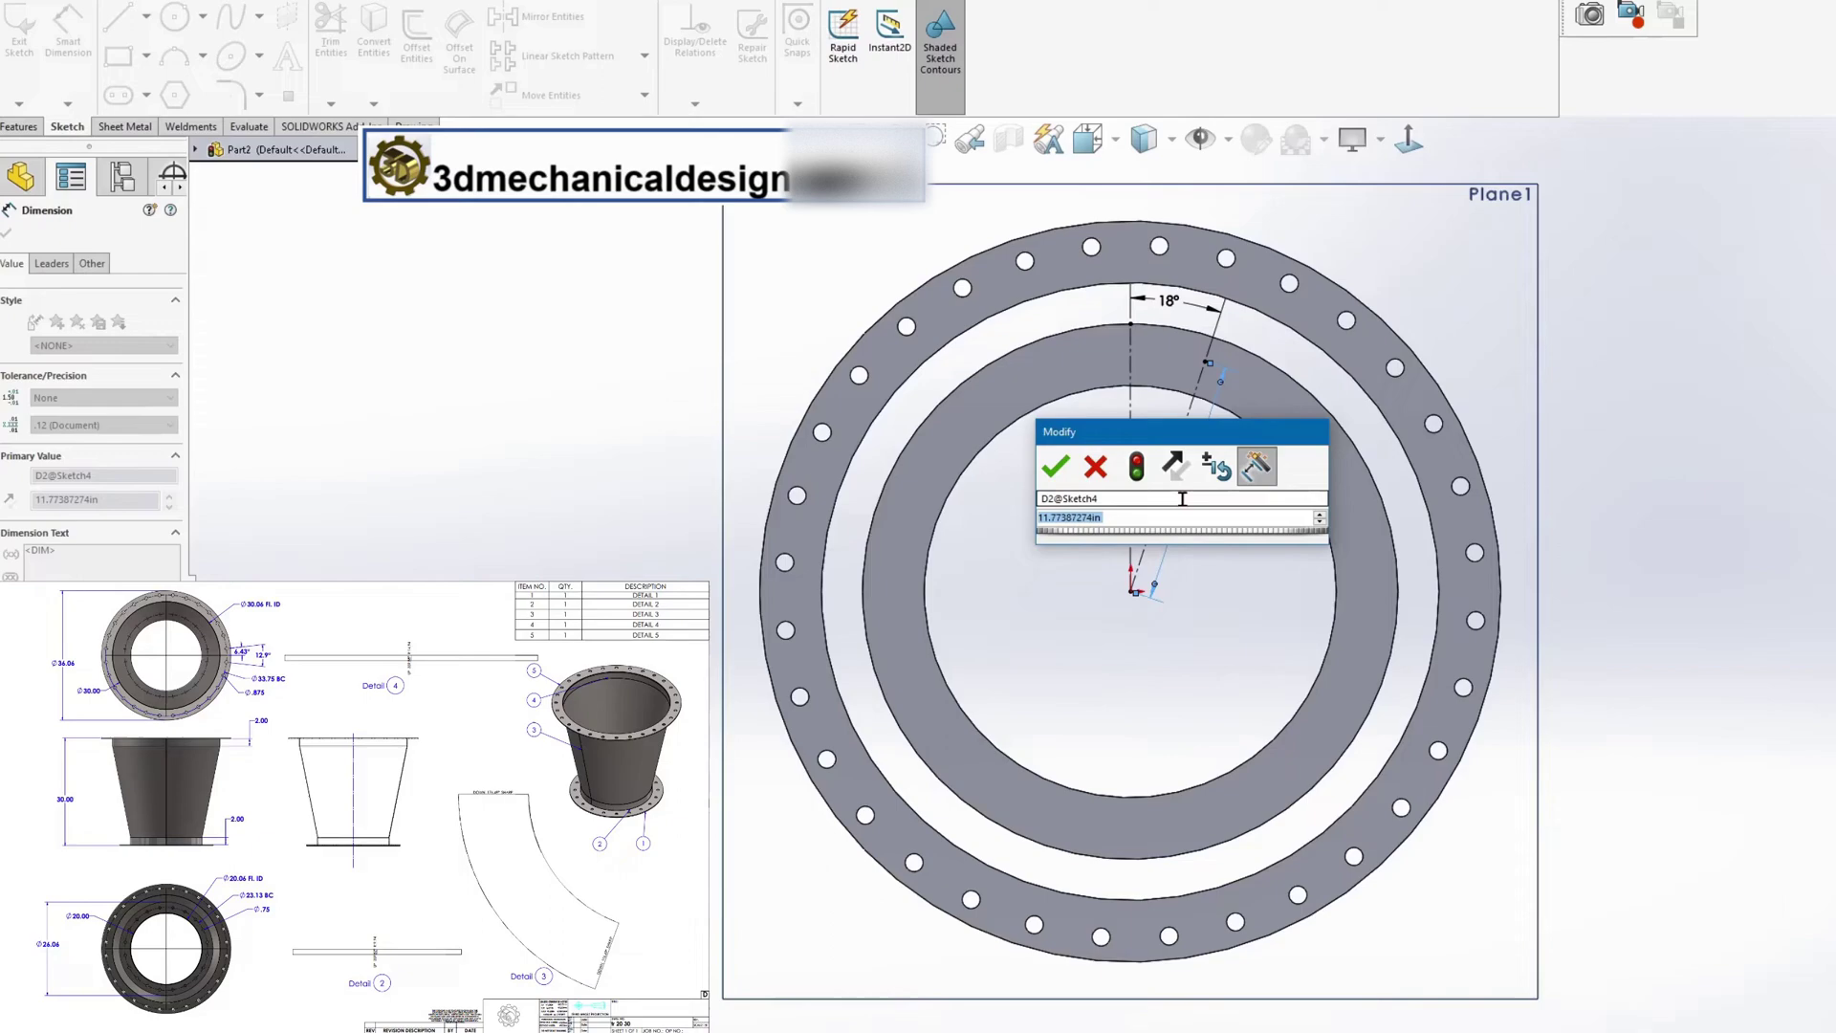
type("11.5625")
key("Return")
Draw a circle centred on the slanted line's outer end and set its diameter to 0.75 in
key("s")
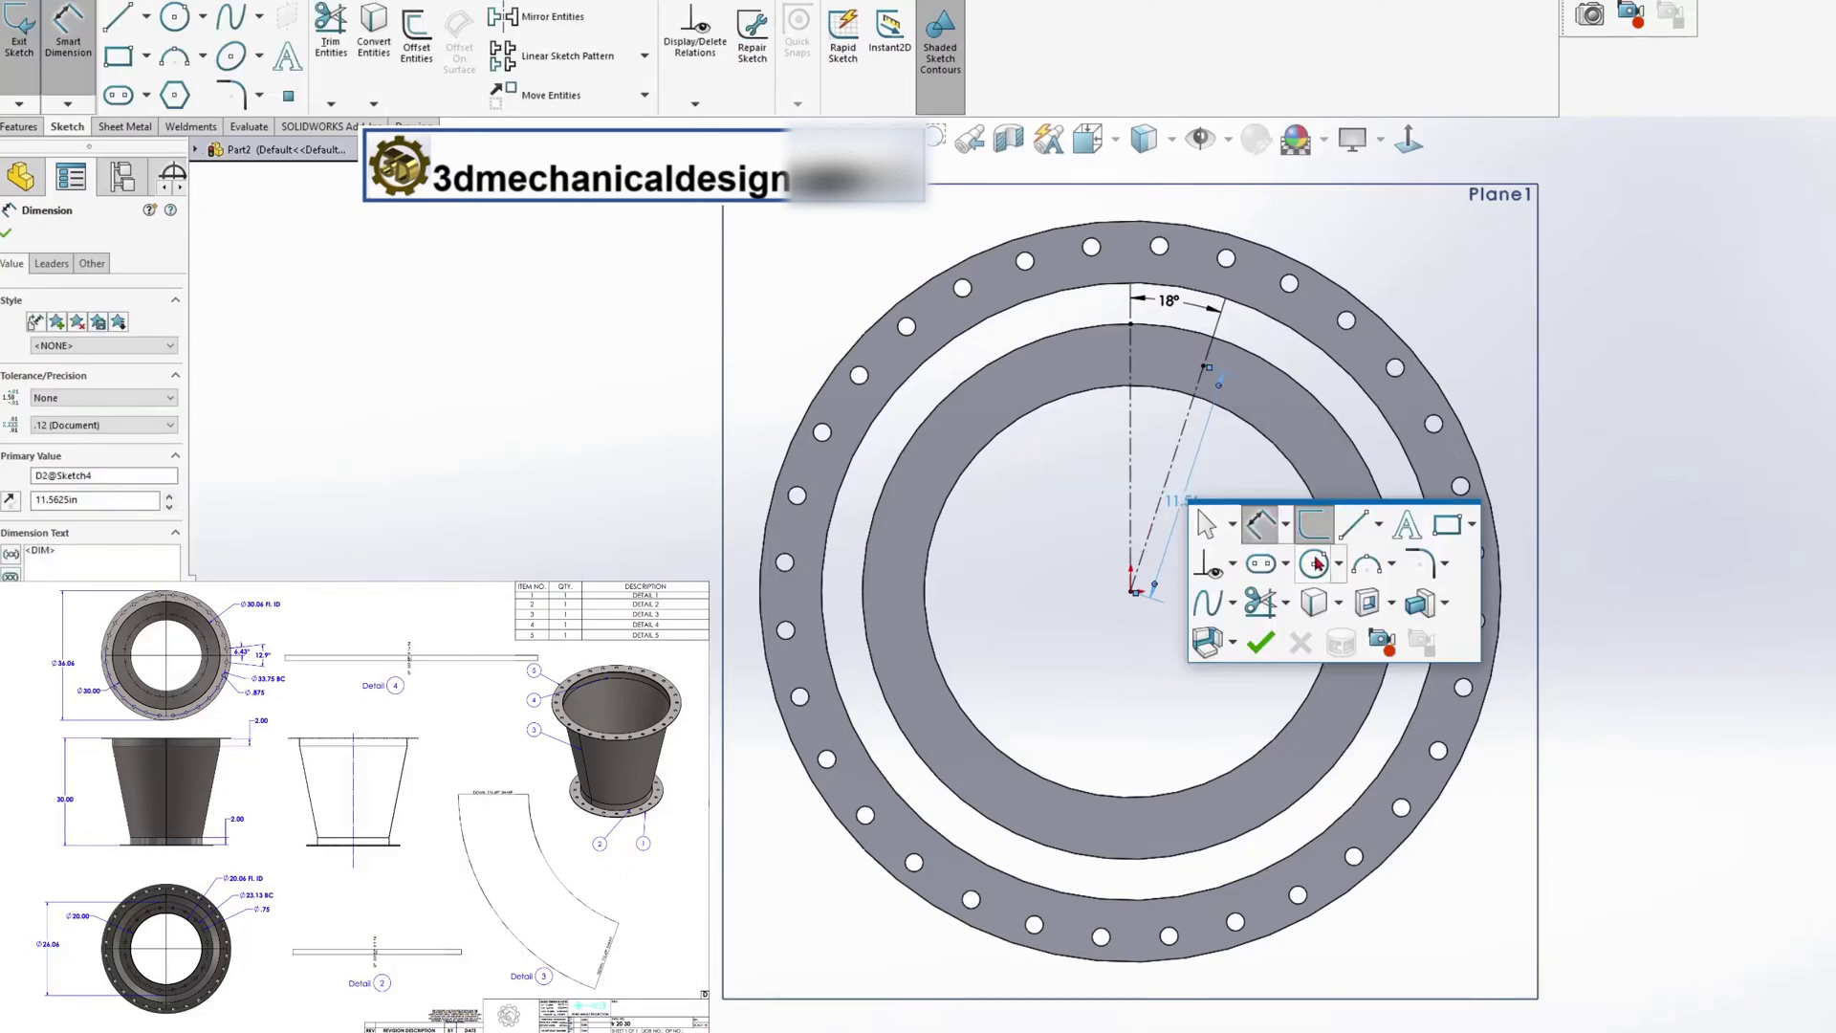
left_click(1316, 563)
left_click(1203, 366)
left_click(1189, 351)
key("s")
left_click(1266, 380)
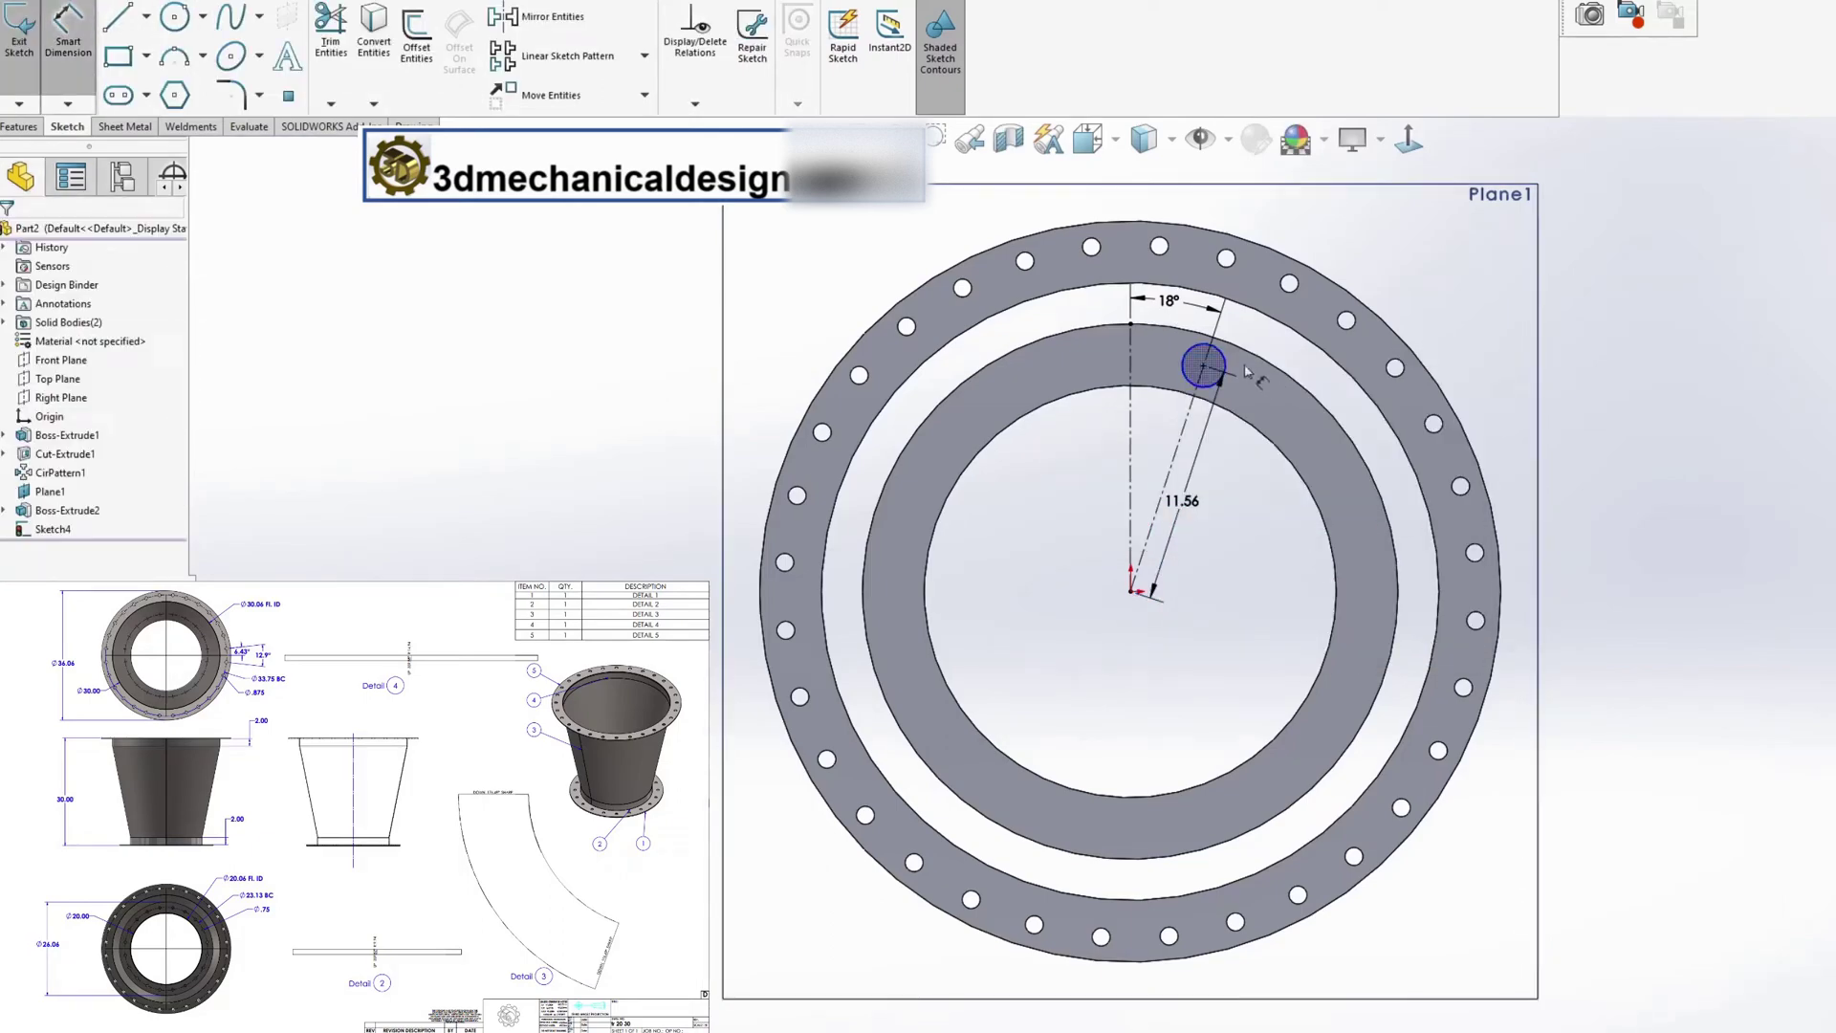
left_click(1243, 369)
left_click(1377, 267)
type(".75")
key("Return")
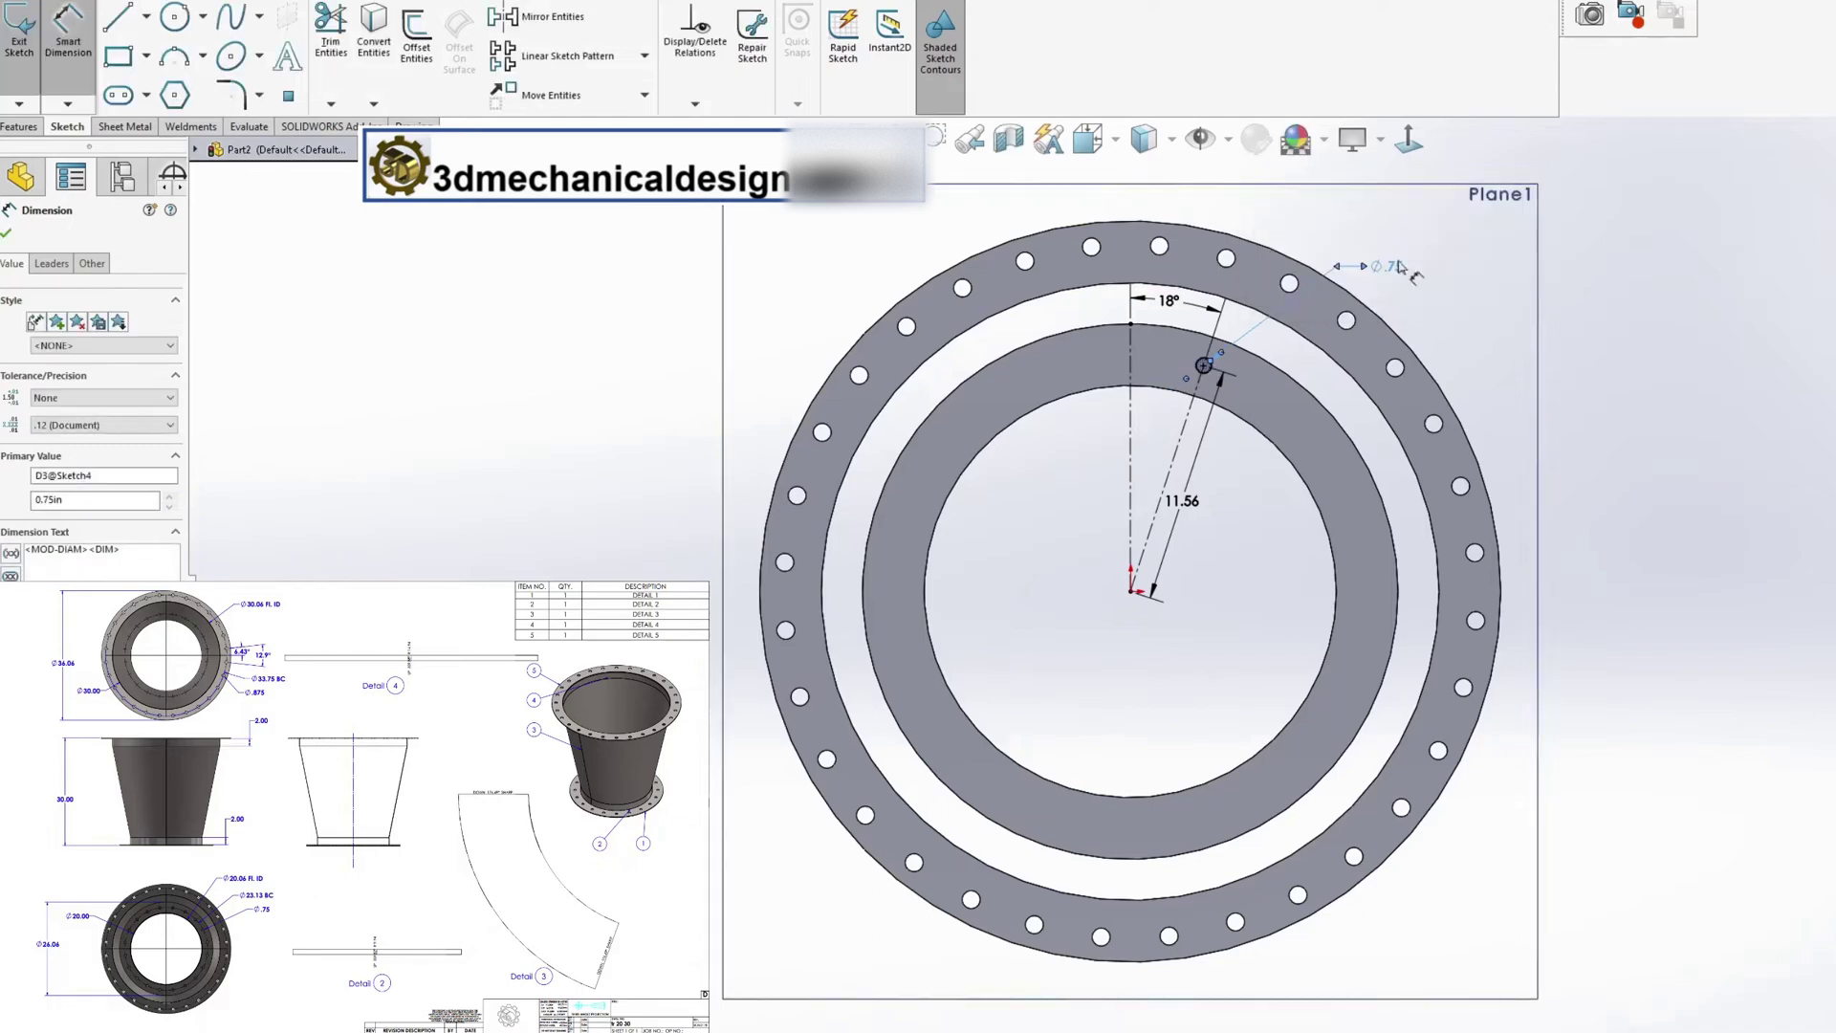
Cut the 0.75 in circle through the small ring with an extruded cut using the Up To Next end condition
key("s")
left_click(1448, 468)
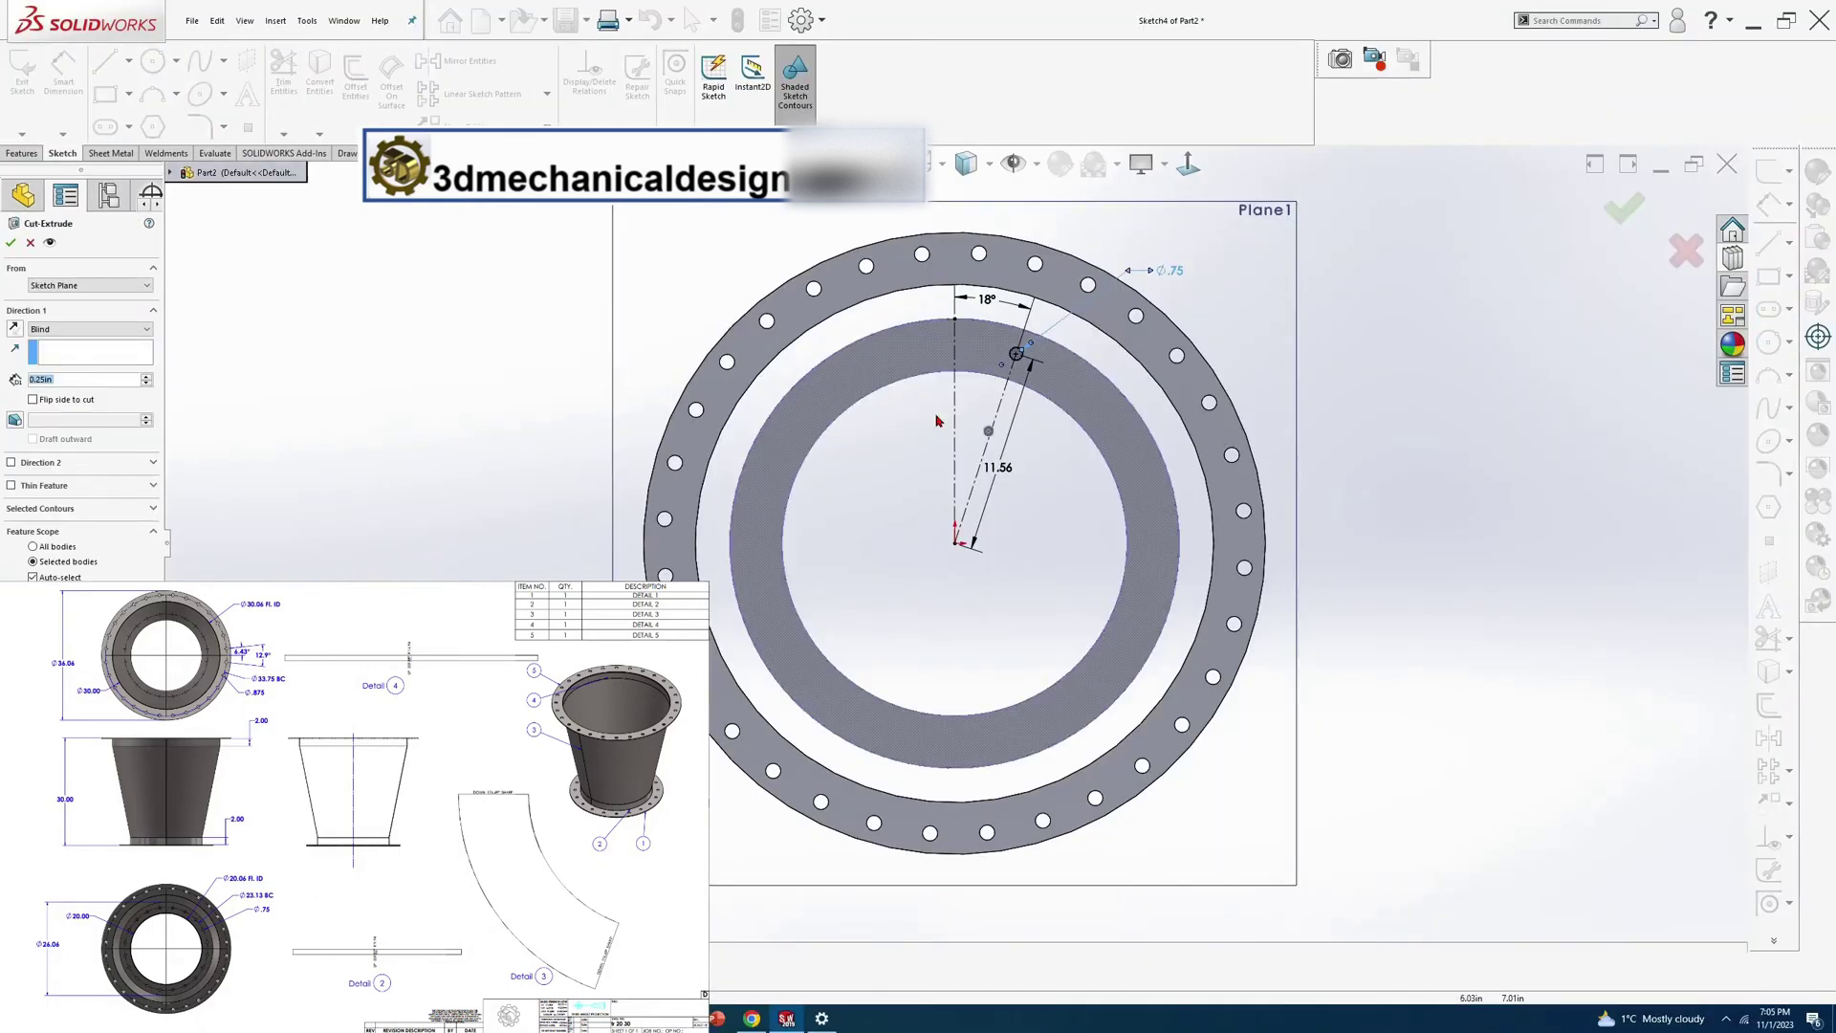
left_click(95, 332)
left_click(69, 371)
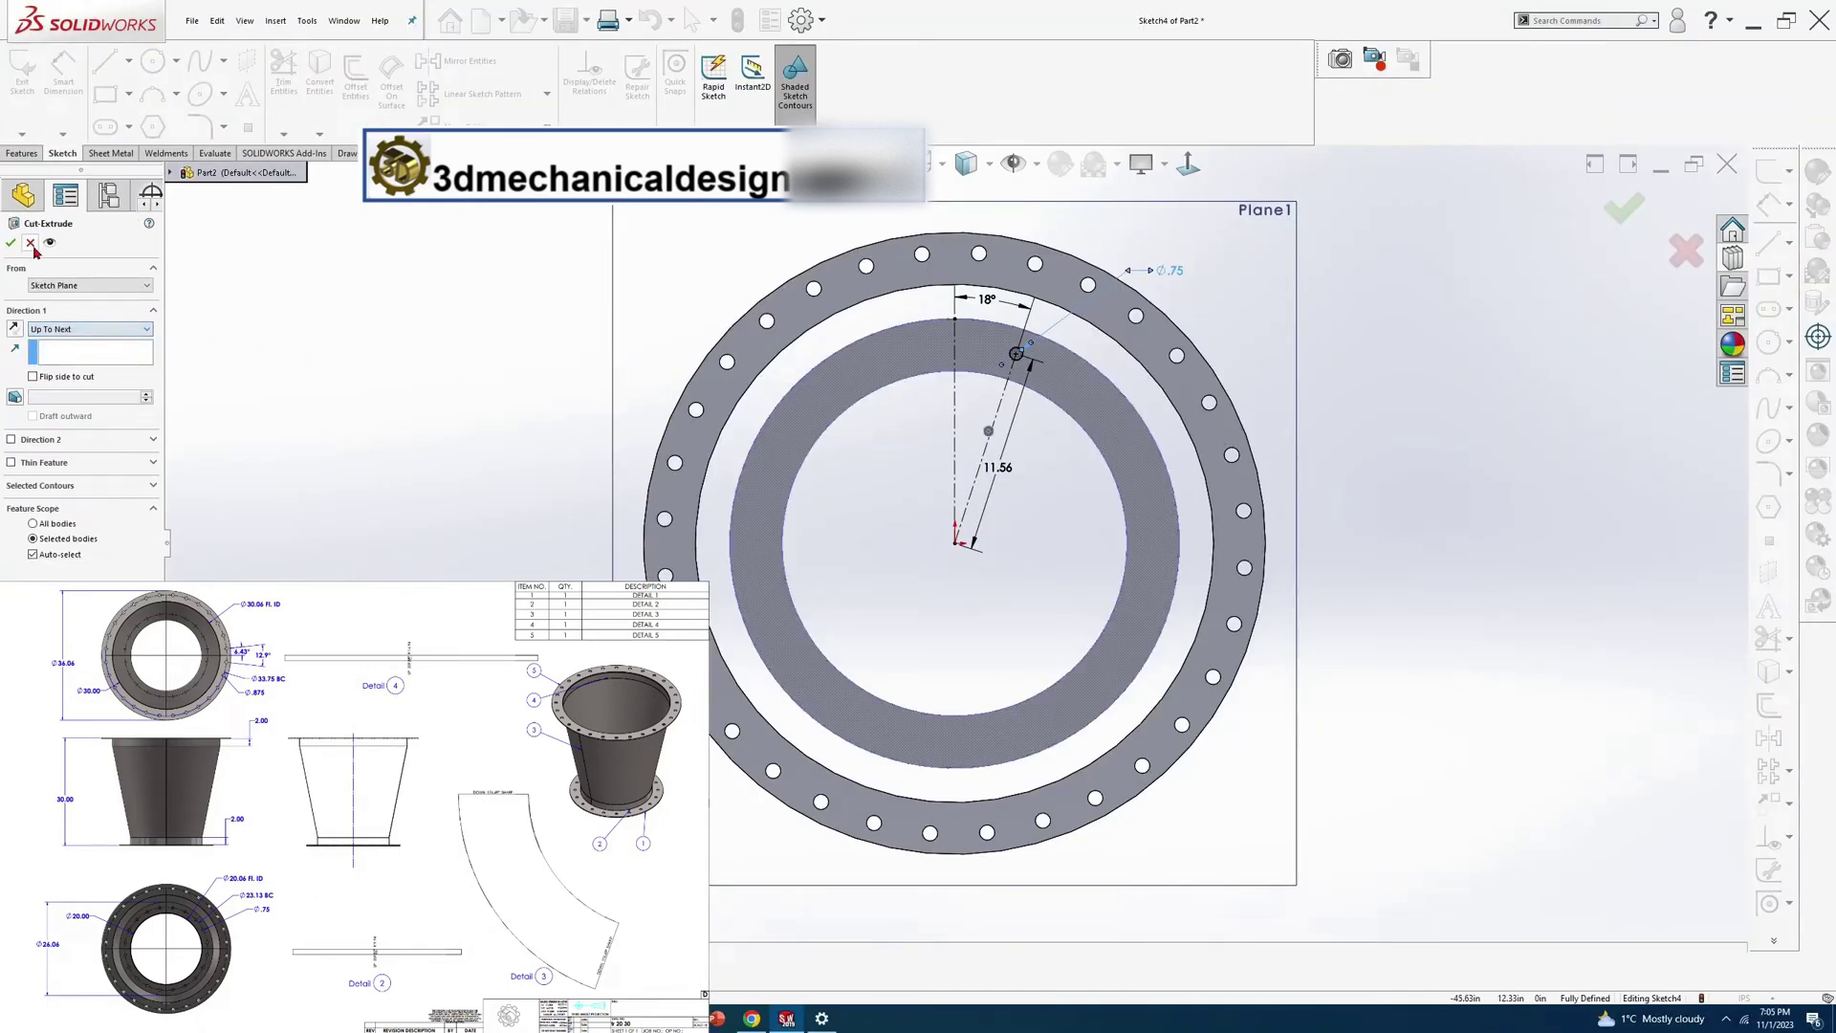
left_click(11, 242)
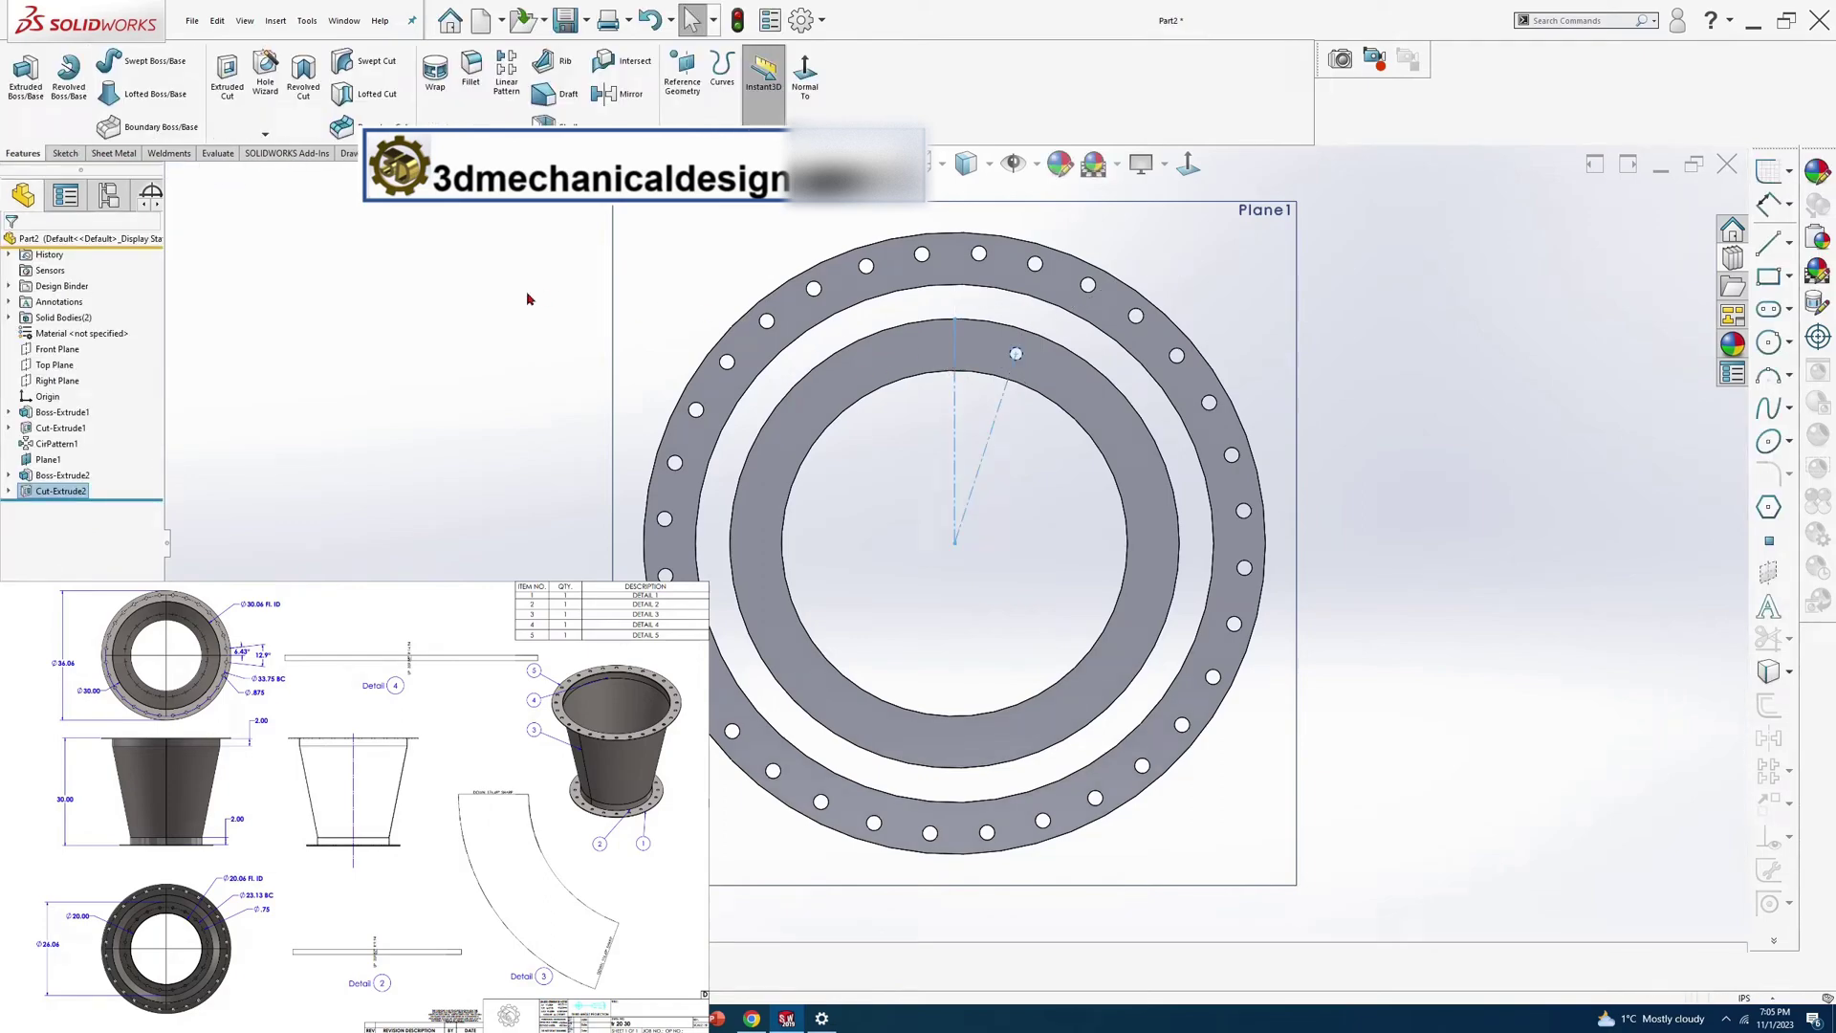
Create a circular pattern of the cut hole around the small ring's outer edge with 20 equally spaced instances over 360 degrees
left_click(506, 134)
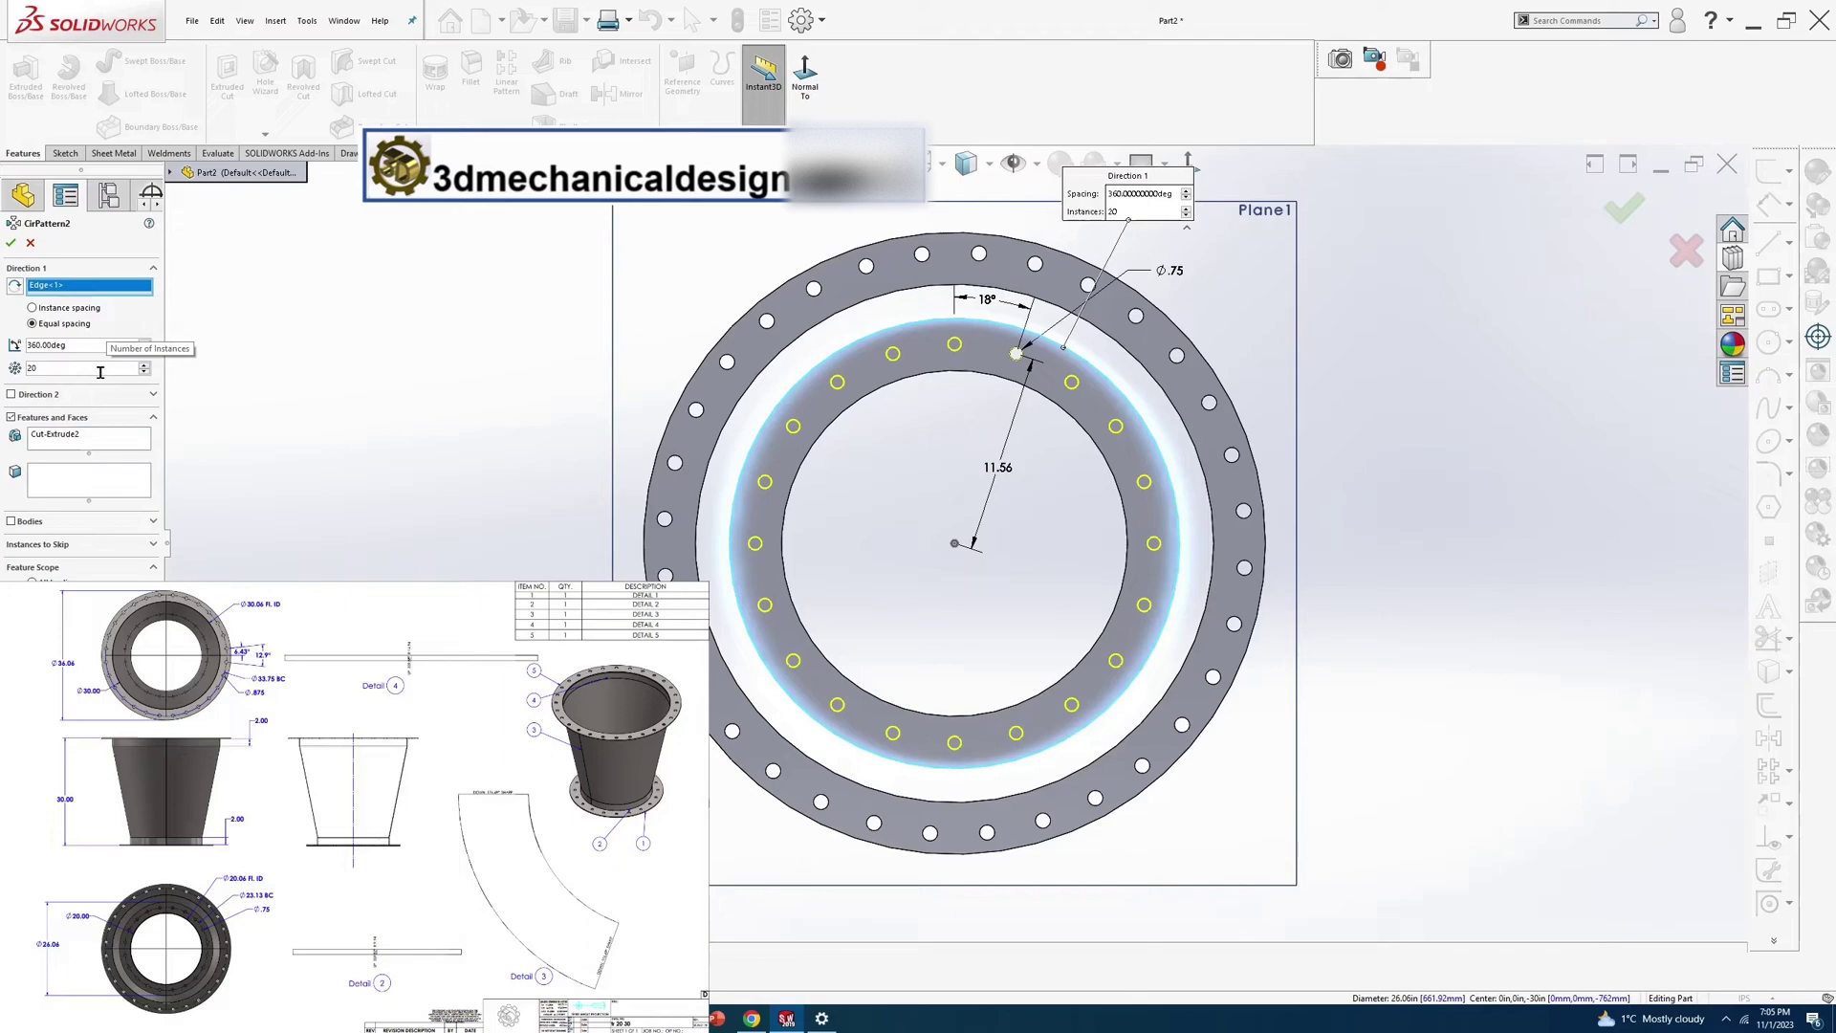
left_click(29, 244)
Set the small ring hole's angle from the vertical construction line to 9 degrees, leave the sketch and save the part
double_click(986, 300)
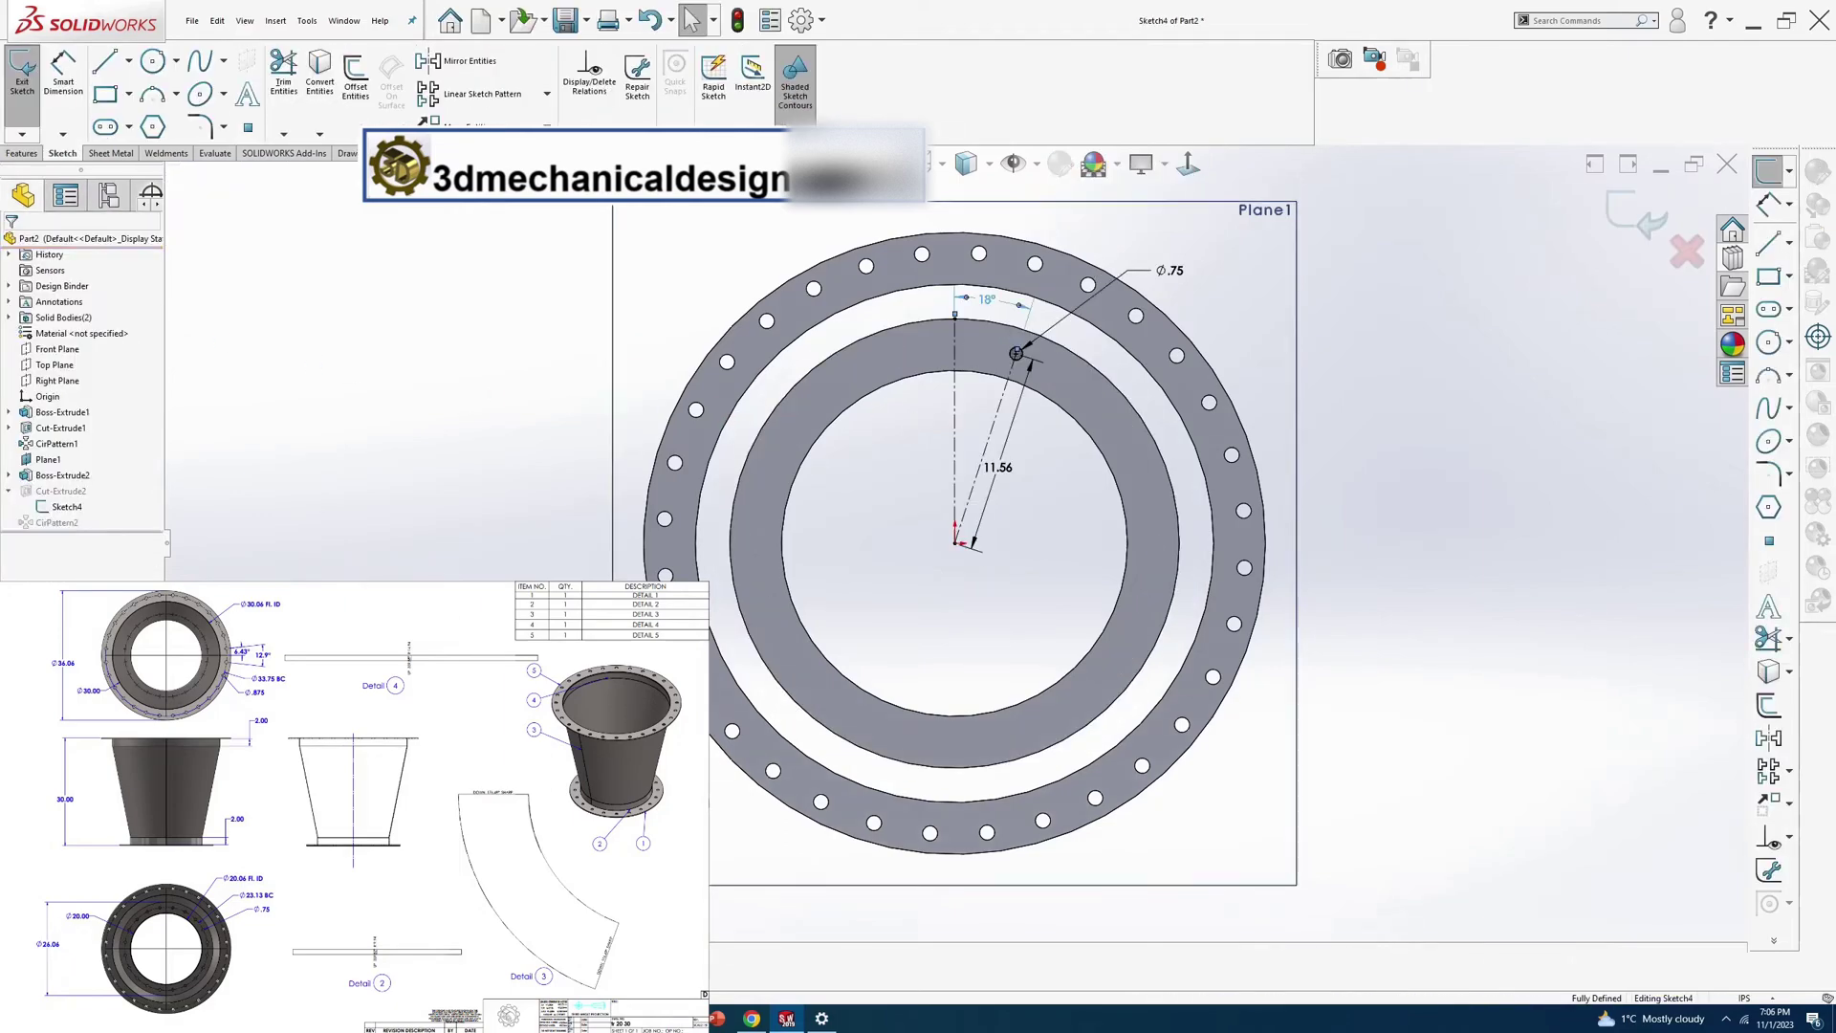
type("9")
left_click(880, 275)
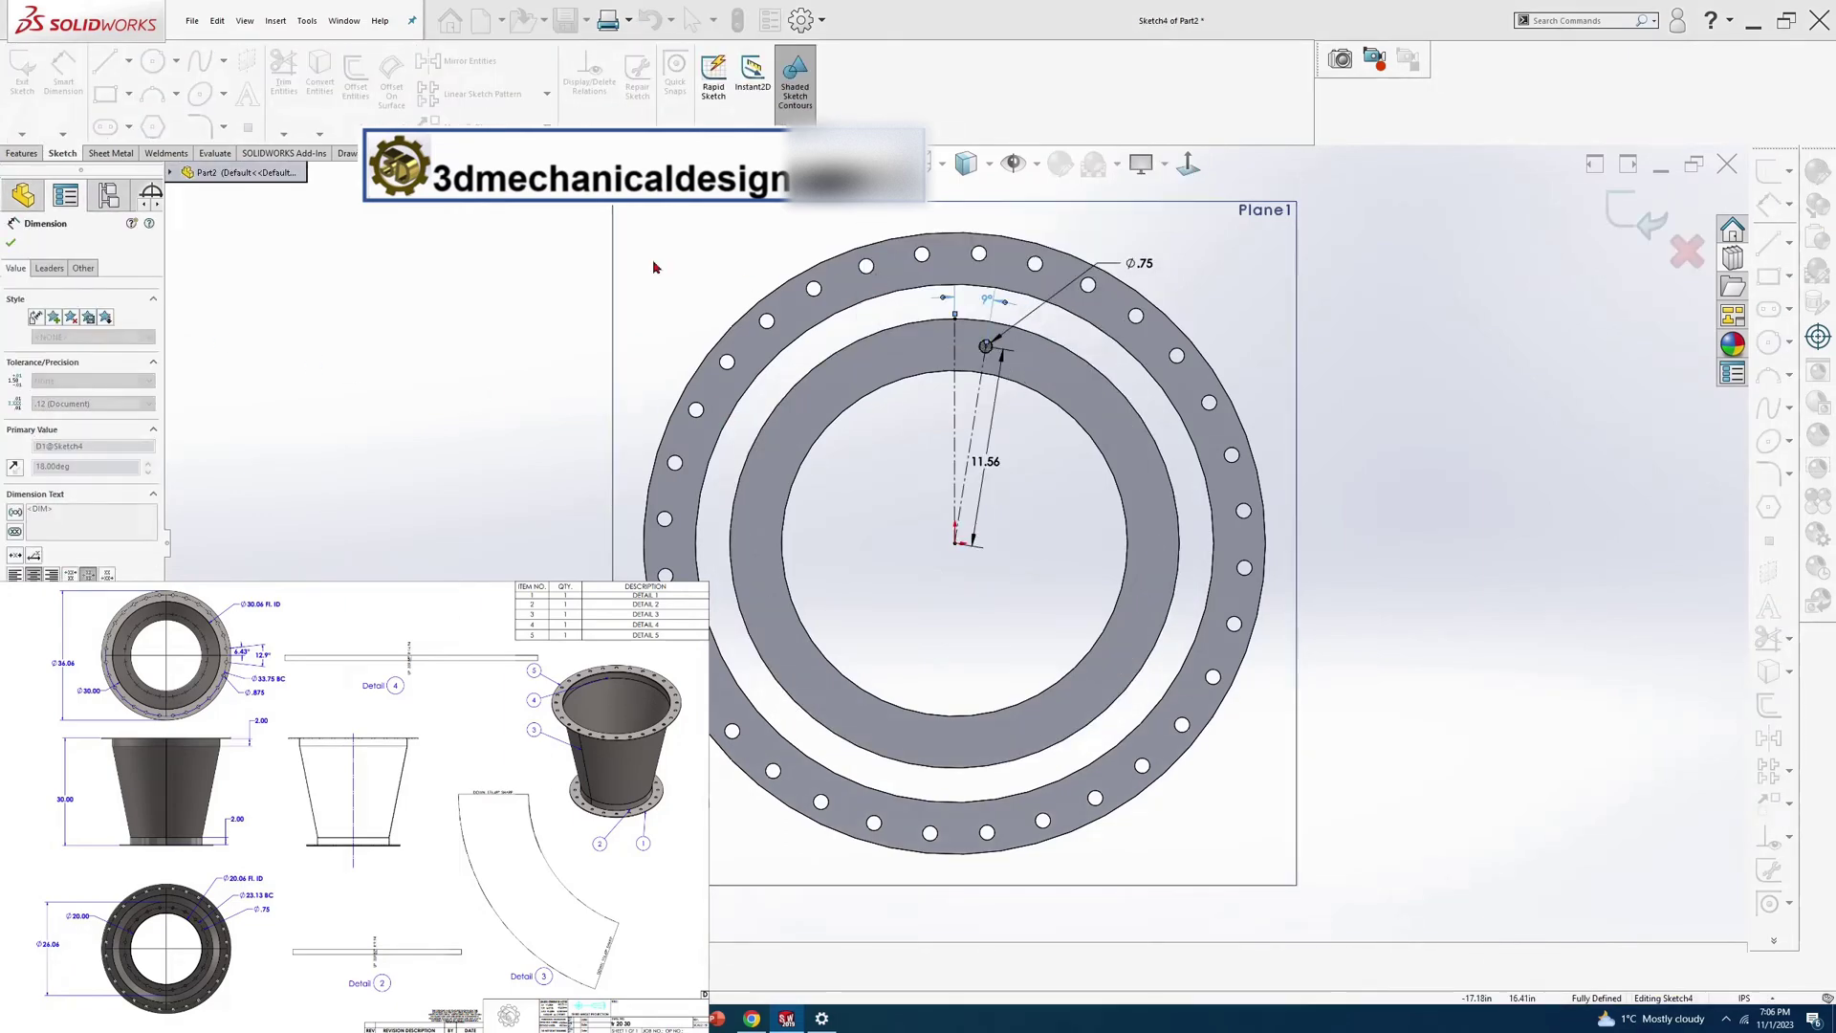
left_click(1630, 217)
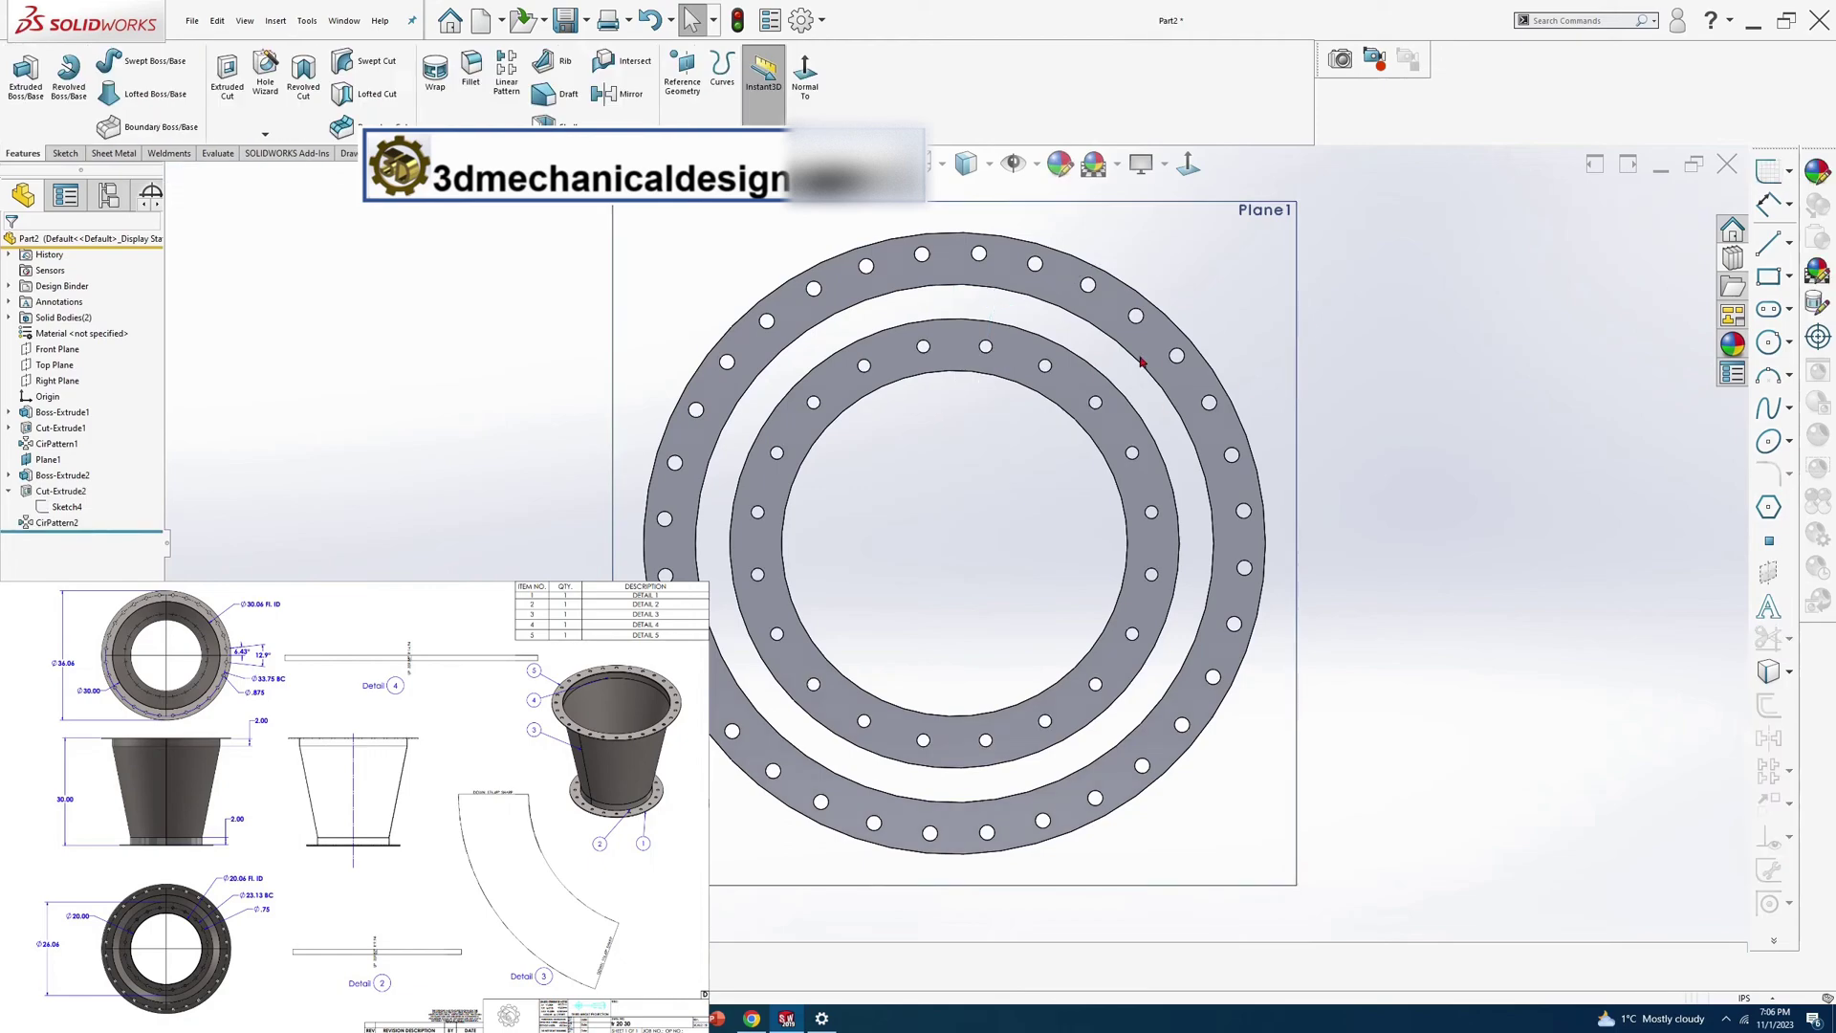
left_click(568, 29)
left_click(1473, 667)
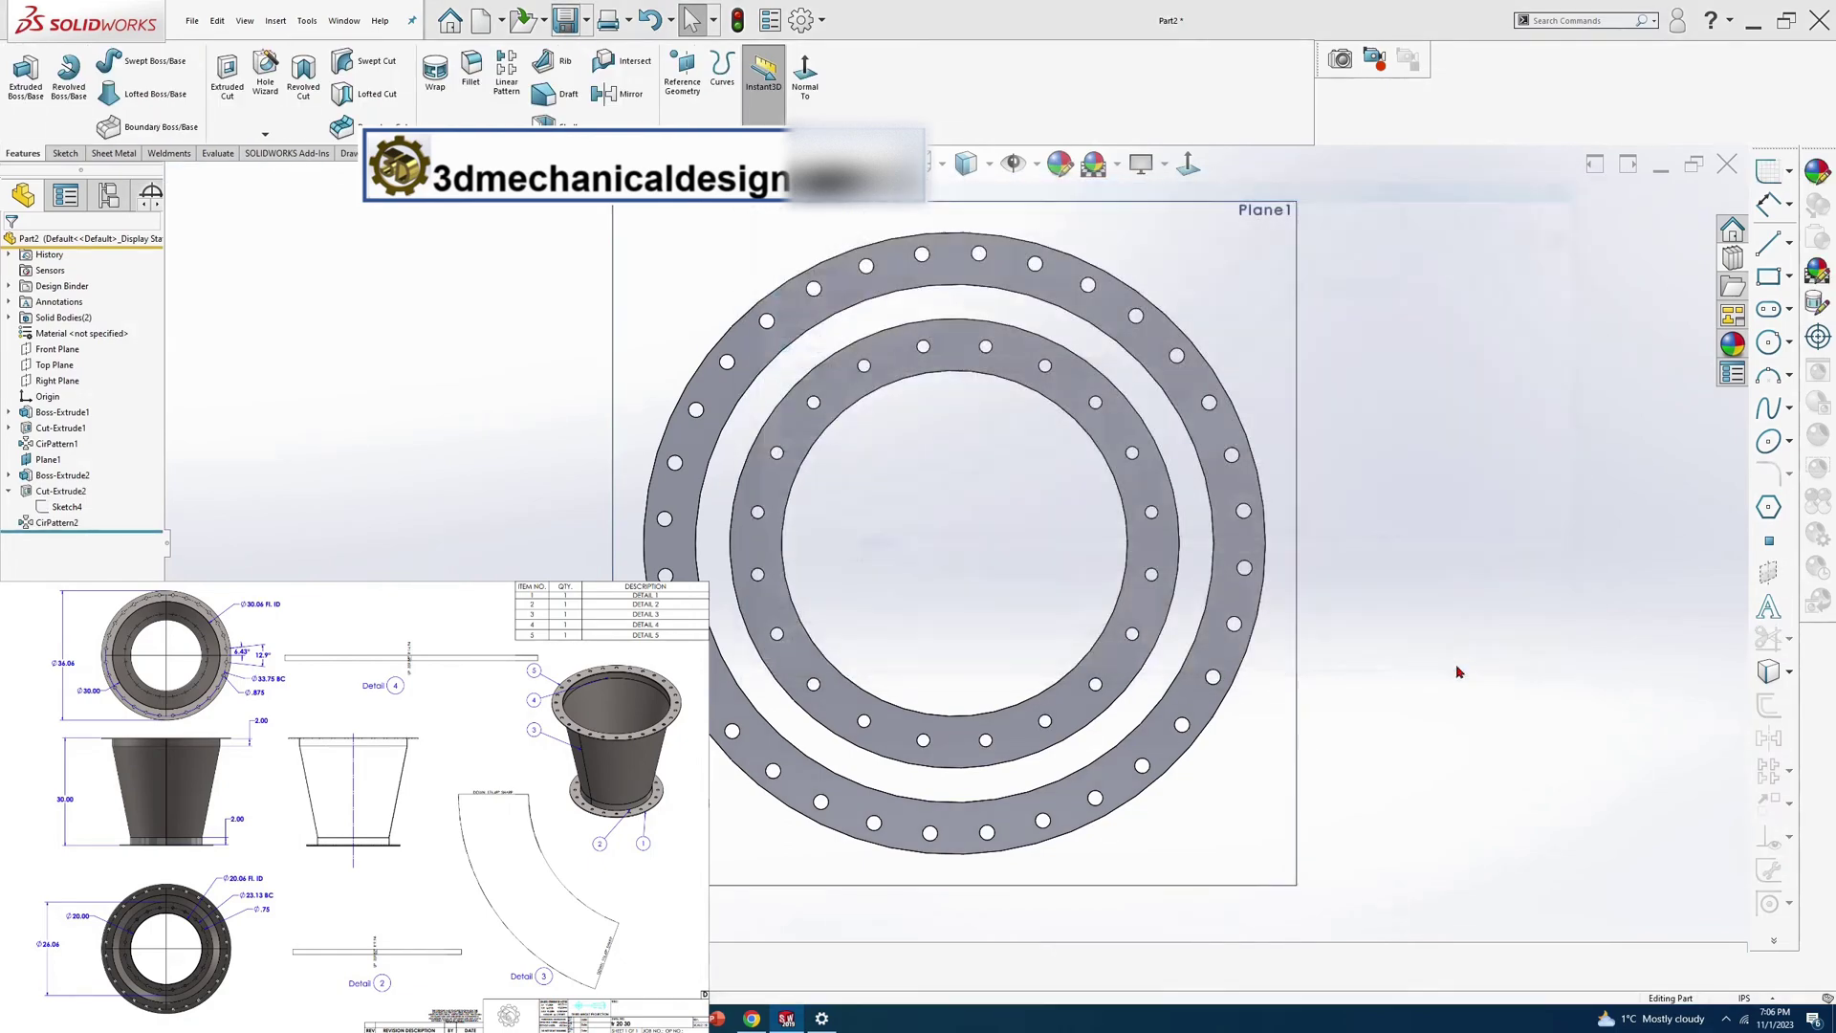
Start a sketch on the small ring's face that faces the large ring
middle_click_drag(847, 379, 947, 321)
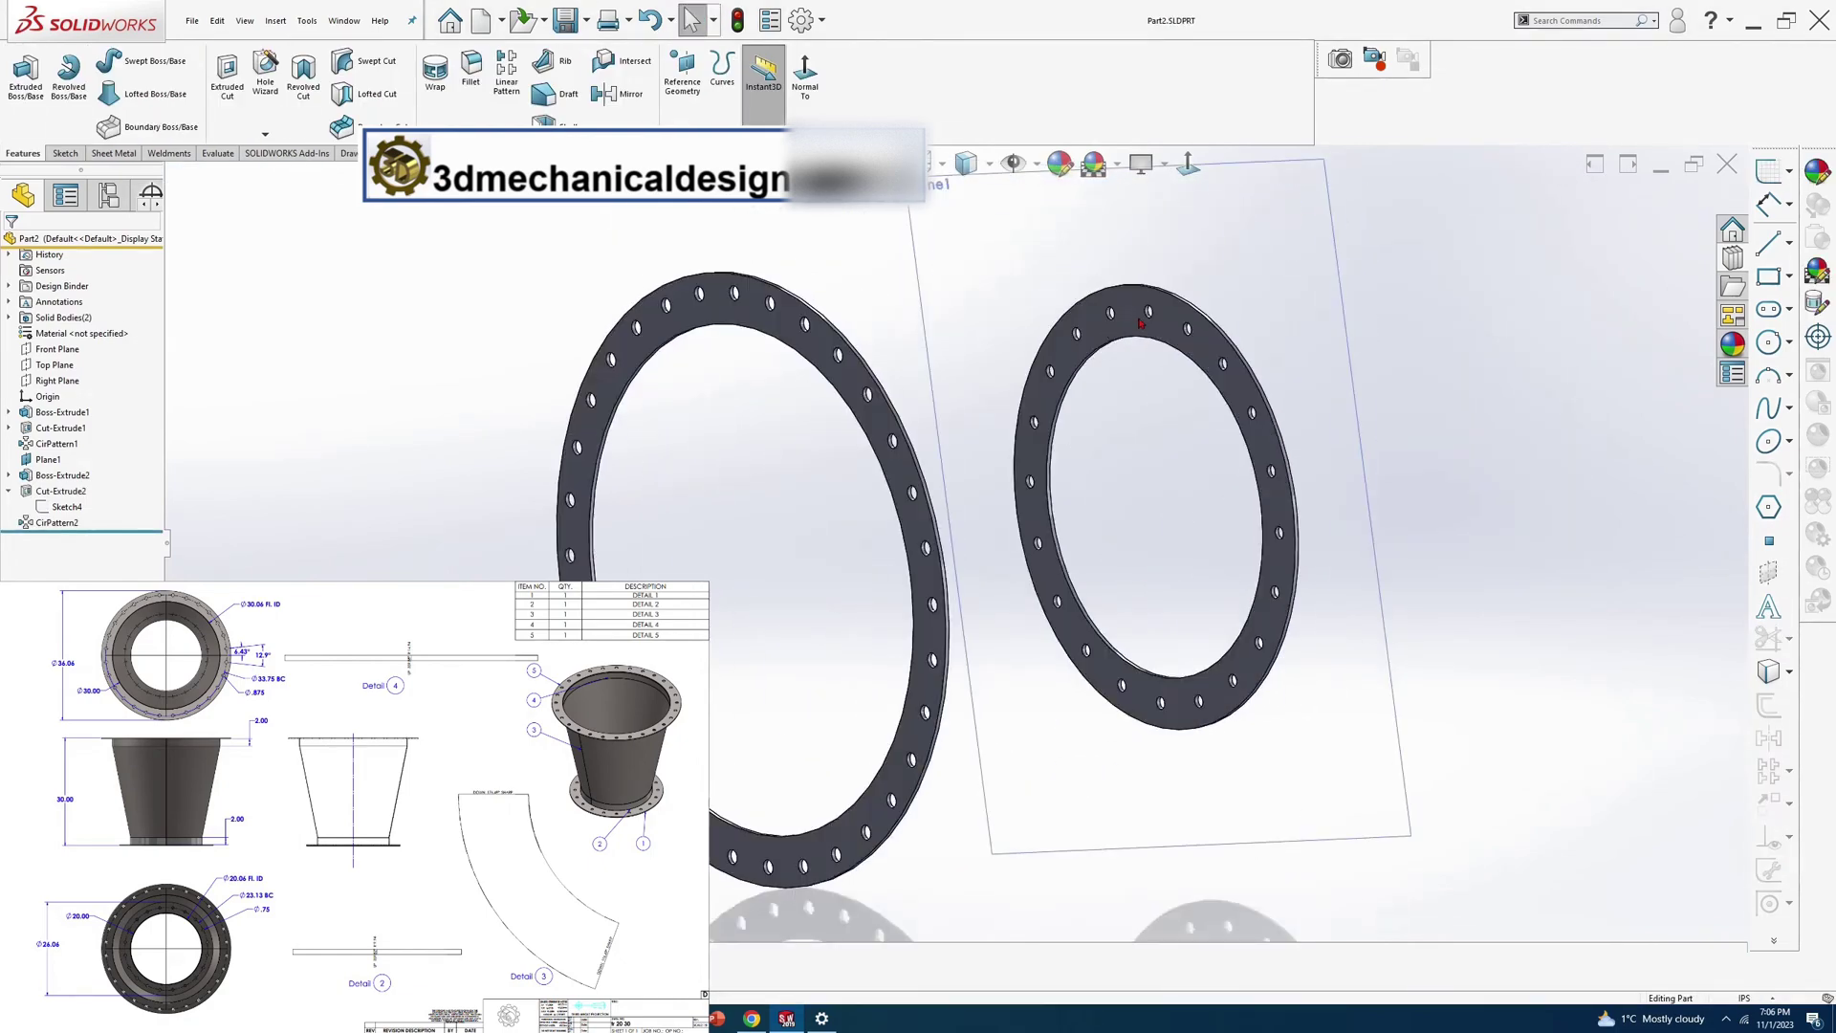
left_click(1138, 319)
key("s")
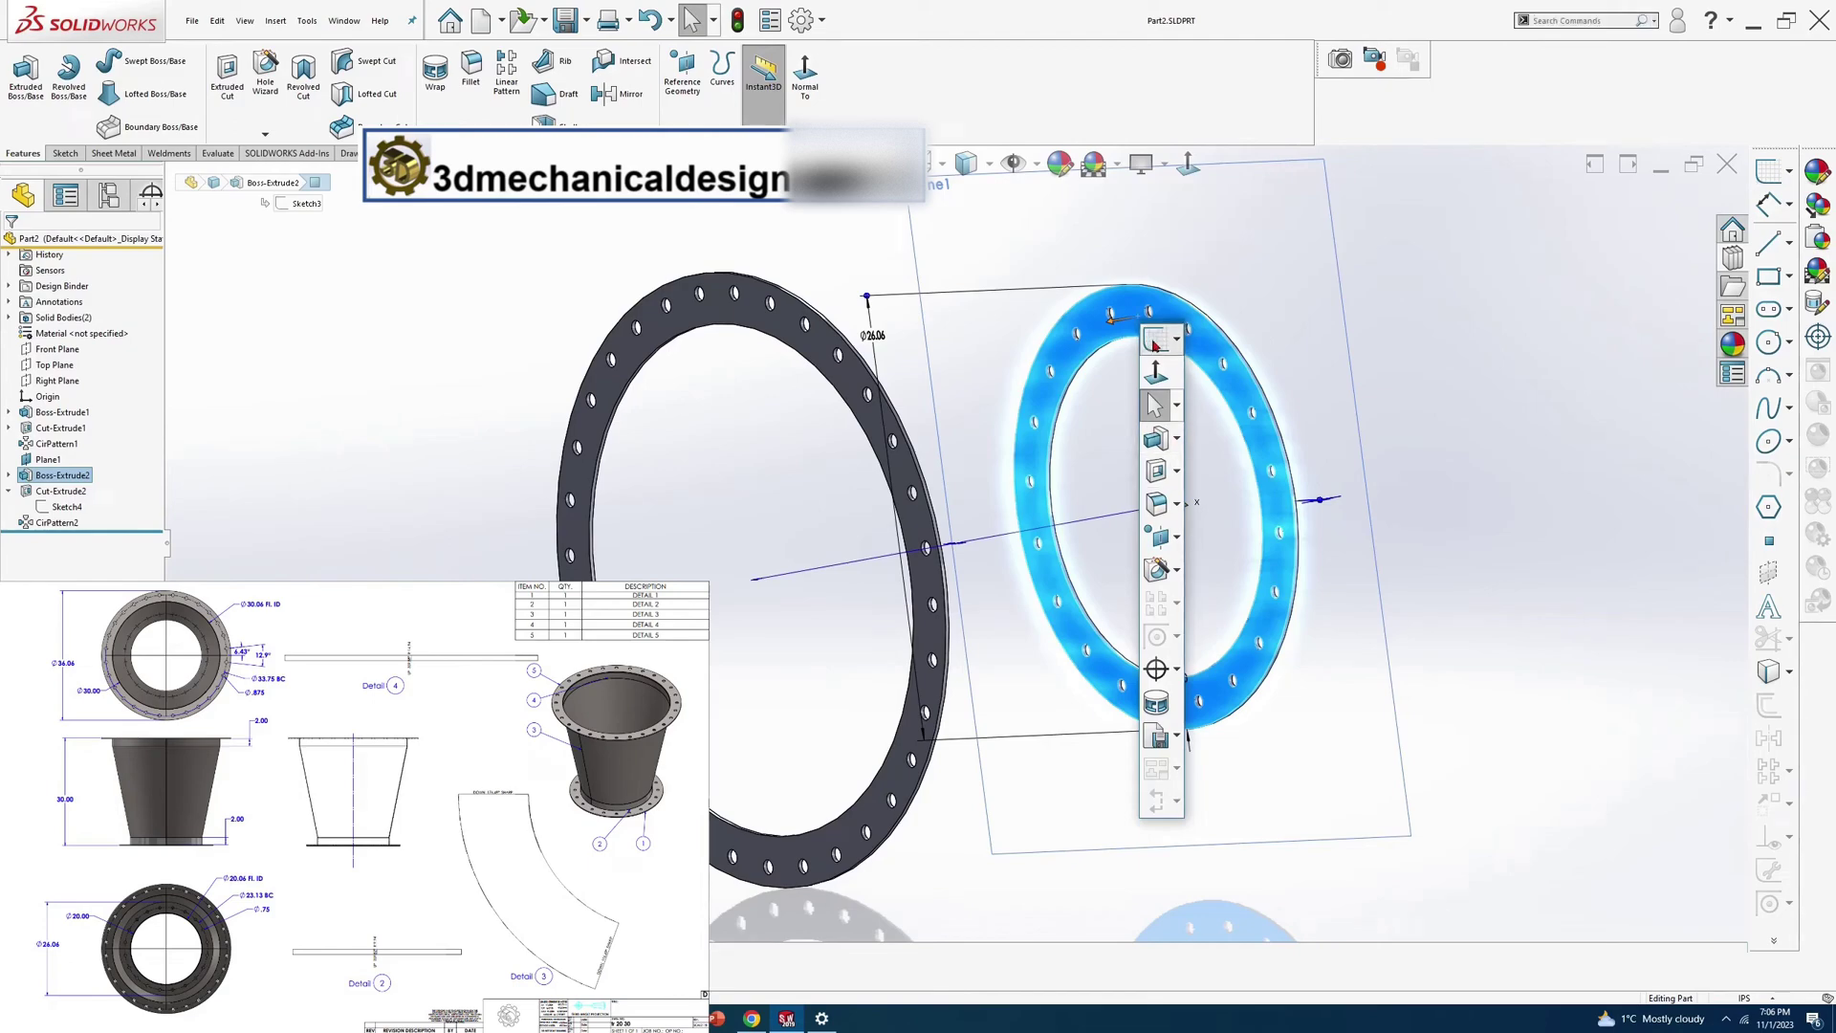
left_click(1176, 339)
mouse_move(1207, 368)
left_click(1305, 369)
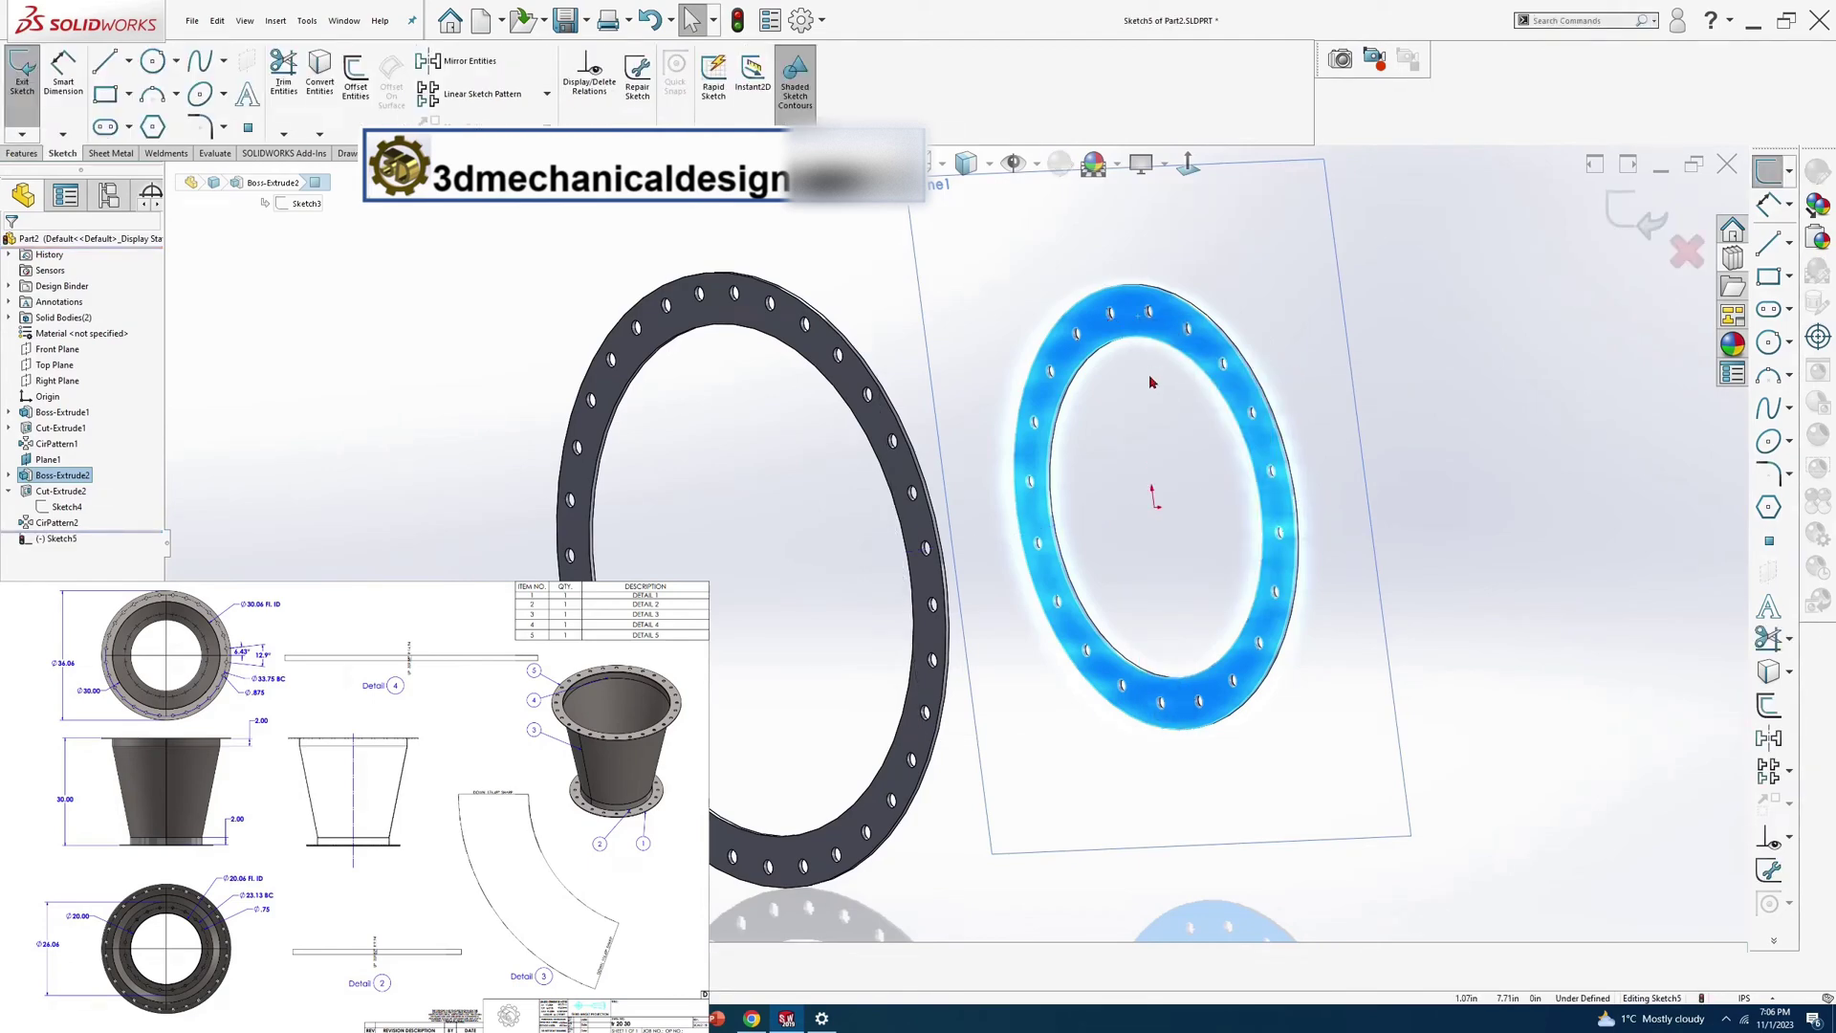
Draw a nearly closed centerpoint arc around the origin, radius about 8.74 in, leaving a small gap at the top
key("s")
left_click(1326, 432)
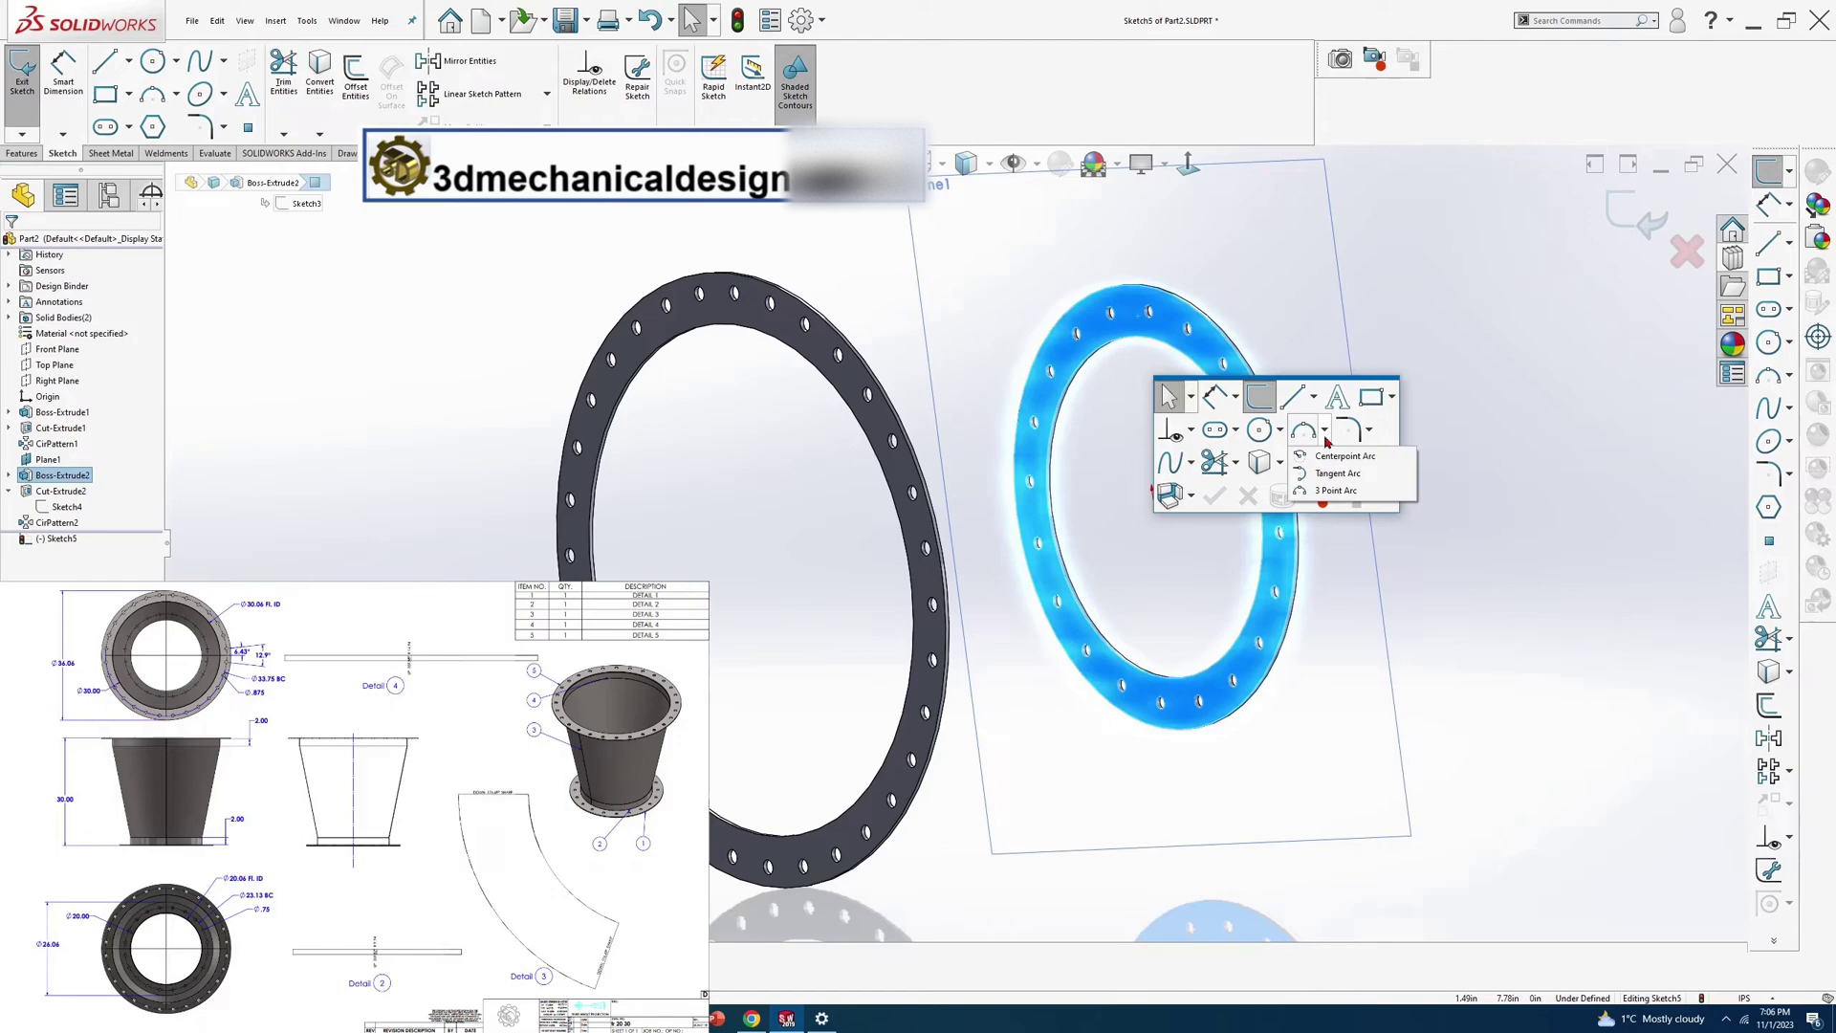
left_click(1329, 456)
key("ctrl+8")
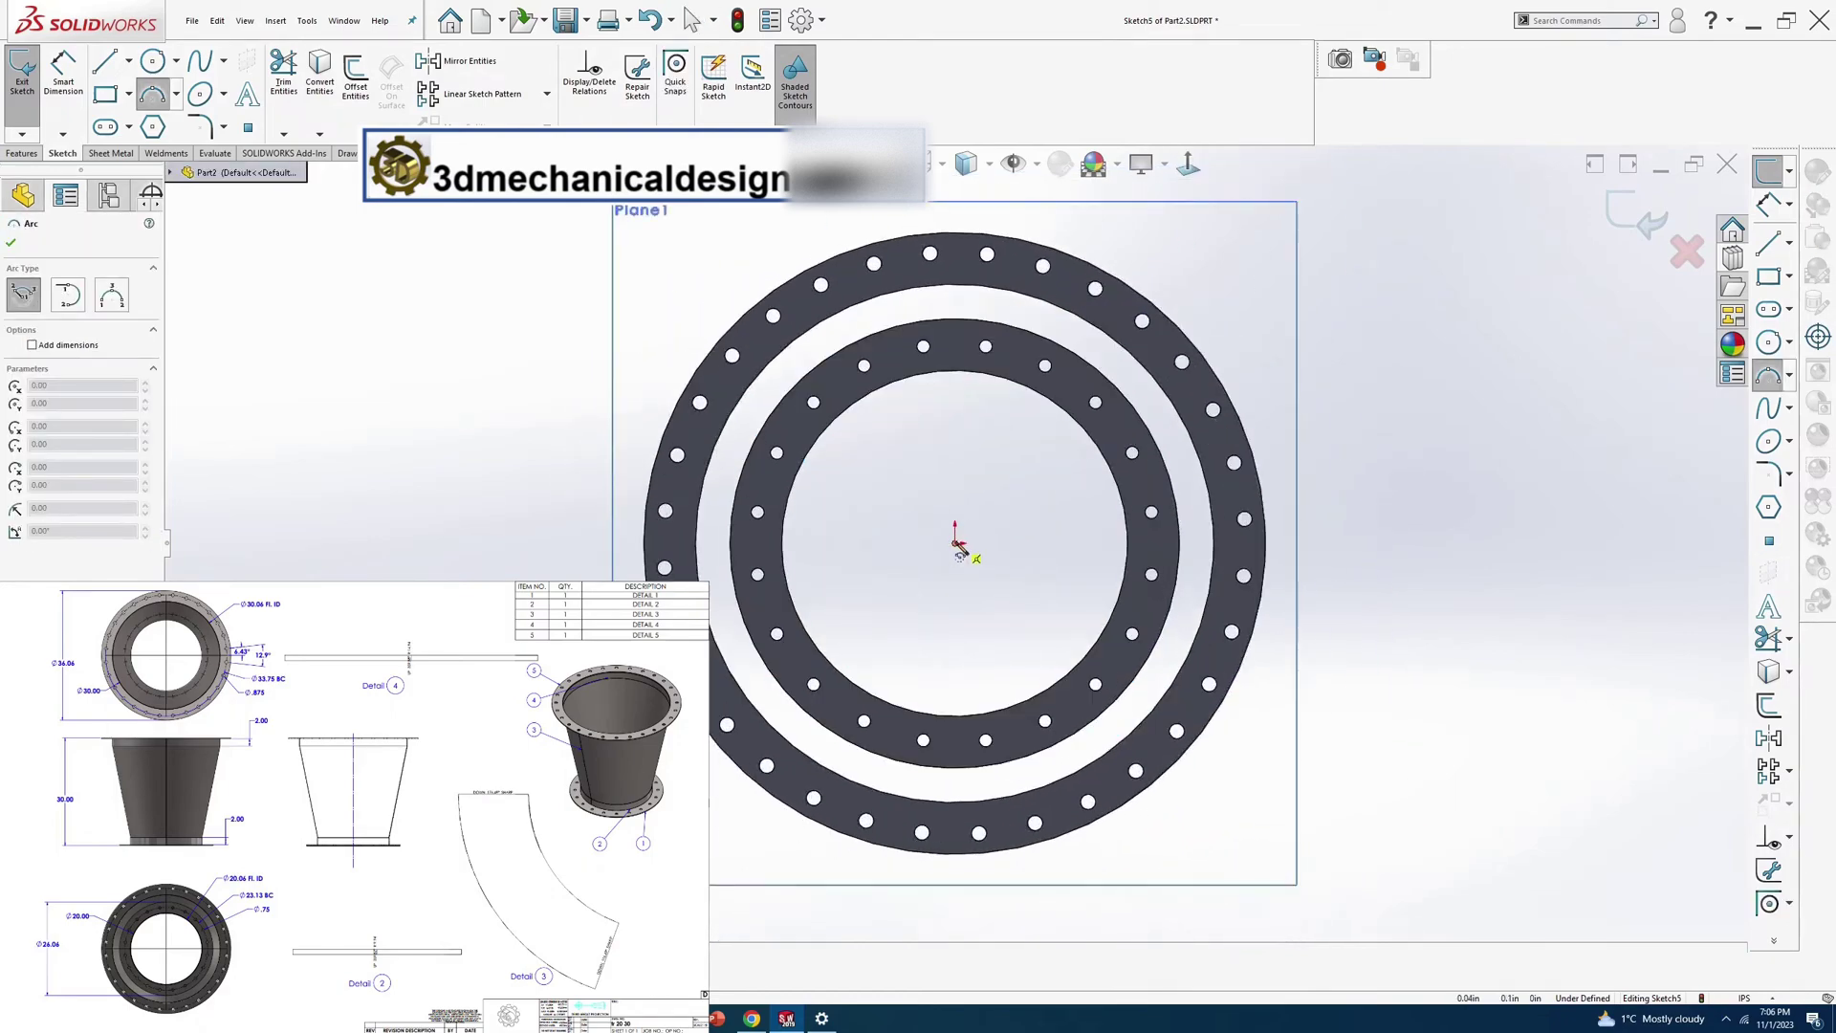
left_click(956, 542)
left_click(973, 392)
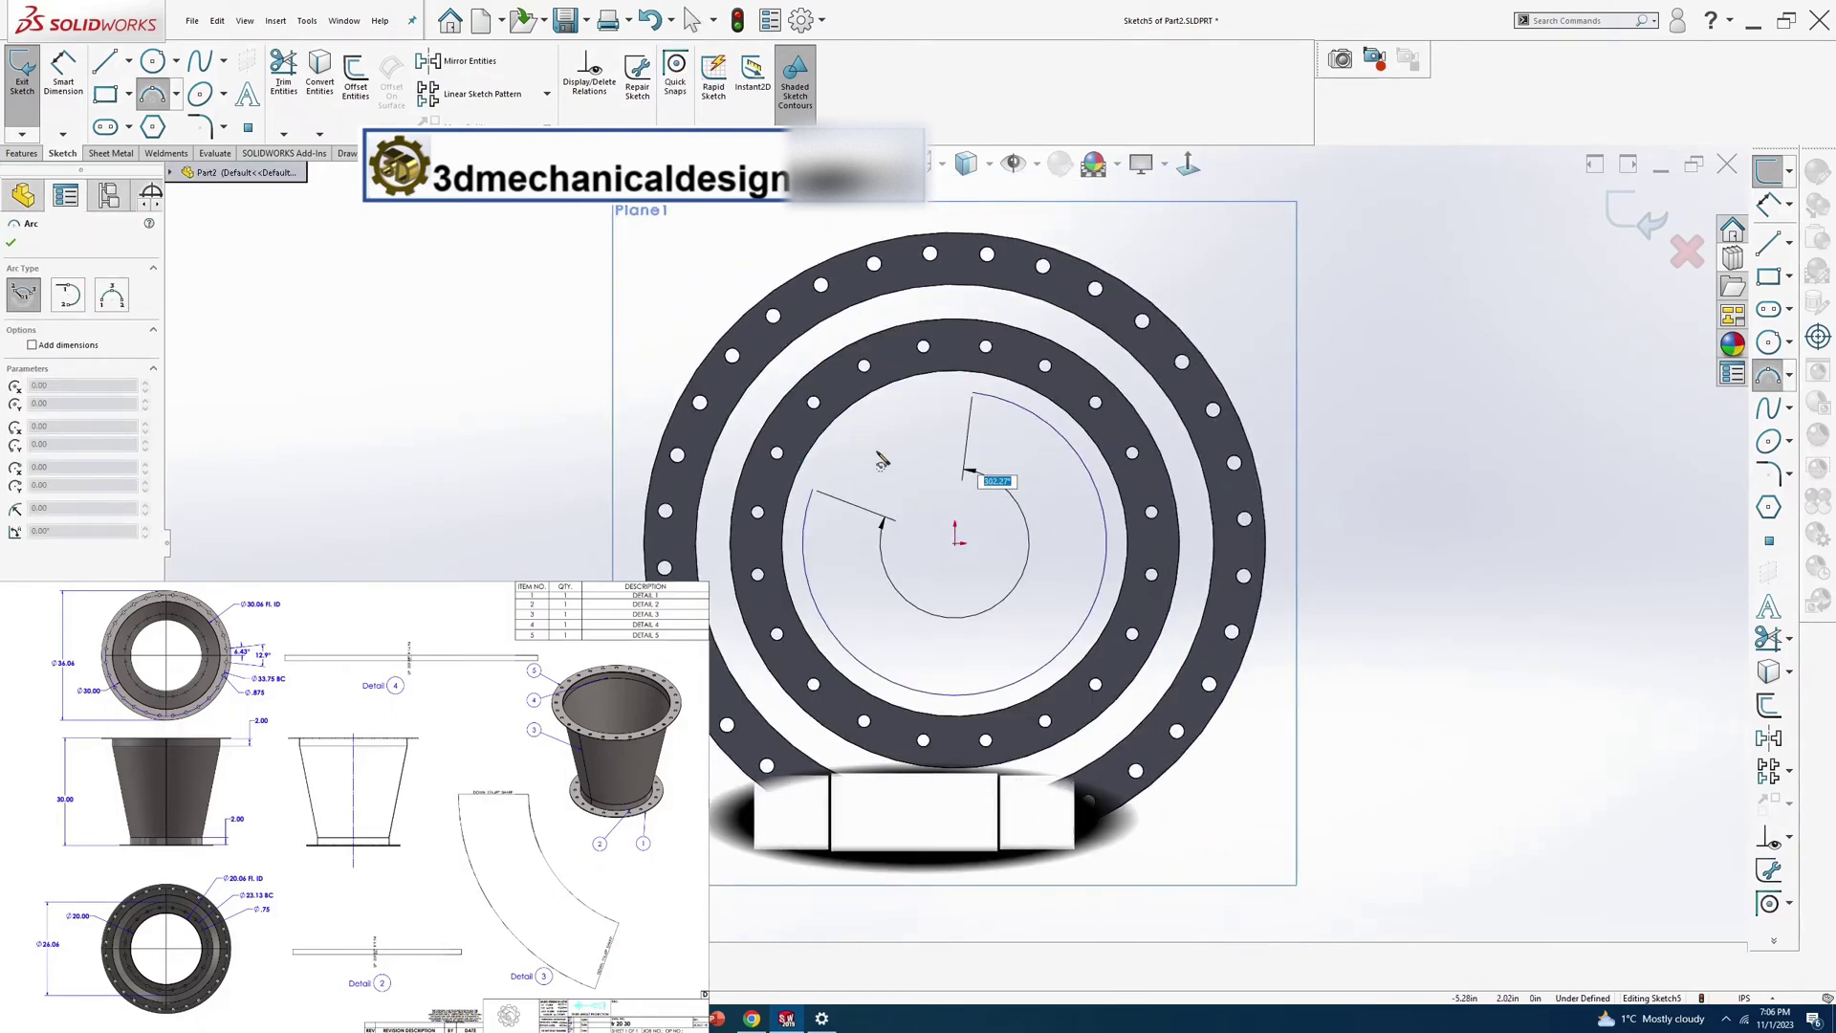
left_click(937, 395)
key("Escape")
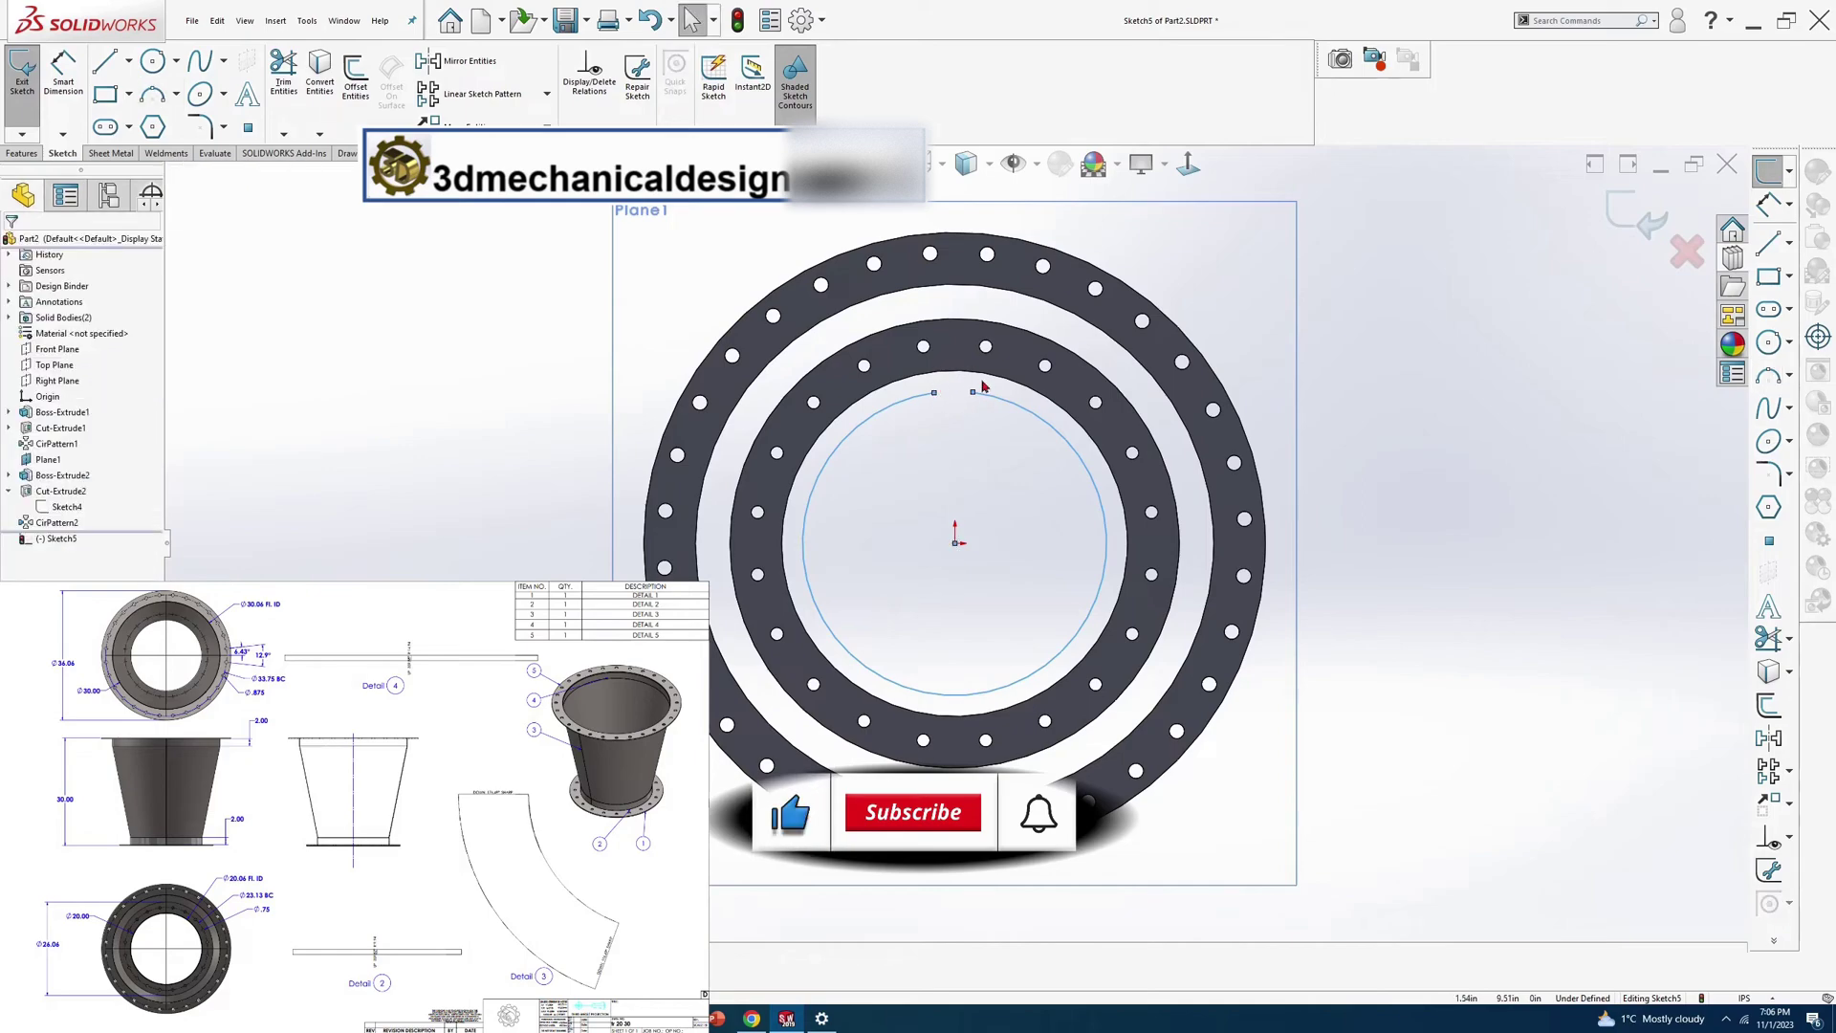
Draw a vertical construction line from the origin through the arc's gap to the small ring's outer edge
key("s")
left_click(1147, 403)
left_click(1152, 445)
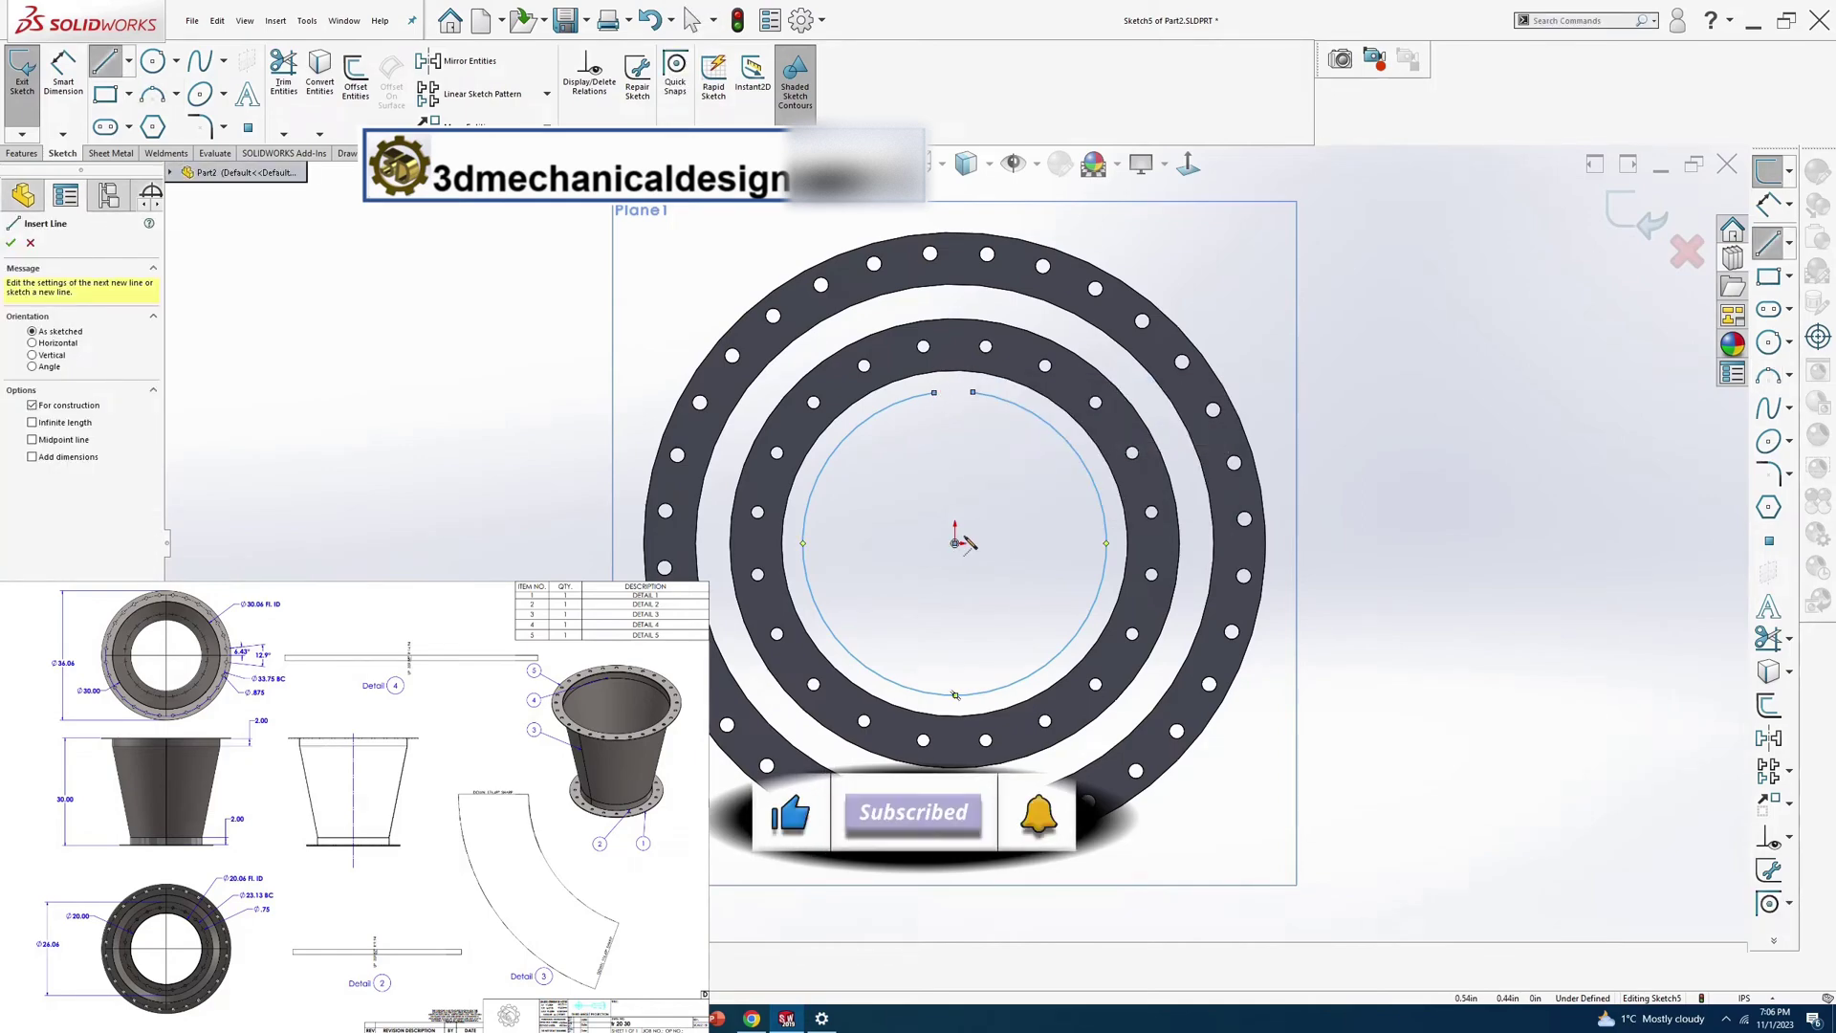
left_click(955, 543)
left_click(954, 320)
key("Escape")
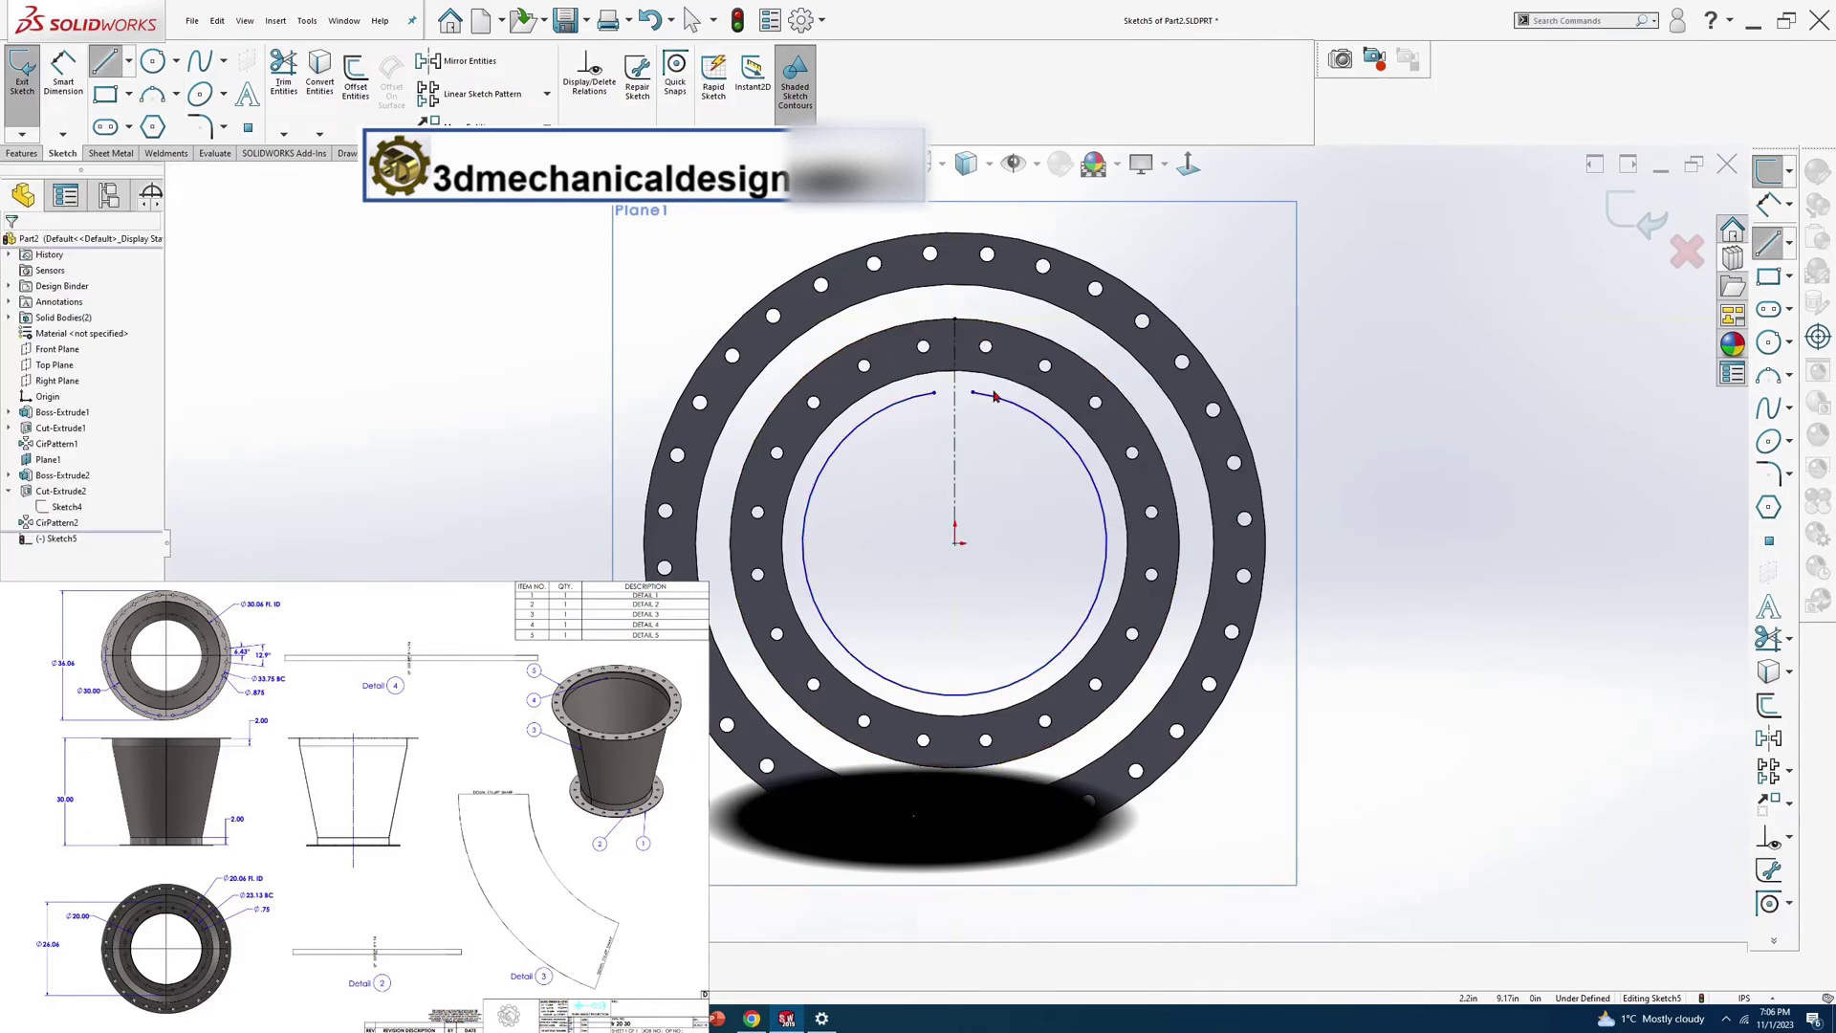
Make the arc's two endpoints symmetric about the vertical construction line
left_click(972, 392)
left_click(935, 392, "ctrl")
left_click(951, 417, "ctrl")
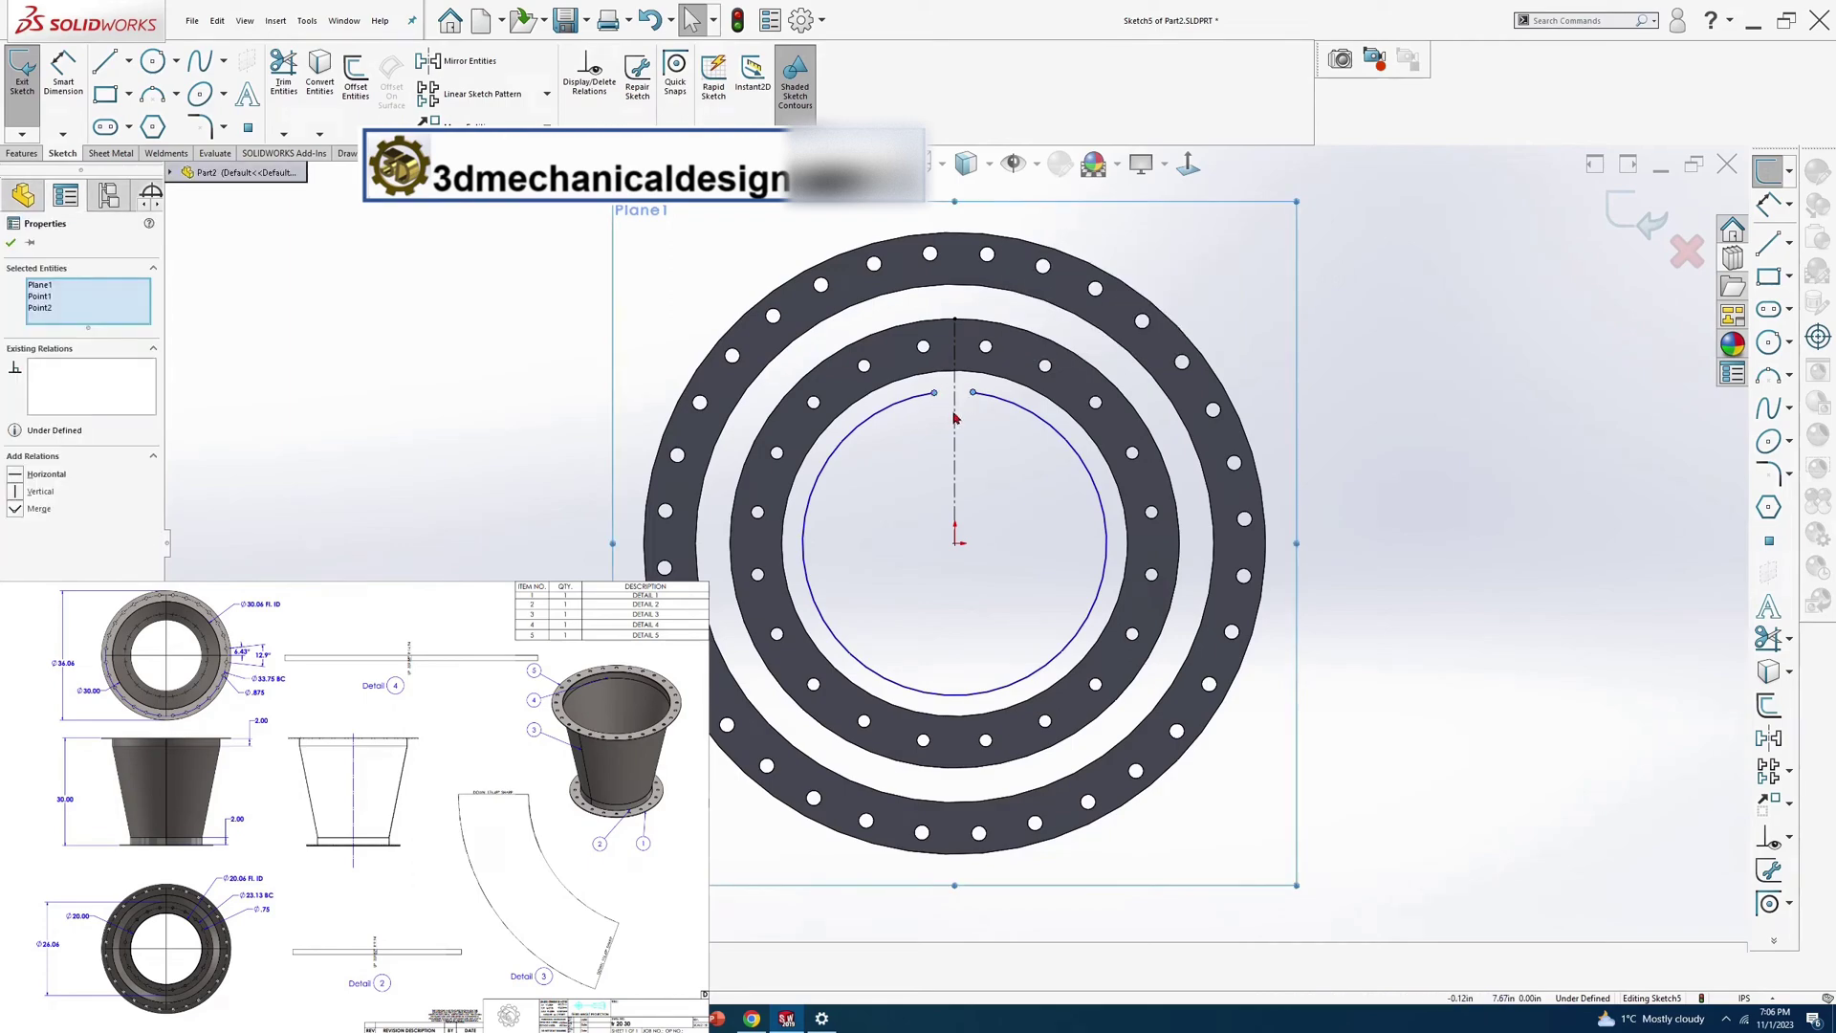
left_click(954, 414, "ctrl")
left_click(36, 480)
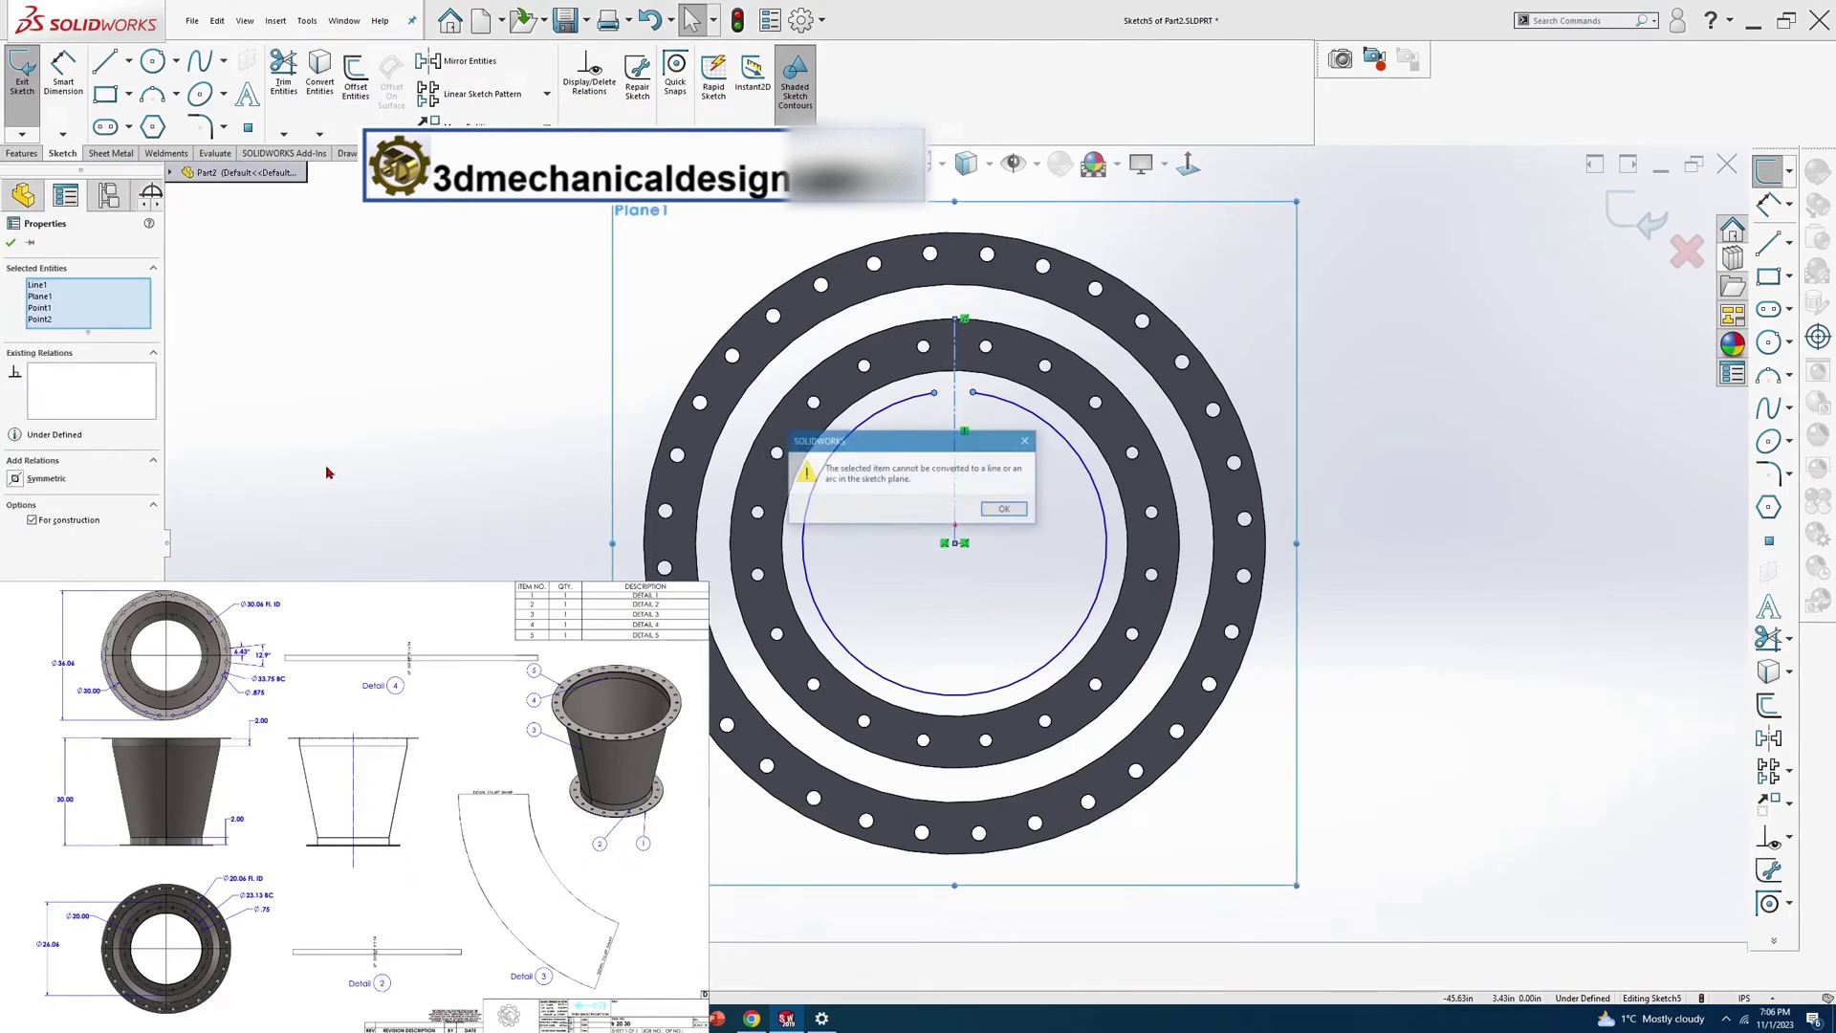
left_click(1002, 509)
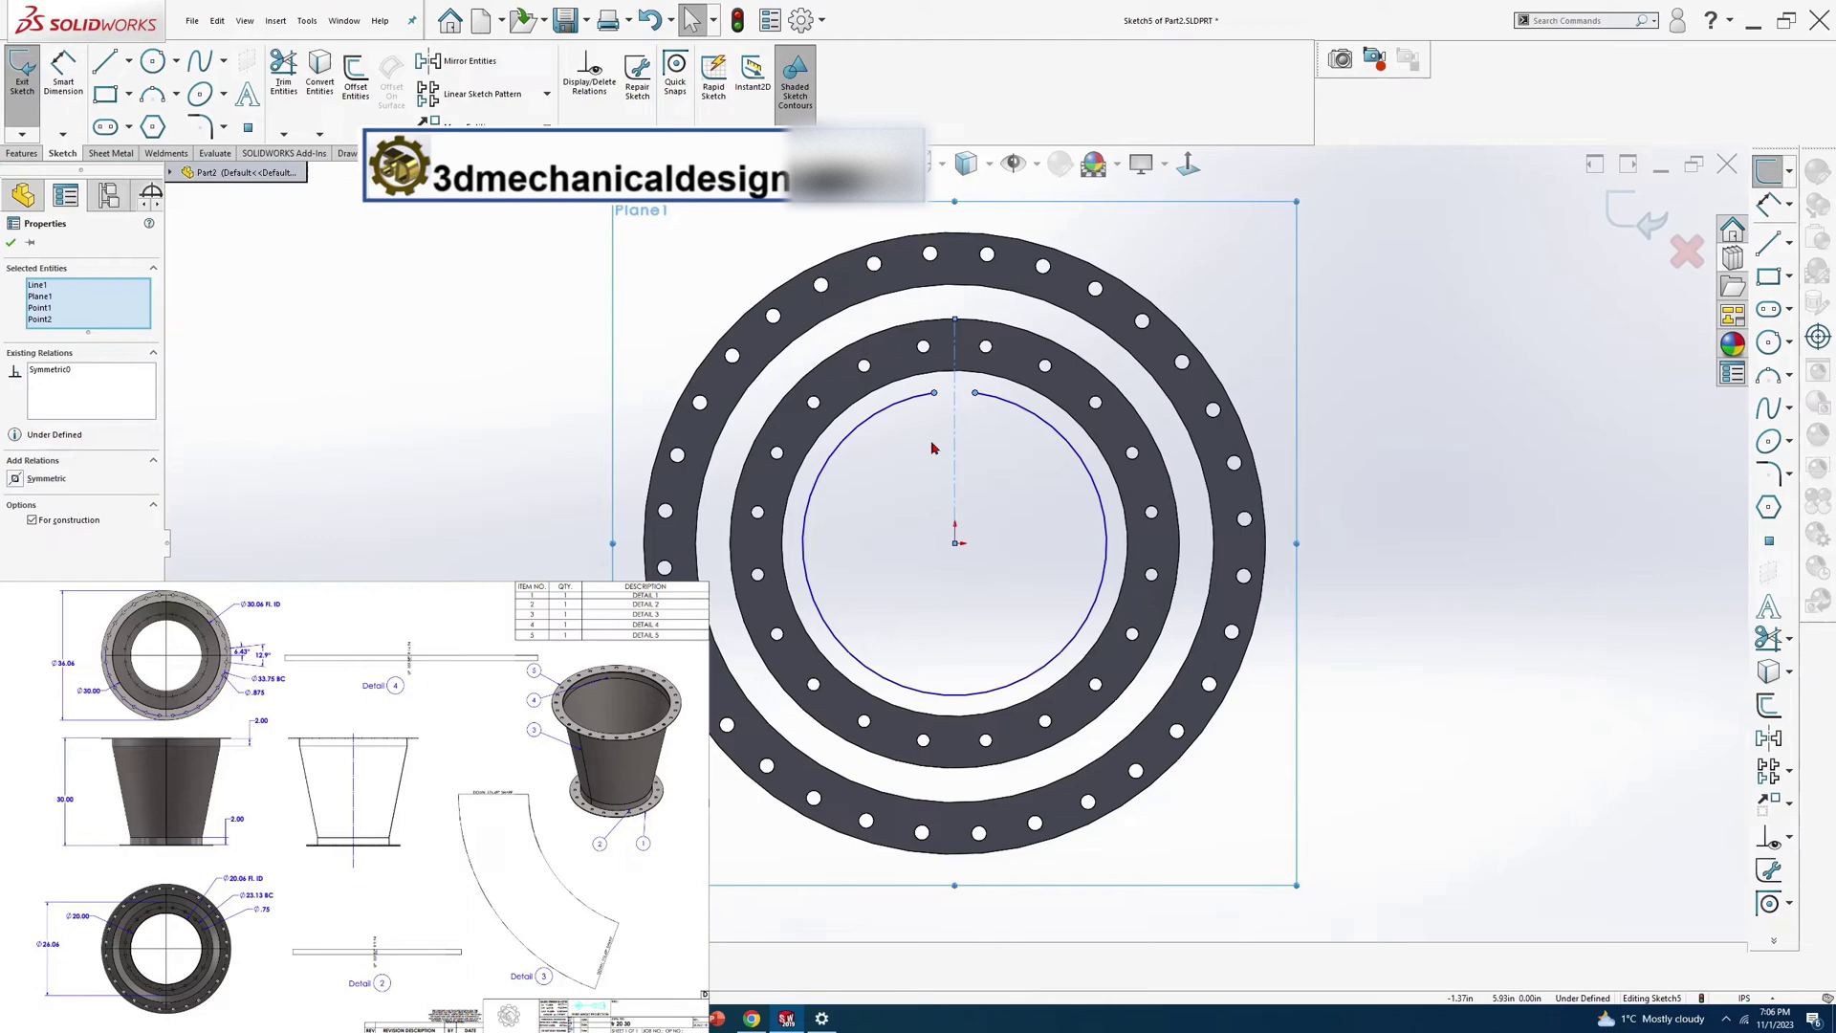
Dimension the gap between the arc's endpoints to 1/32 in
key("s")
left_click(997, 463)
left_click(934, 393)
left_click(974, 393)
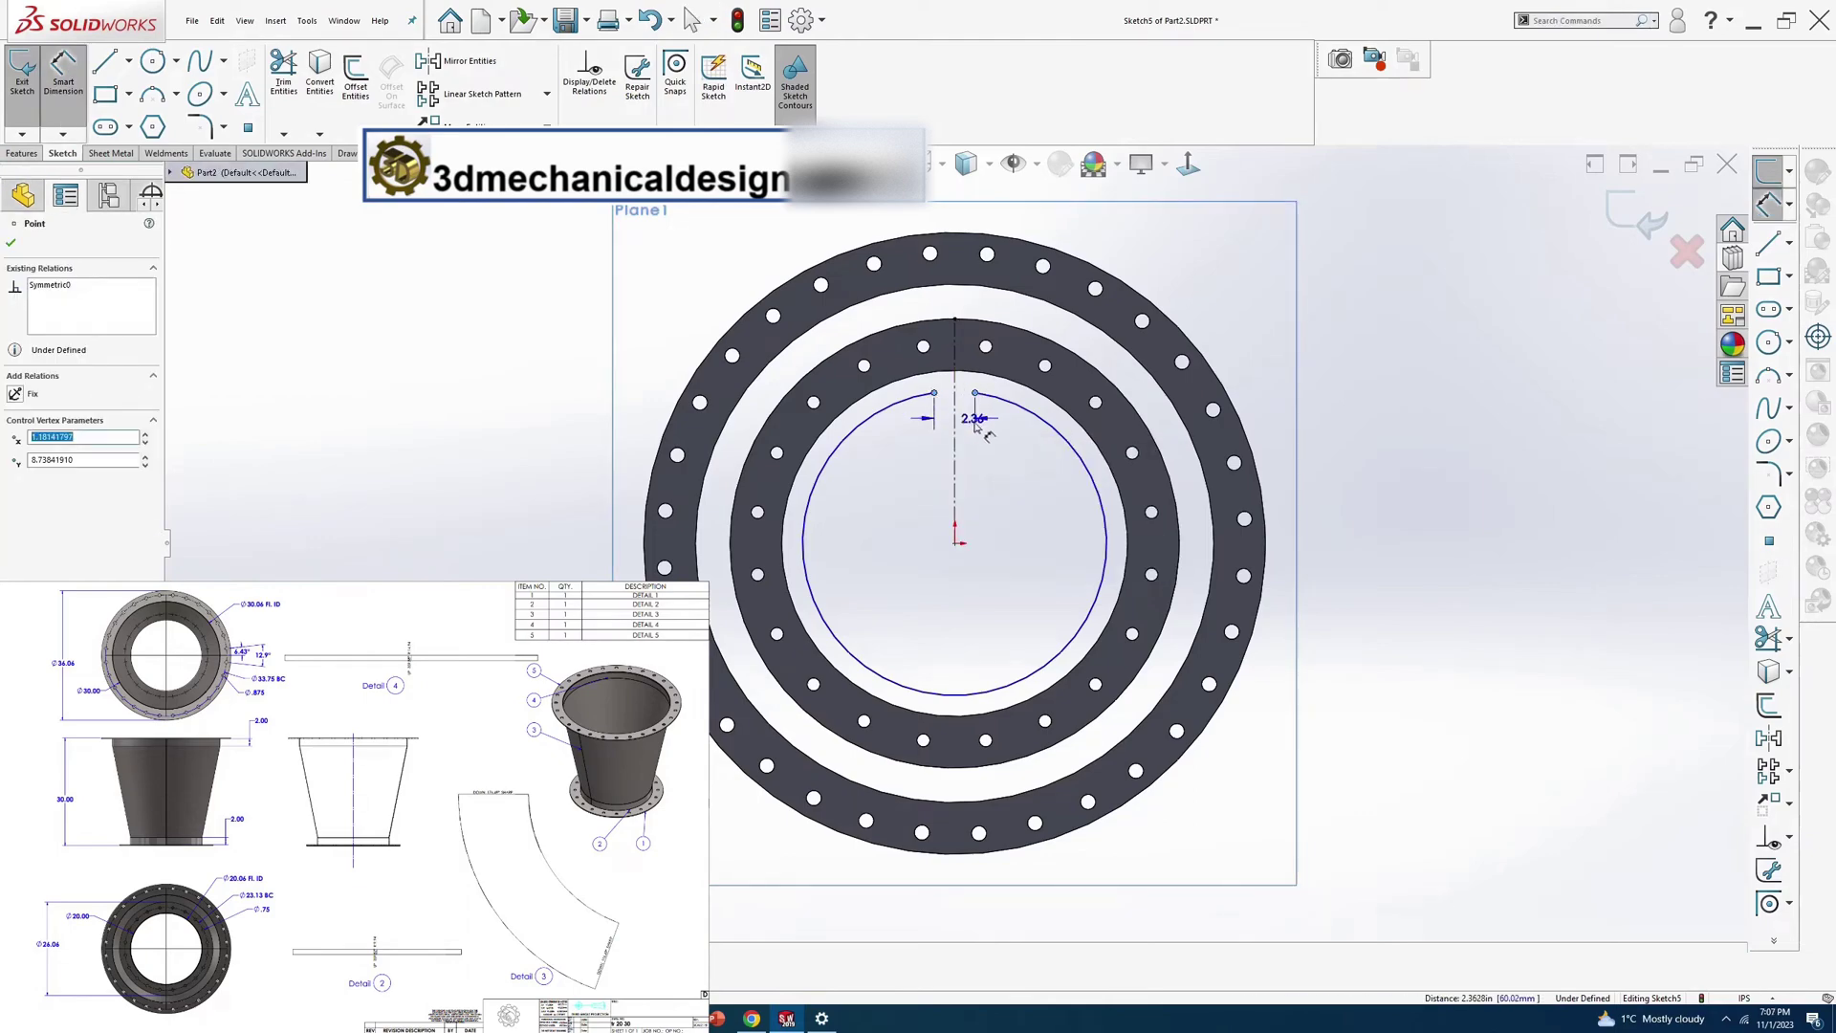
left_click(980, 428)
type("1.")
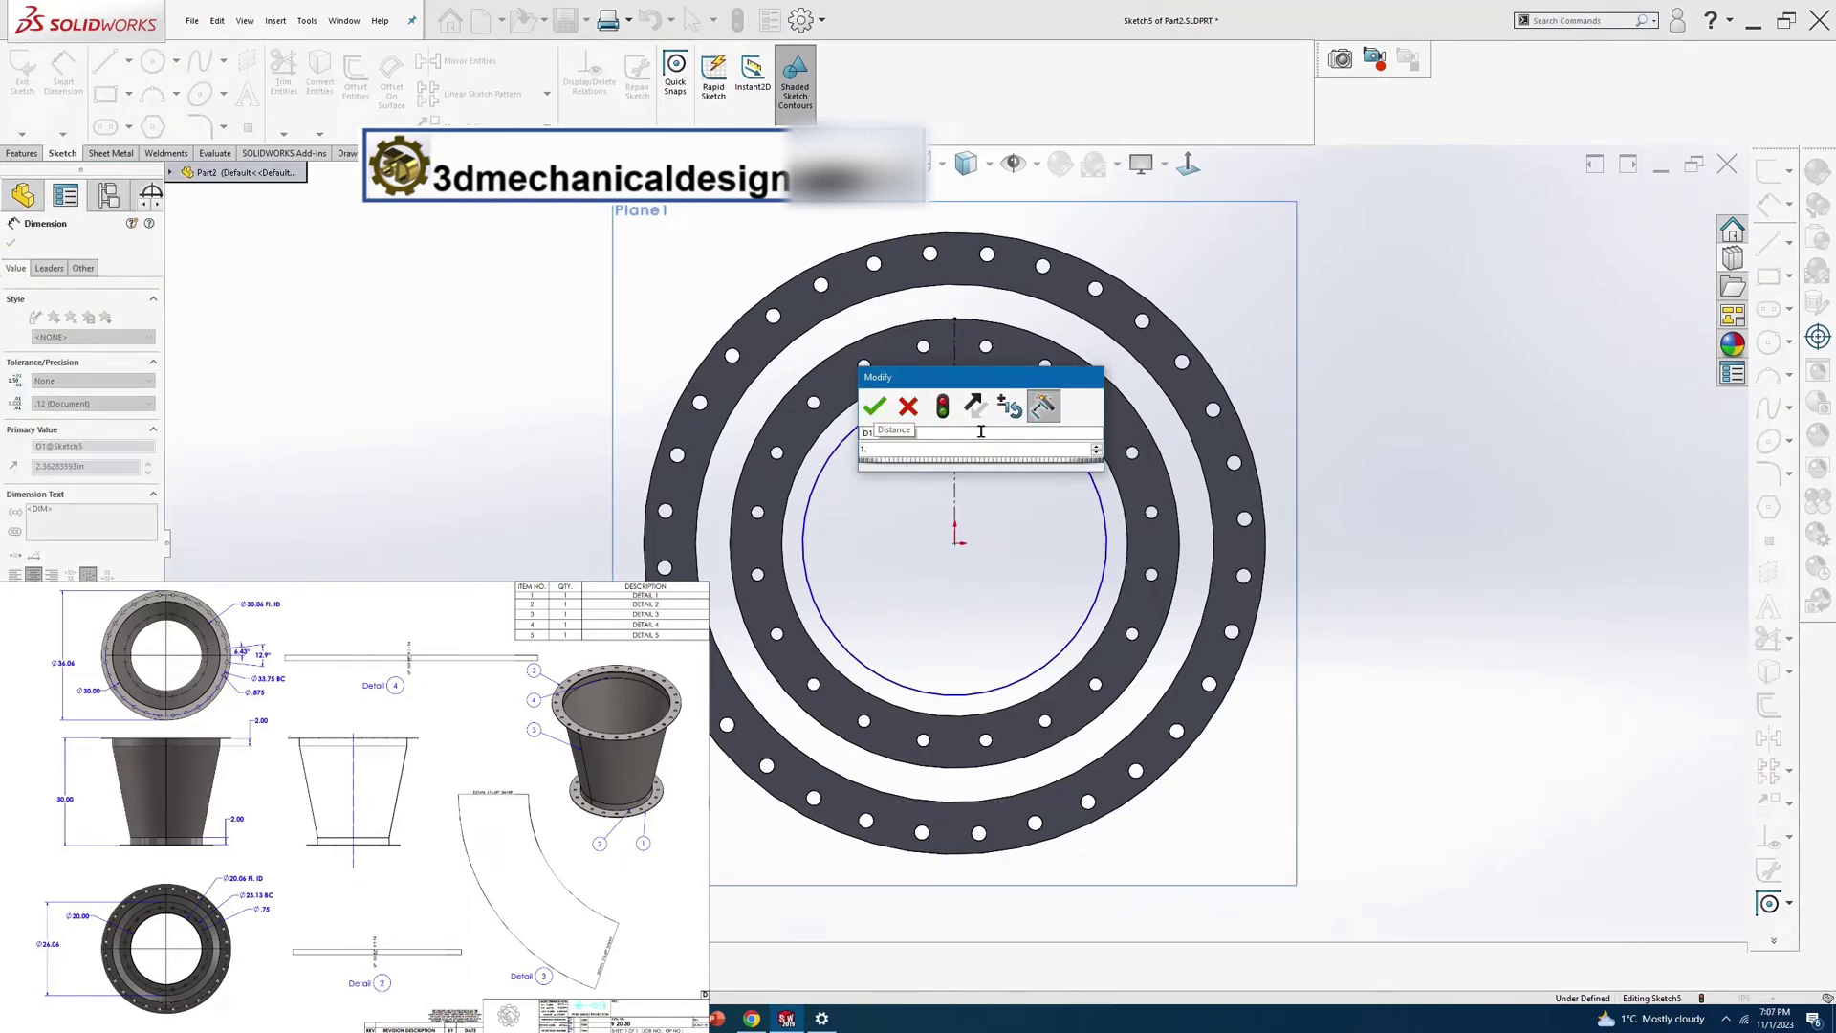
type("3")
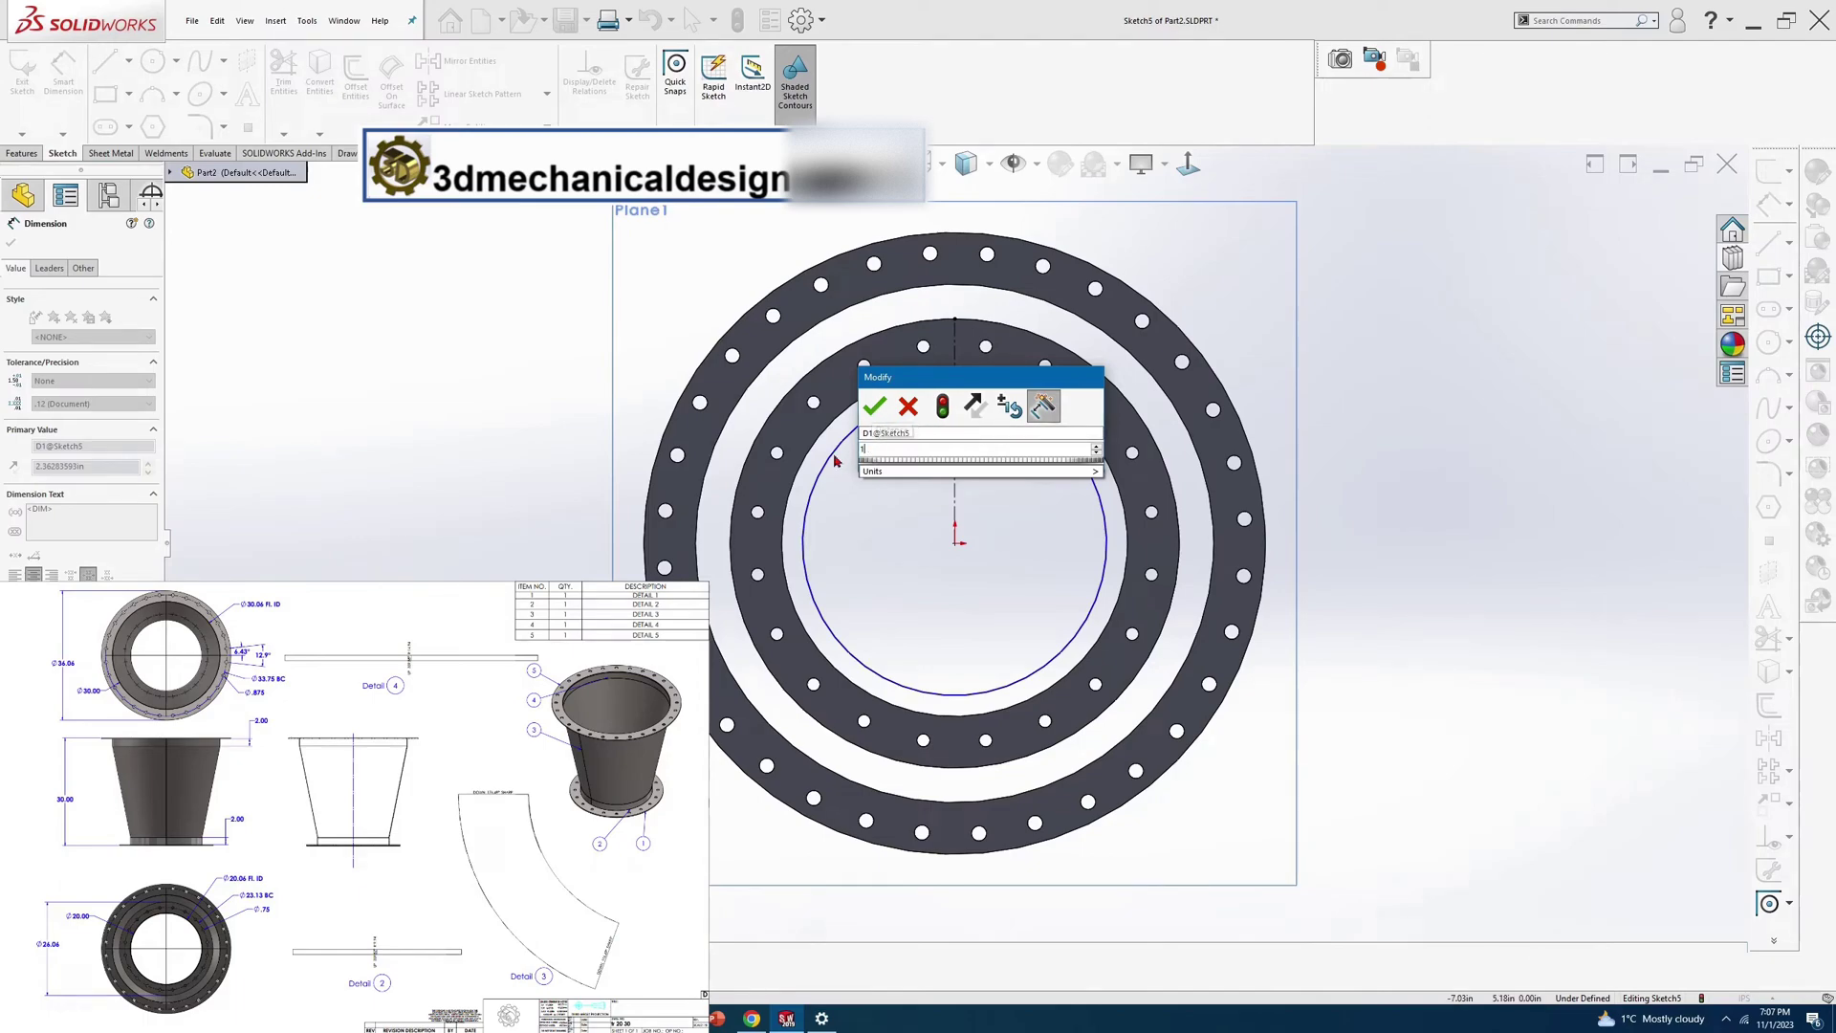
type("/32")
key("Return")
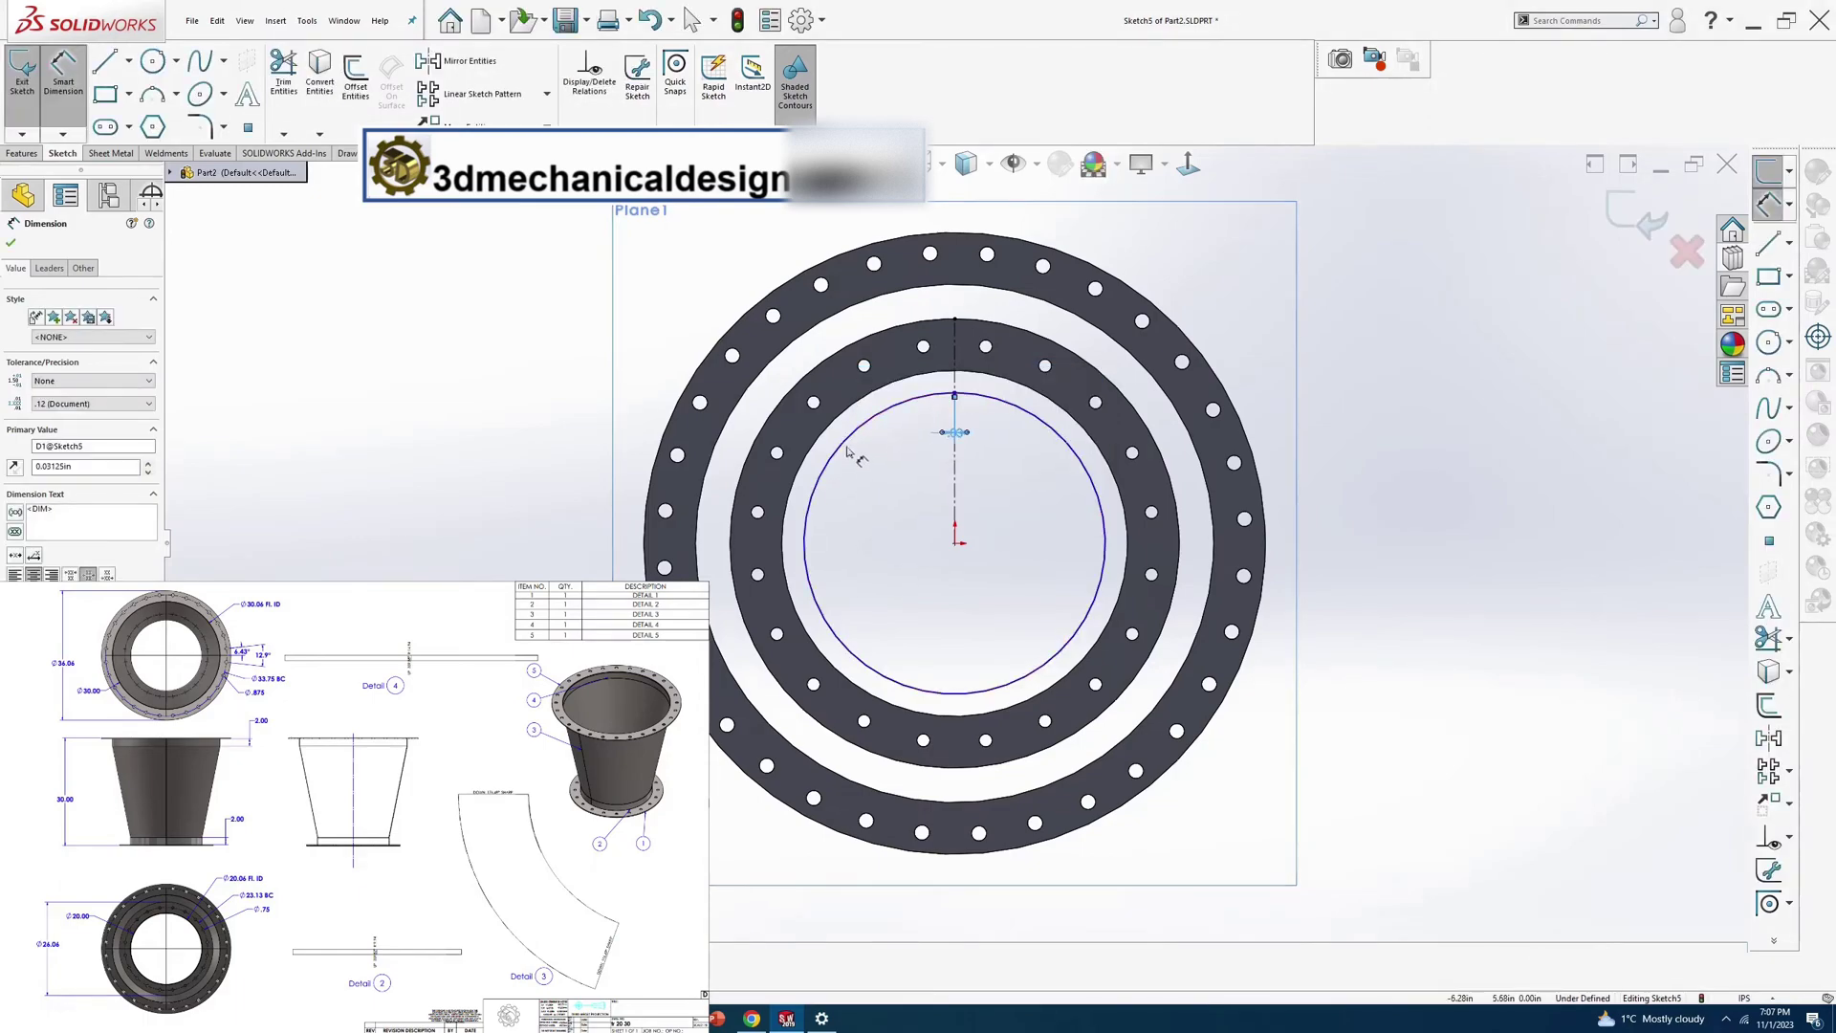
Dimension the arc's radius to 10 in
left_click(839, 446)
left_click(542, 390)
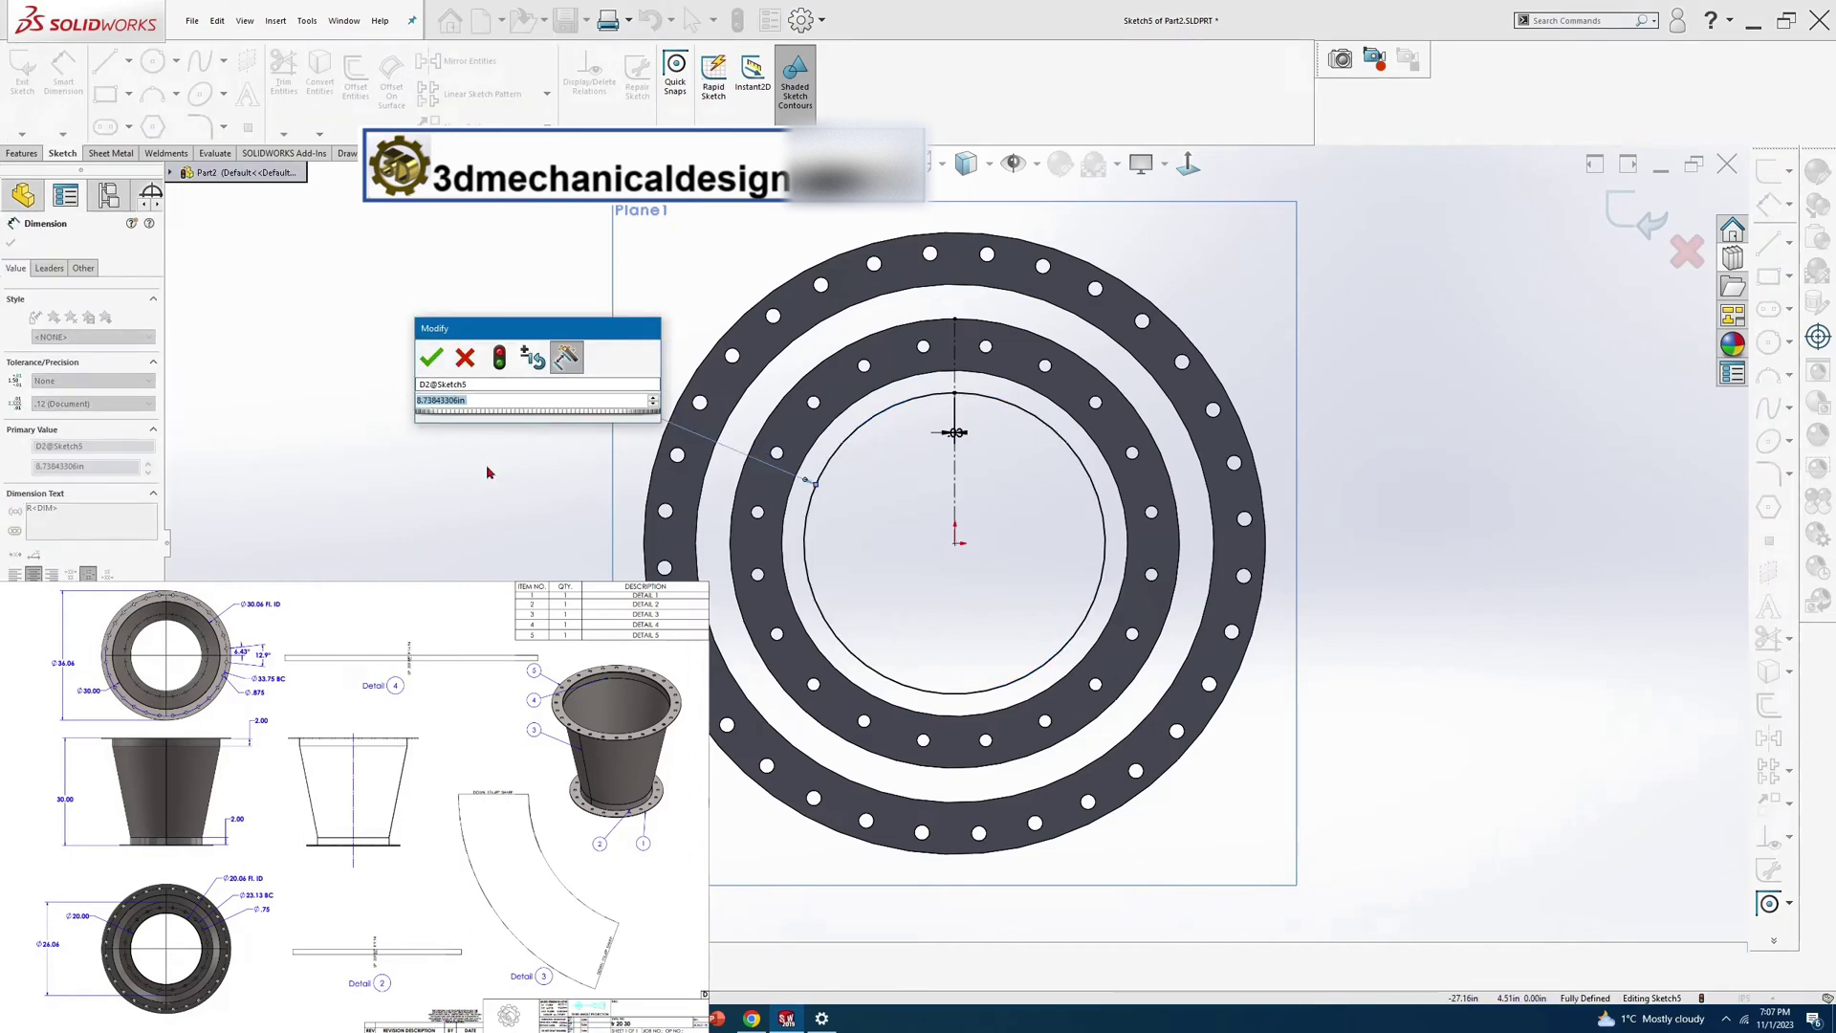
type("10")
key("Return")
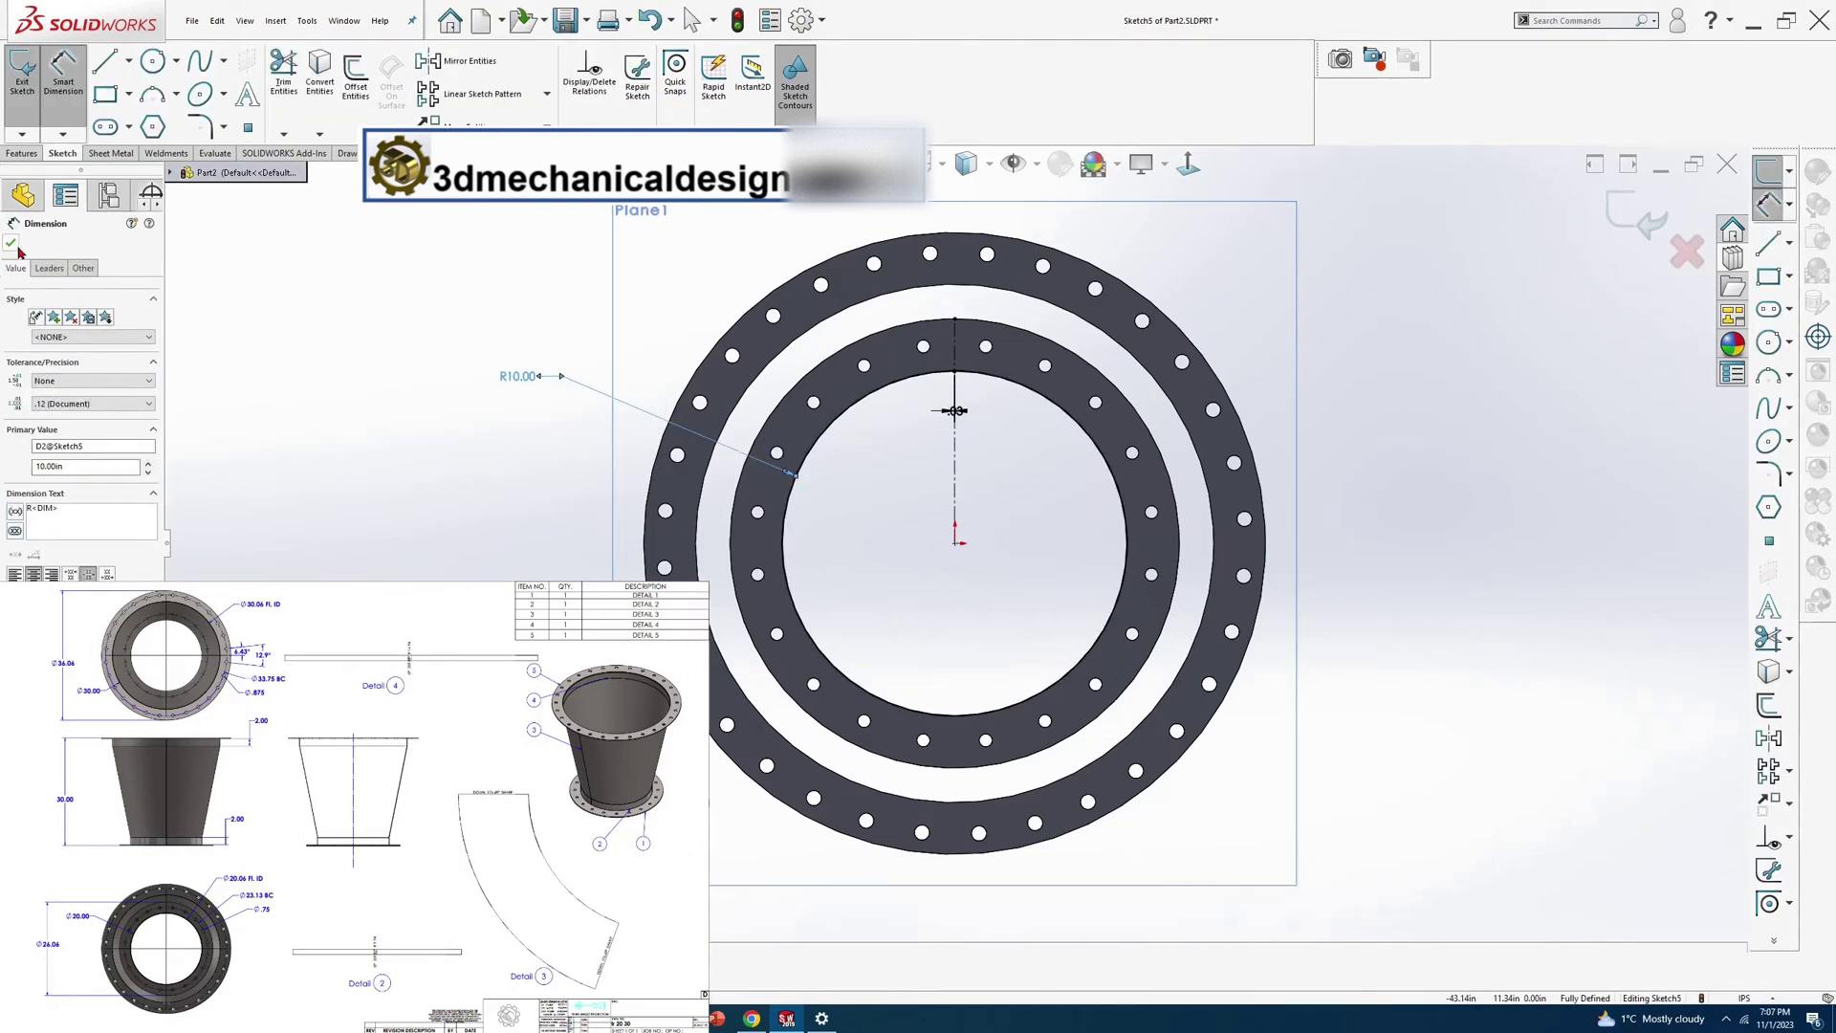
left_click(12, 244)
Create a sheet metal base flange from the open arc, blind 2 in deep toward the large ring
left_click(111, 153)
left_click(27, 77)
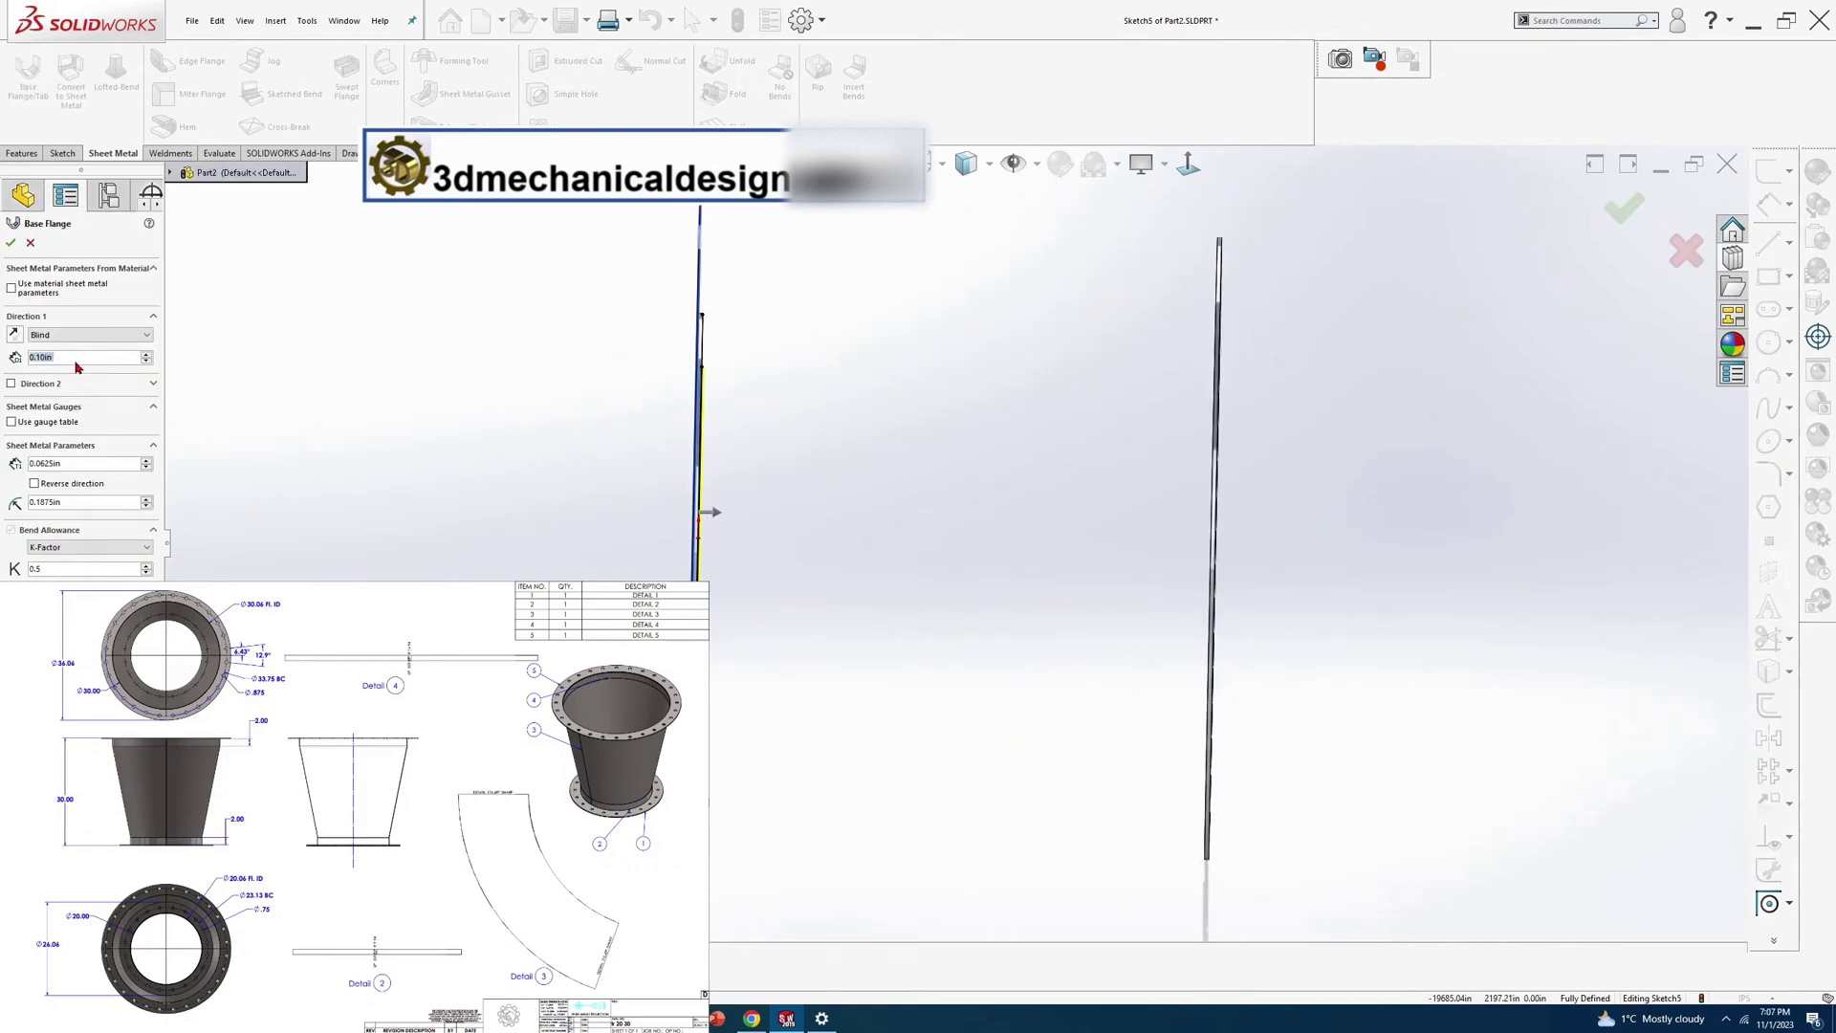
type("2")
key("Return")
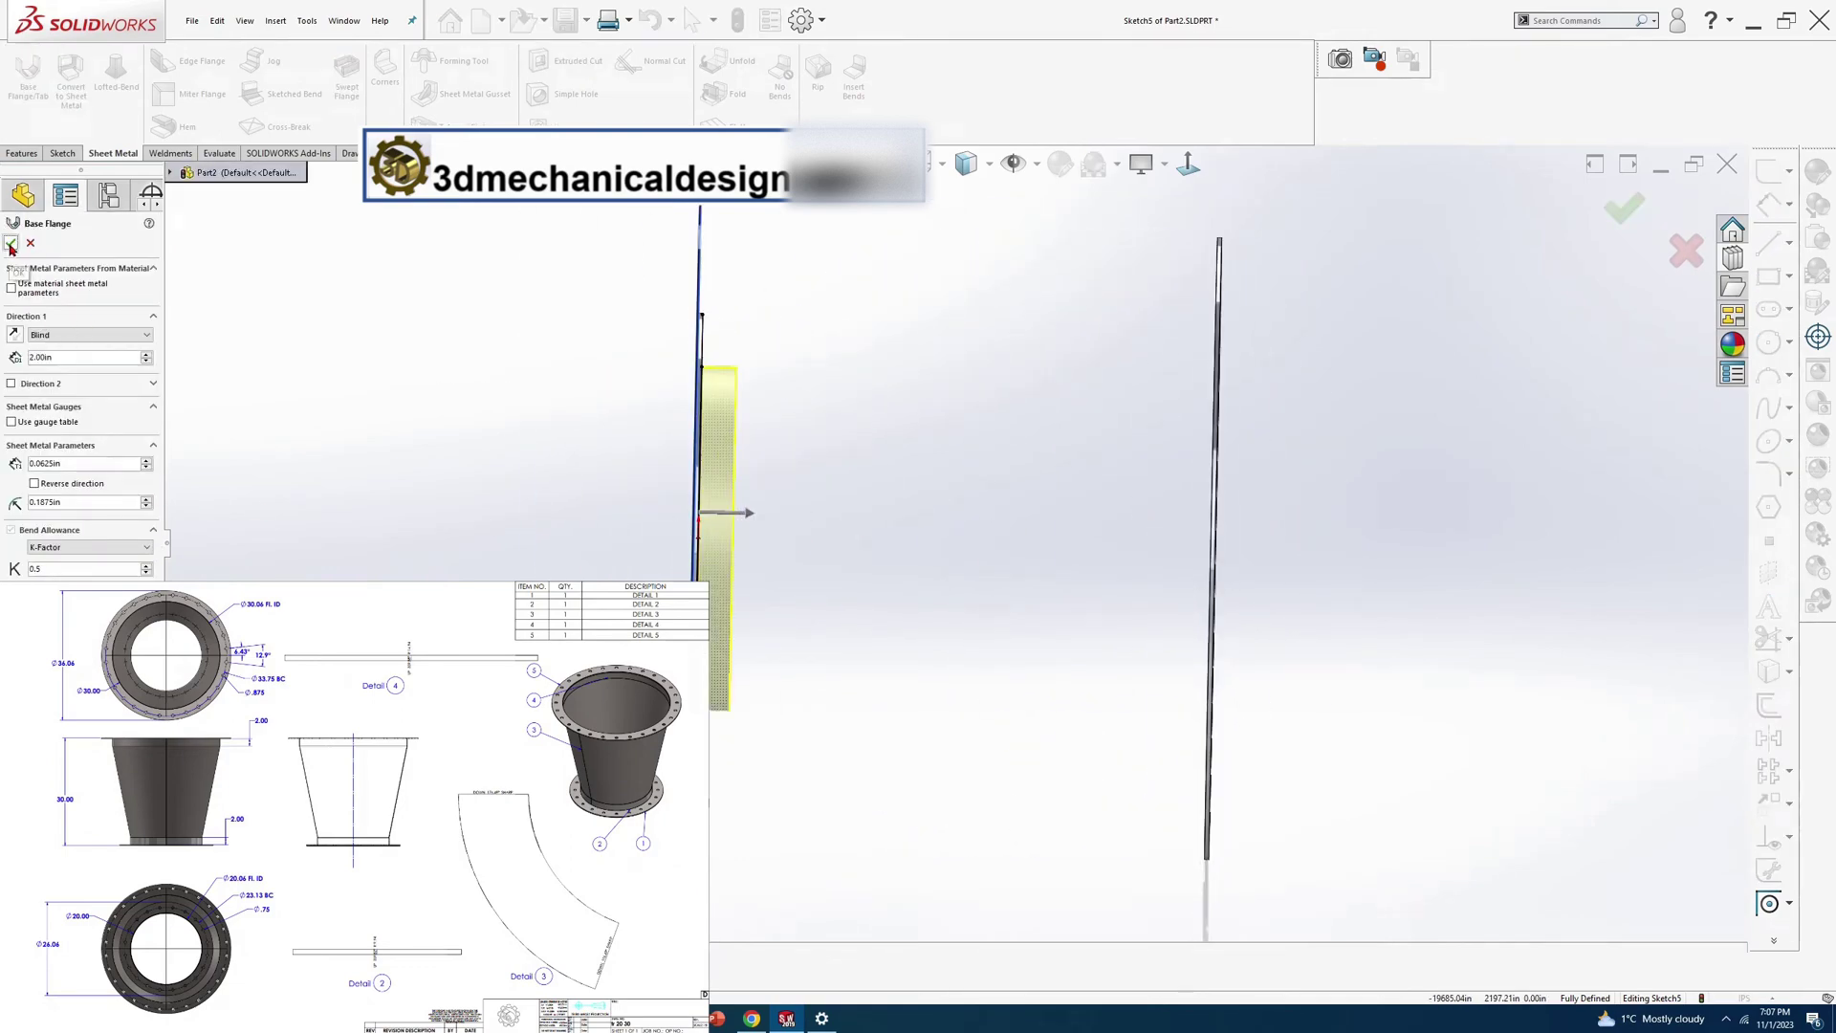
Start a sketch on the large flange ring's face and view it head-on
middle_click_drag(926, 519, 1005, 520)
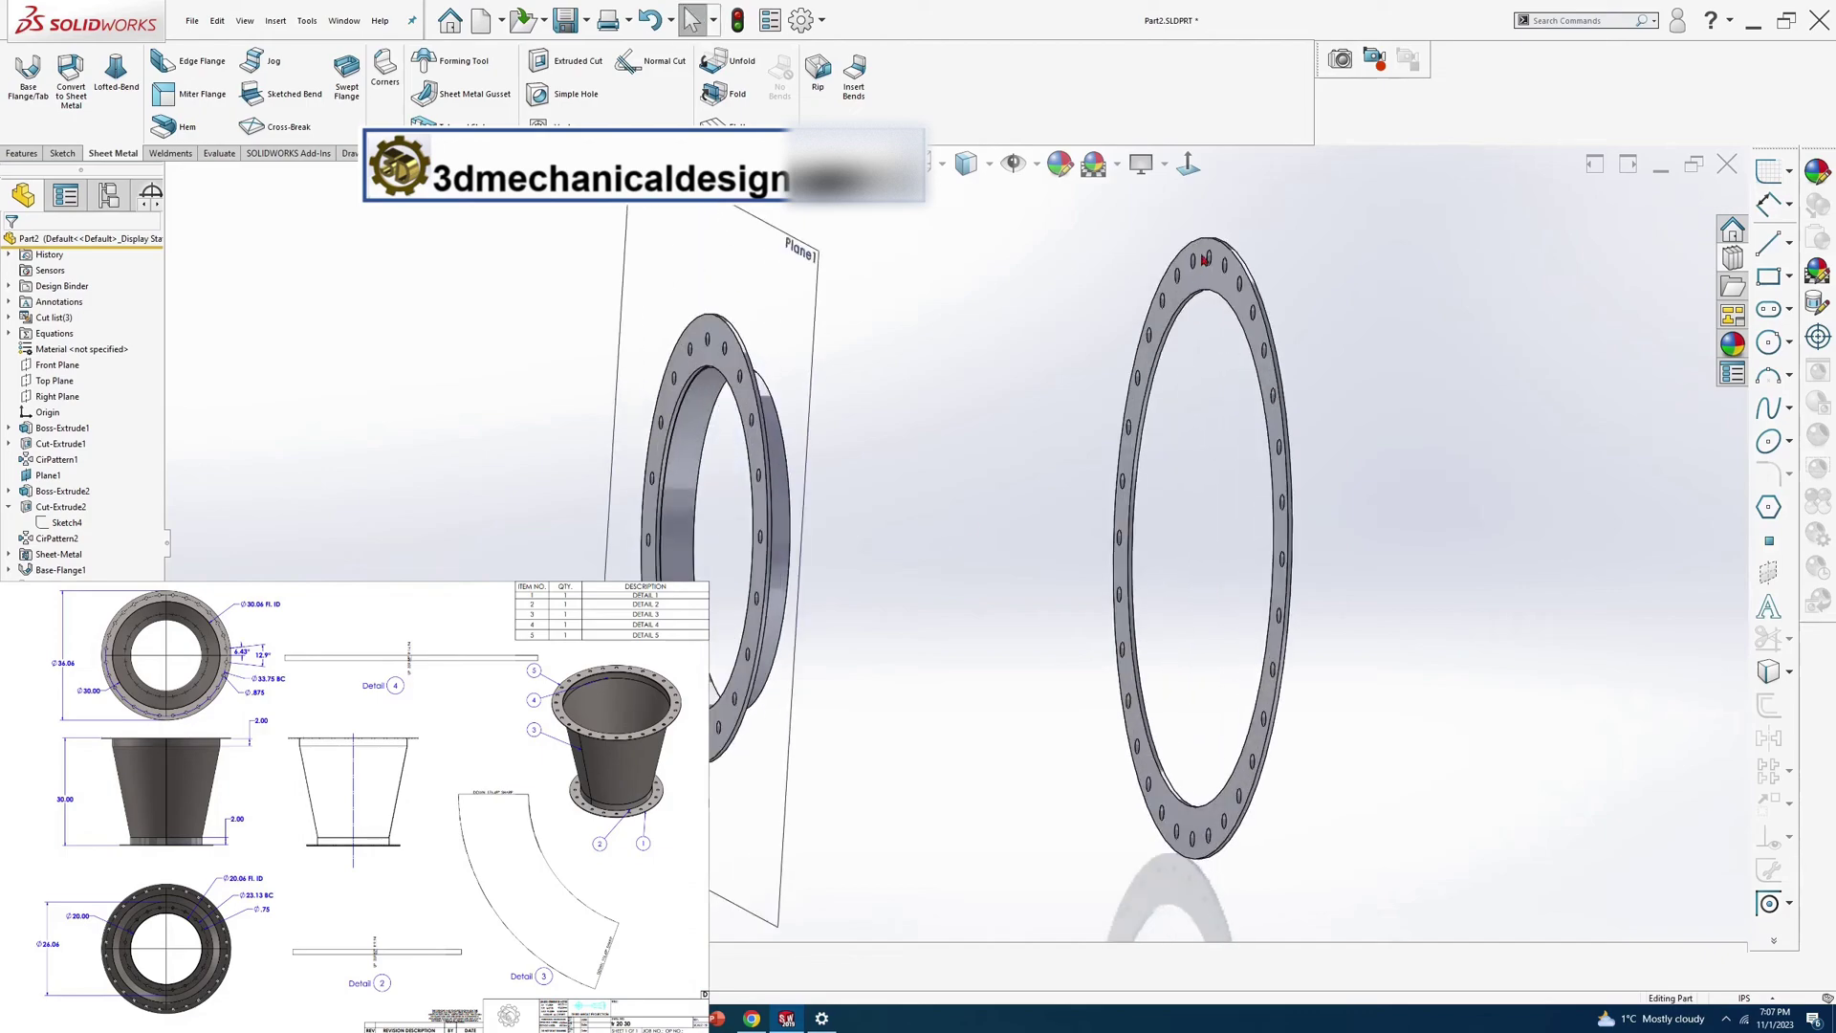
left_click(1202, 269)
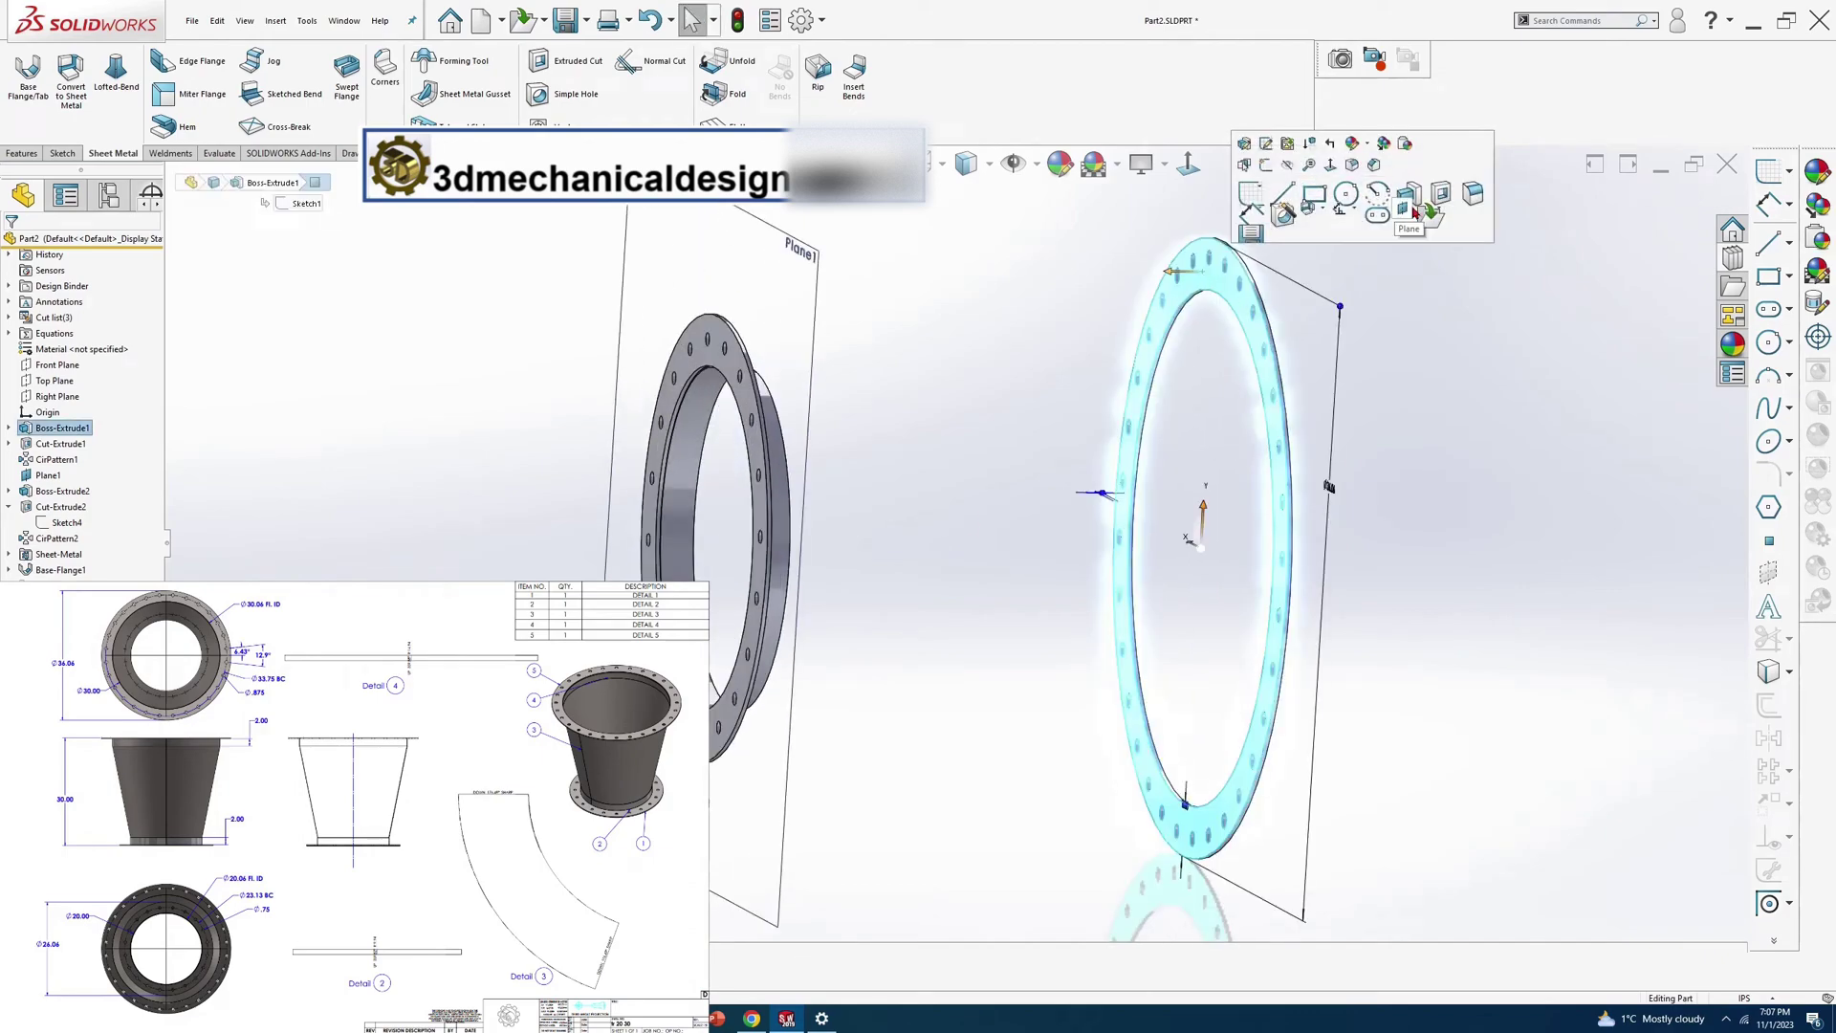
left_click(933, 361)
left_click(1192, 287)
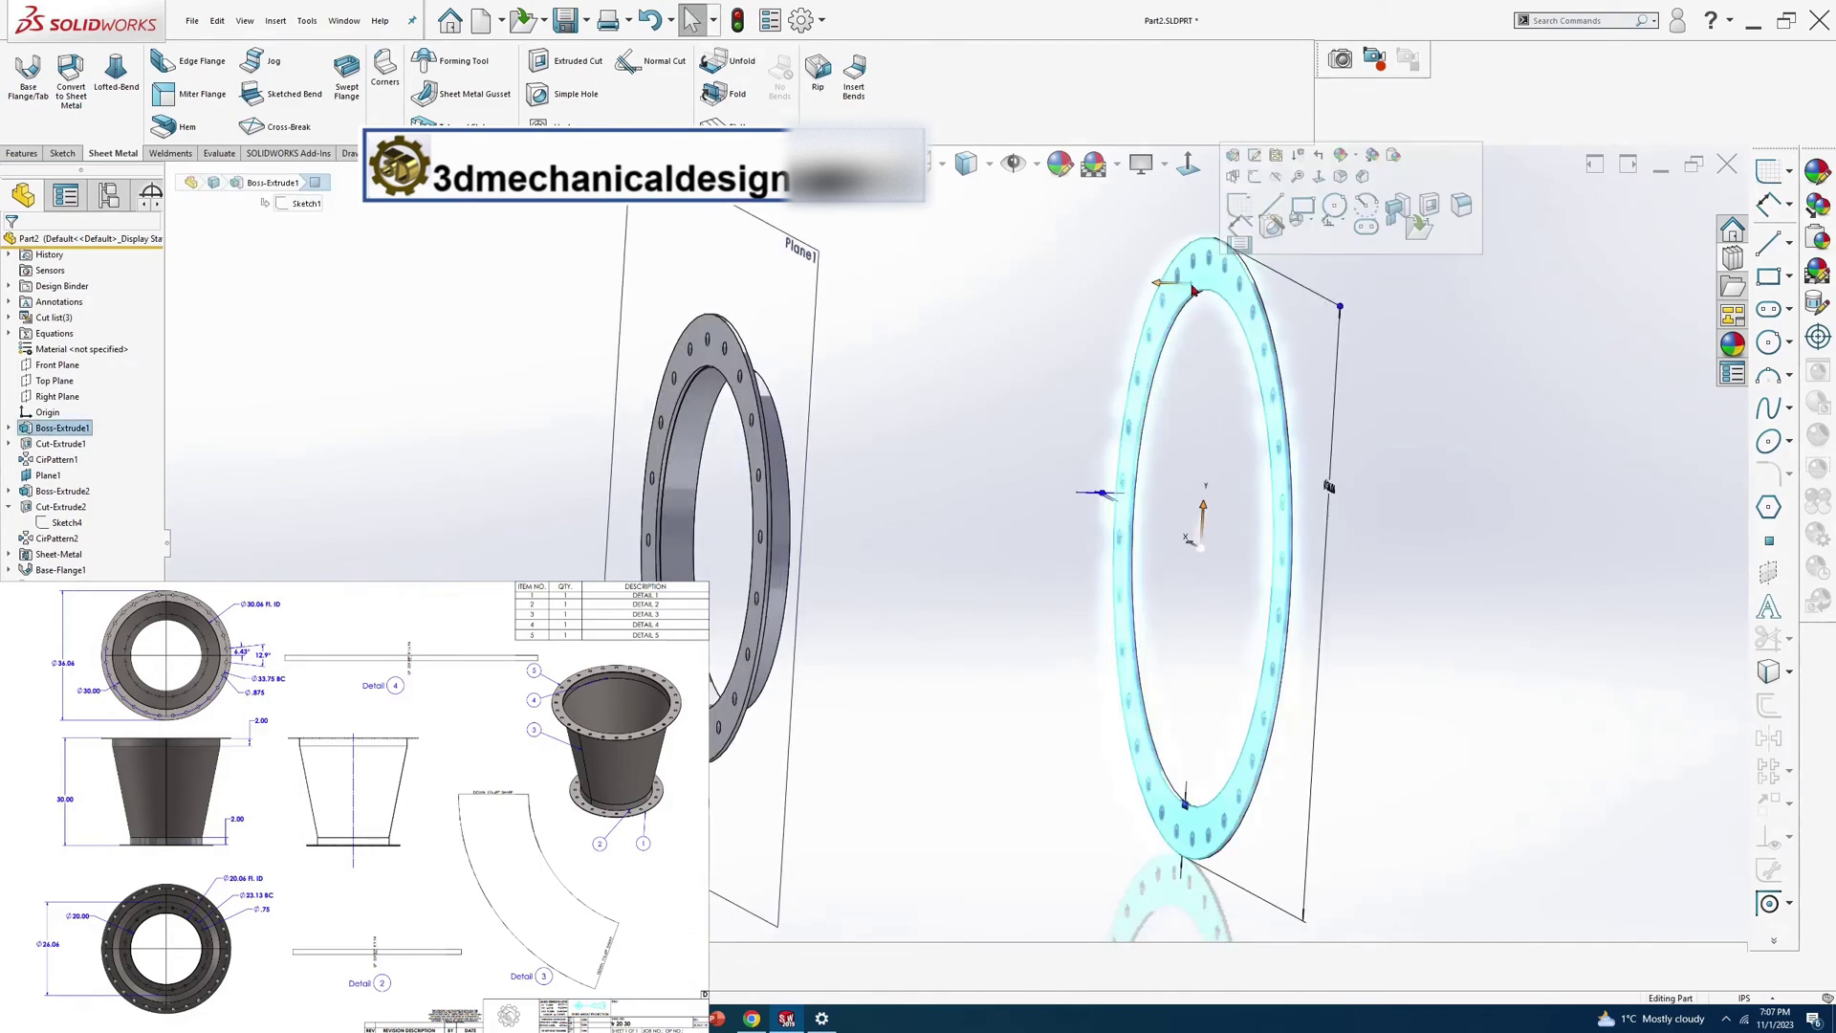
key("s")
left_click(1234, 305)
mouse_move(1245, 333)
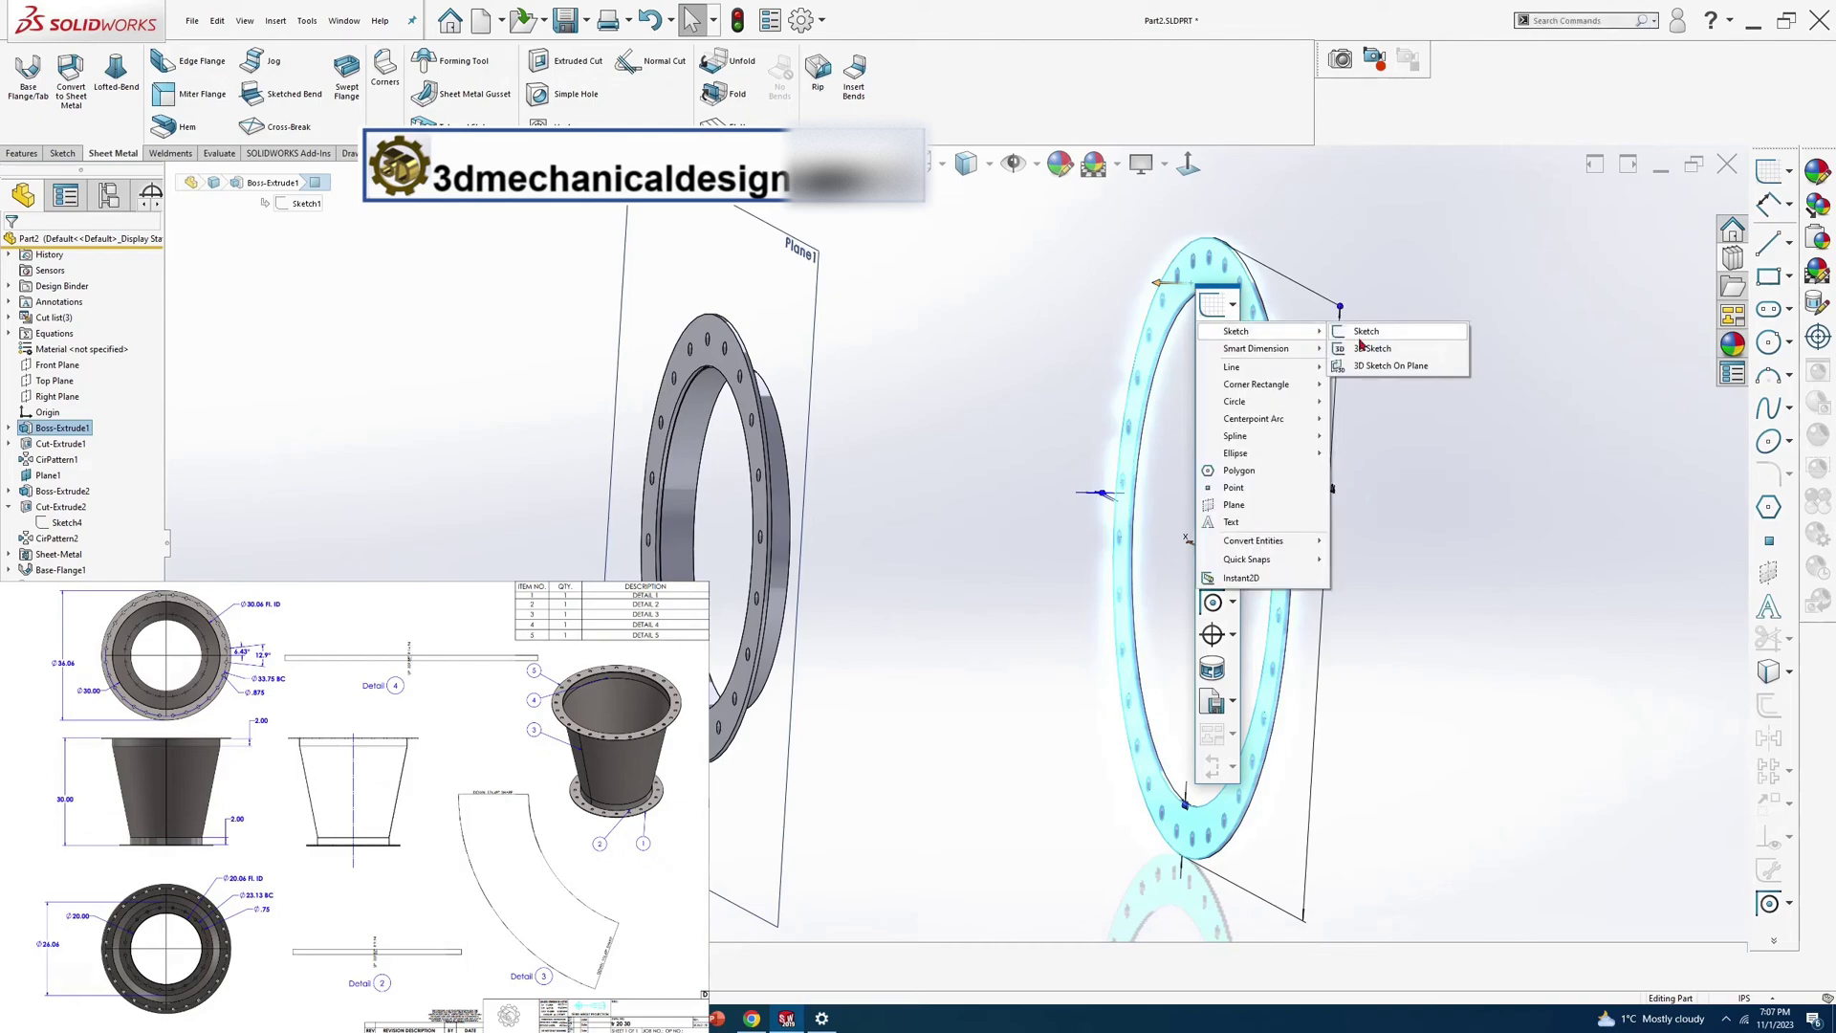
left_click(1362, 342)
left_click(1189, 164)
Sketch a nearly closed centerpoint arc of about 14 in radius around the origin, its endpoints on either side of the vertical axis
key("s")
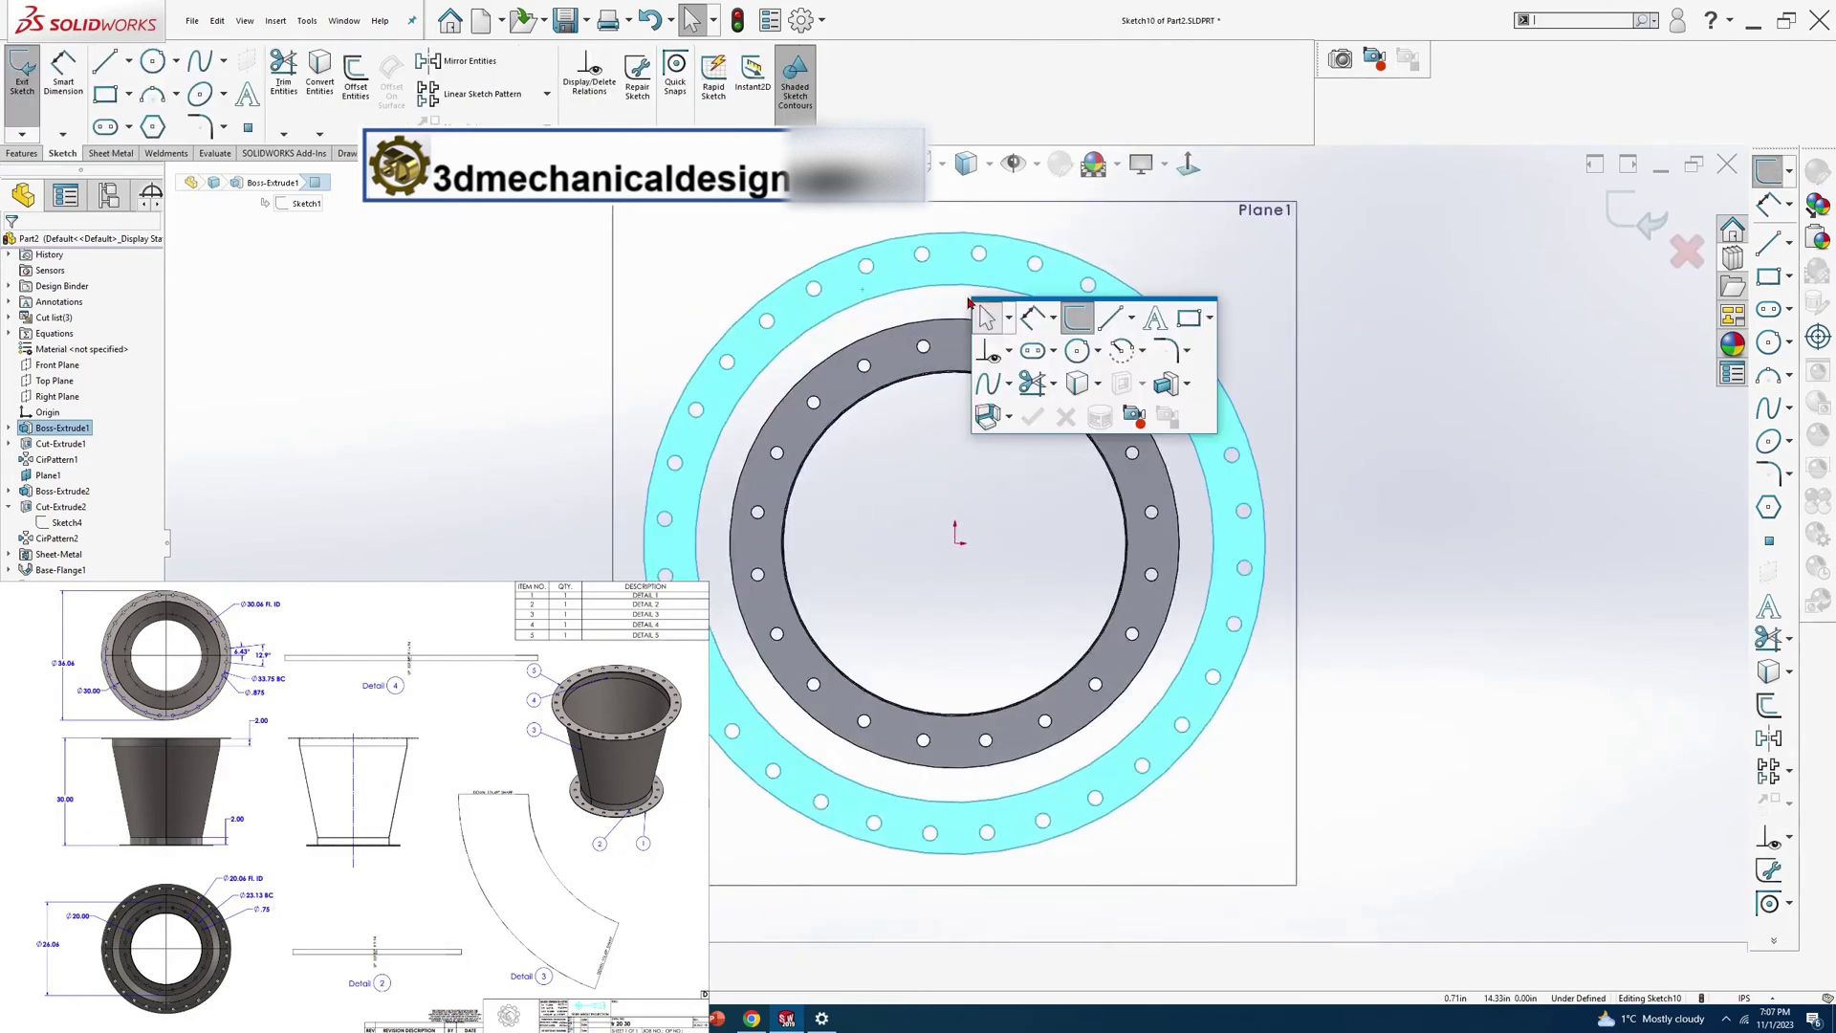
left_click(1121, 350)
left_click(958, 541)
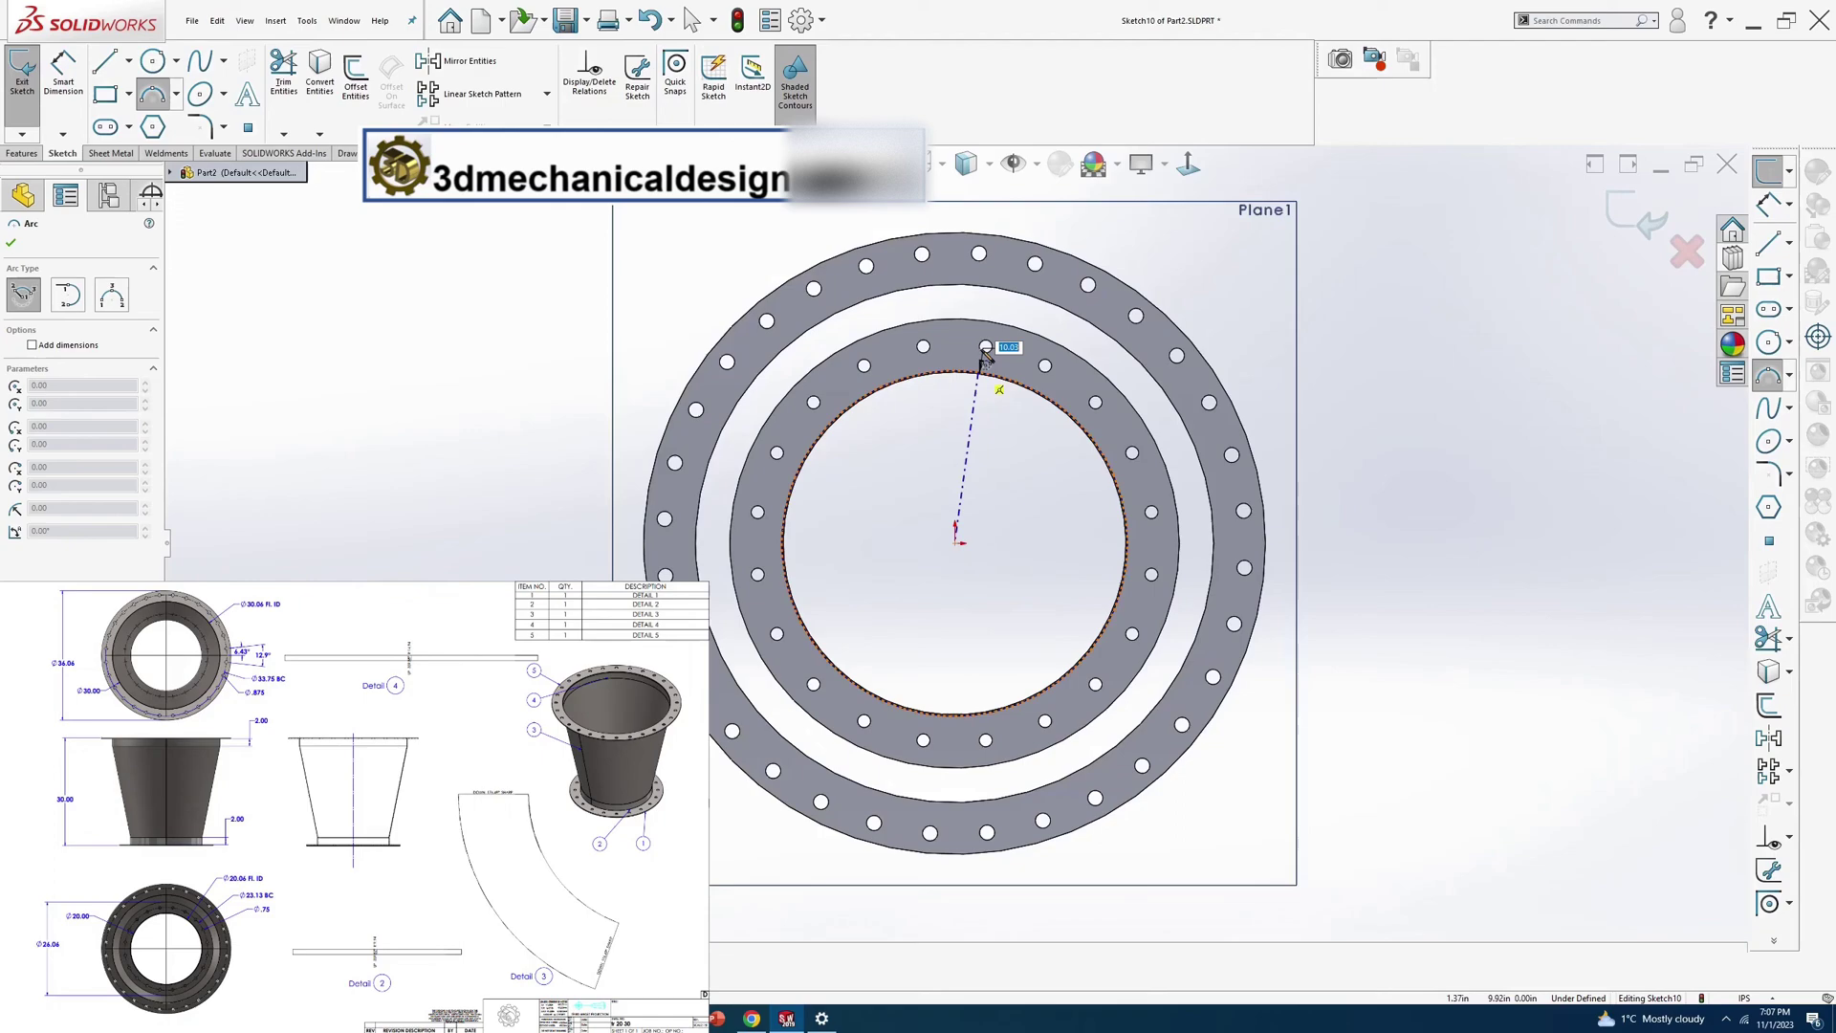
left_click(984, 305)
left_click(1055, 326)
key("Escape")
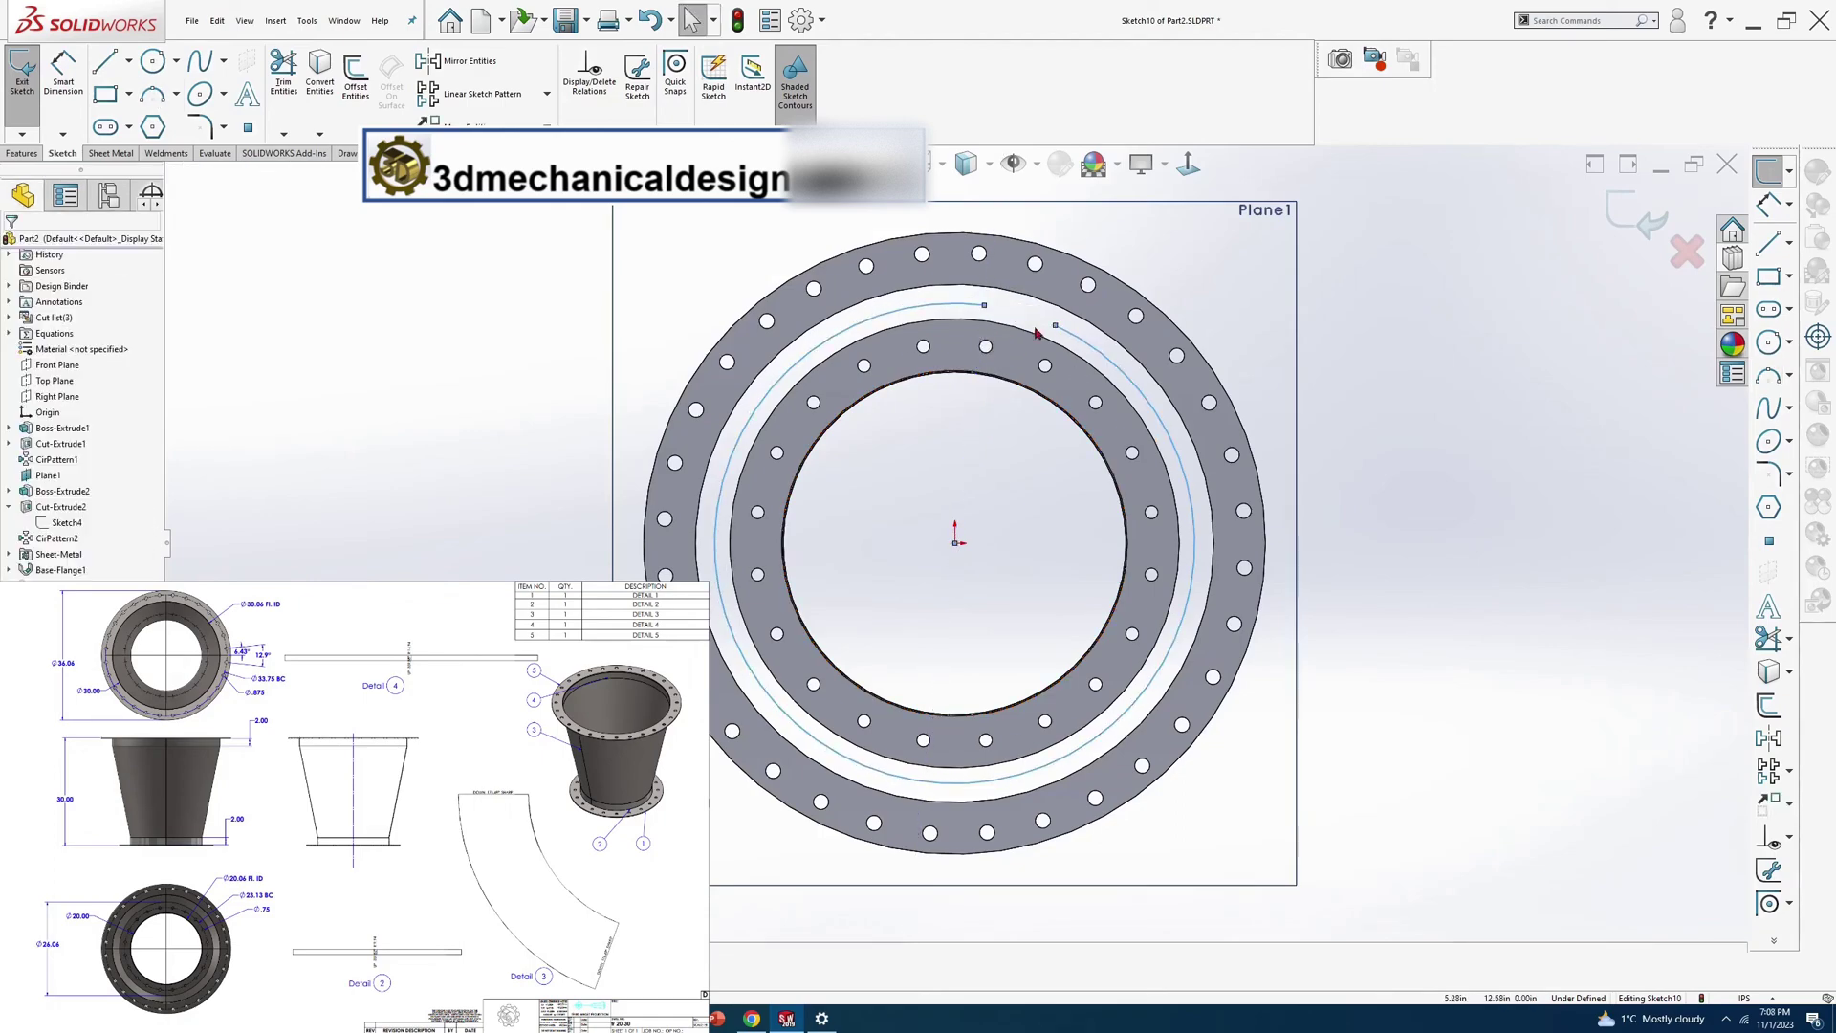
left_click(984, 307)
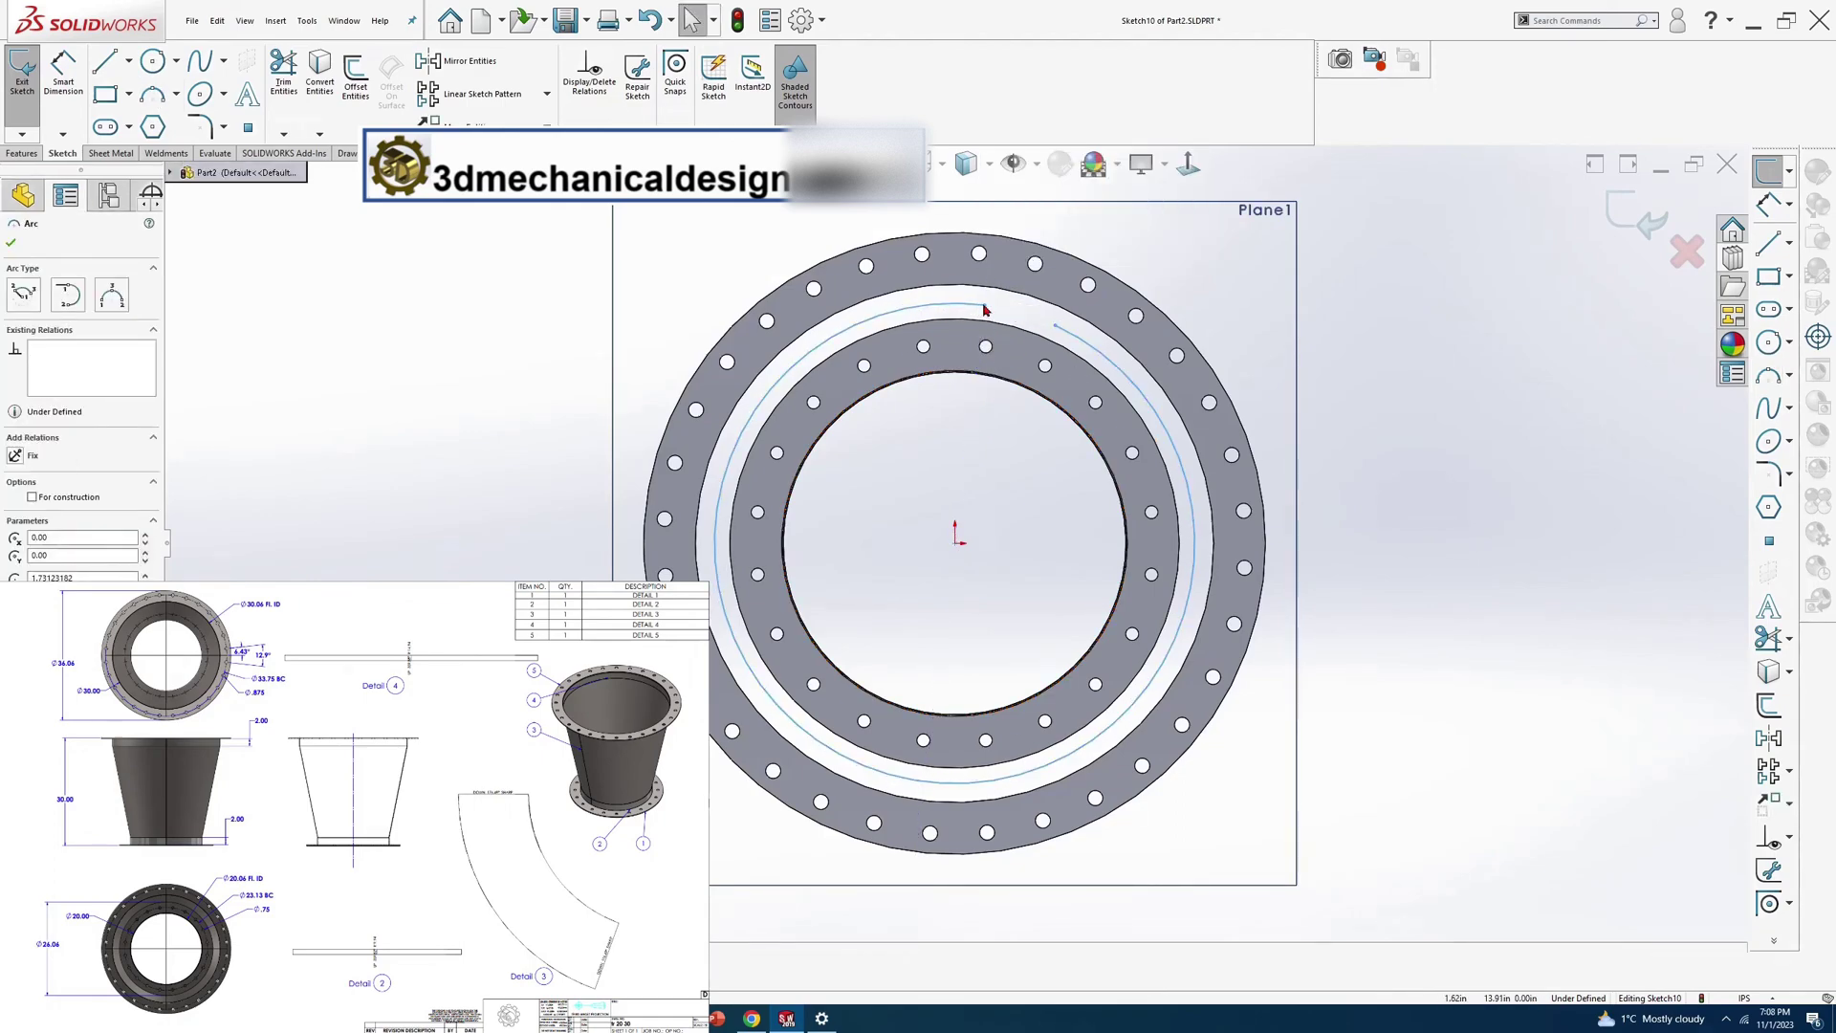
left_click_drag(985, 307, 875, 313)
Draw a vertical construction line from the origin up to the large ring's outer edge
key("s")
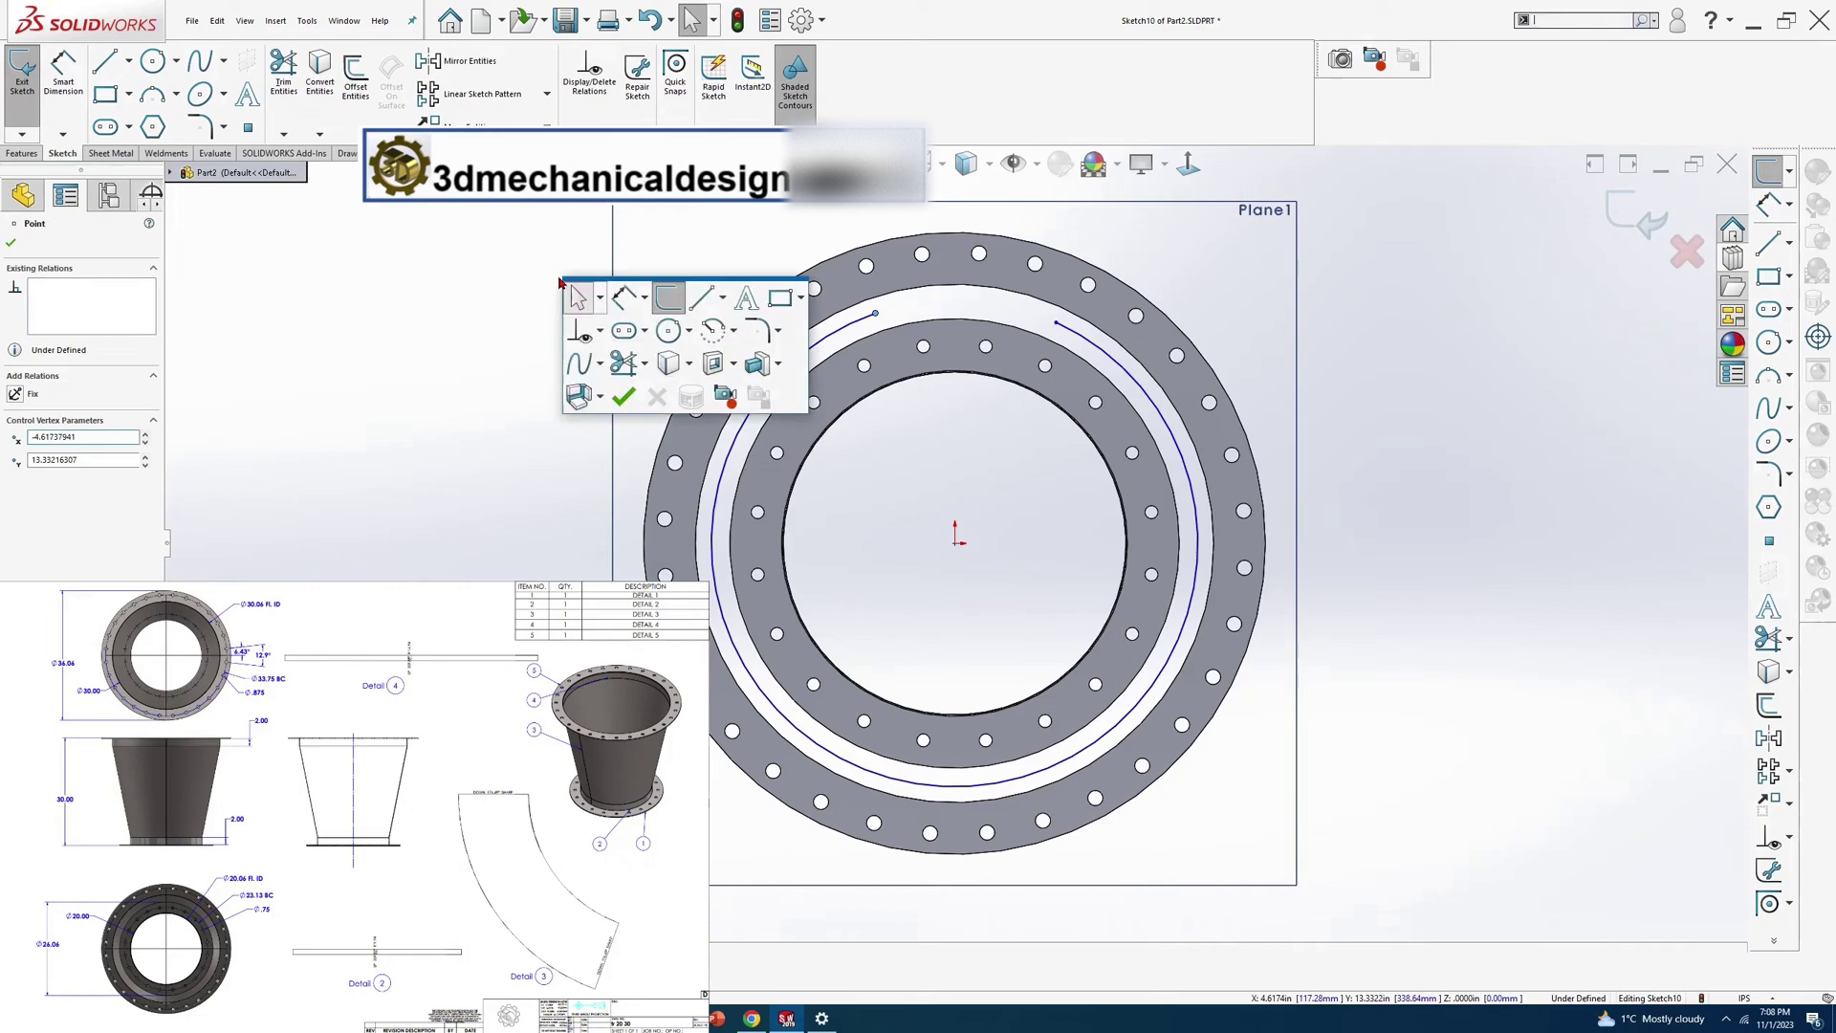
left_click(724, 298)
left_click(727, 344)
left_click(955, 543)
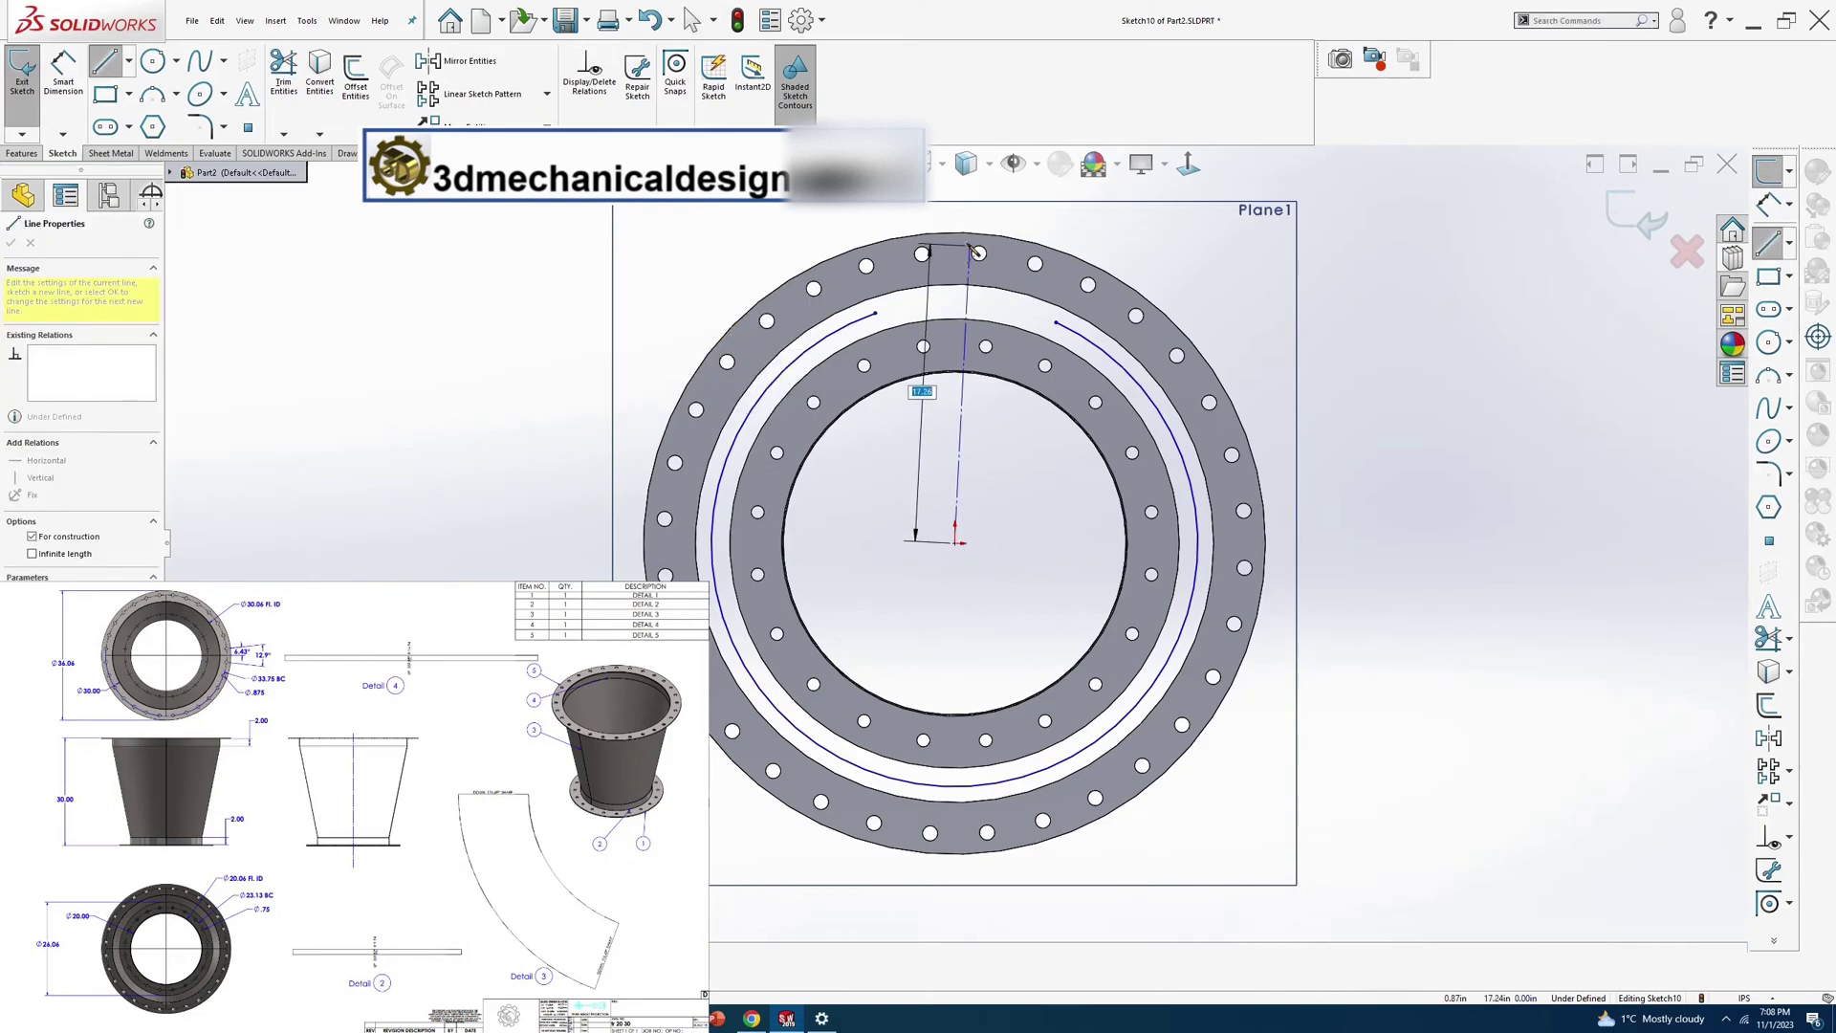
left_click(955, 234)
key("Escape")
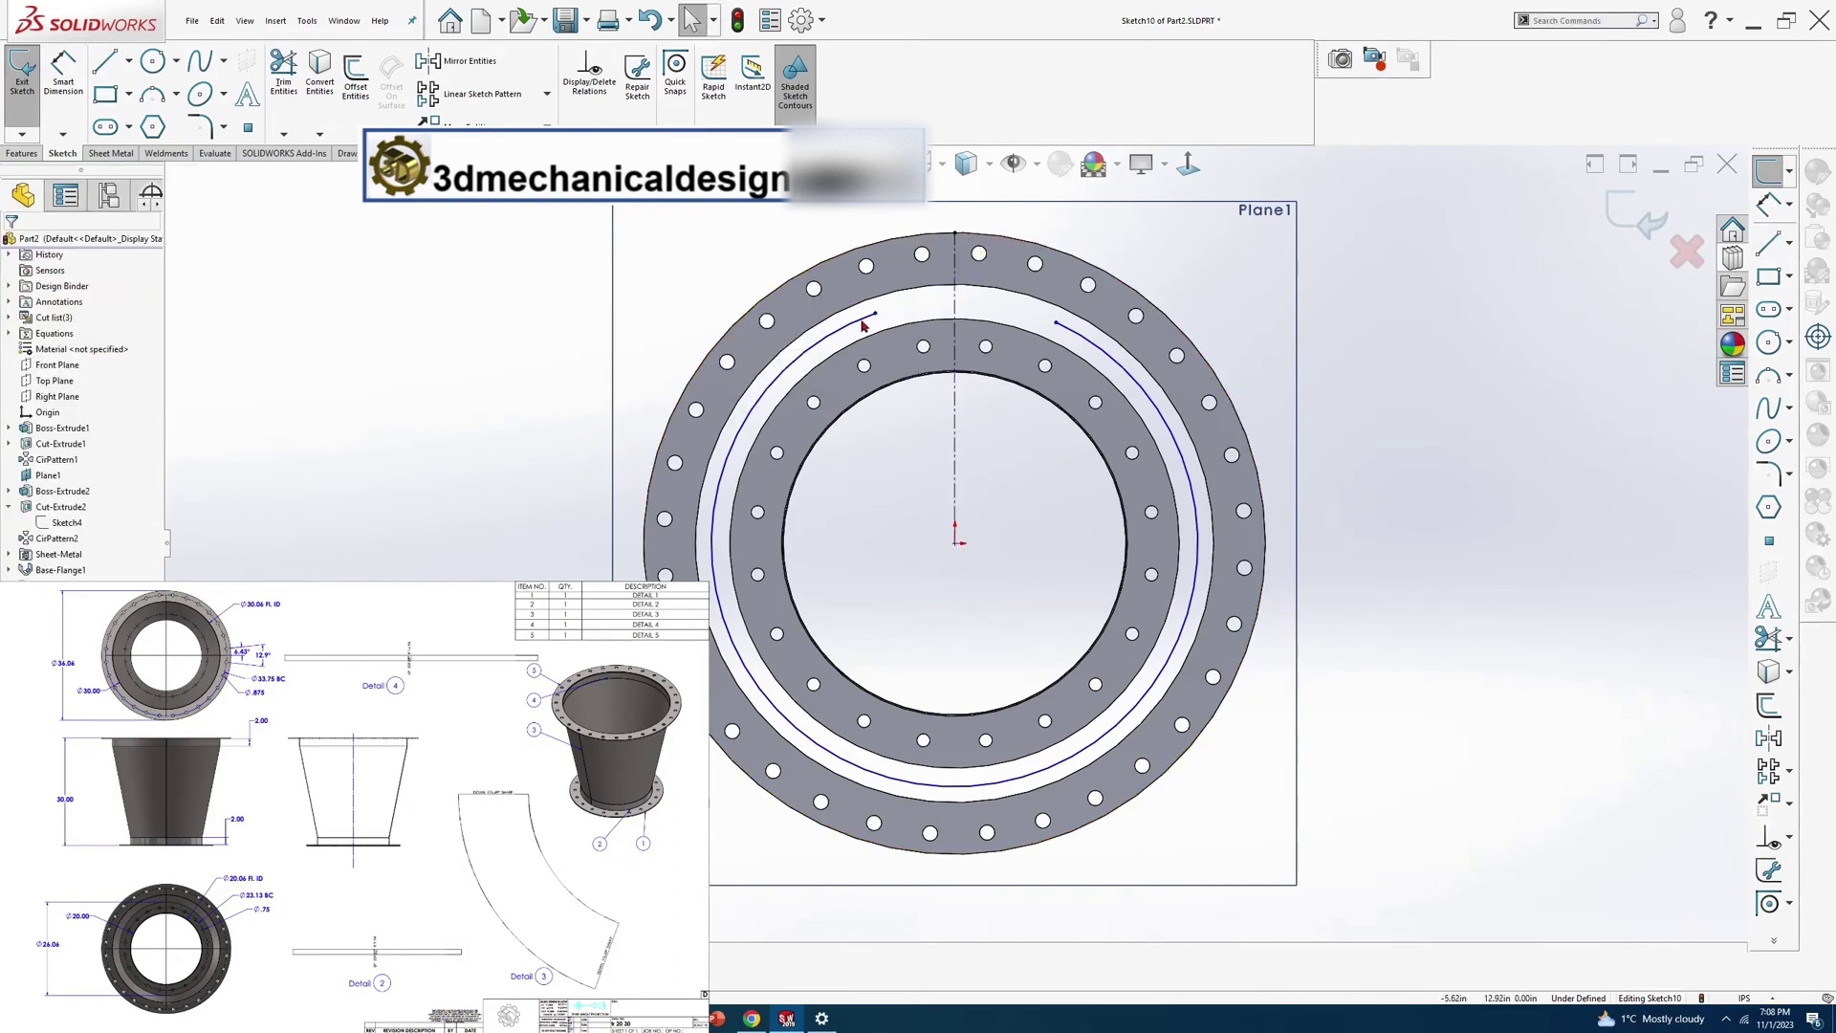
Make the large arc's two endpoints symmetric about the vertical construction line
left_click(875, 315)
left_click(1055, 326, "ctrl")
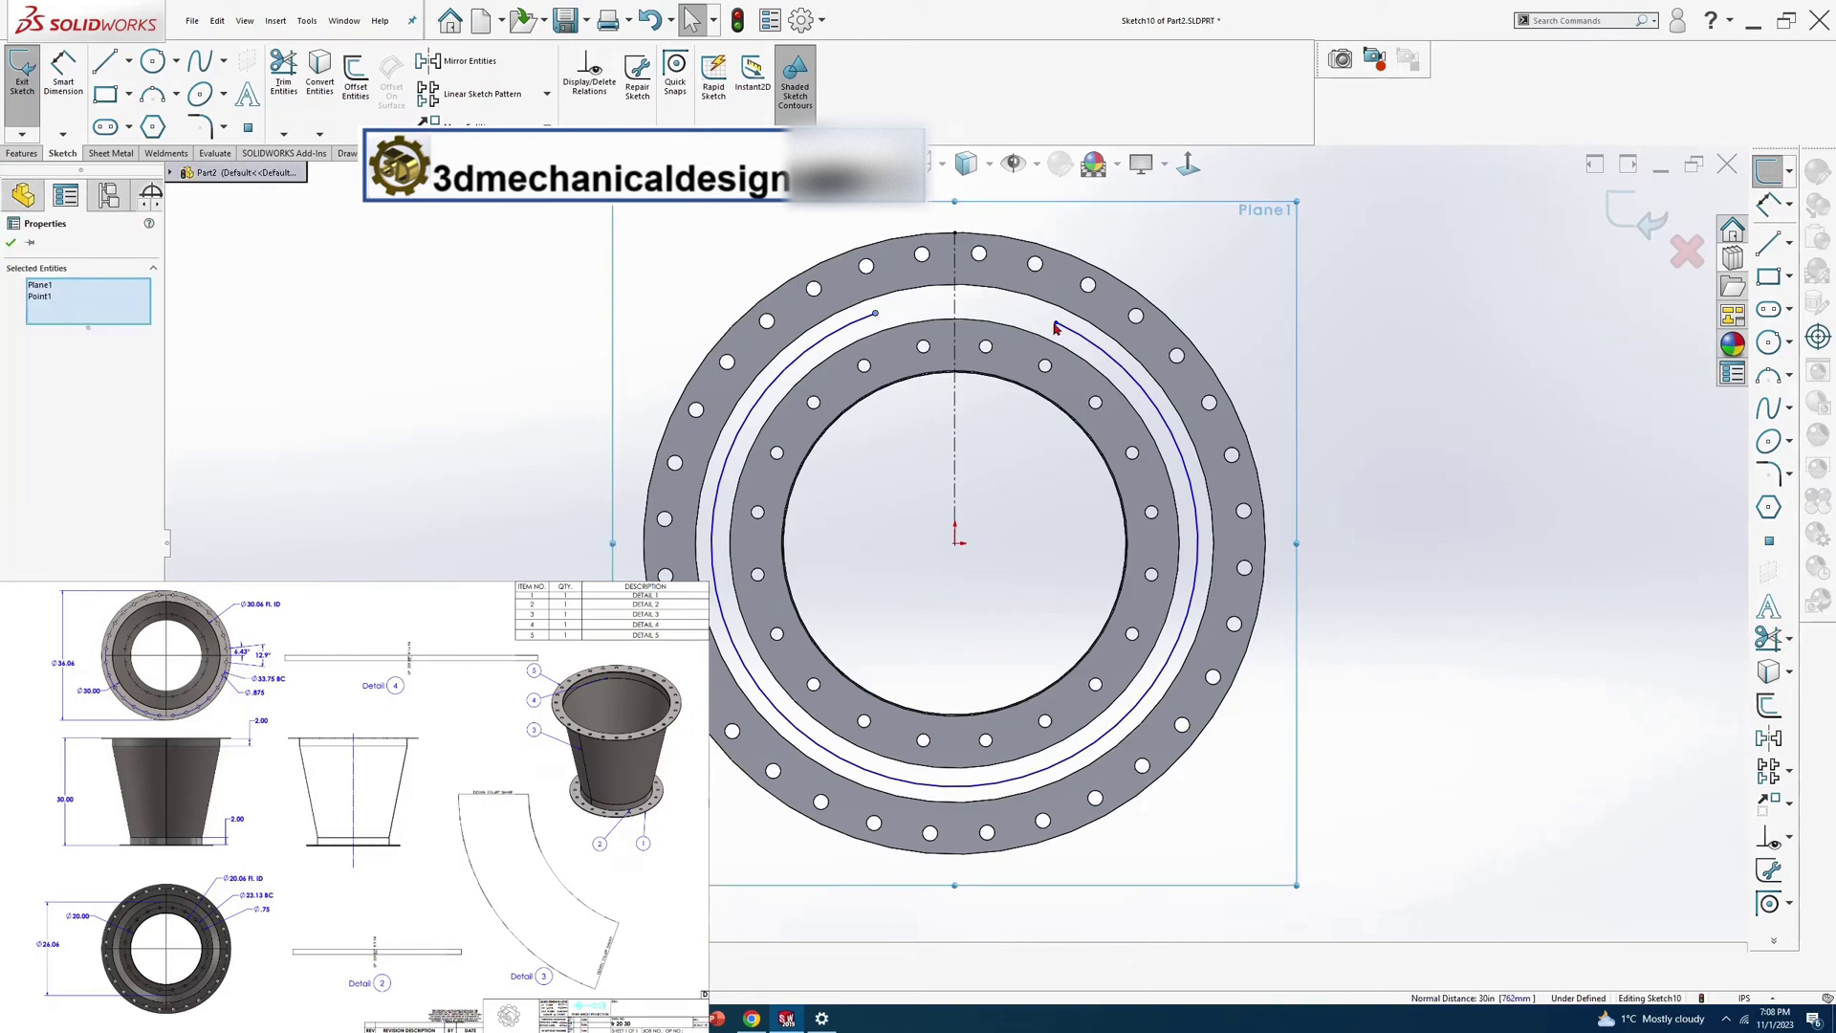
left_click(956, 315, "ctrl")
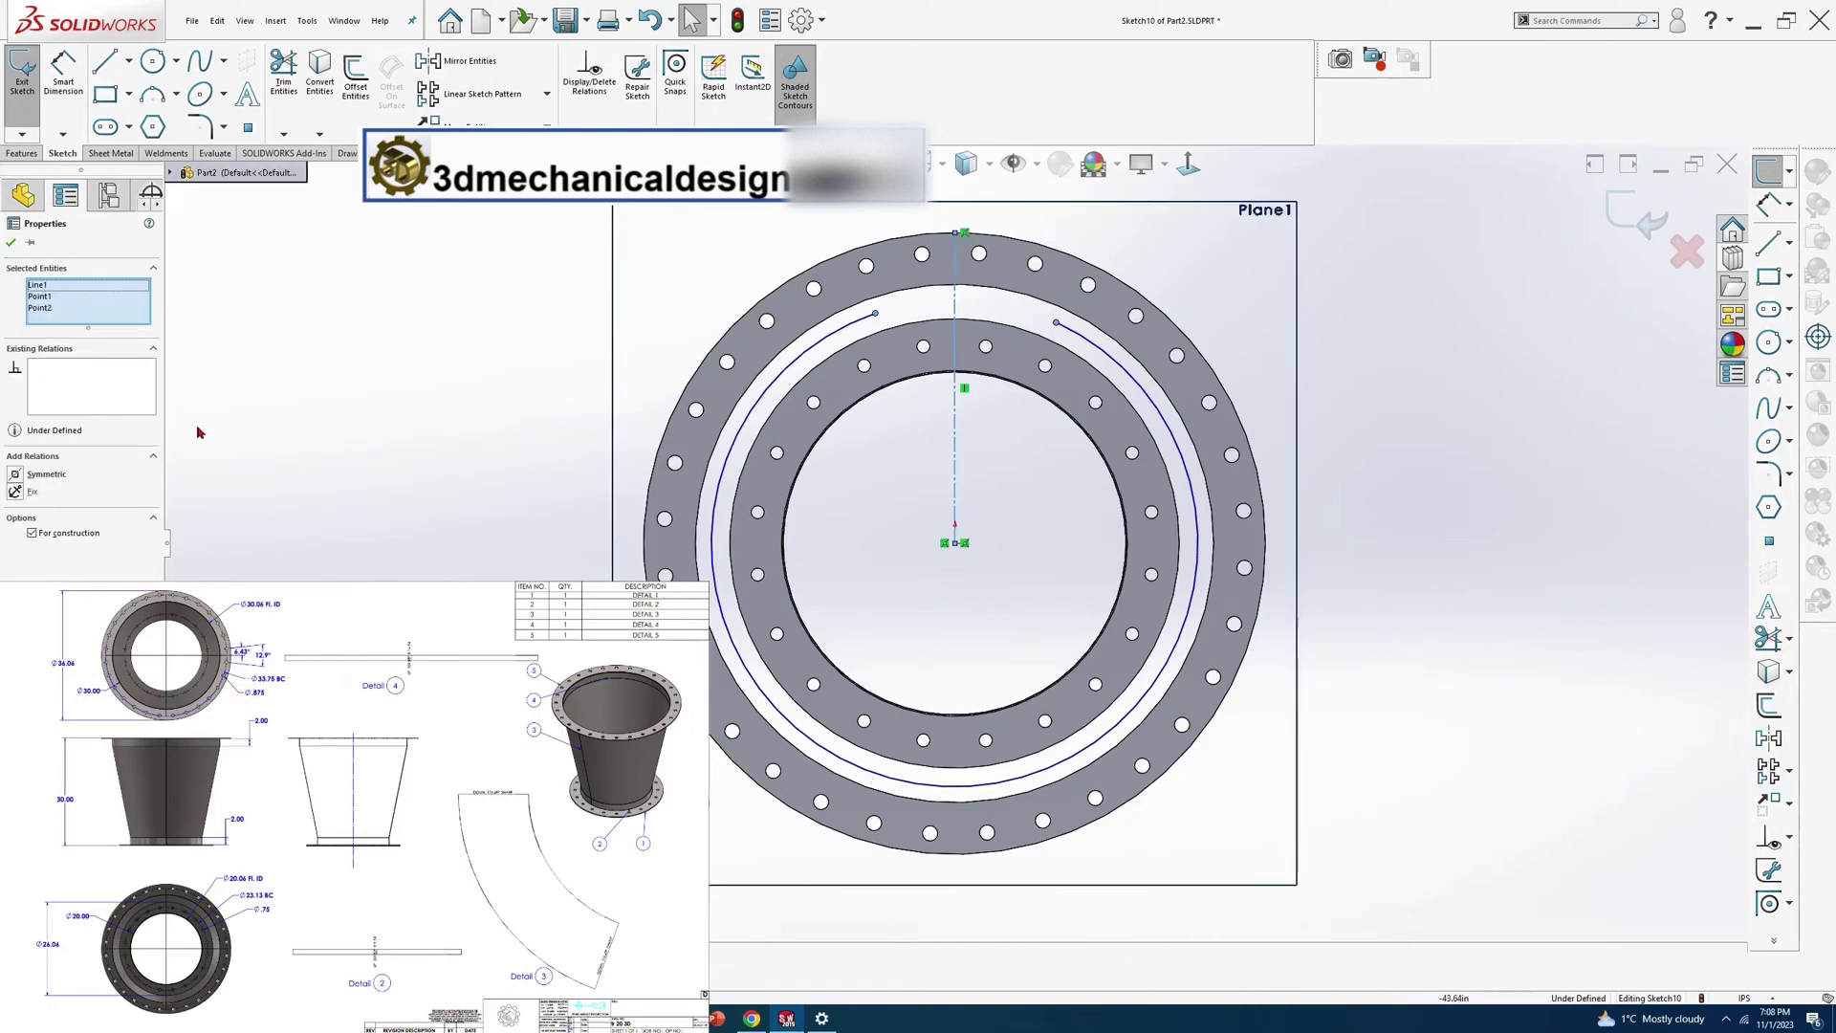
left_click(16, 475)
Dimension the gap between the large arc's endpoints to 1/32 in
key("s")
left_click(543, 395)
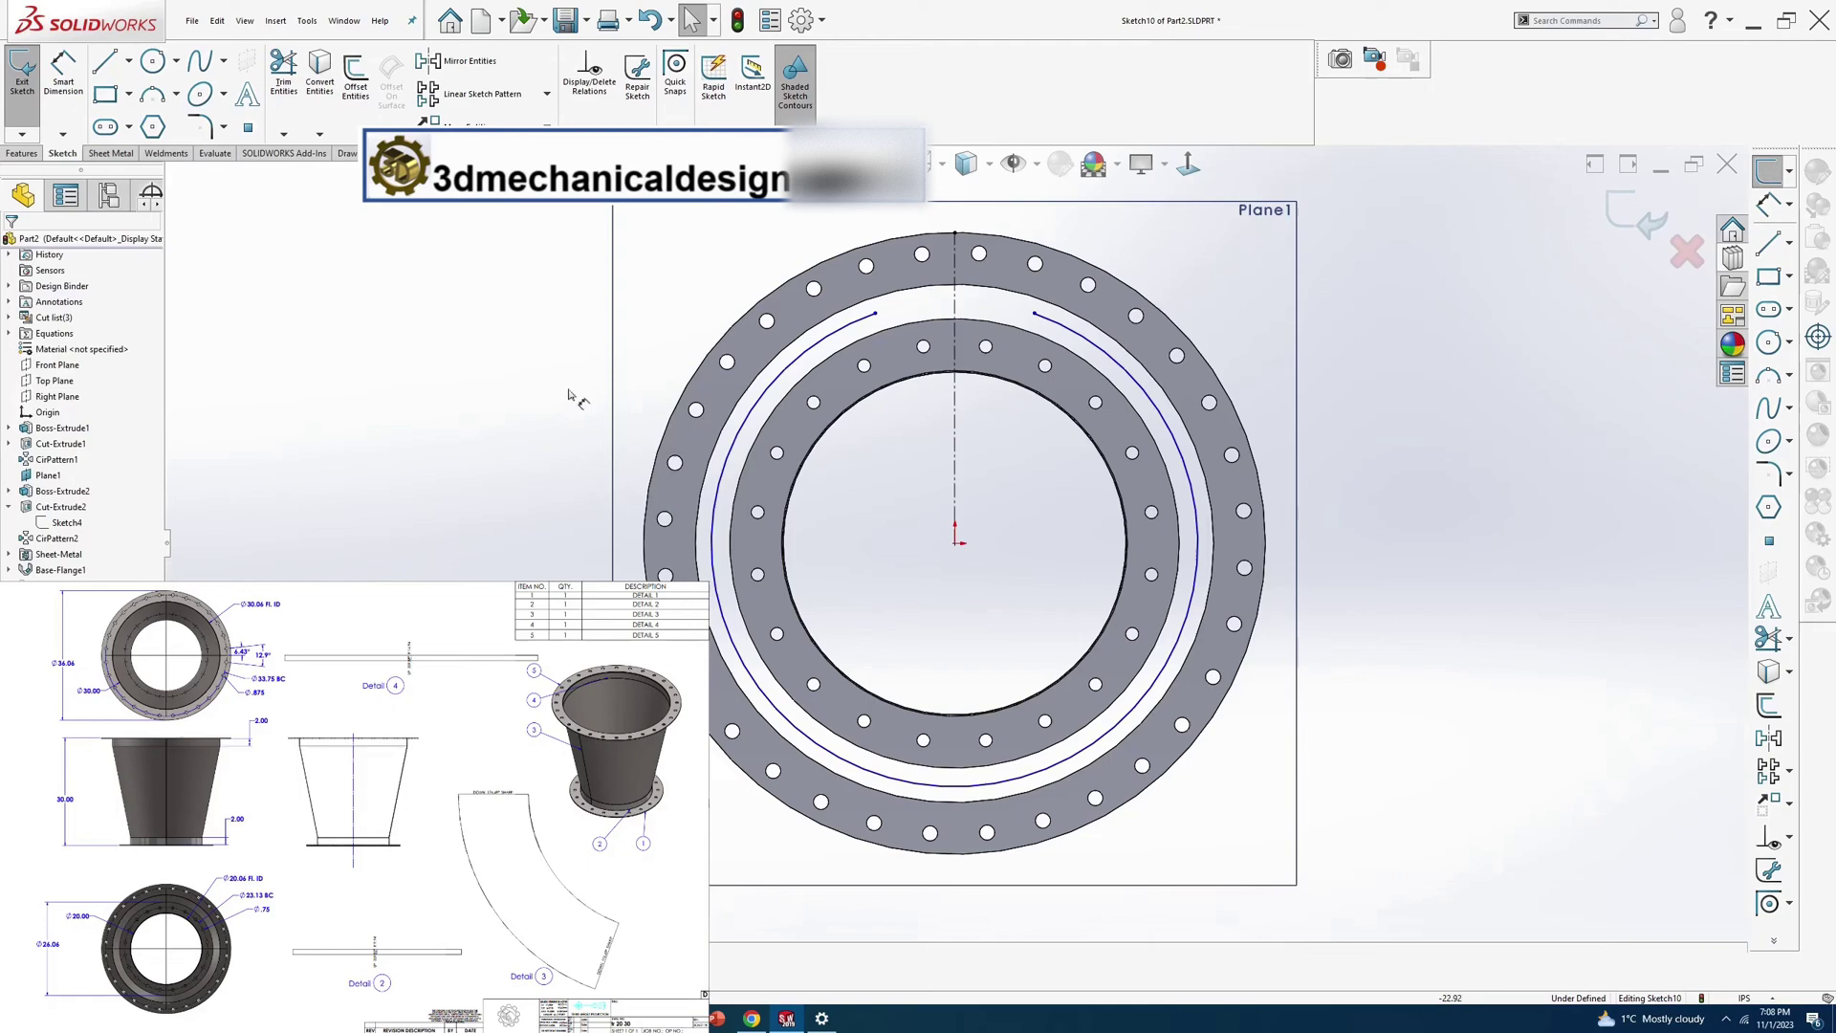
left_click(877, 316)
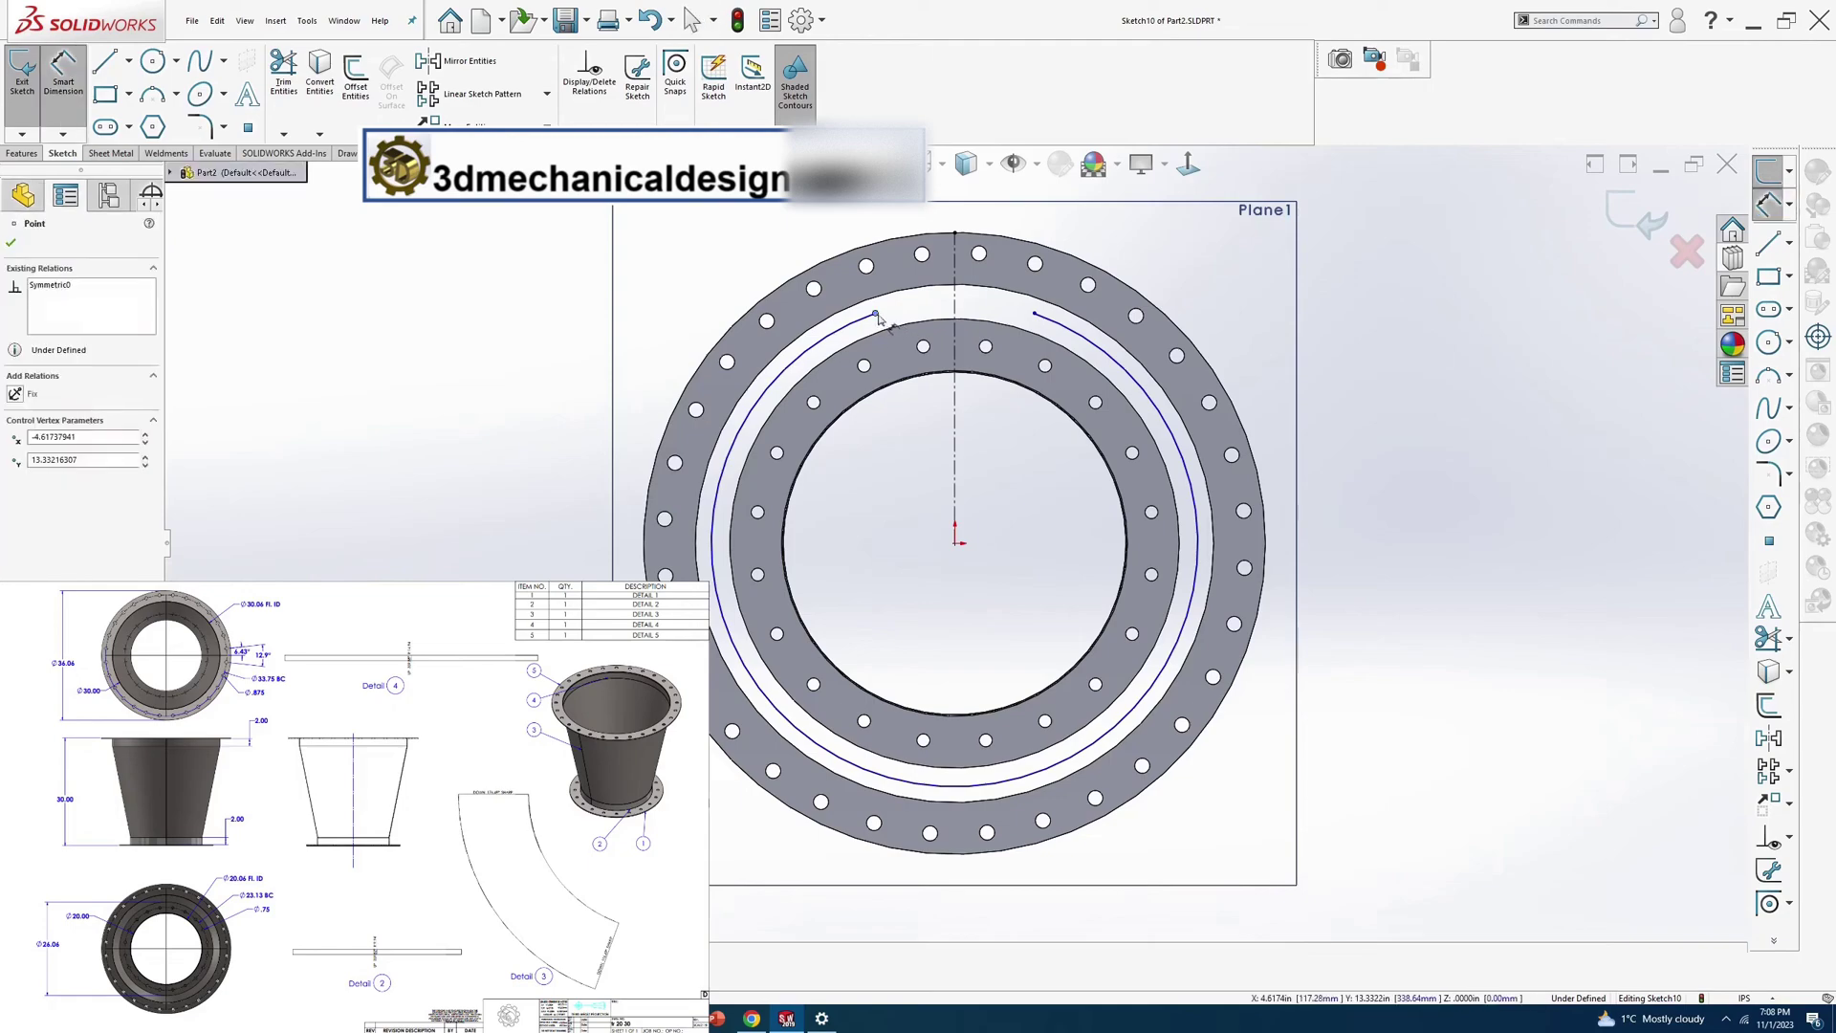
left_click(1035, 314)
left_click(1039, 233)
type("1/32")
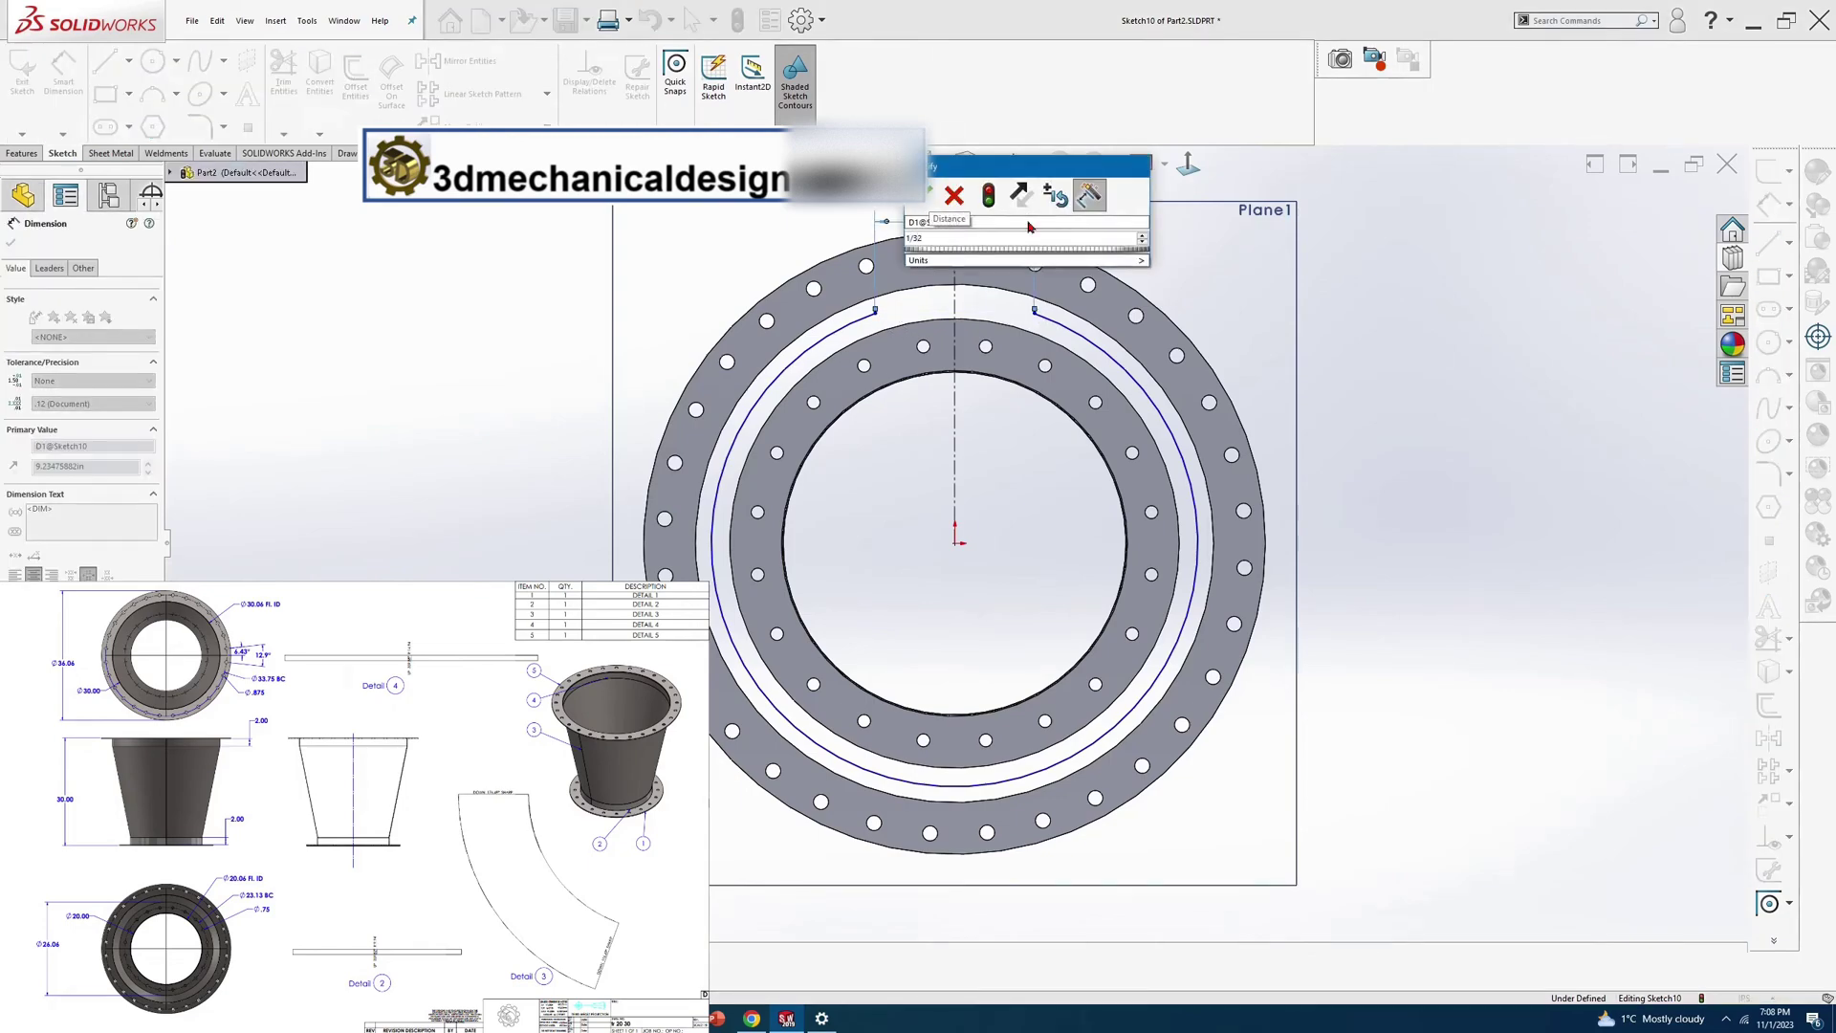
key("Return")
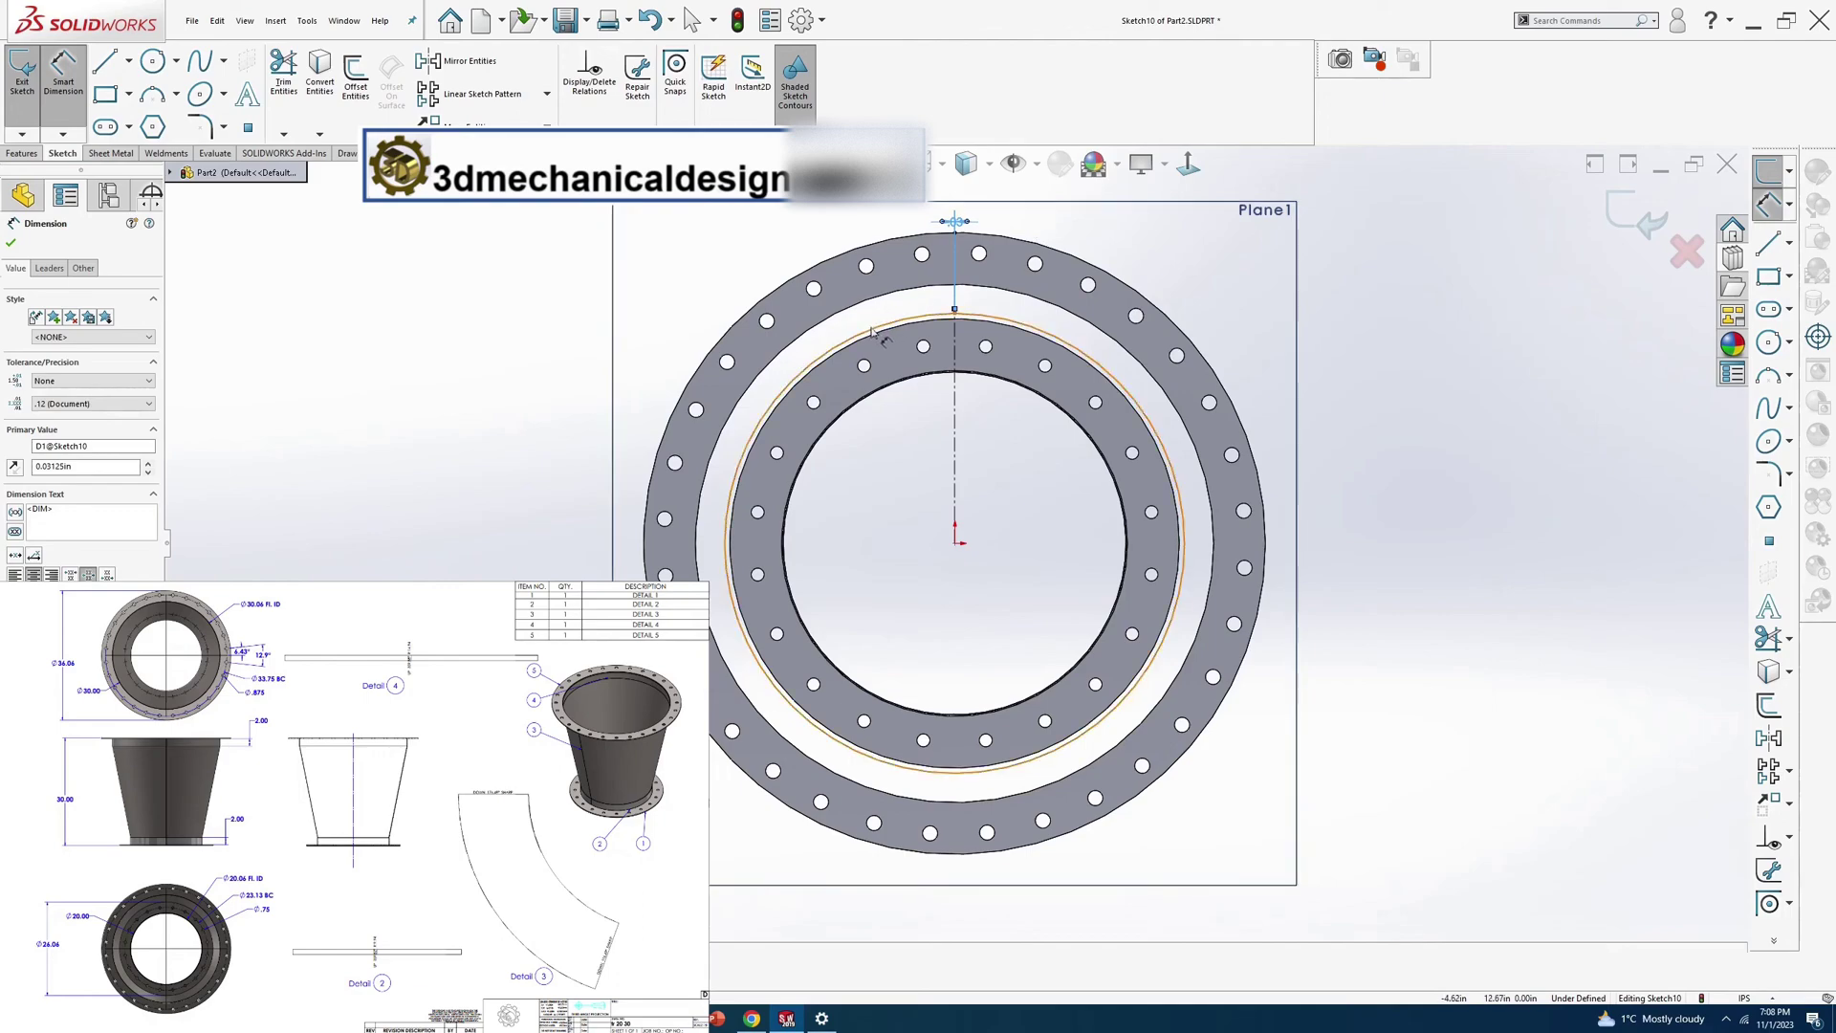
Dimension the large arc's radius to 30/2 in and exit the sketch
left_click(879, 328)
left_click(651, 310)
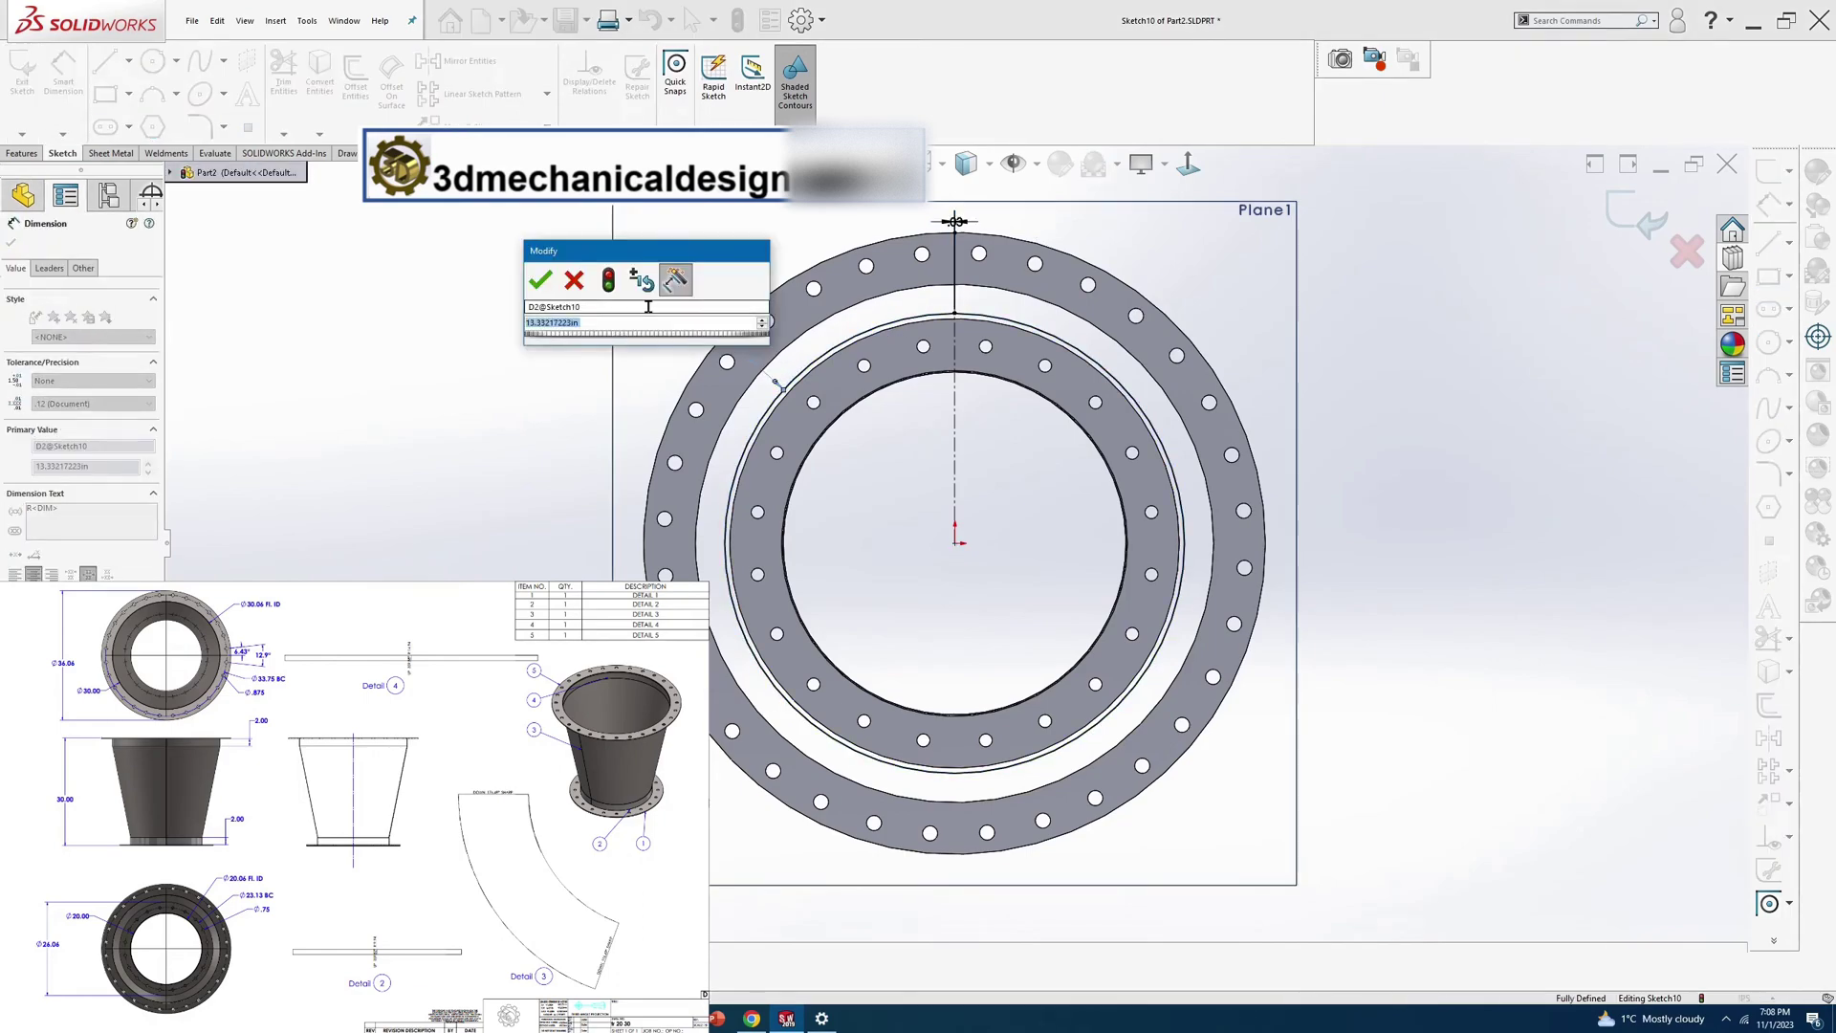
type("30/2")
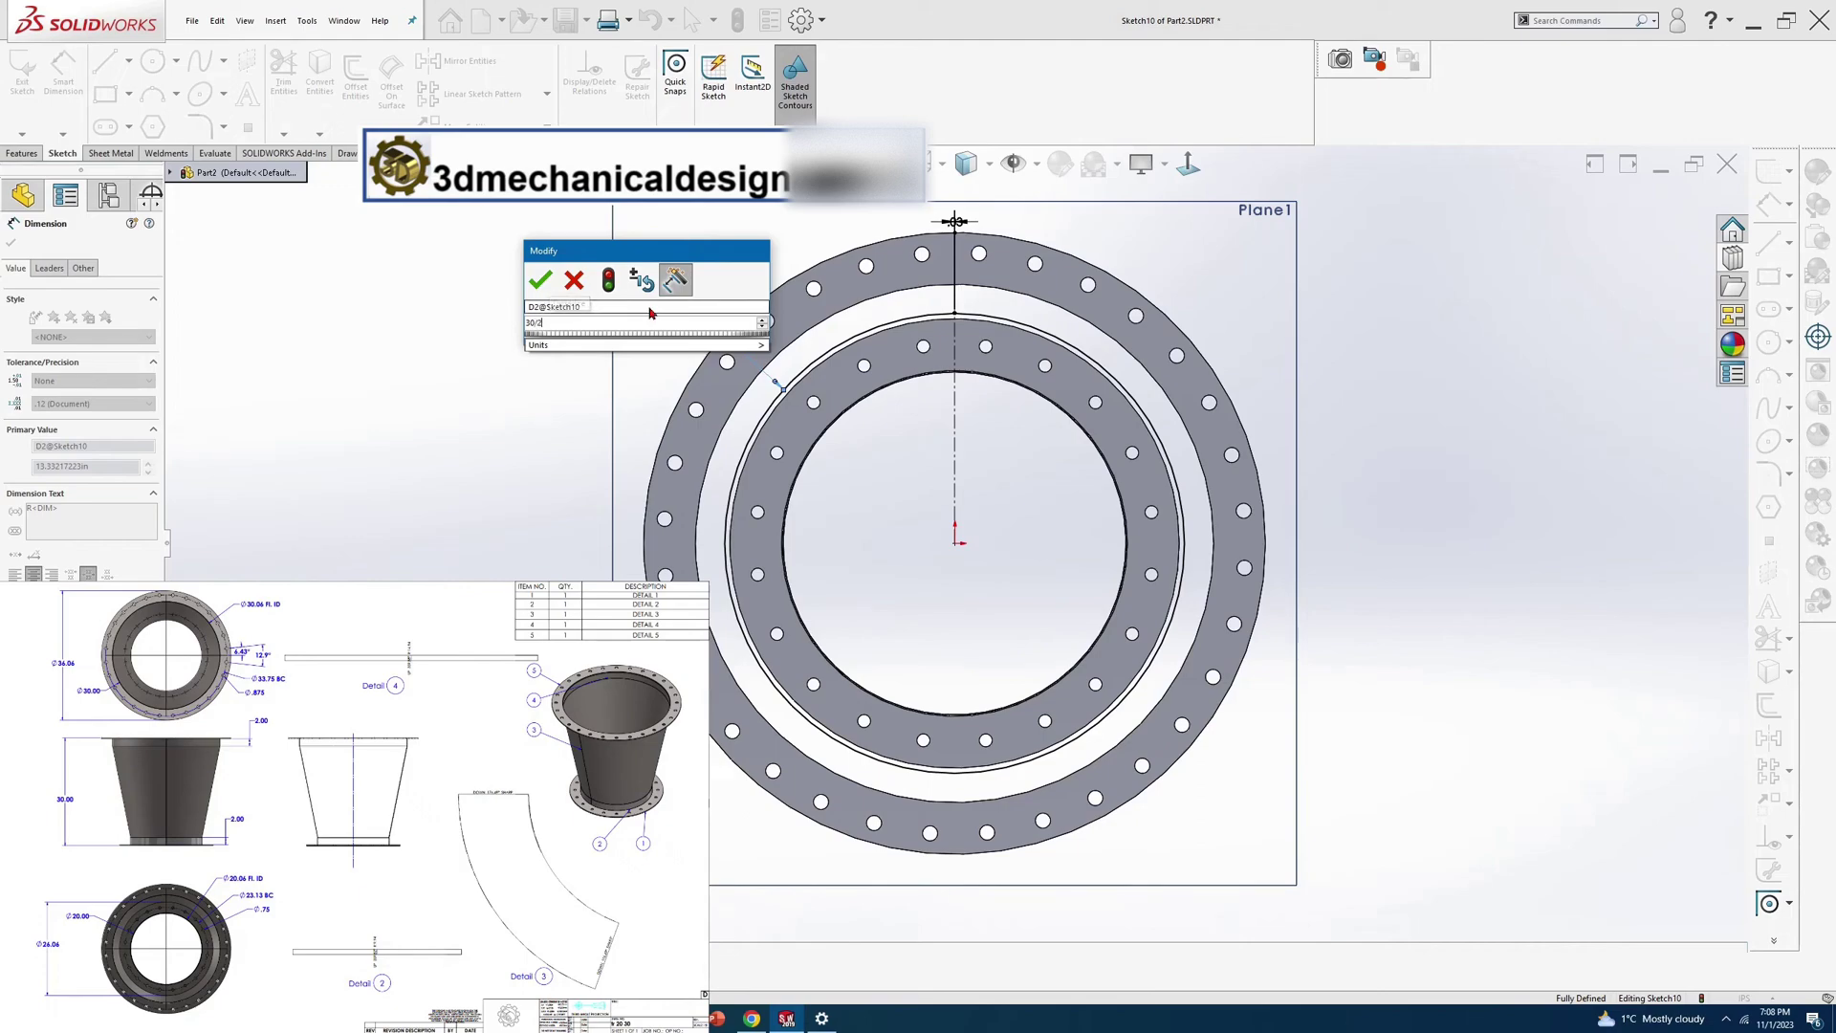
key("Return")
key("Escape")
middle_click_drag(610, 470, 743, 533)
left_click(1633, 214)
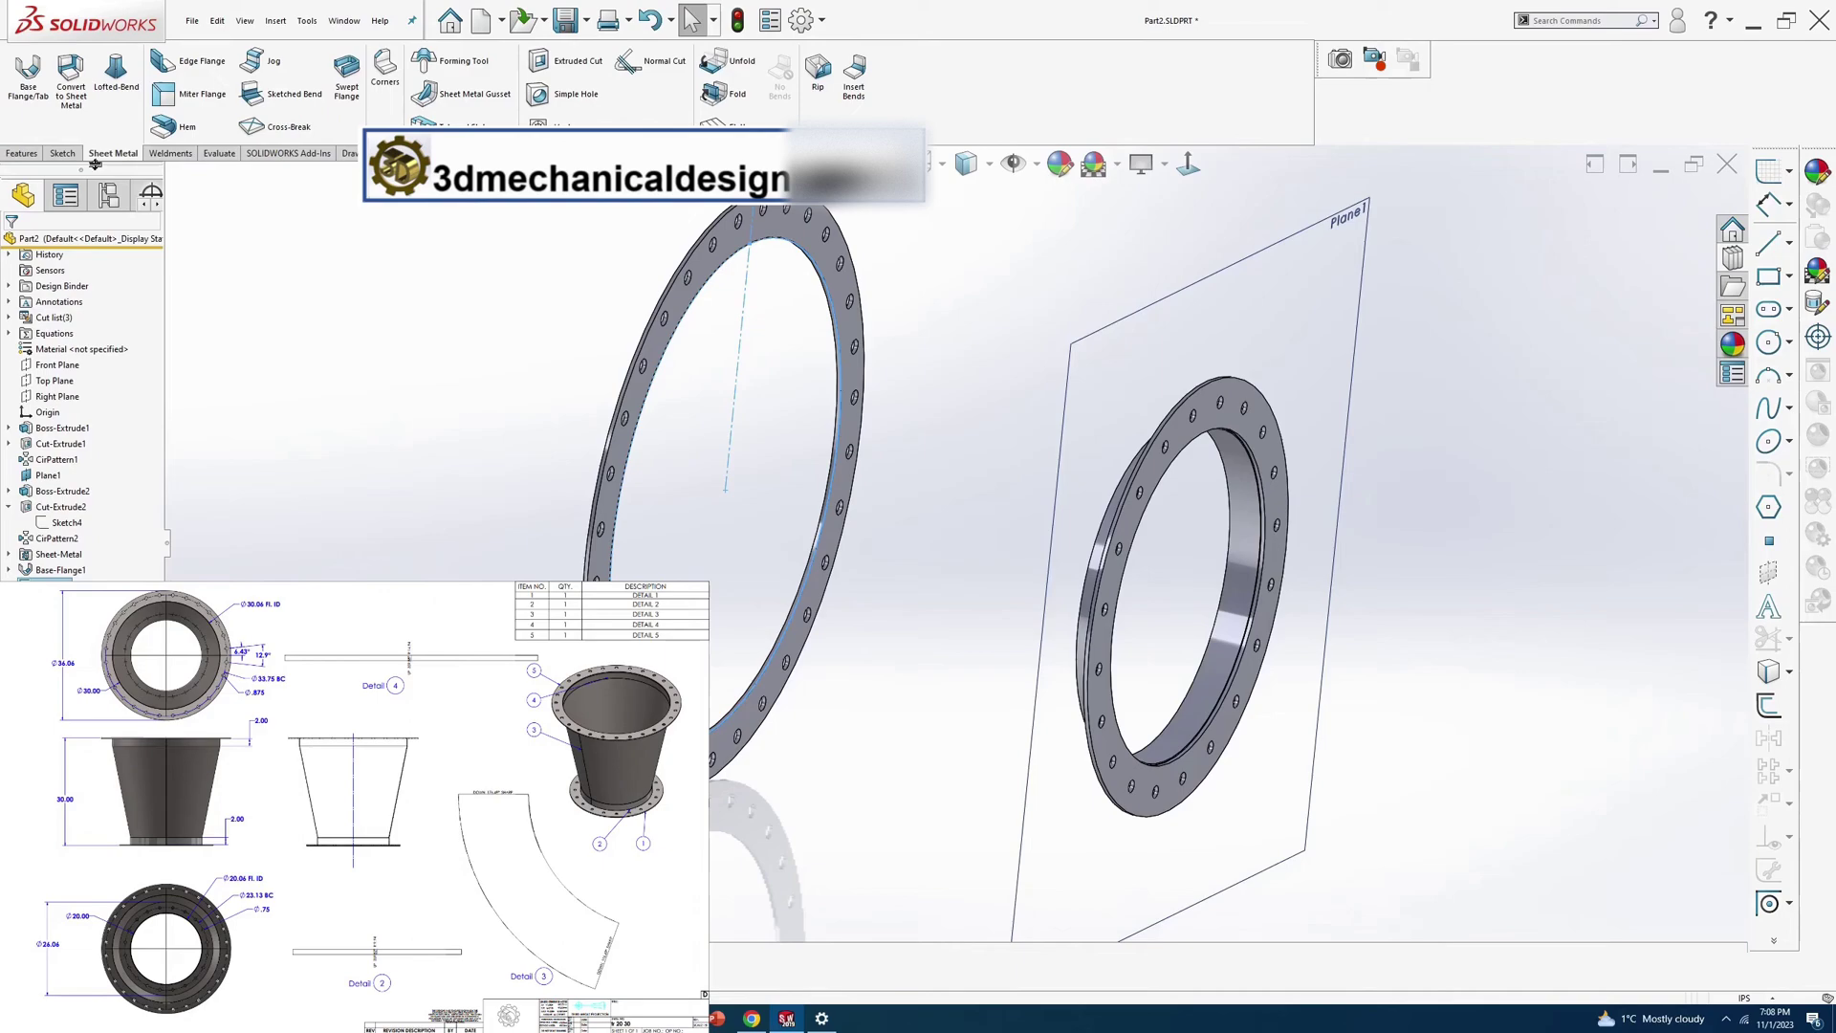
left_click(116, 65)
left_click(1006, 532)
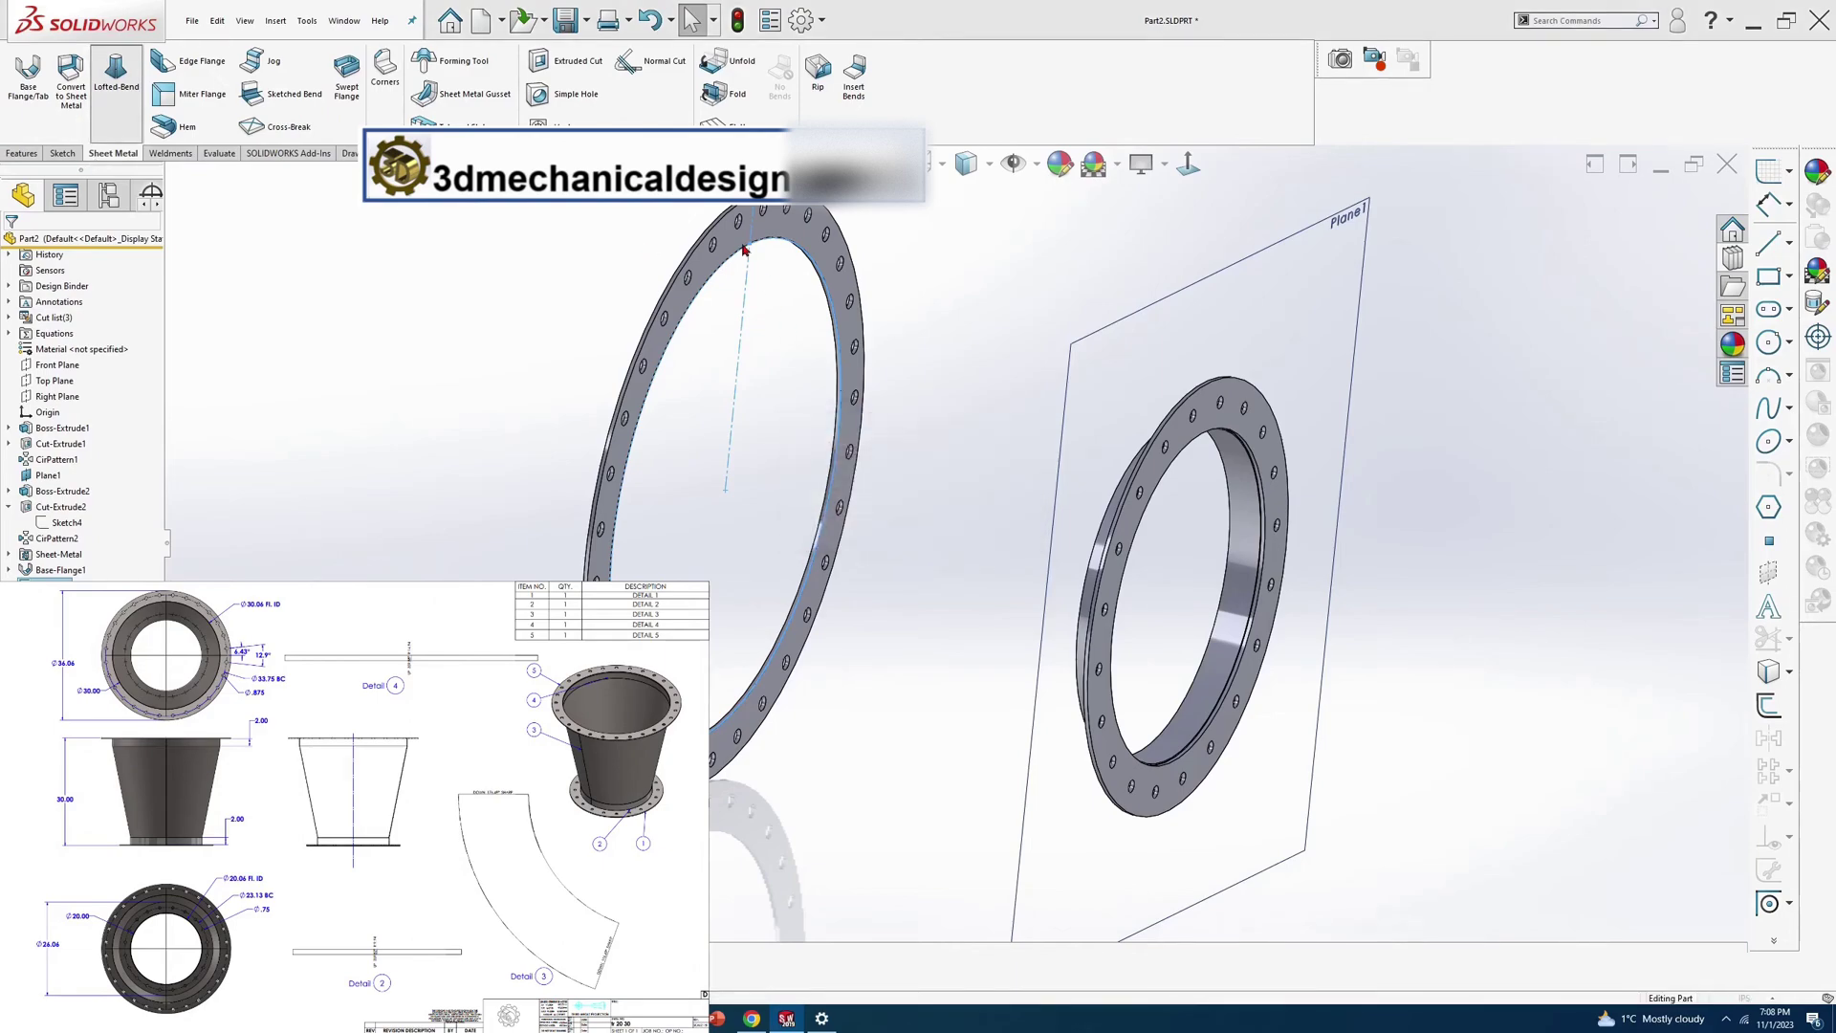
middle_click_drag(756, 282, 952, 426)
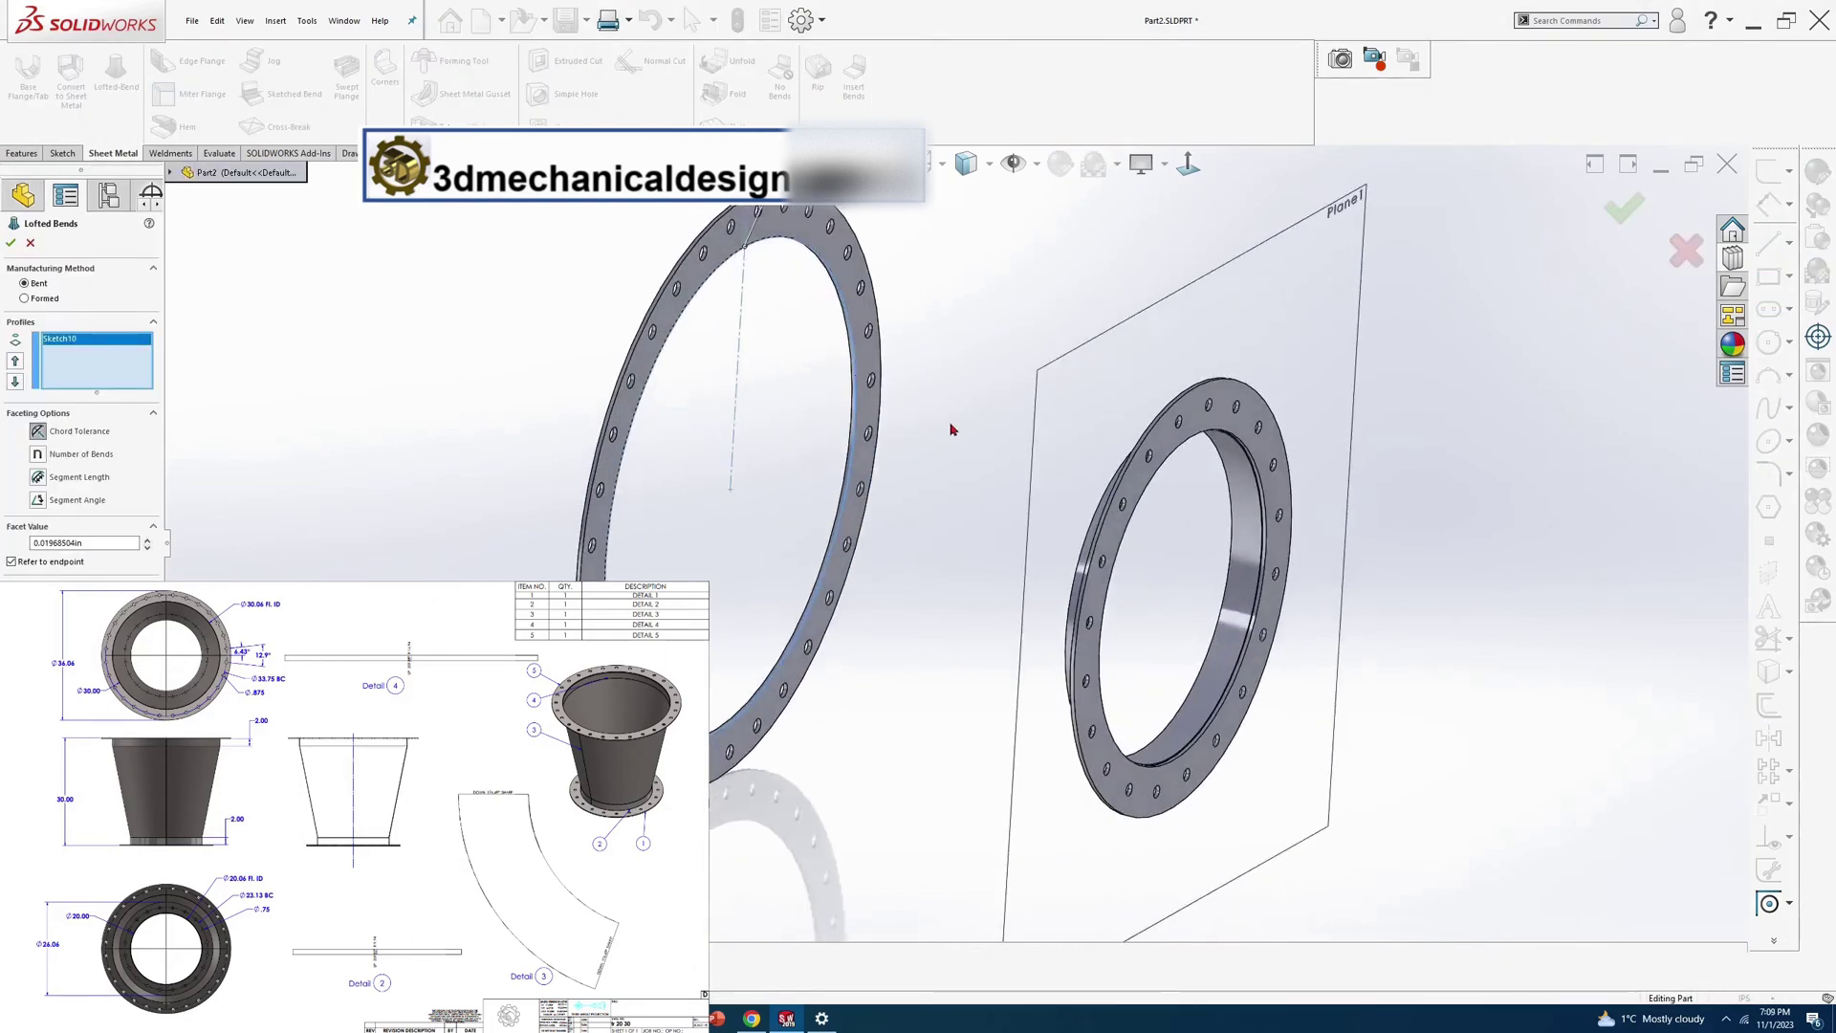
key("Escape")
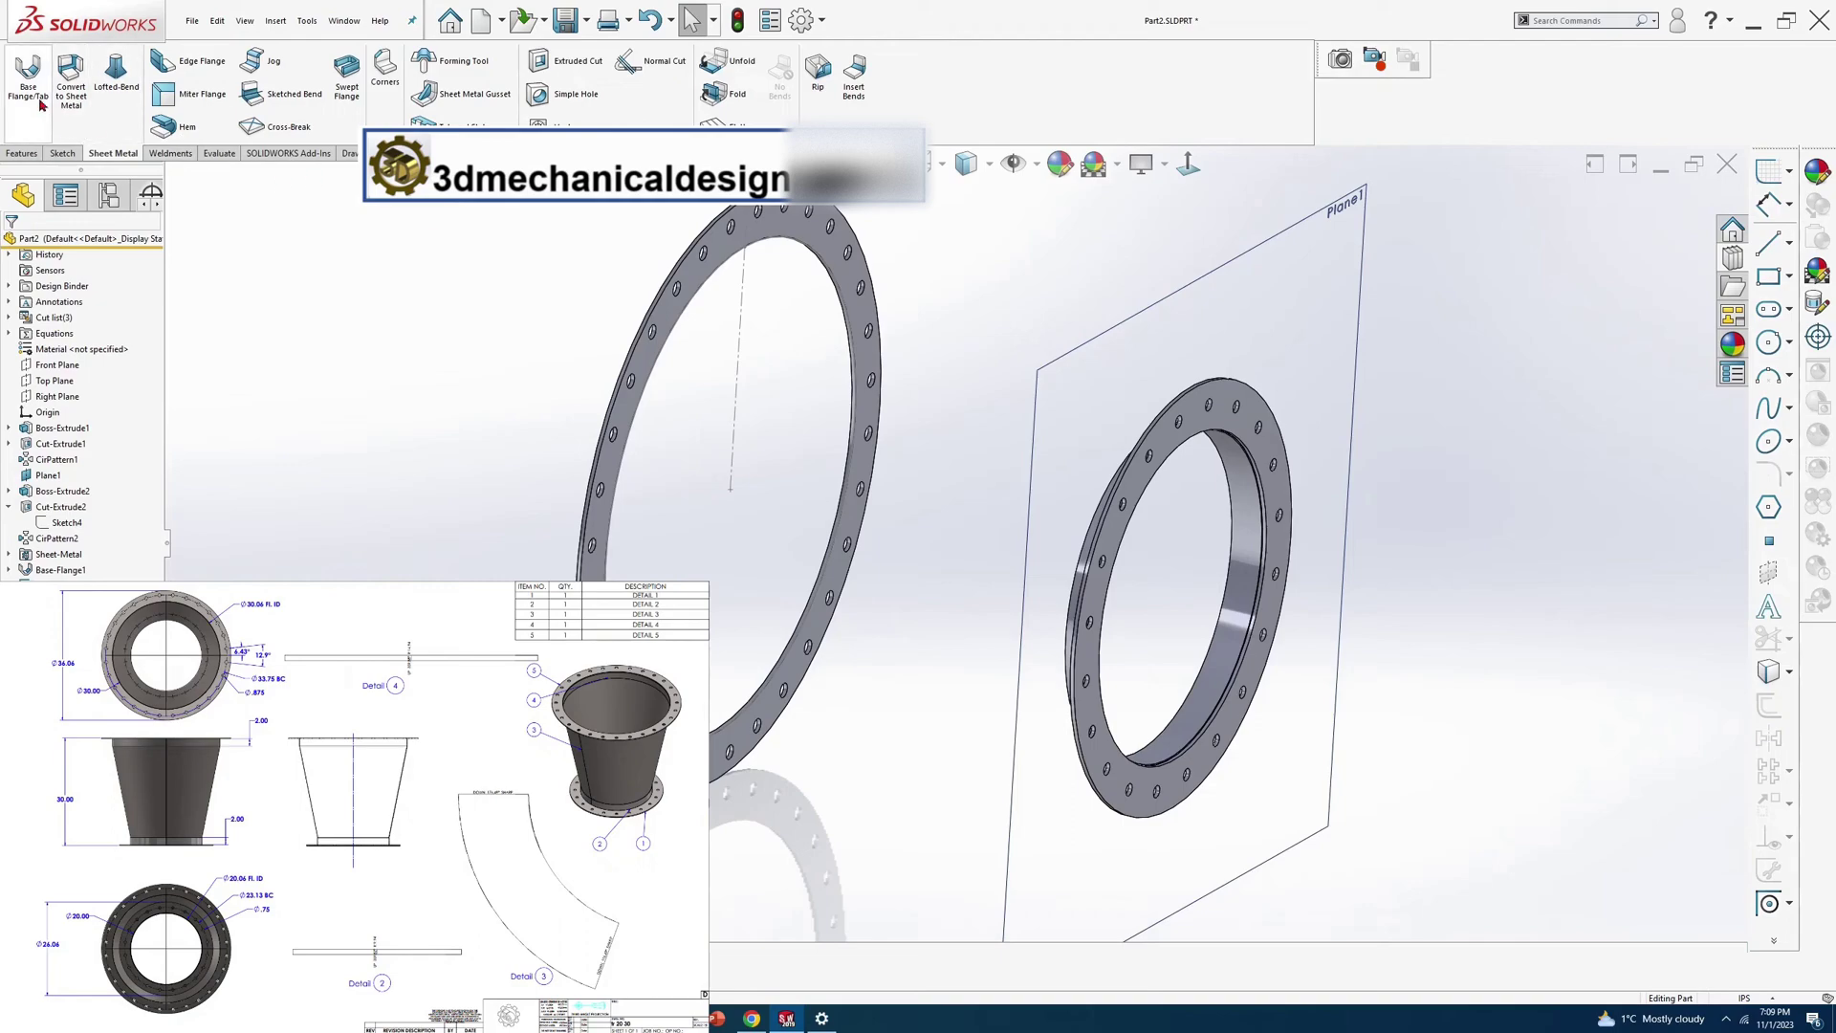
Create a sheet metal base flange from the large ring's open arc, blind 2 in deep toward the small ring
left_click(28, 69)
left_click(791, 249)
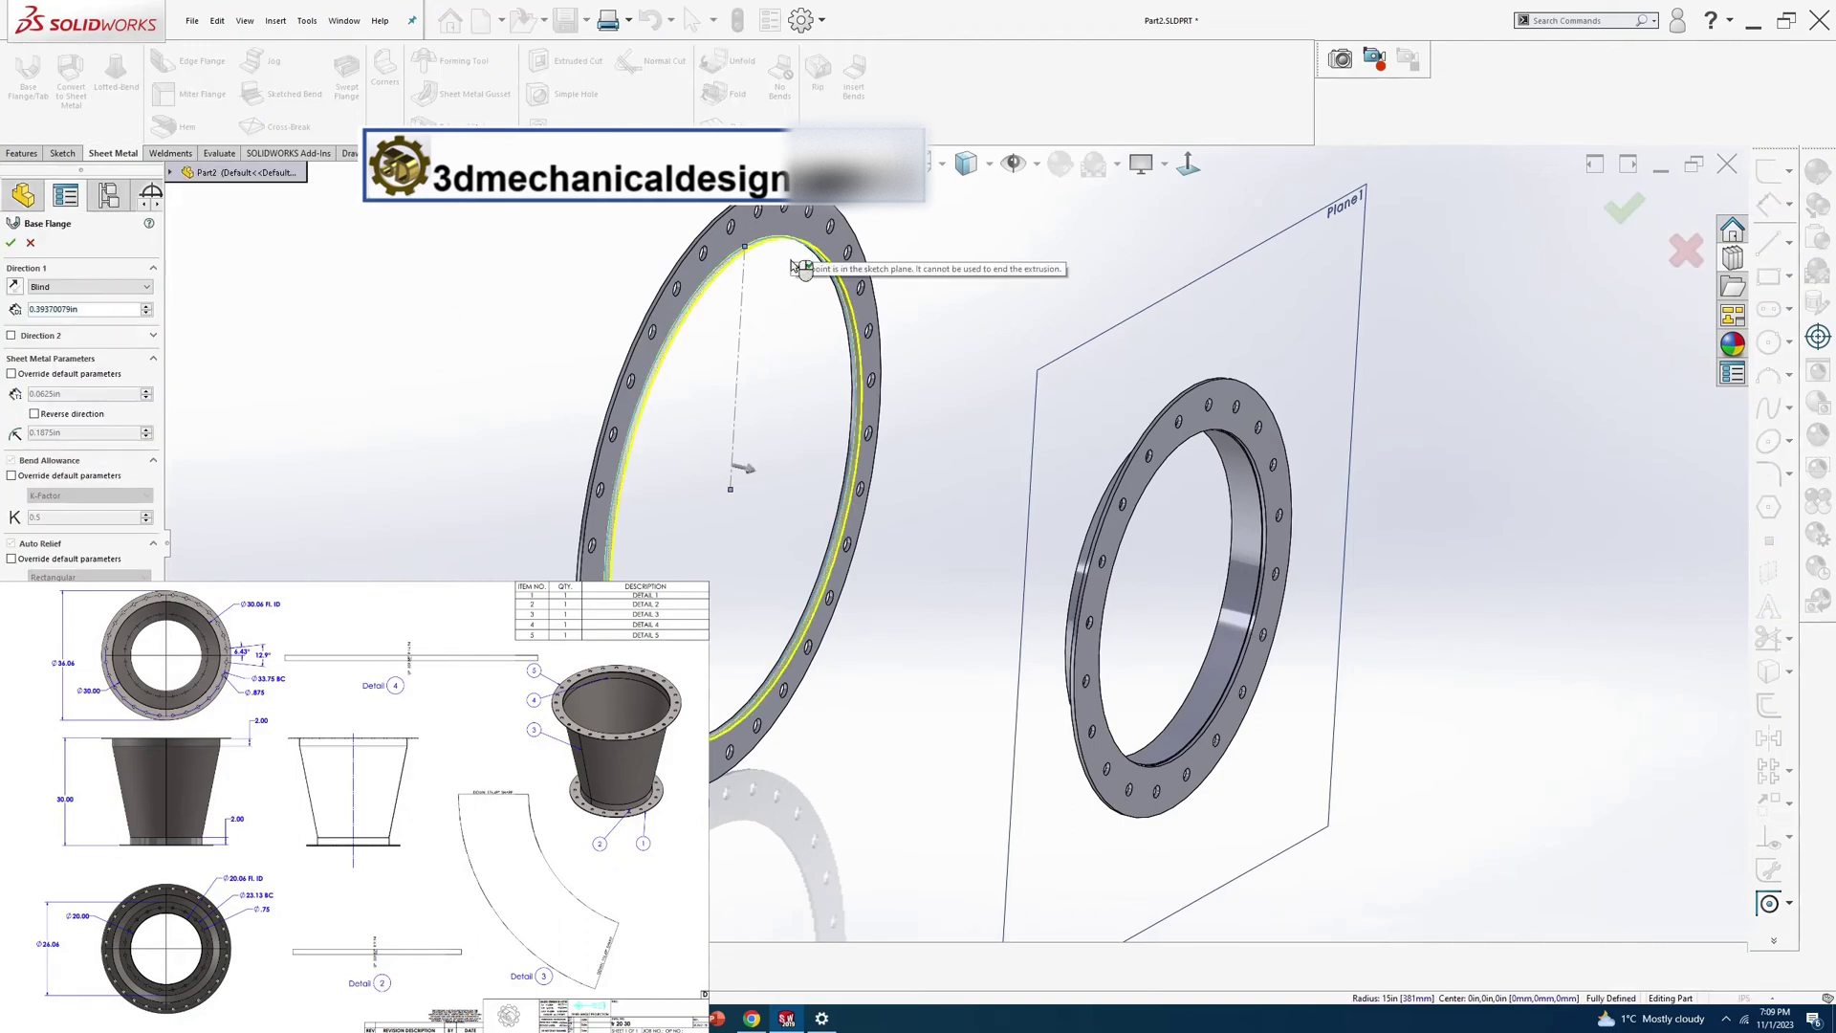
type("2")
key("Return")
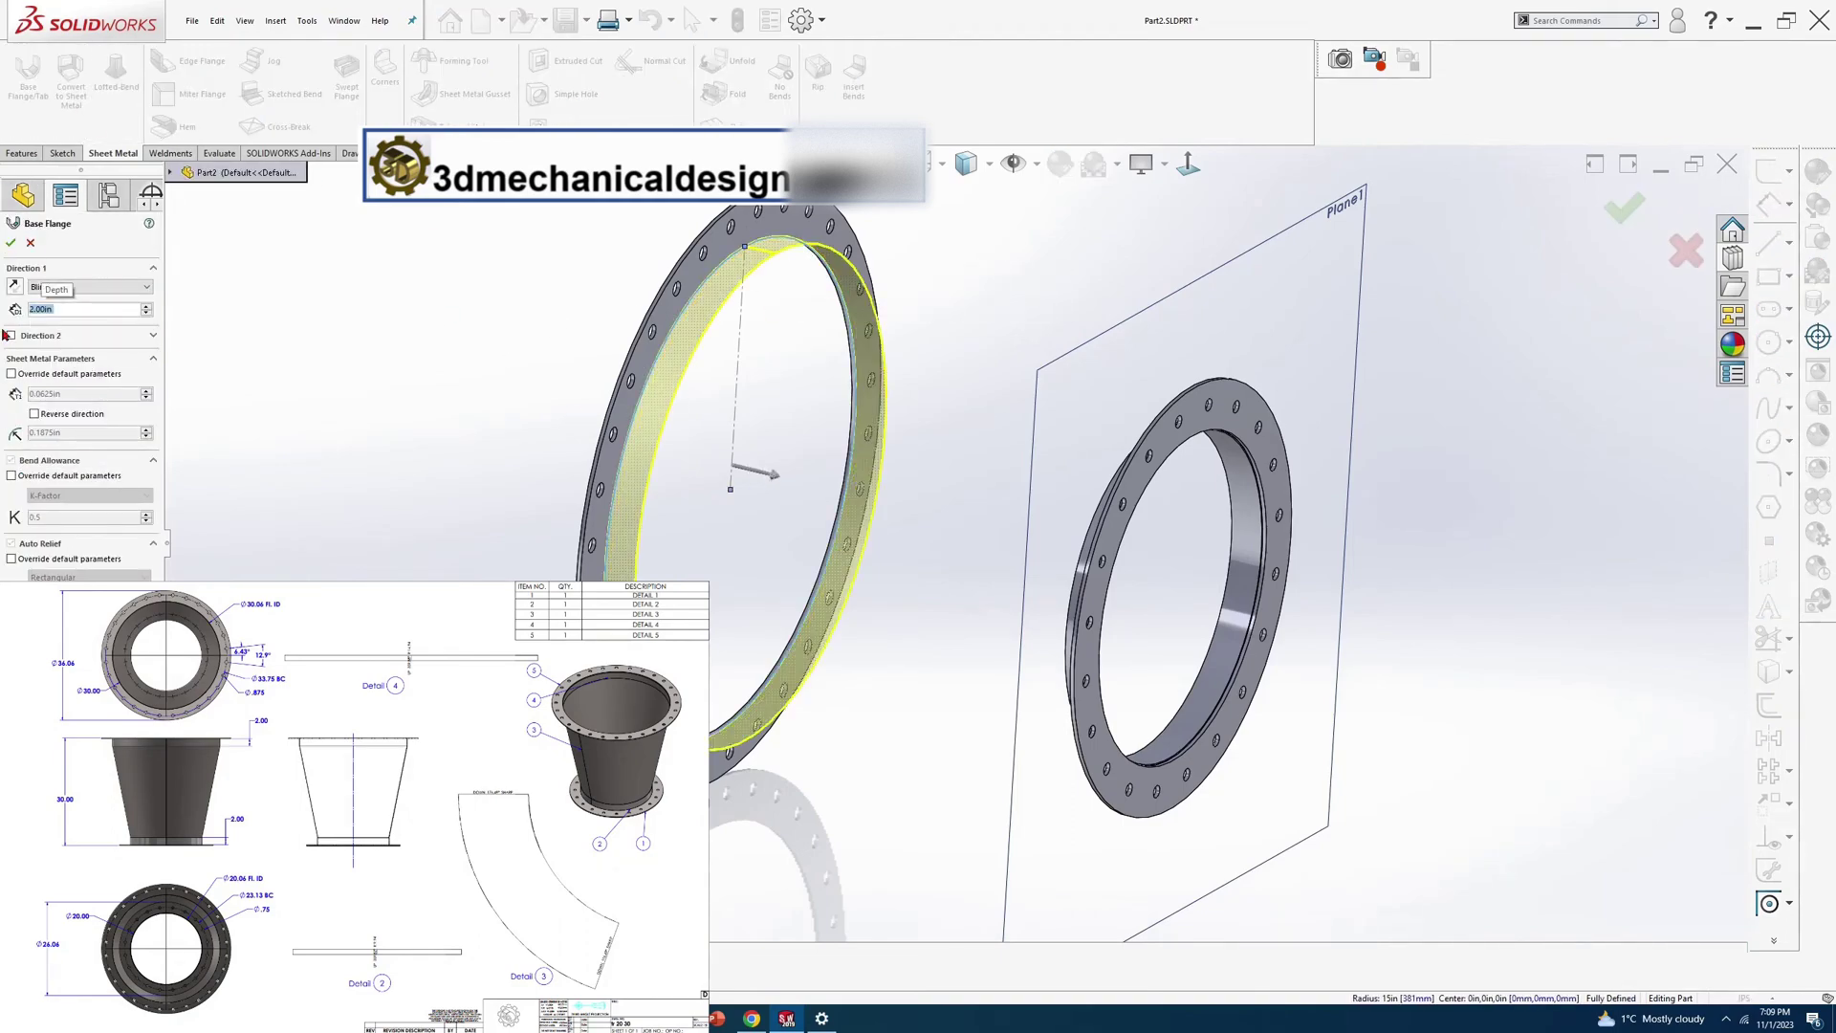
left_click(10, 244)
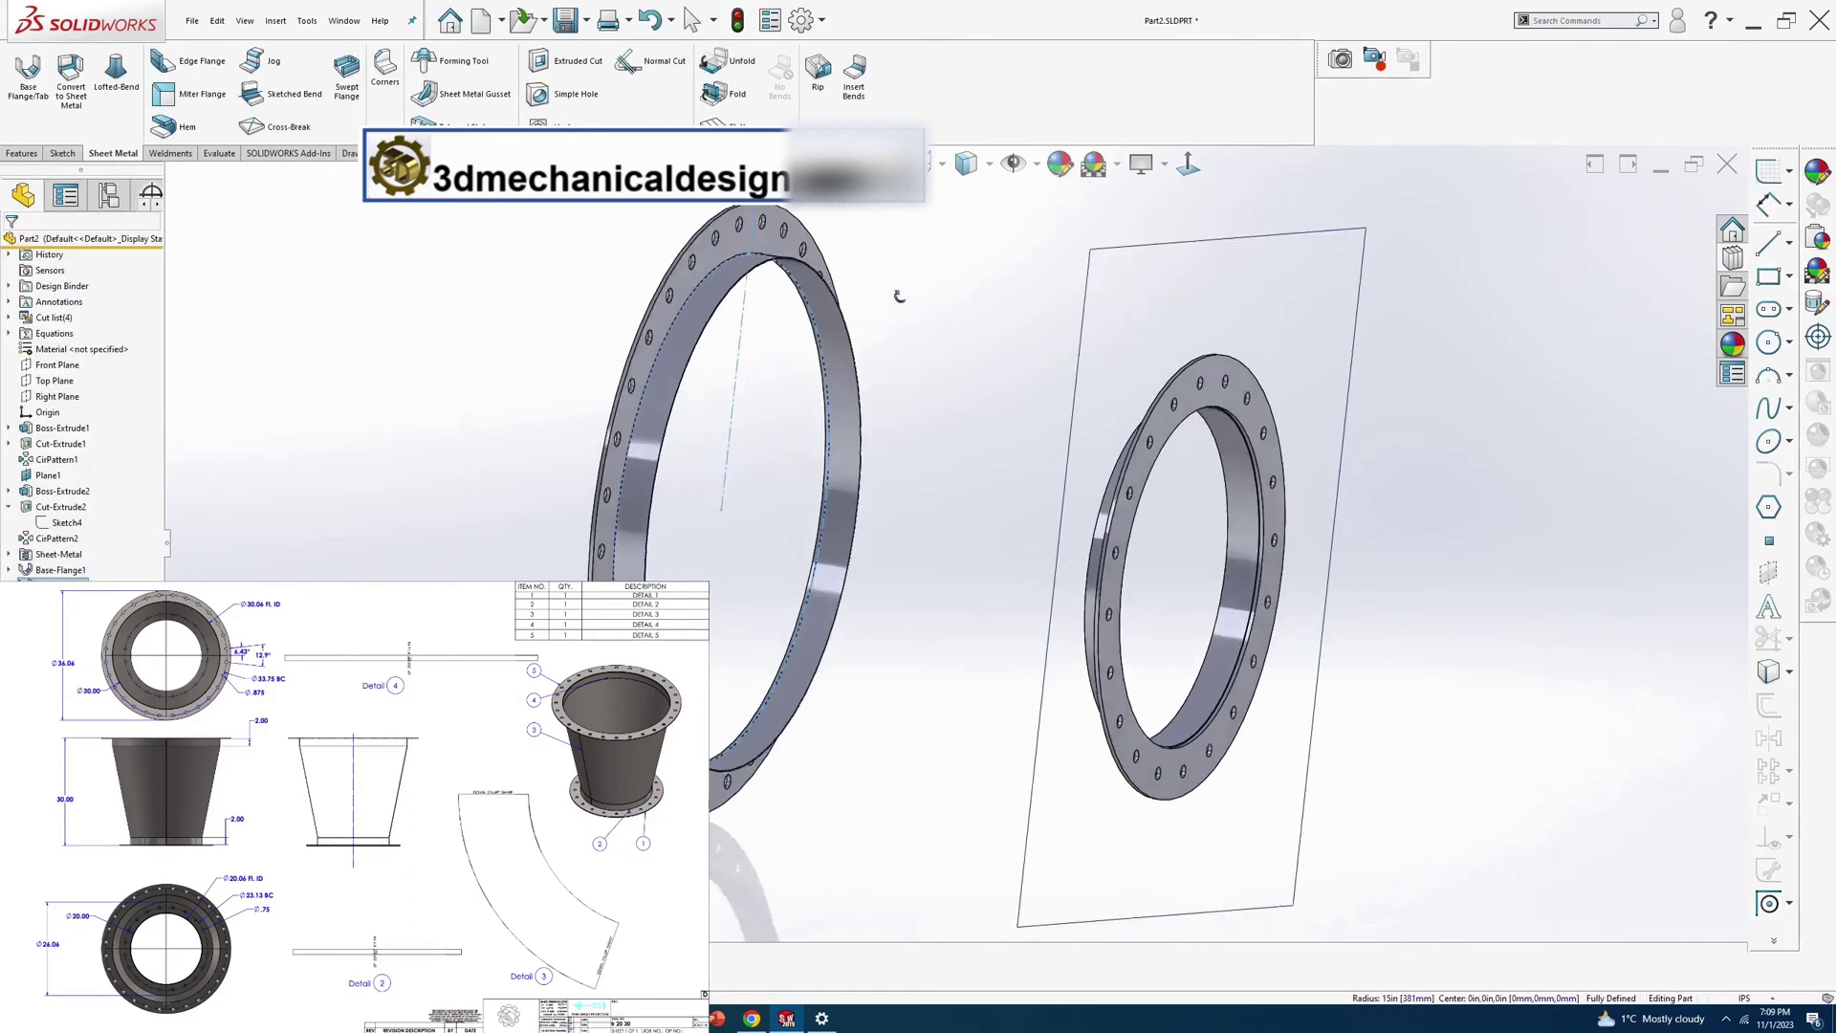
Start a sketch on the thin end face of the large ring's collar
scroll(832, 325, "down", 3)
scroll(832, 325, "down", 5)
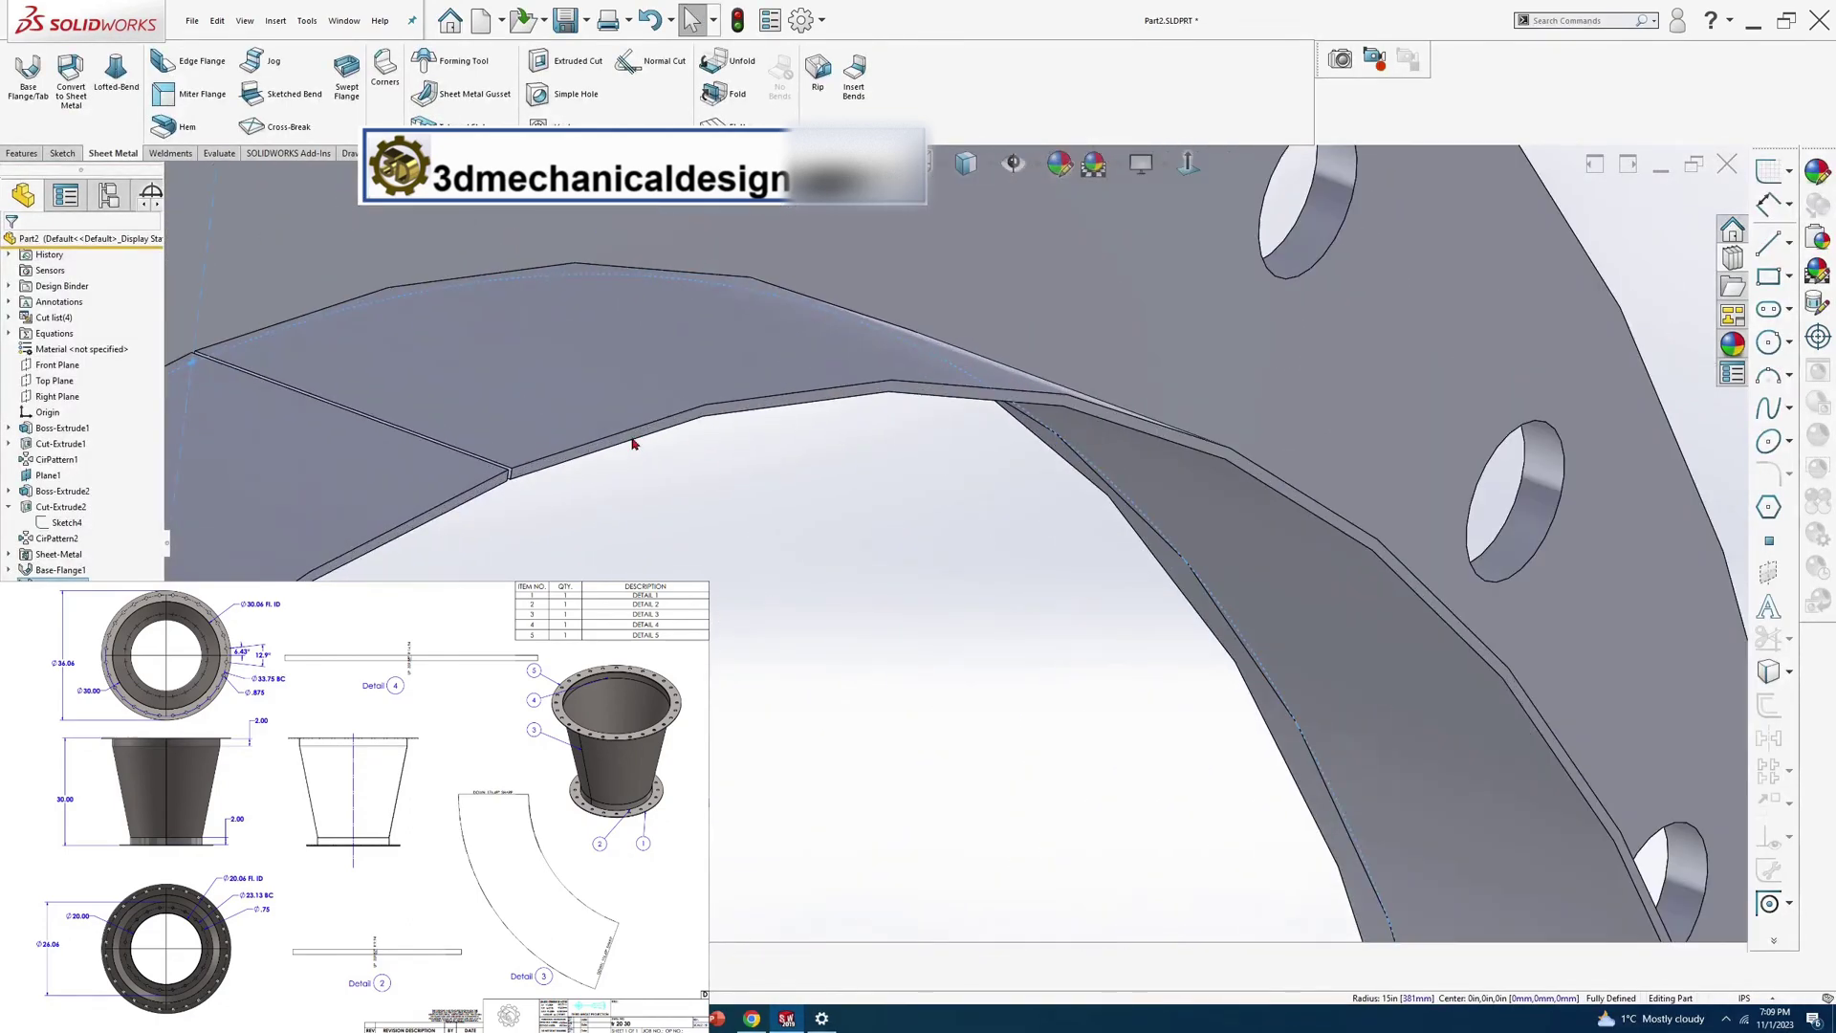
left_click(631, 439)
key("s")
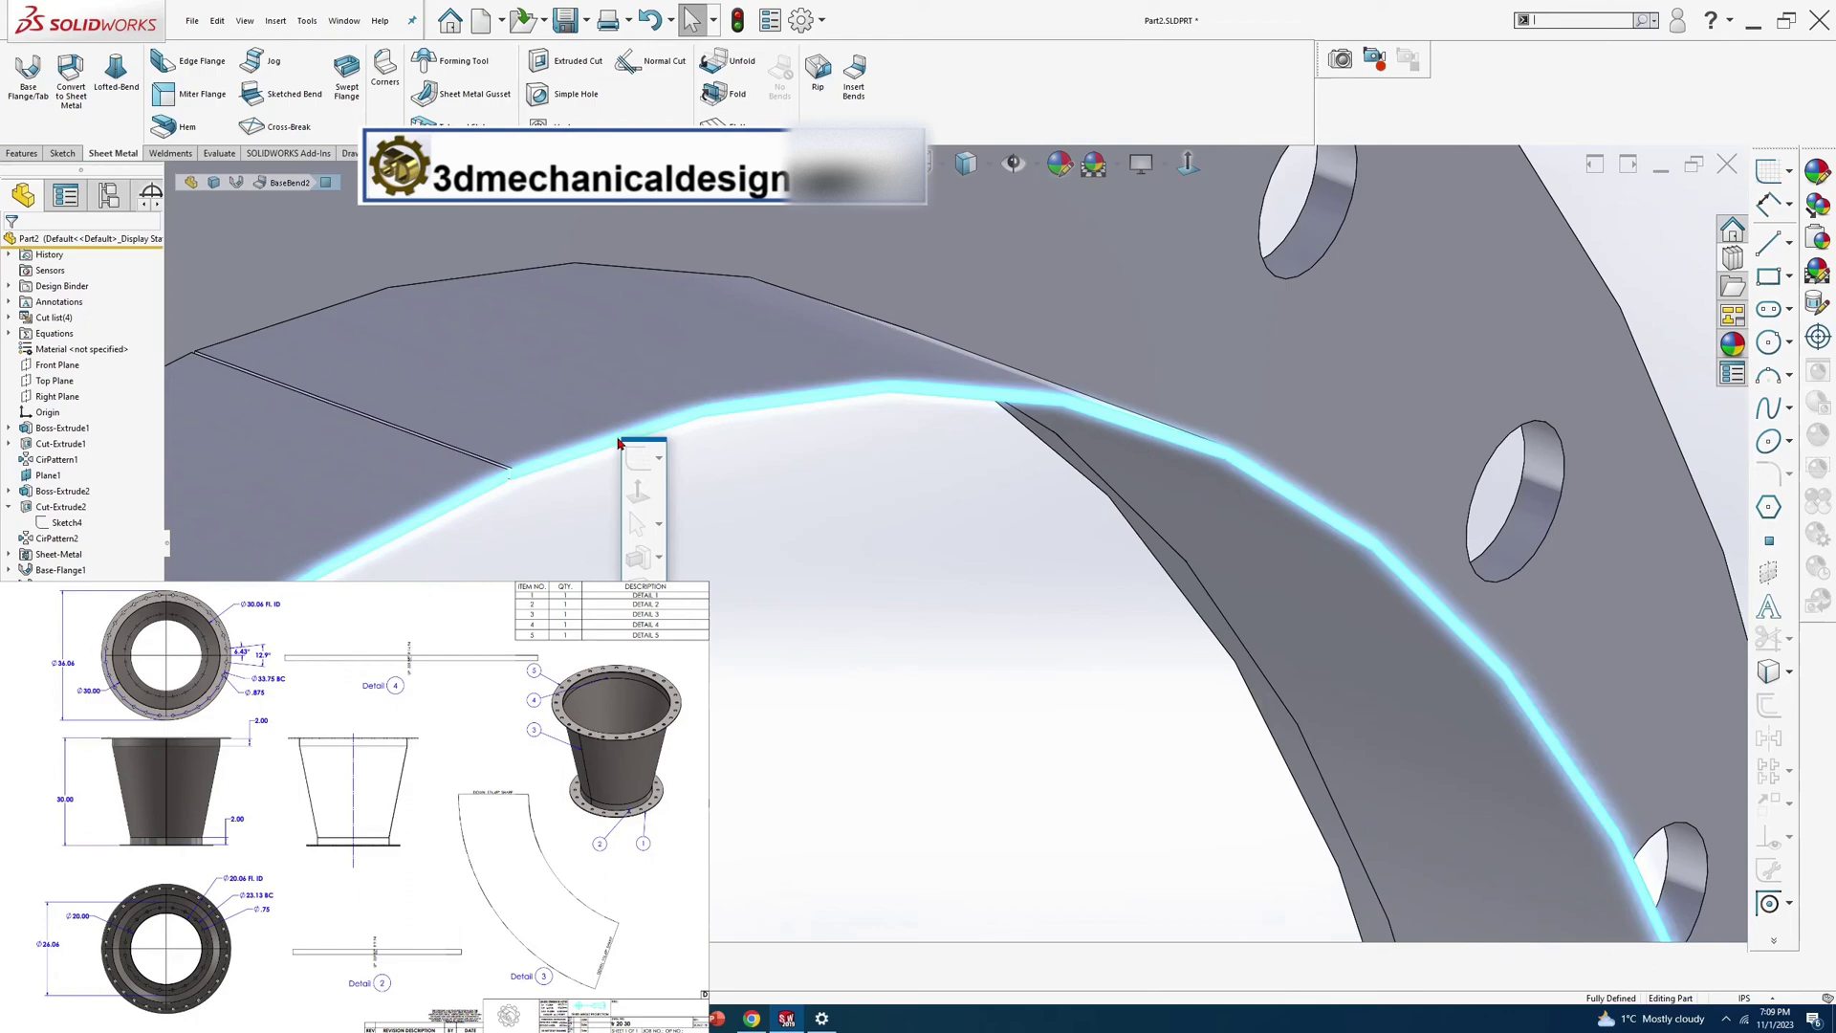
left_click(659, 461)
mouse_move(698, 489)
left_click(808, 485)
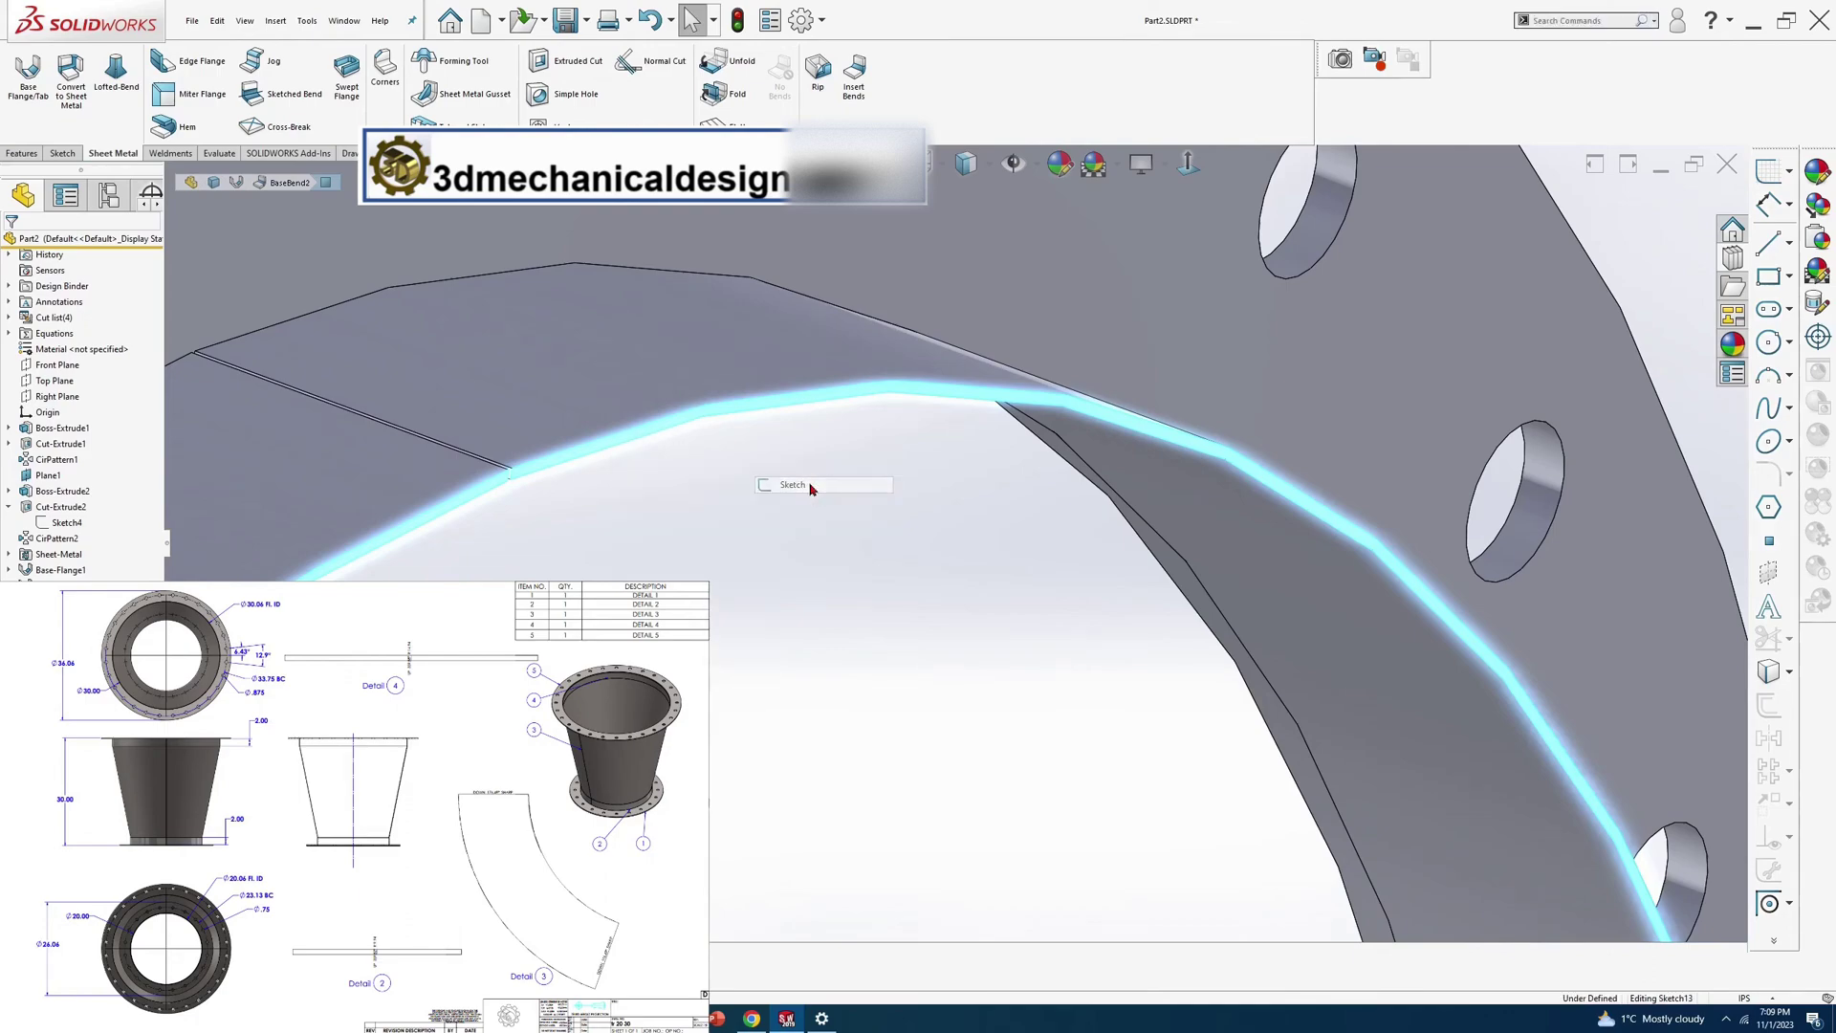
Convert the curved edge of the large collar's end face into a sketch arc and exit the sketch
key("s")
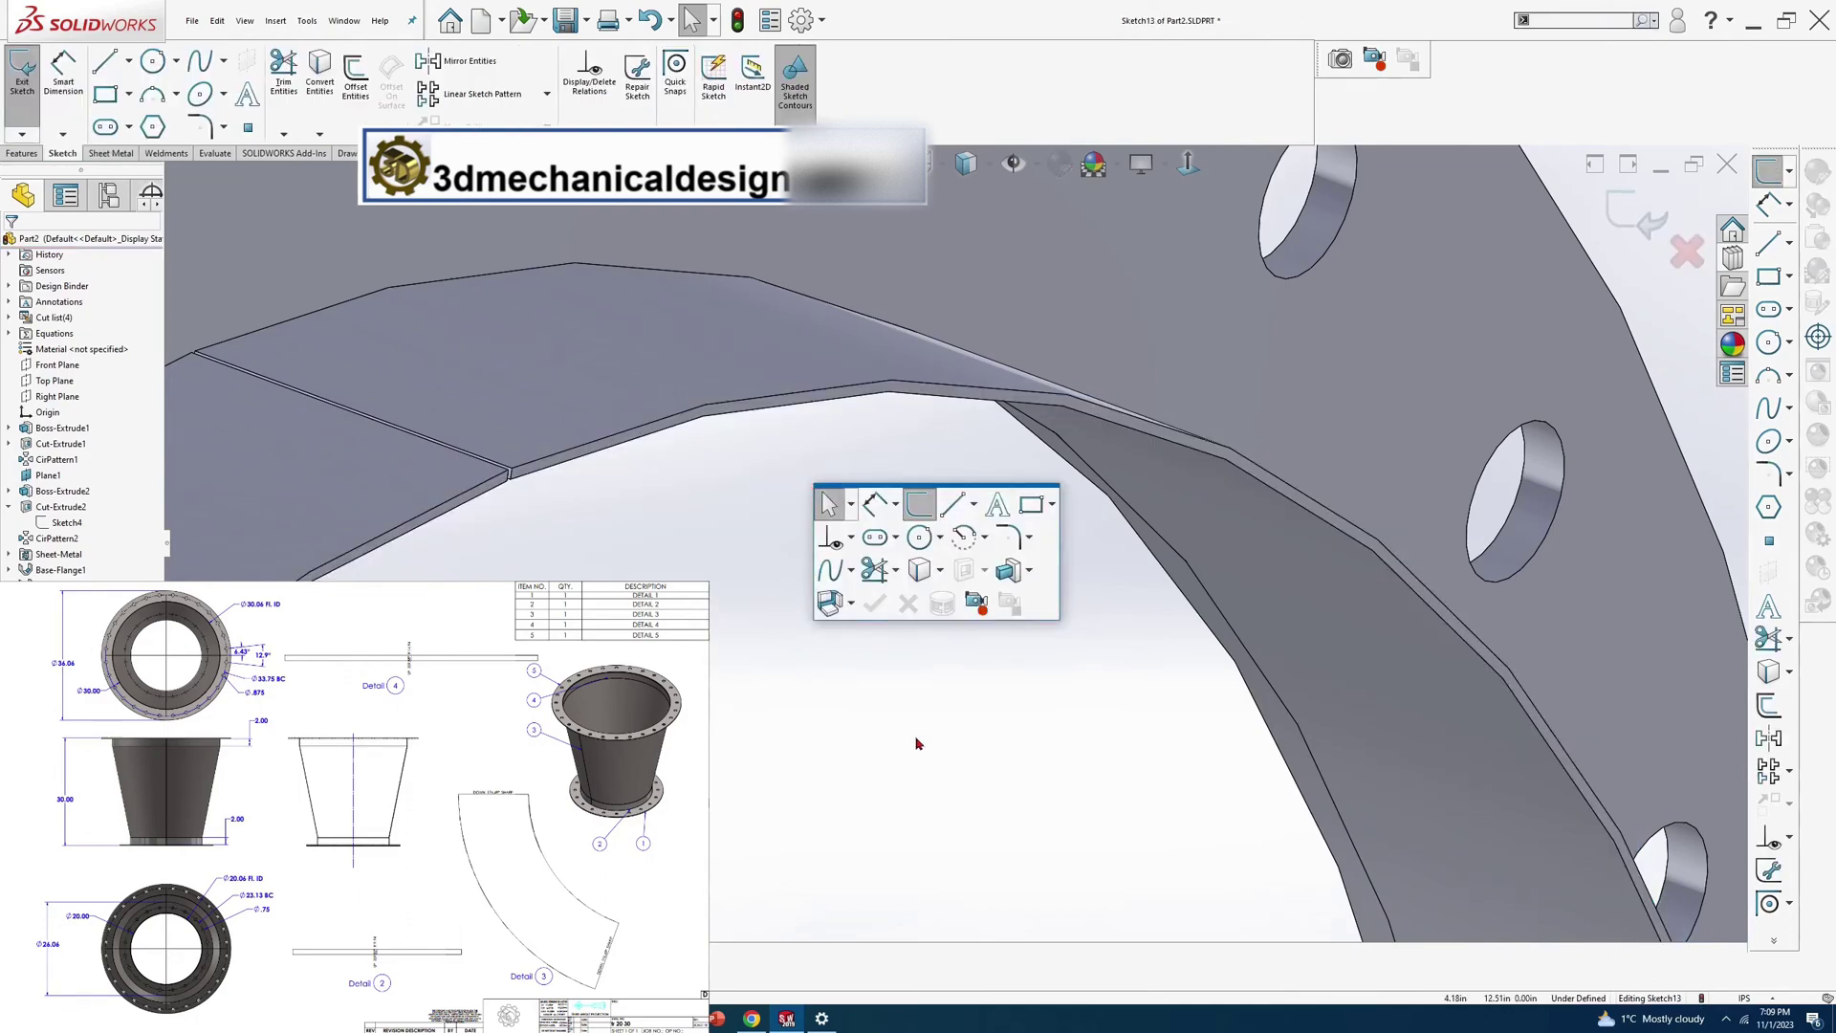
left_click(755, 696)
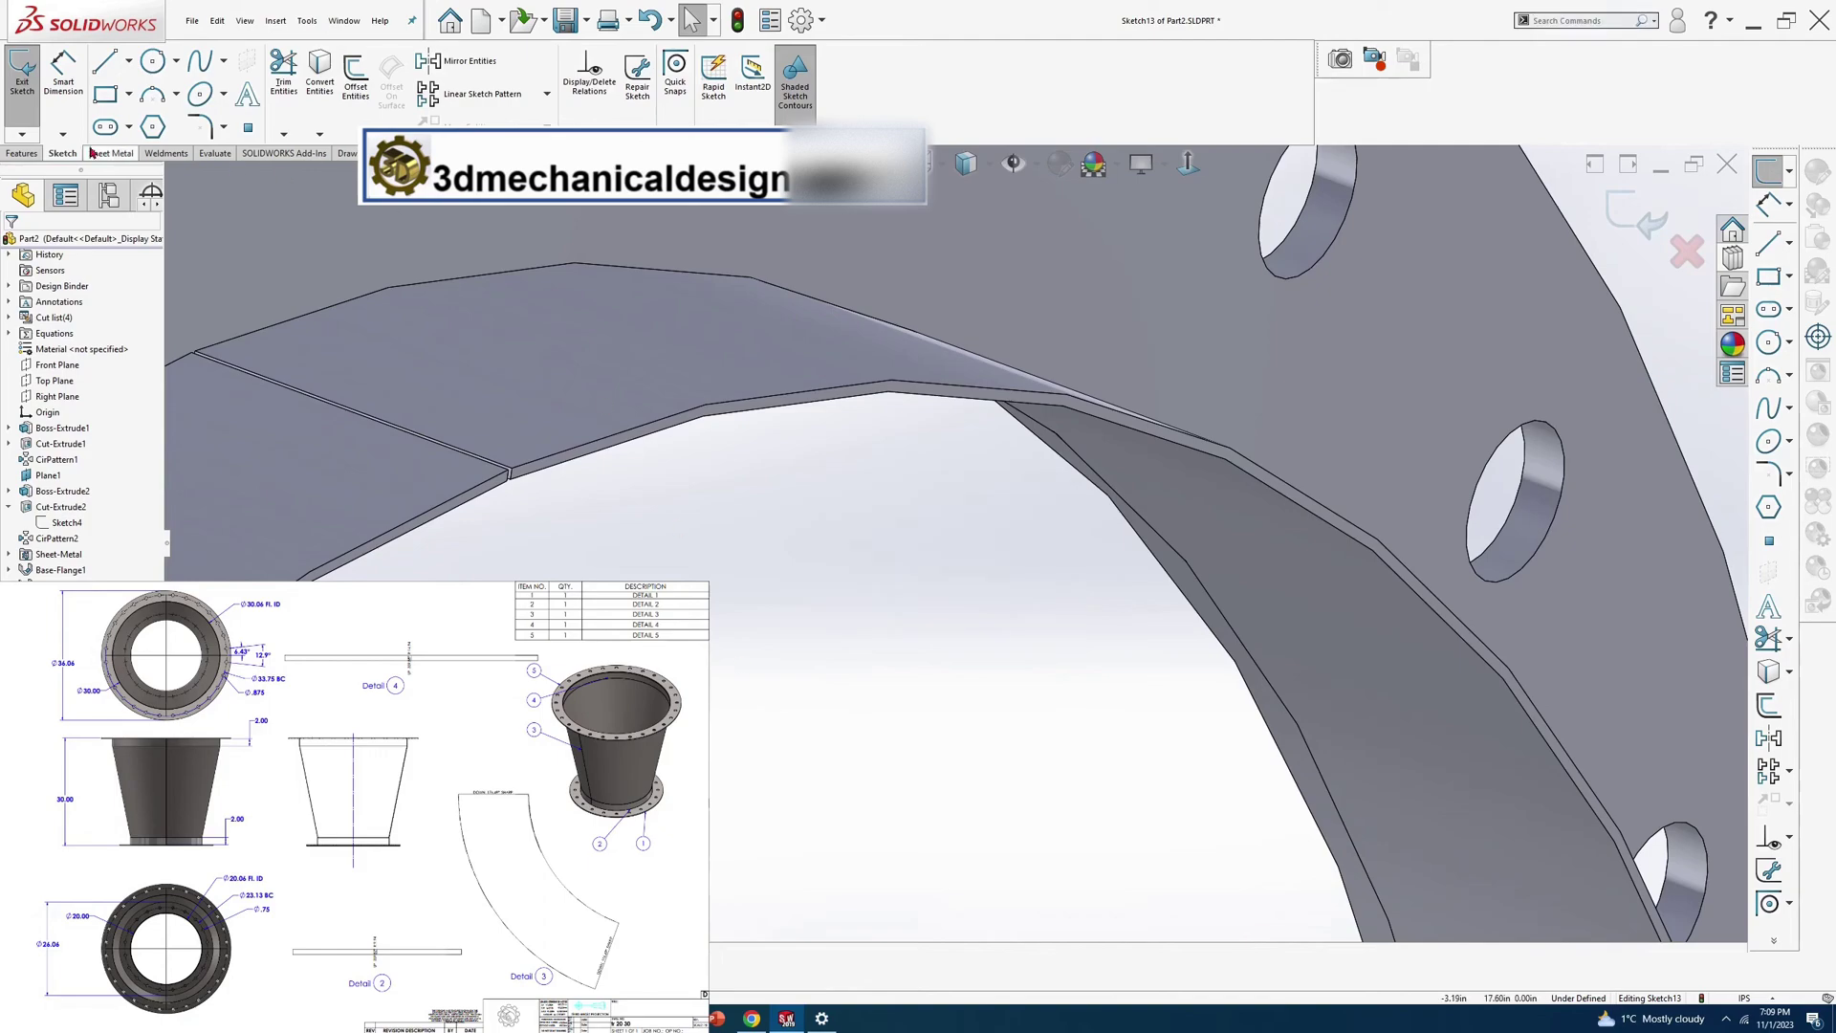
left_click(321, 76)
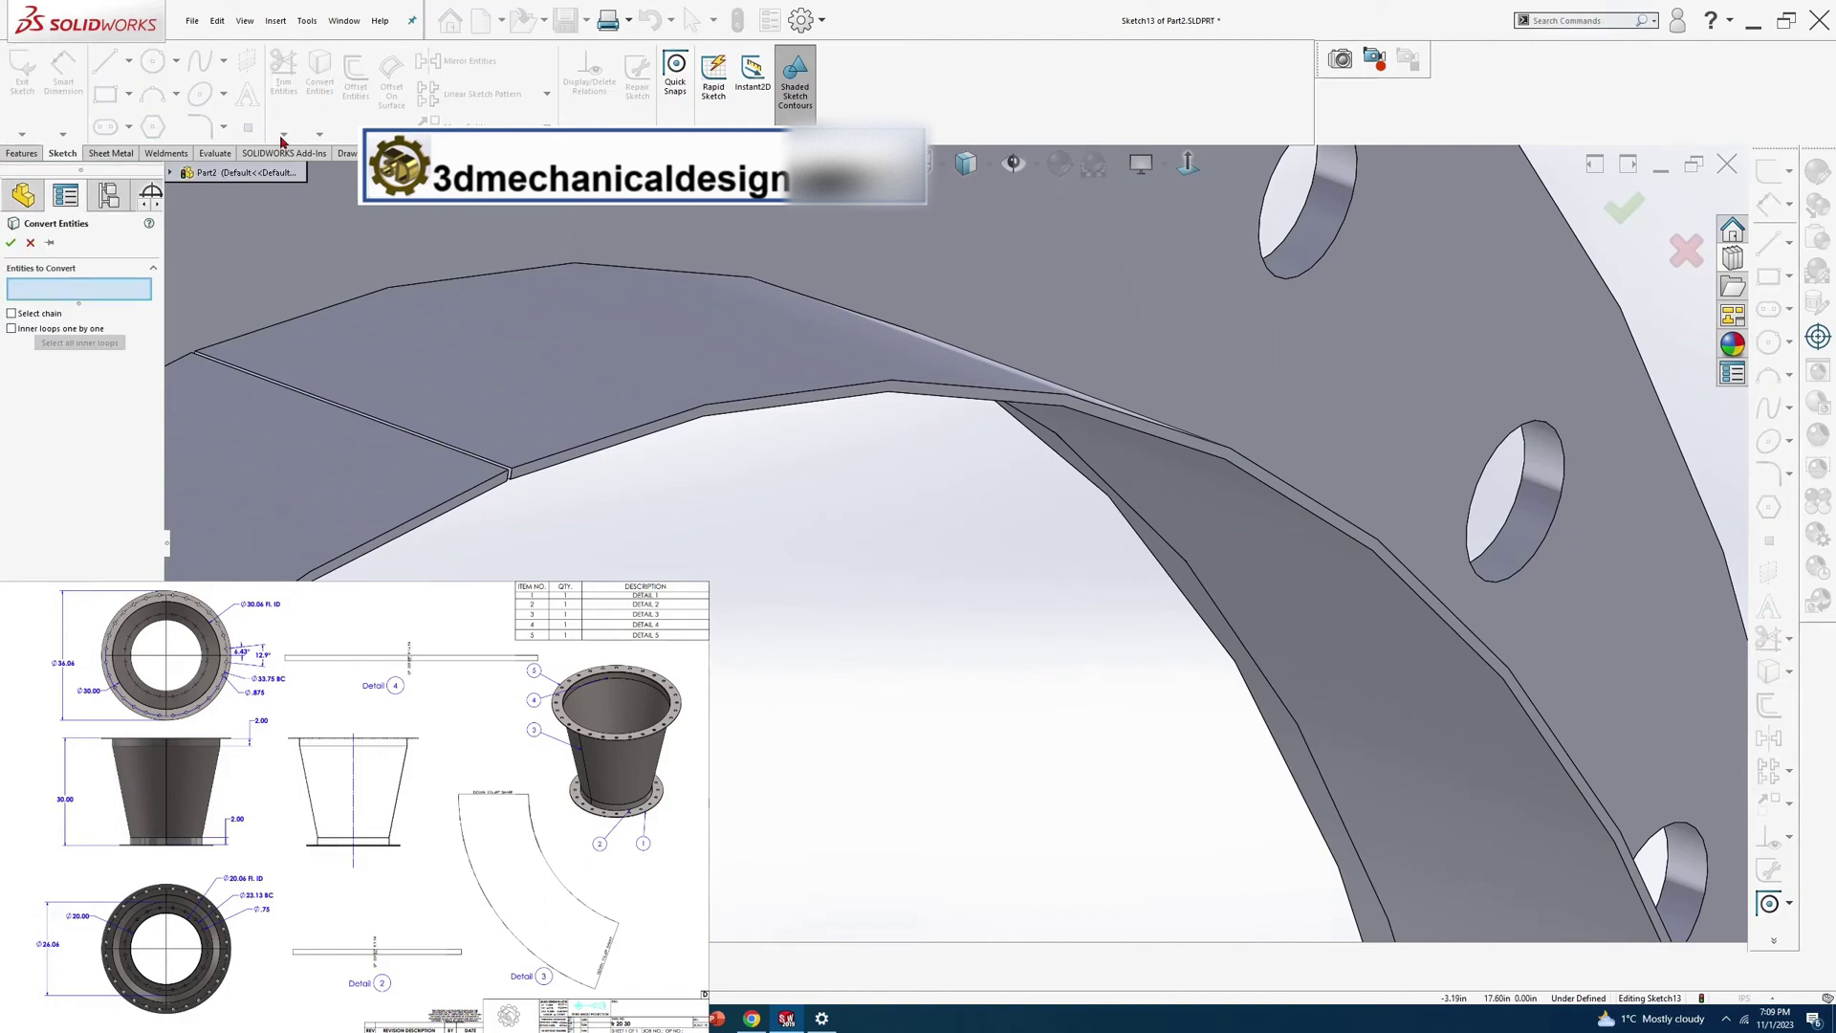
left_click(637, 439)
left_click(11, 242)
scroll(1099, 380, "up", 4)
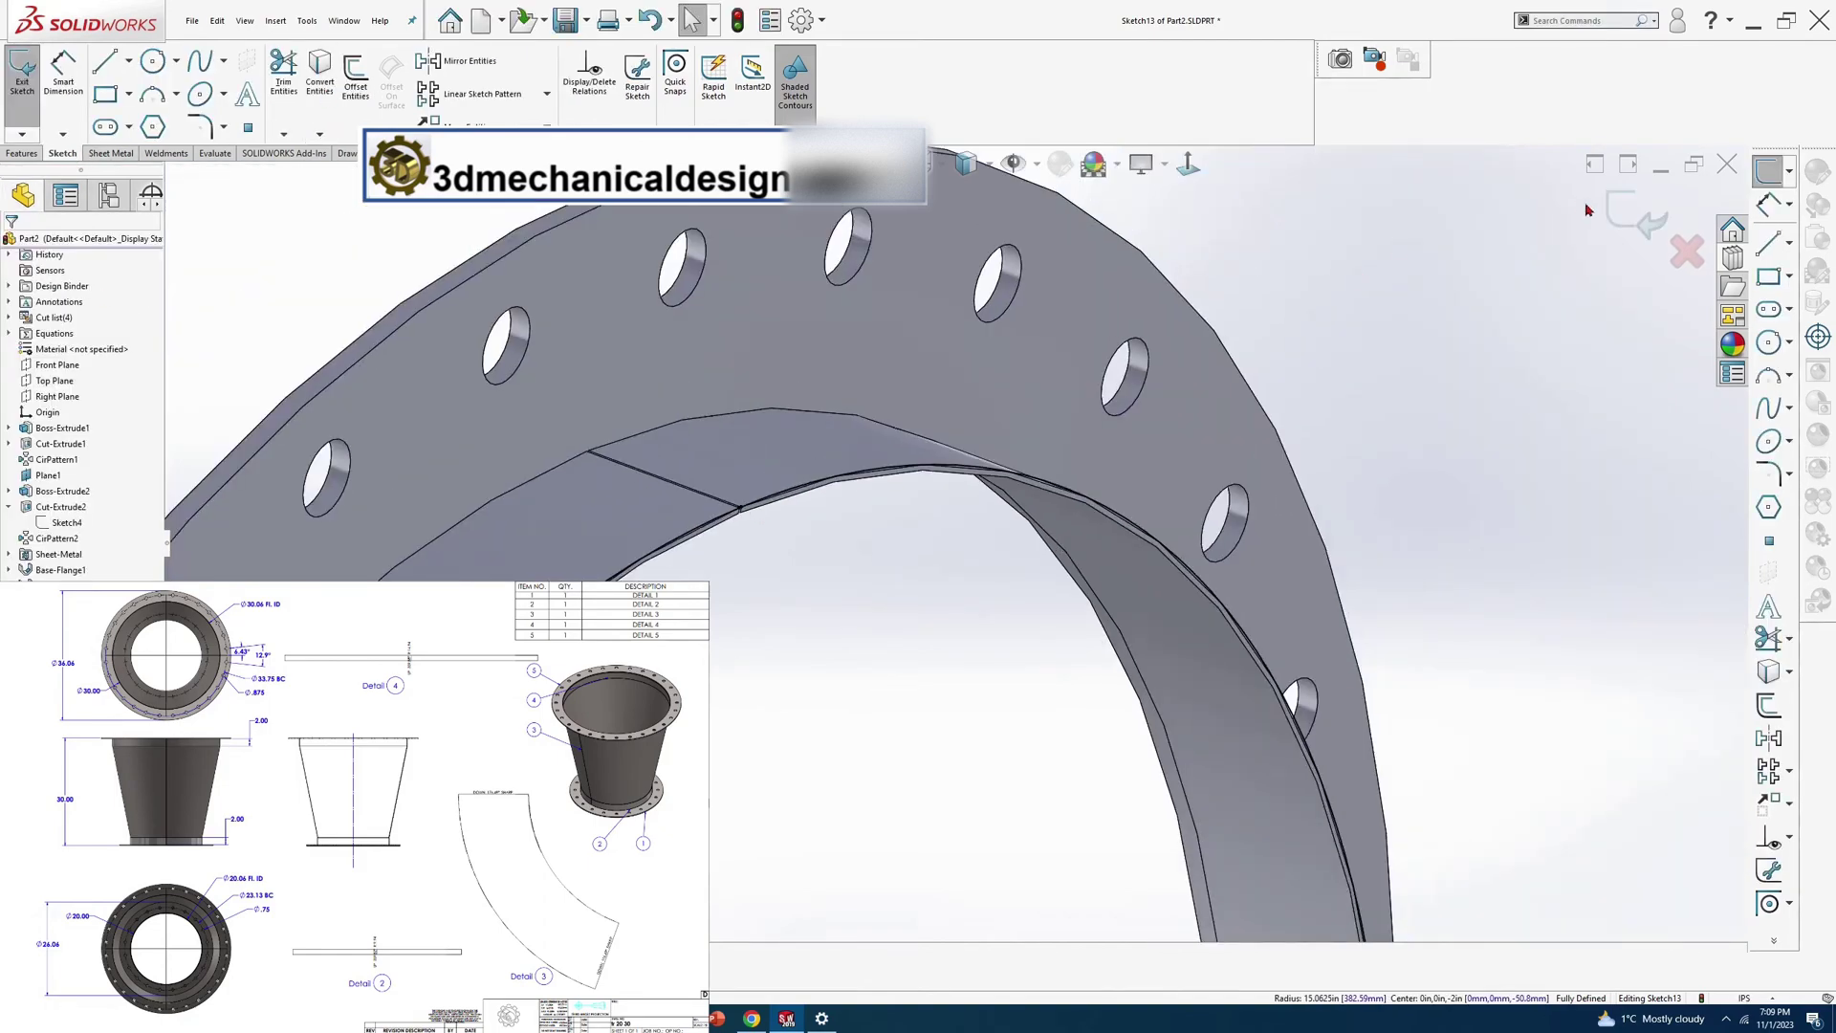
left_click(1623, 208)
Start a sketch on the thin end face of the small ring's collar
scroll(1065, 570, "up", 4)
middle_click_drag(1050, 580, 1081, 775)
scroll(1266, 738, "up", 5)
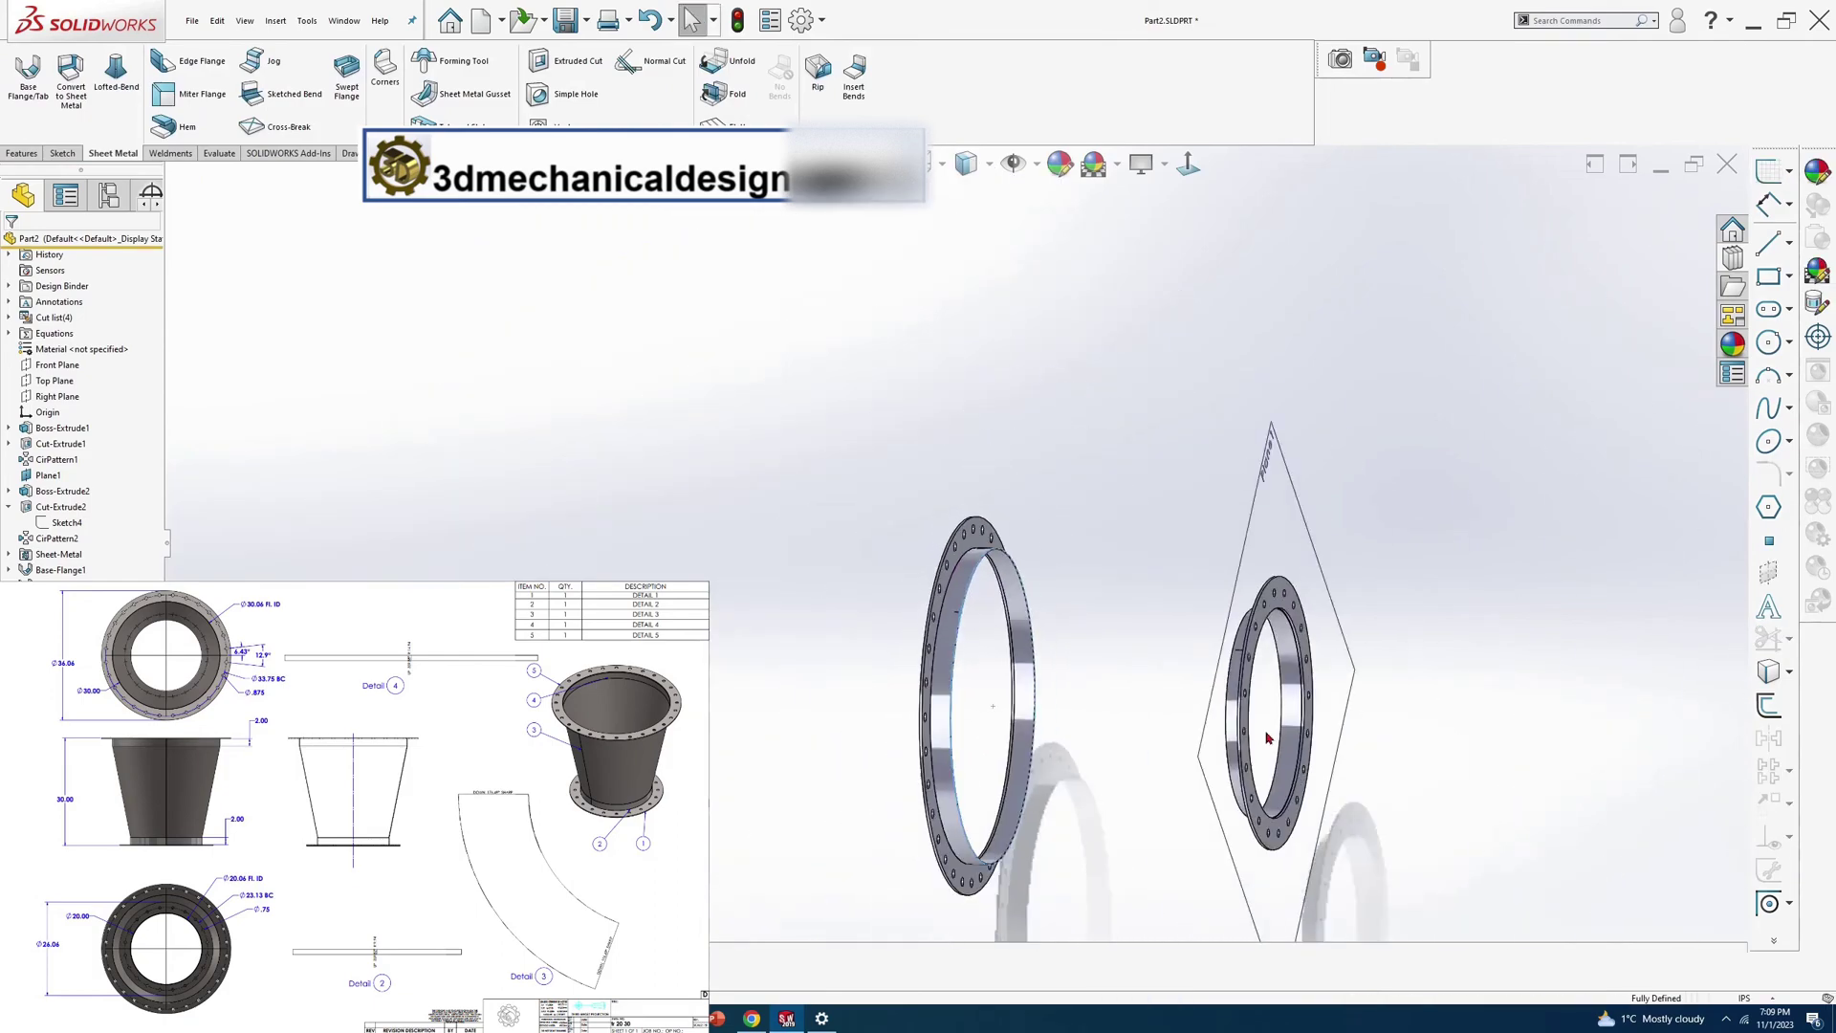
scroll(1267, 726, "down", 4)
middle_click_drag(1207, 562, 1154, 537)
scroll(1154, 538, "down", 6)
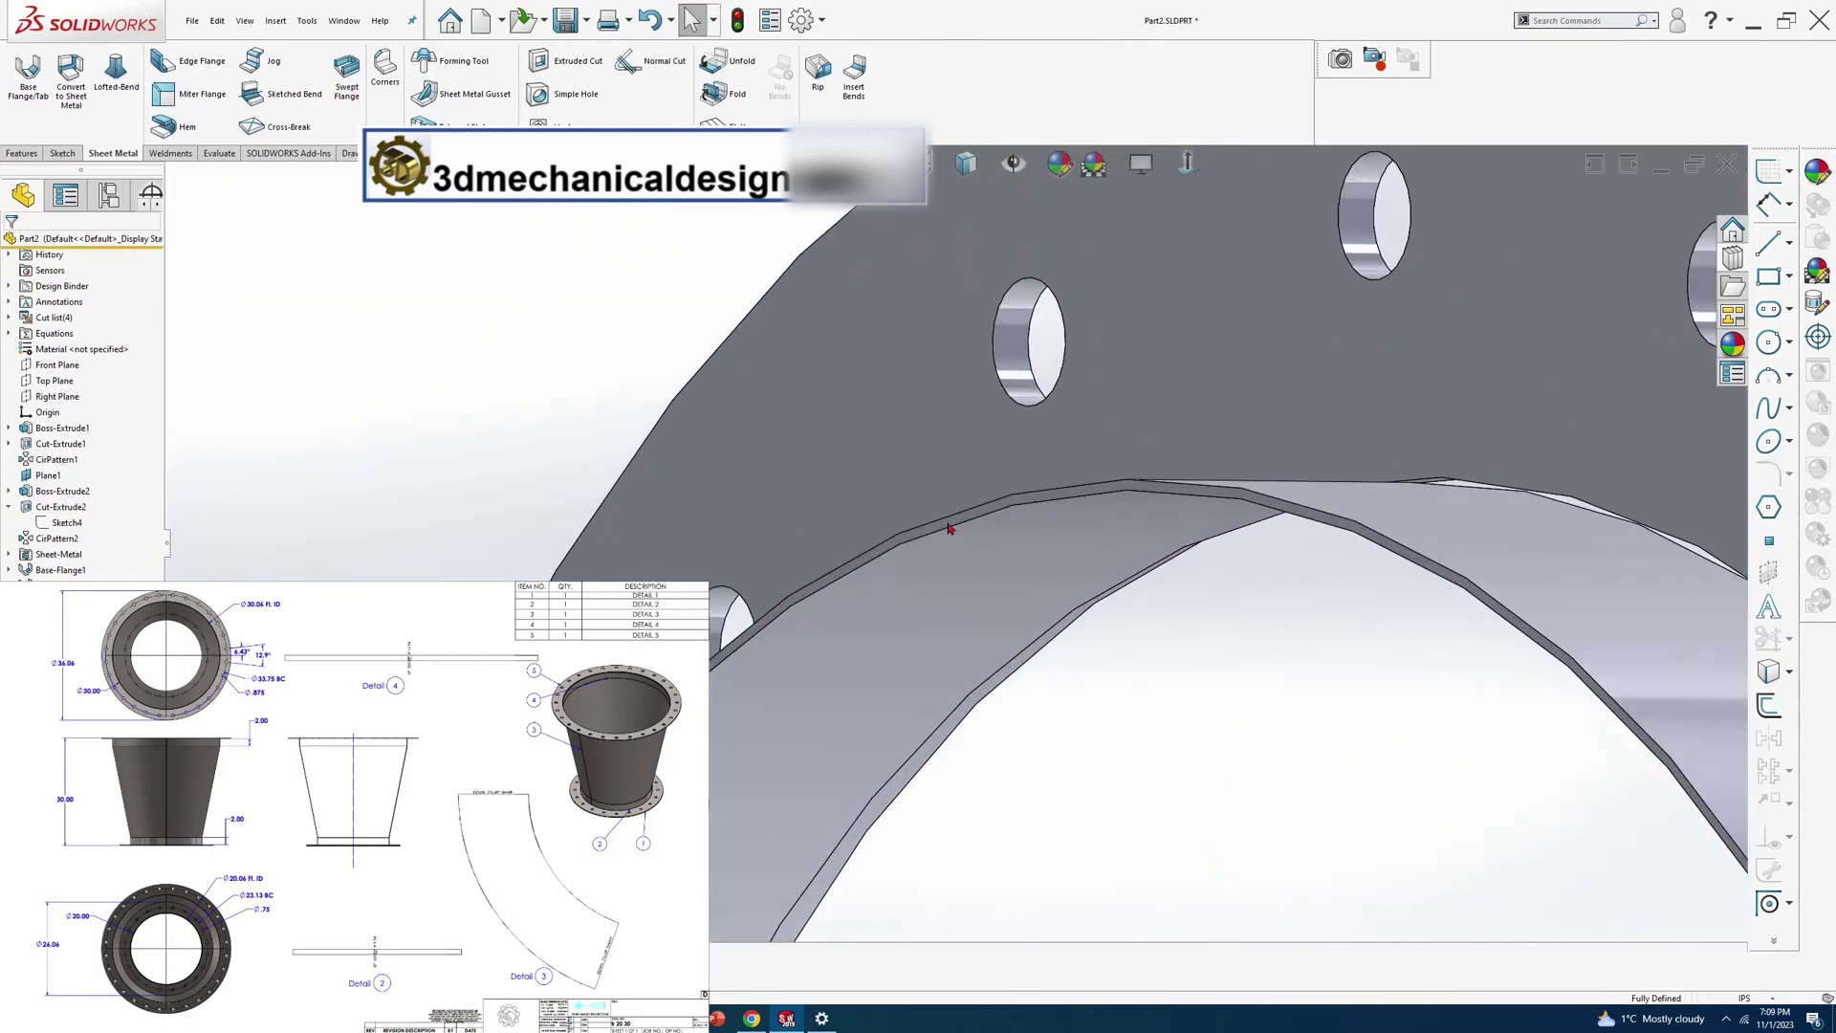
left_click(949, 525)
key("s")
left_click(989, 521)
mouse_move(994, 547)
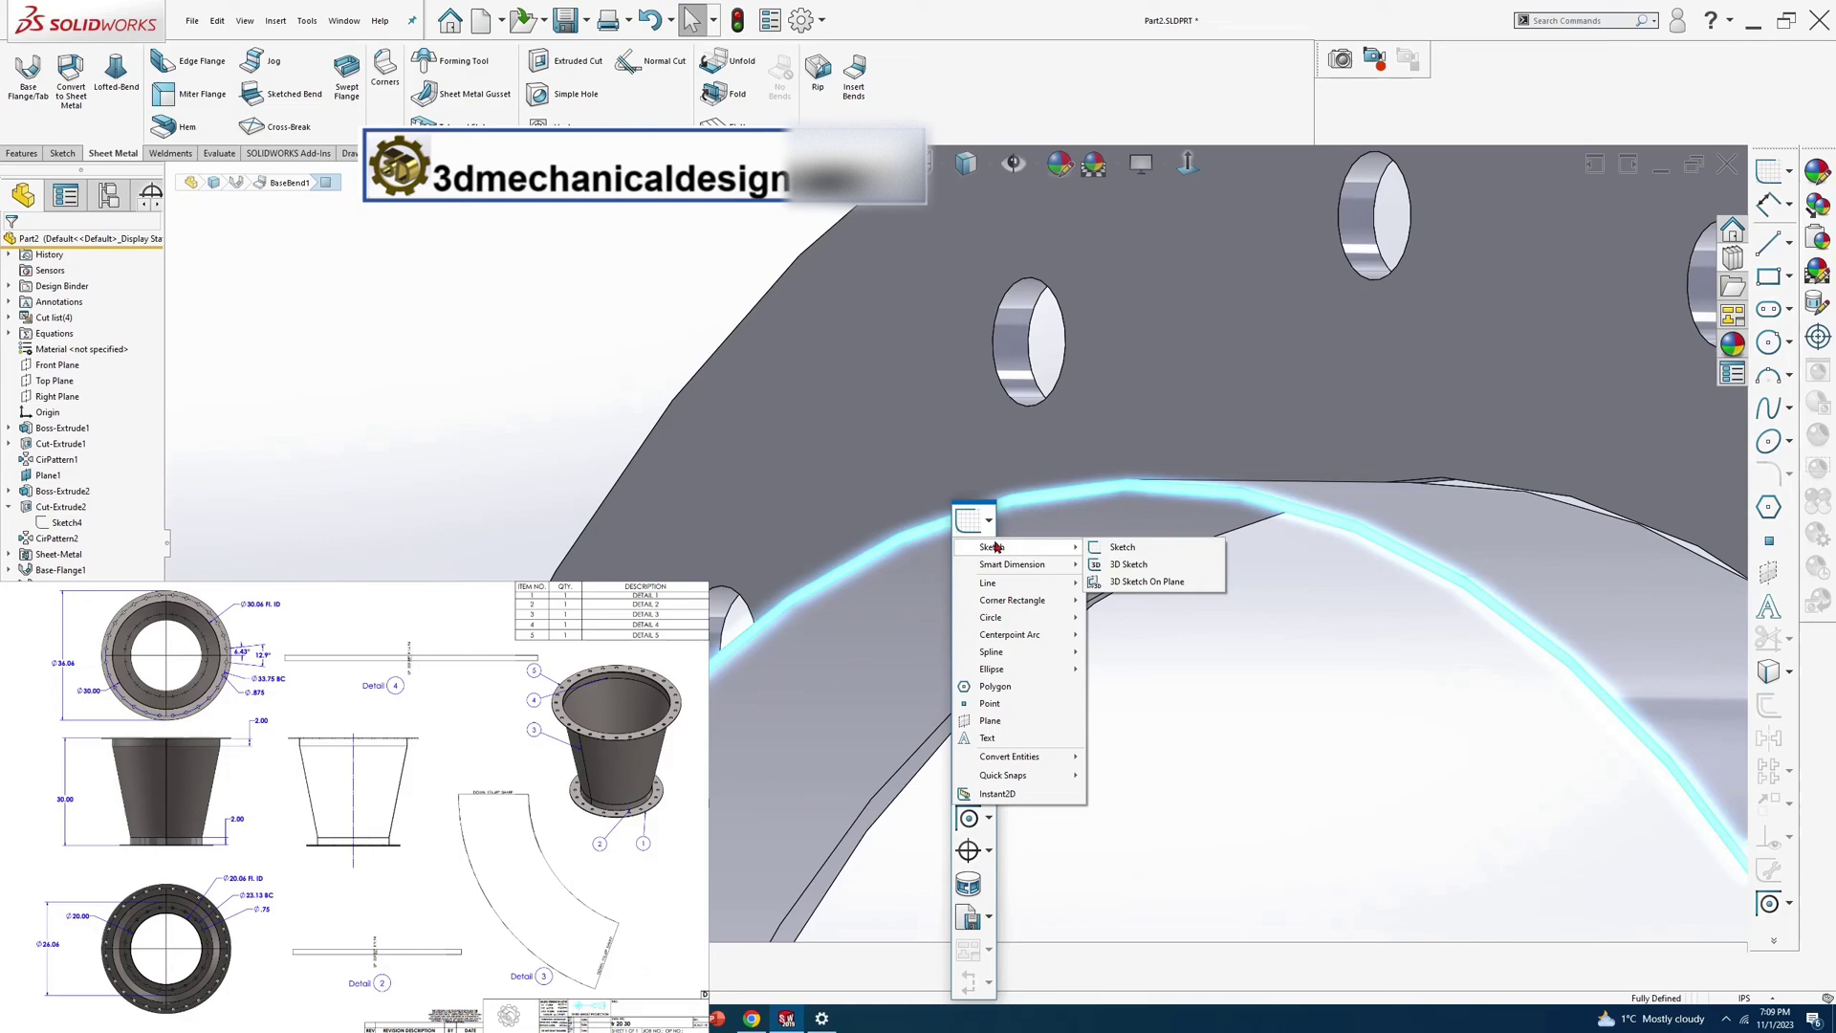
left_click(1124, 548)
scroll(1144, 607, "down", 4)
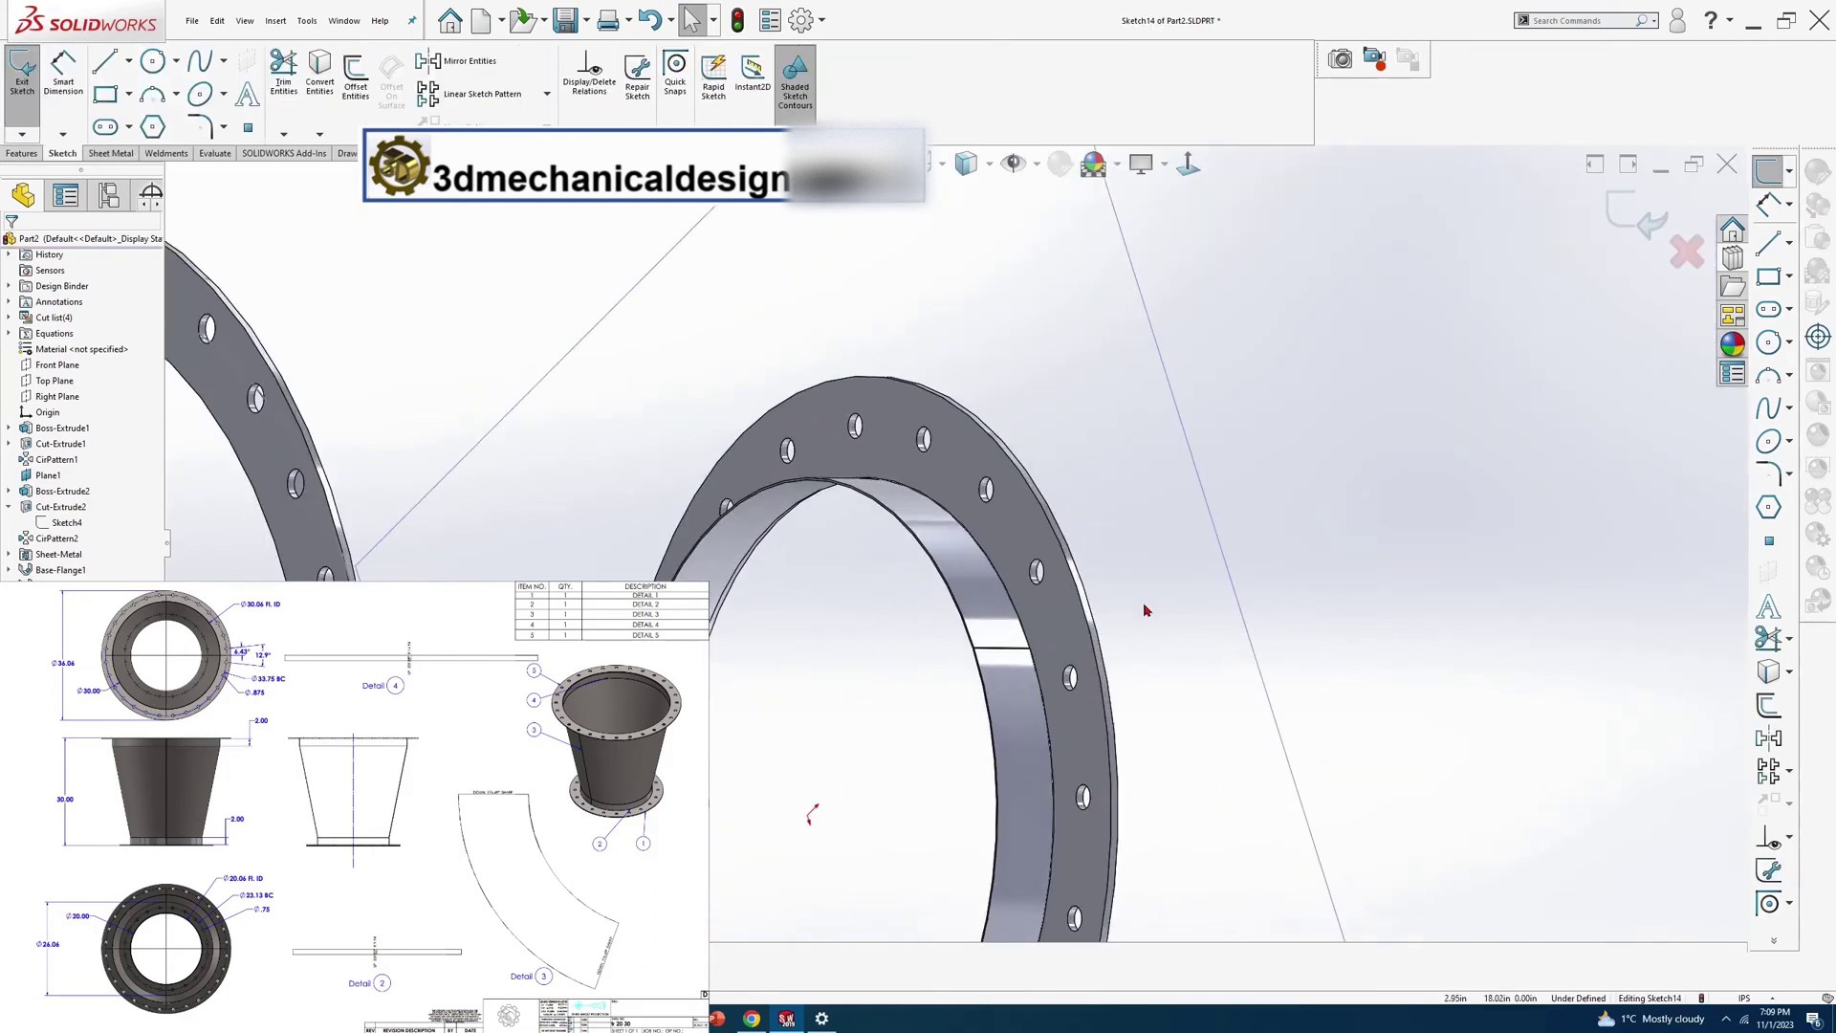
Convert the curved inner edge of the small collar's end face into a sketch arc and exit the sketch
left_click(346, 74)
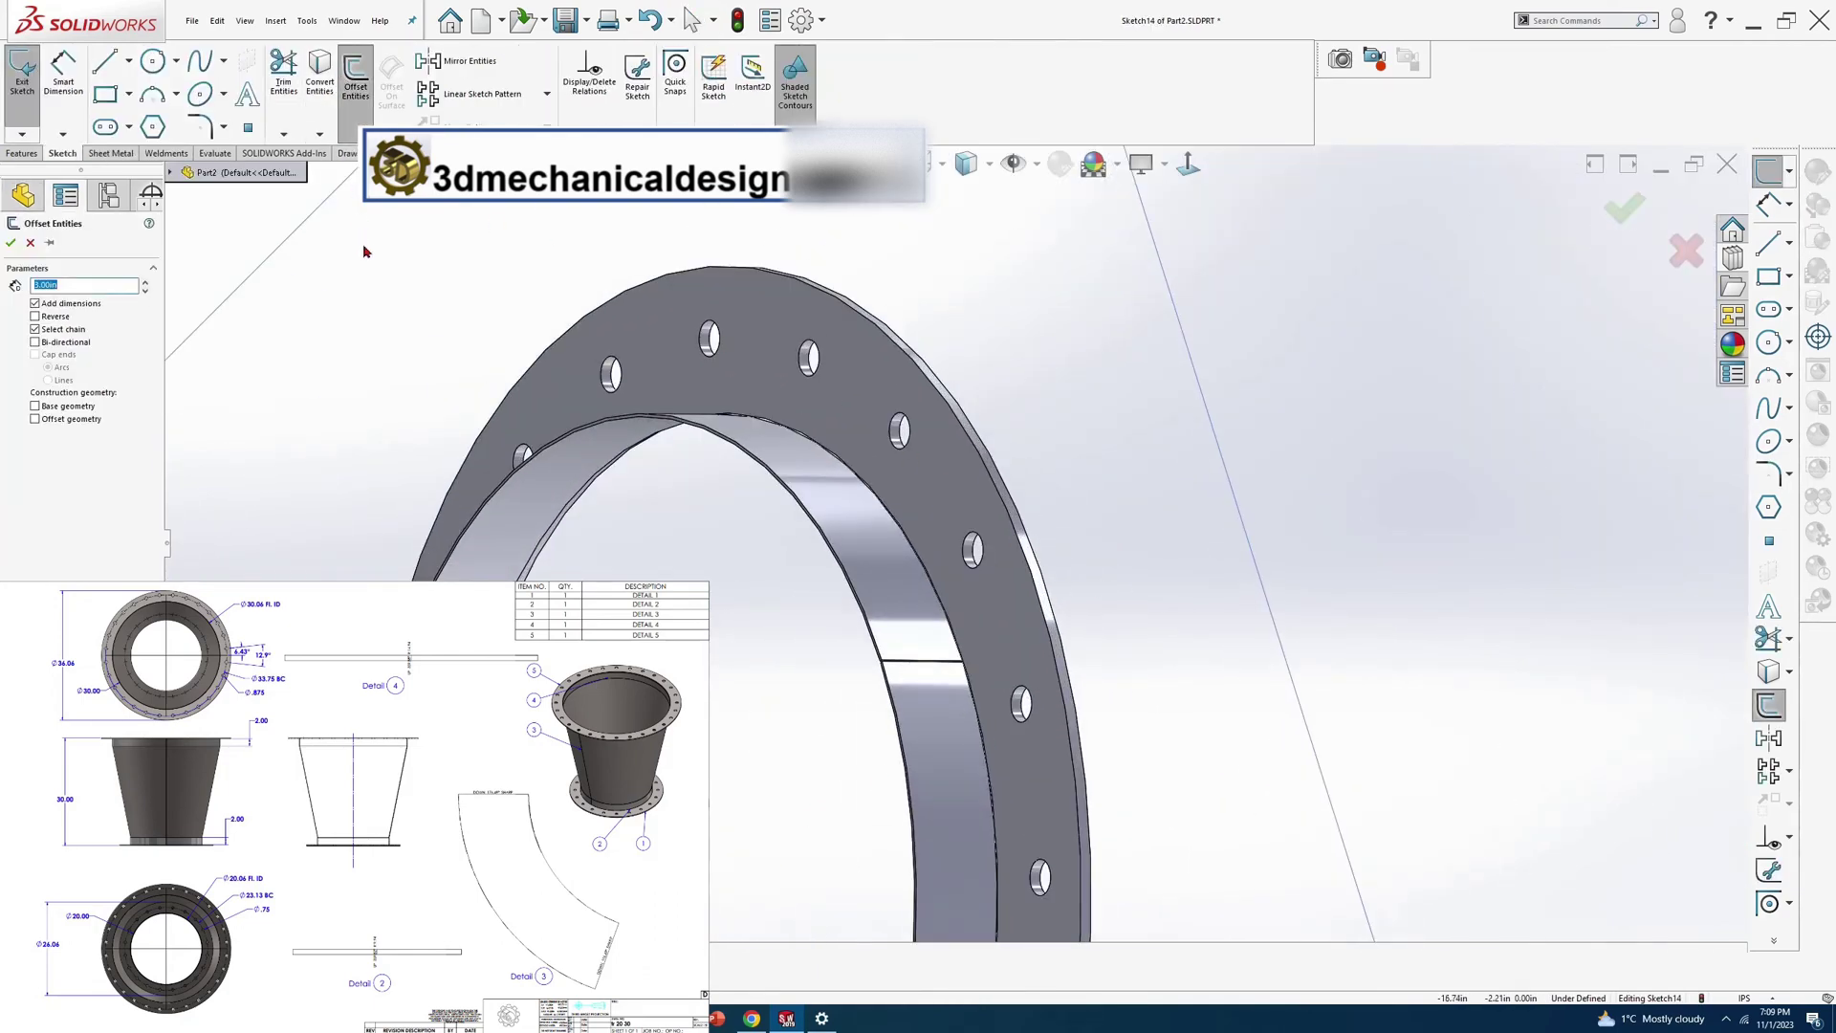
left_click(31, 243)
left_click(320, 74)
scroll(779, 553, "down", 4)
left_click(779, 564)
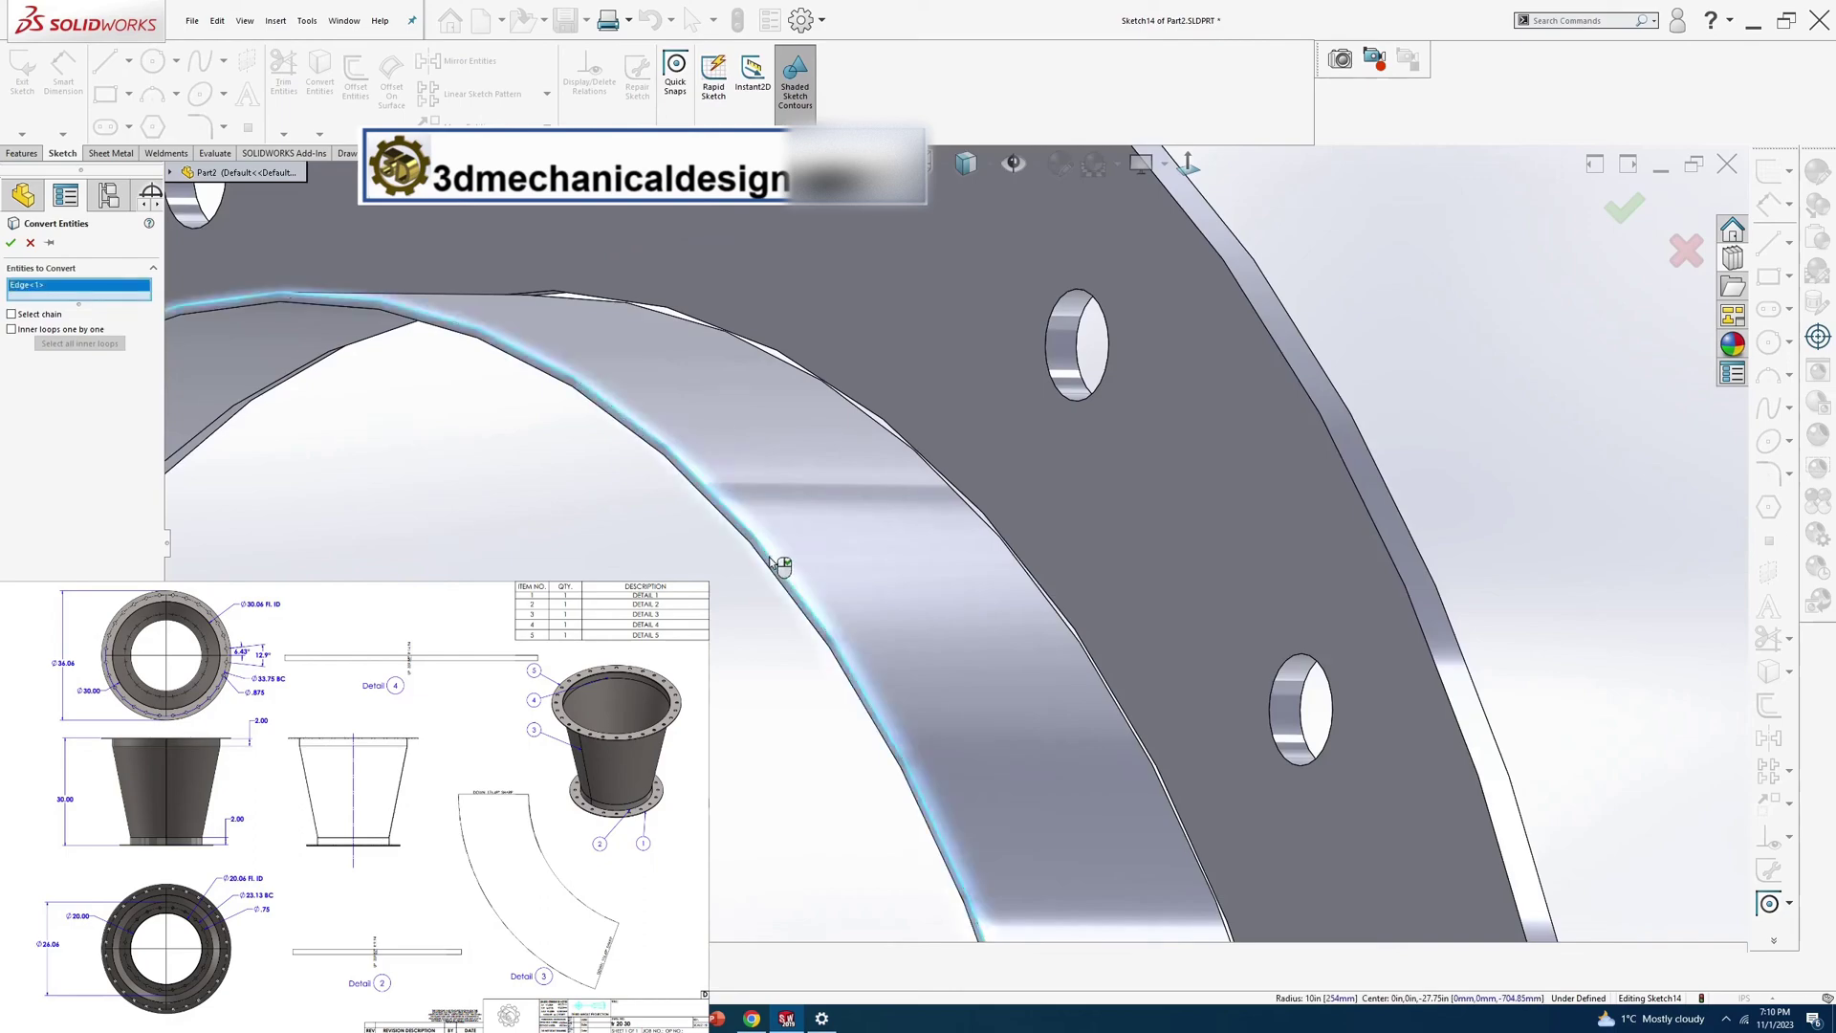
left_click(11, 243)
scroll(674, 551, "up", 7)
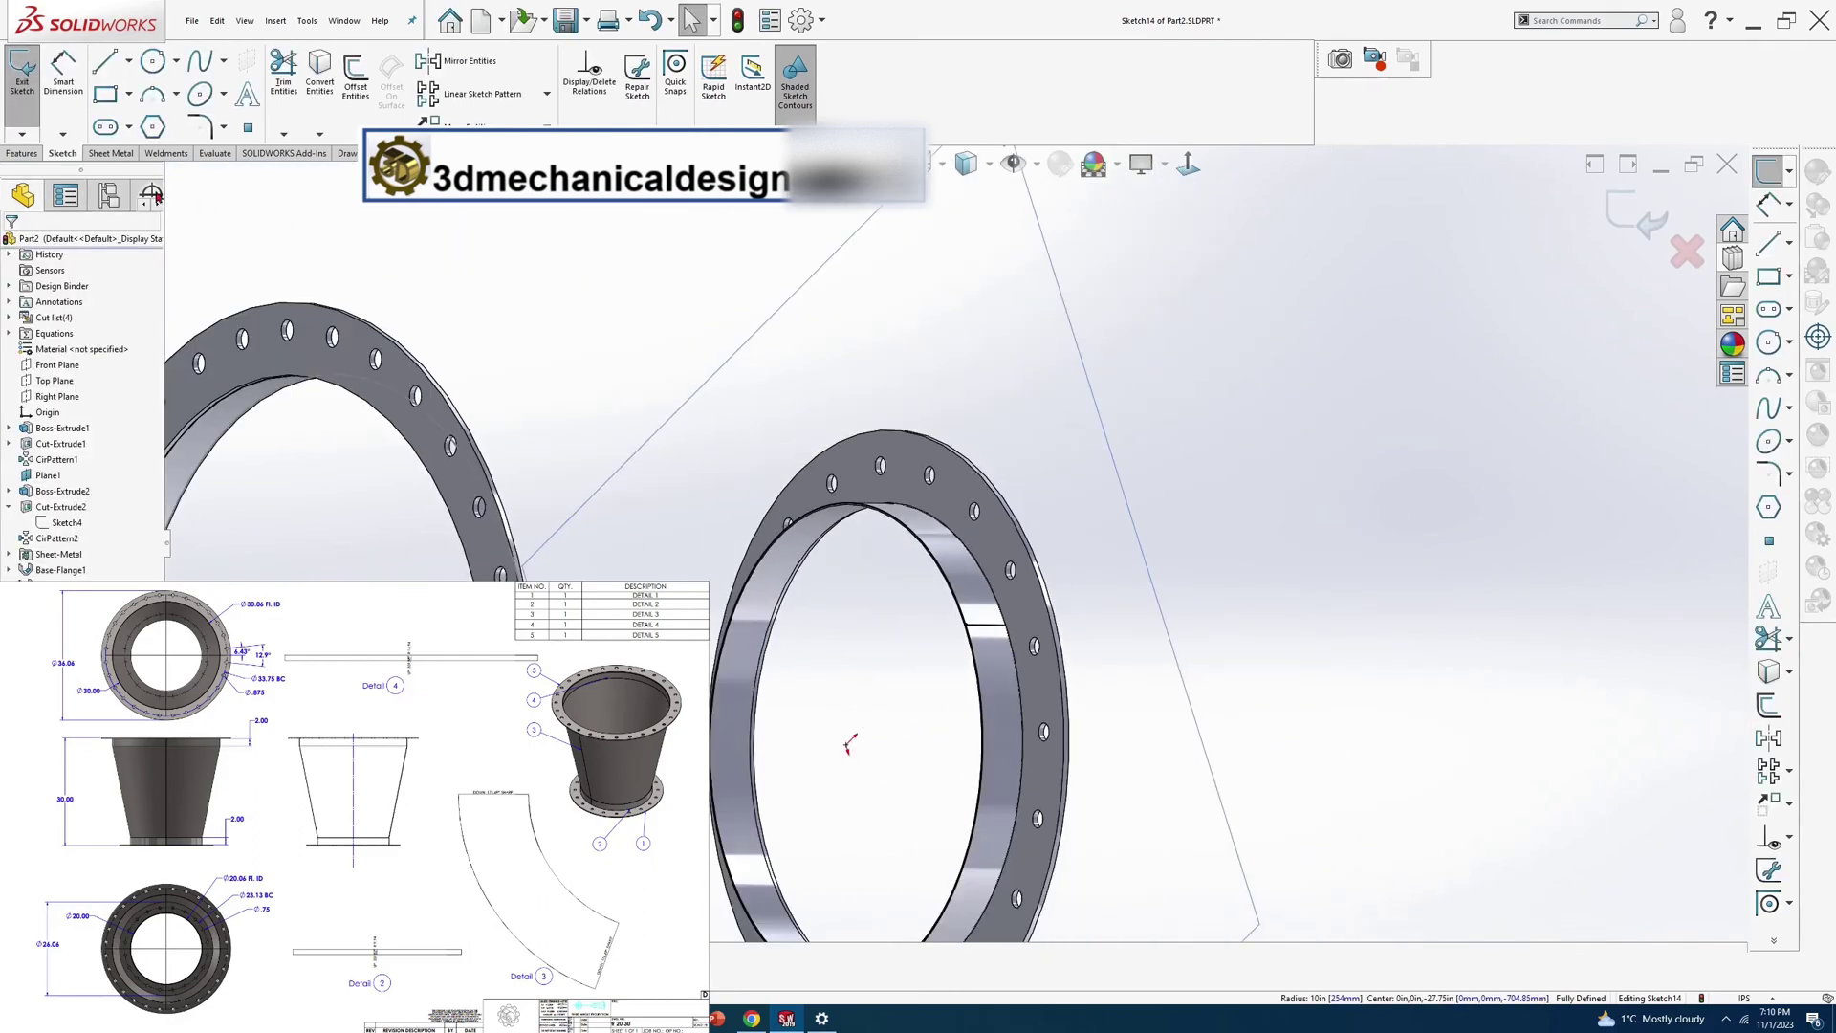
left_click(112, 154)
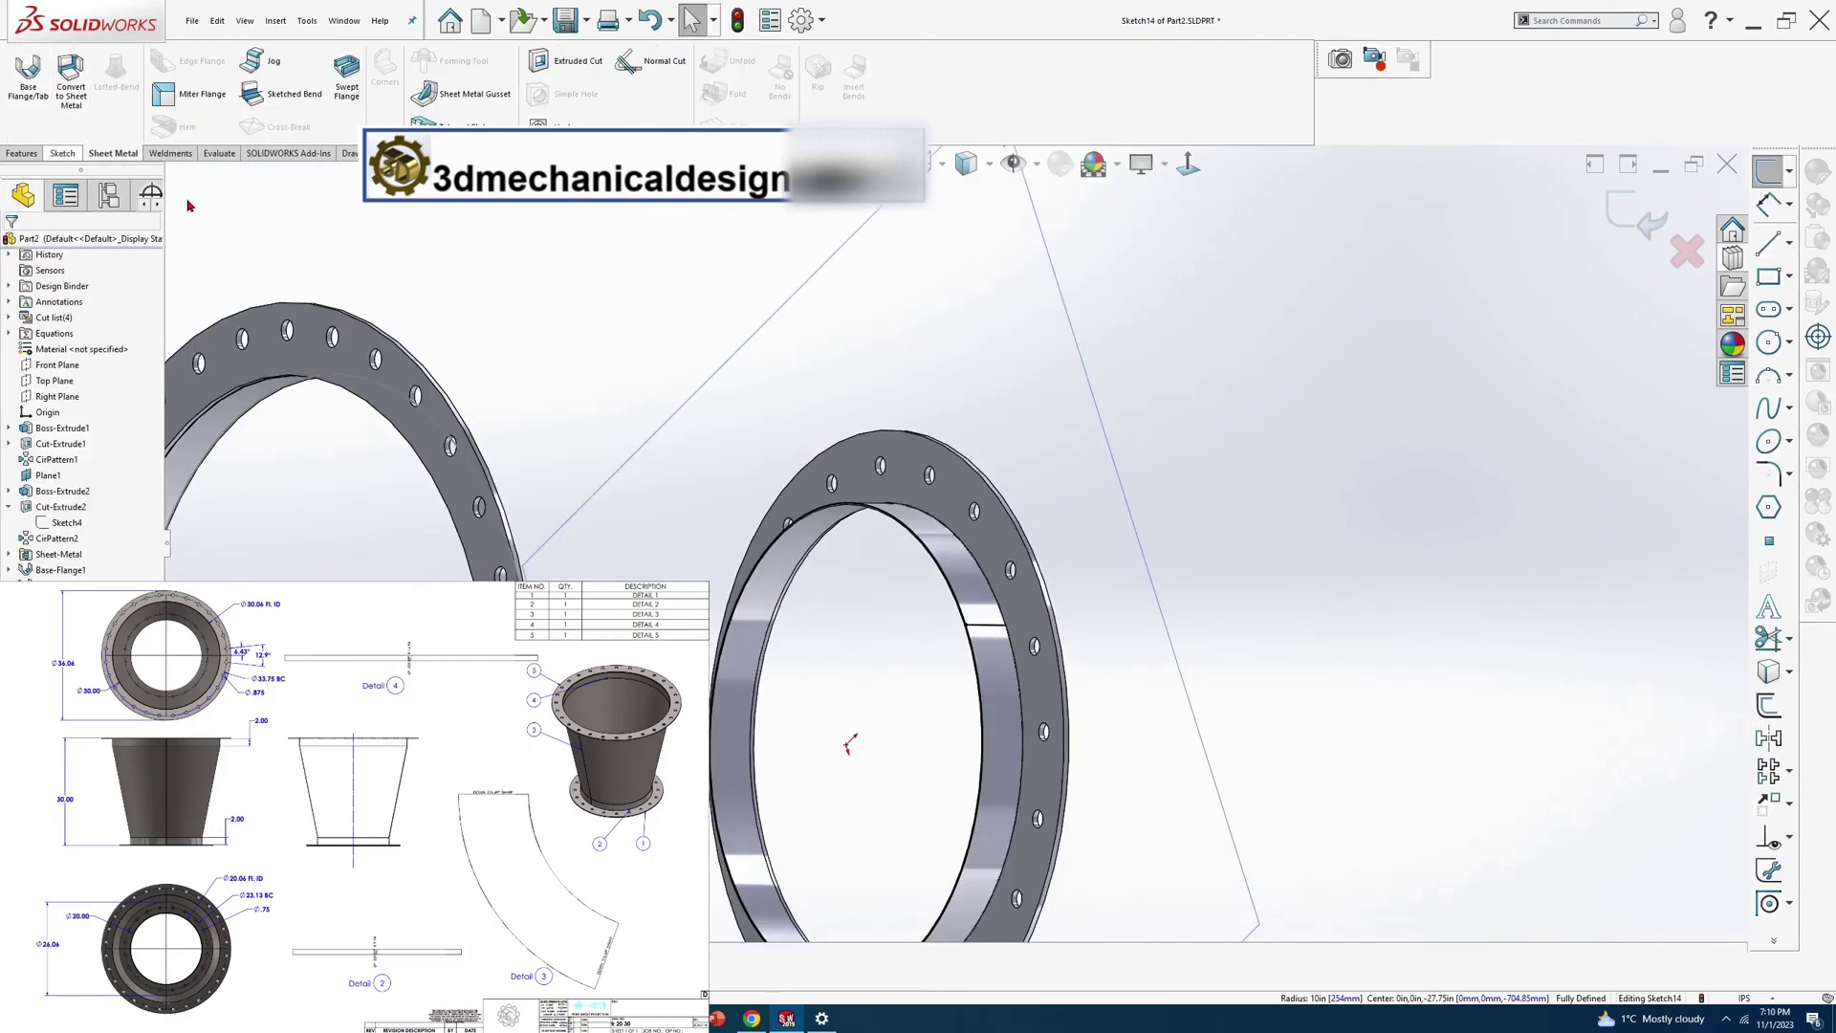
left_click(1664, 225)
Create a Lofted Bend cone between the small and large collars' end arc sketches, using the Formed manufacturing method
left_click(116, 75)
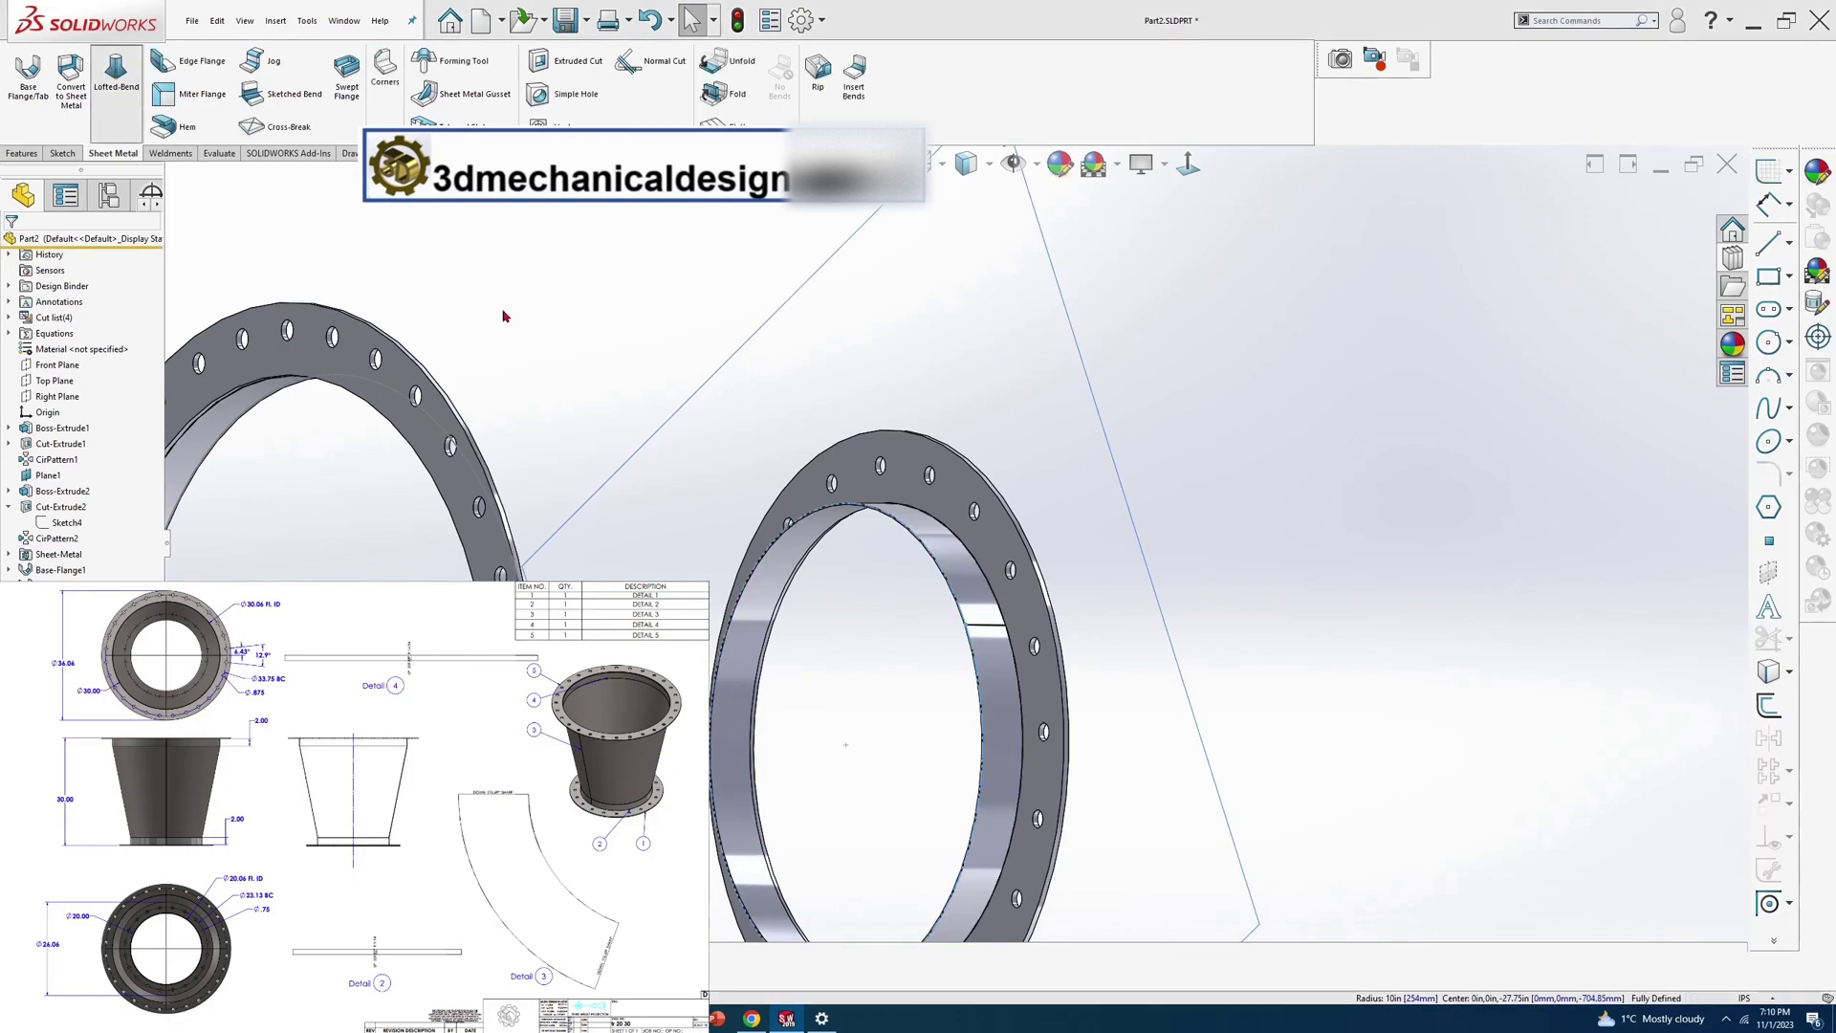
left_click(1002, 530)
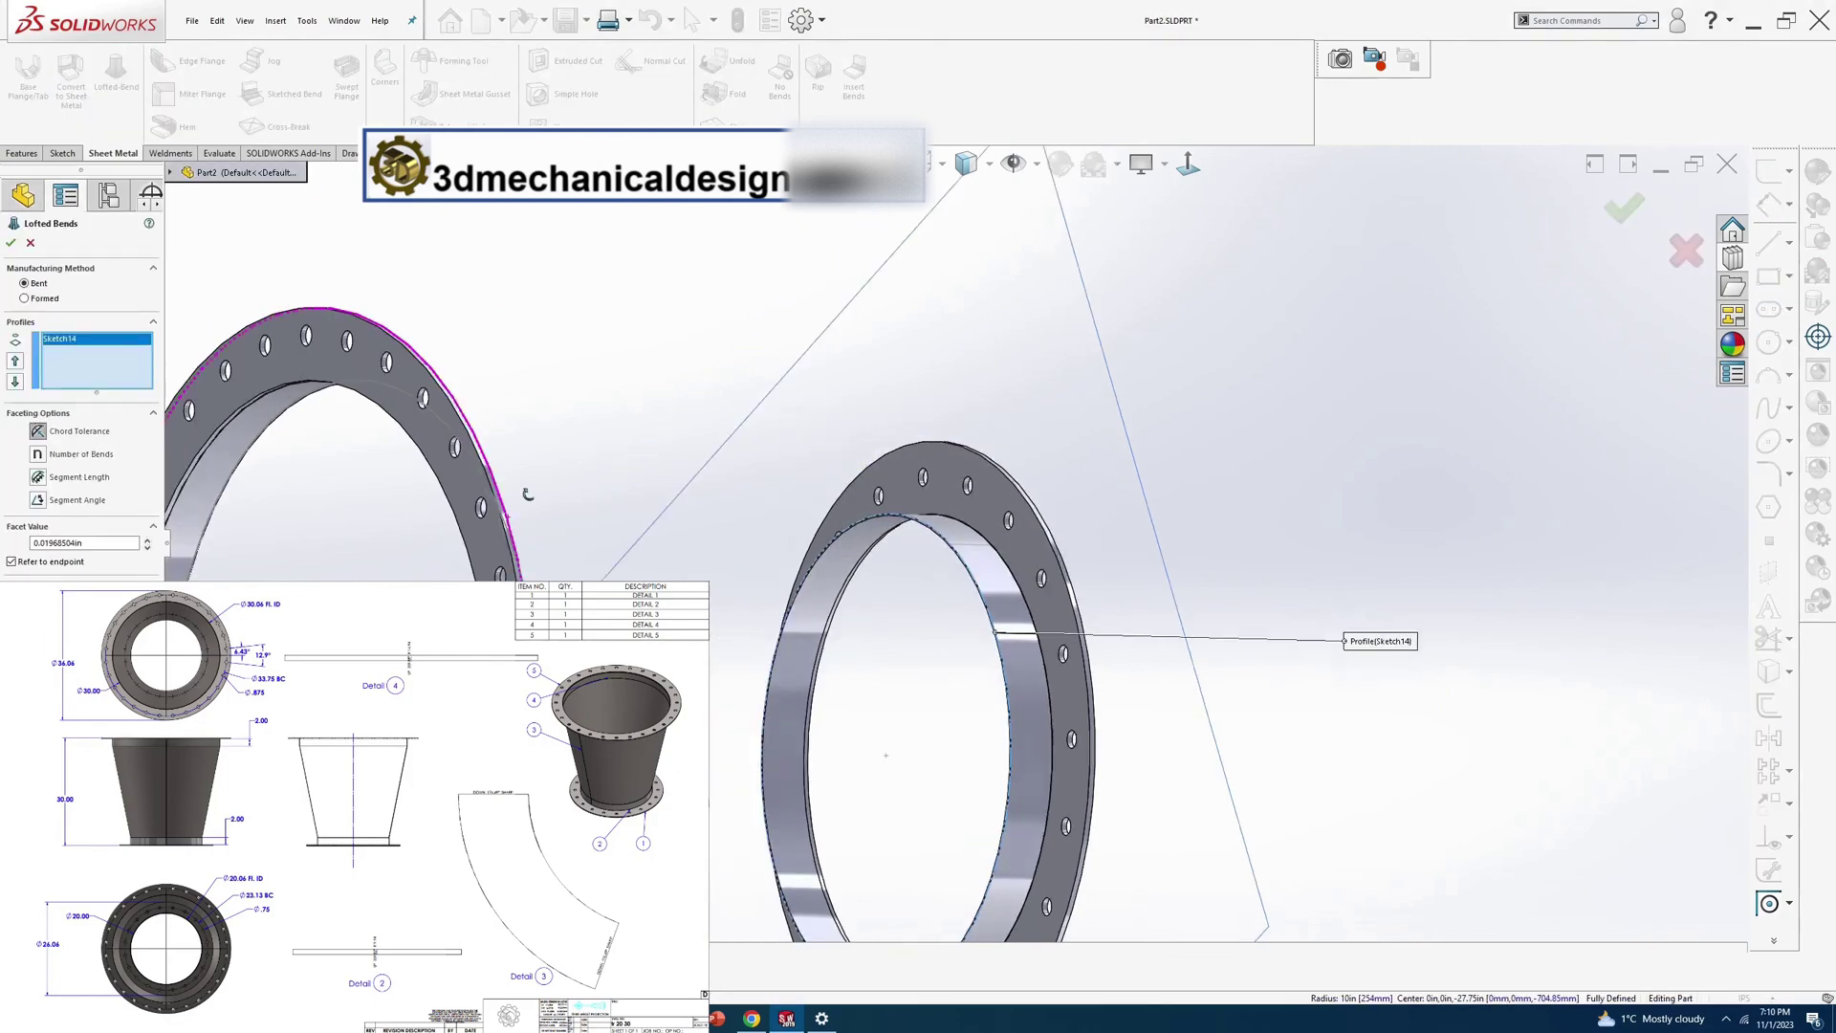
mouse_move(525, 492)
middle_mouse_down()
mouse_move(670, 483)
mouse_move(960, 582)
middle_mouse_up()
left_click(697, 472)
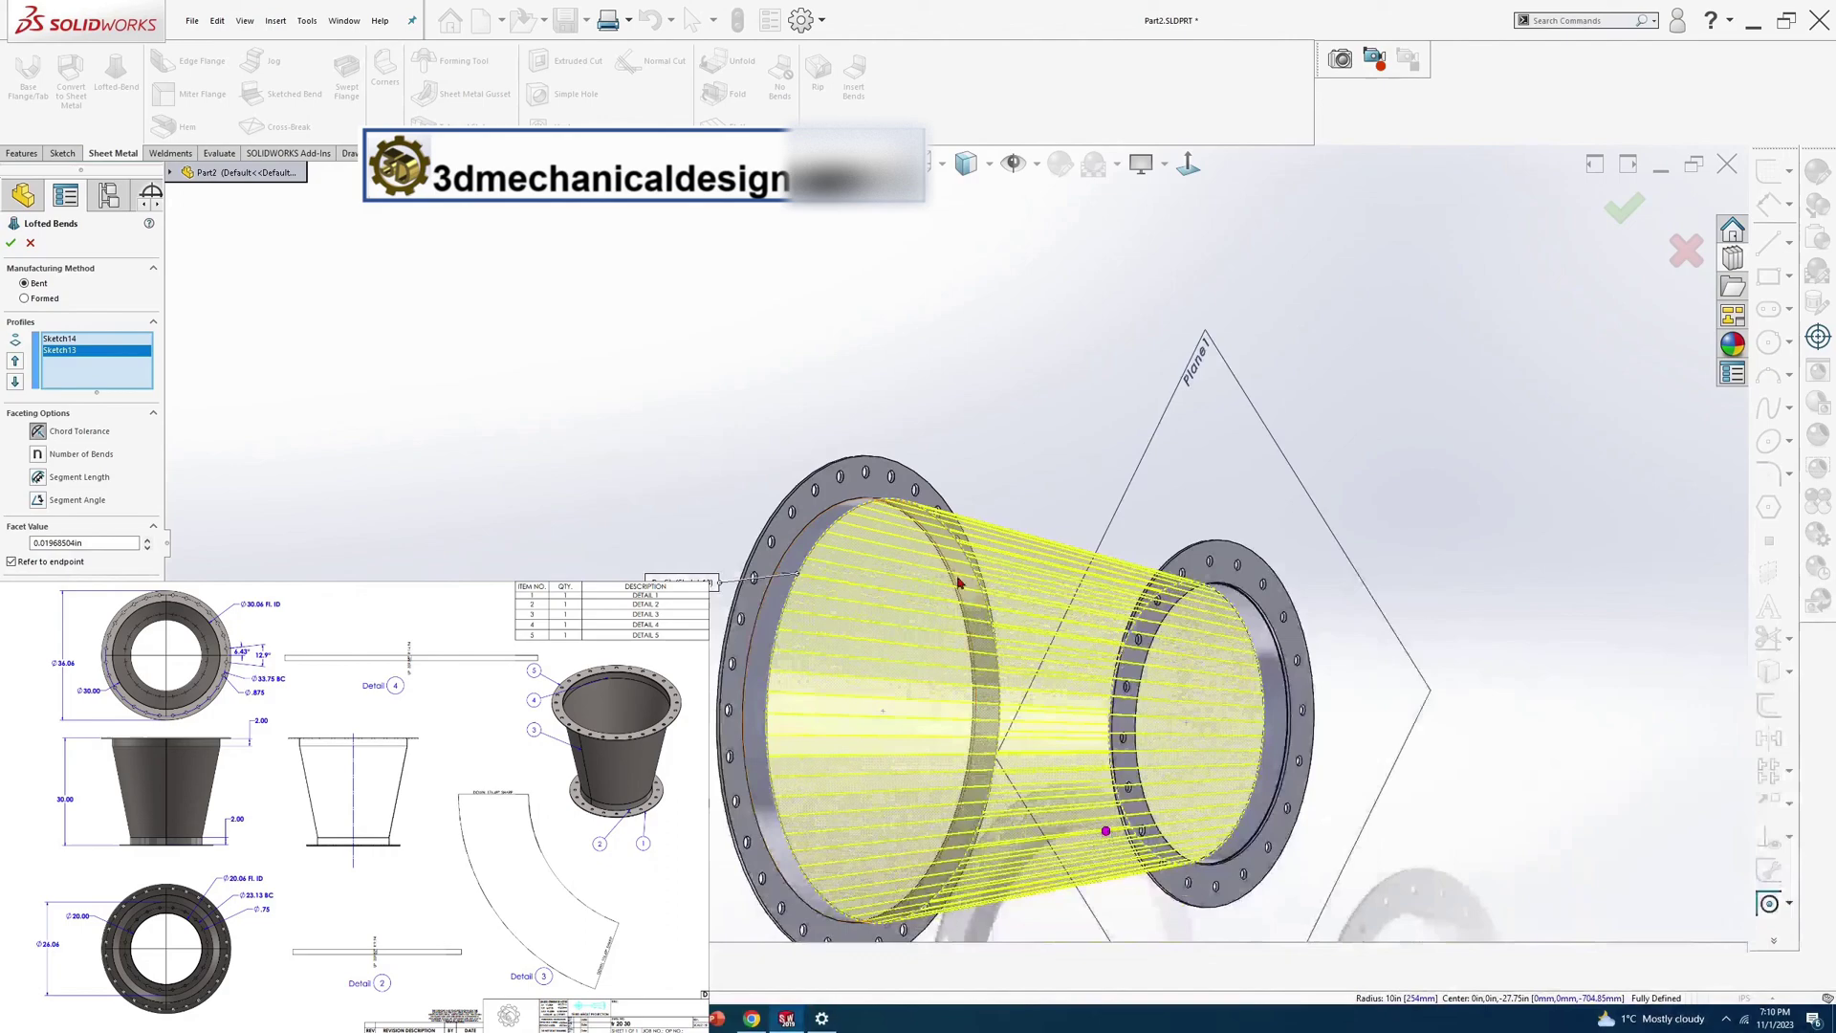
left_click(26, 300)
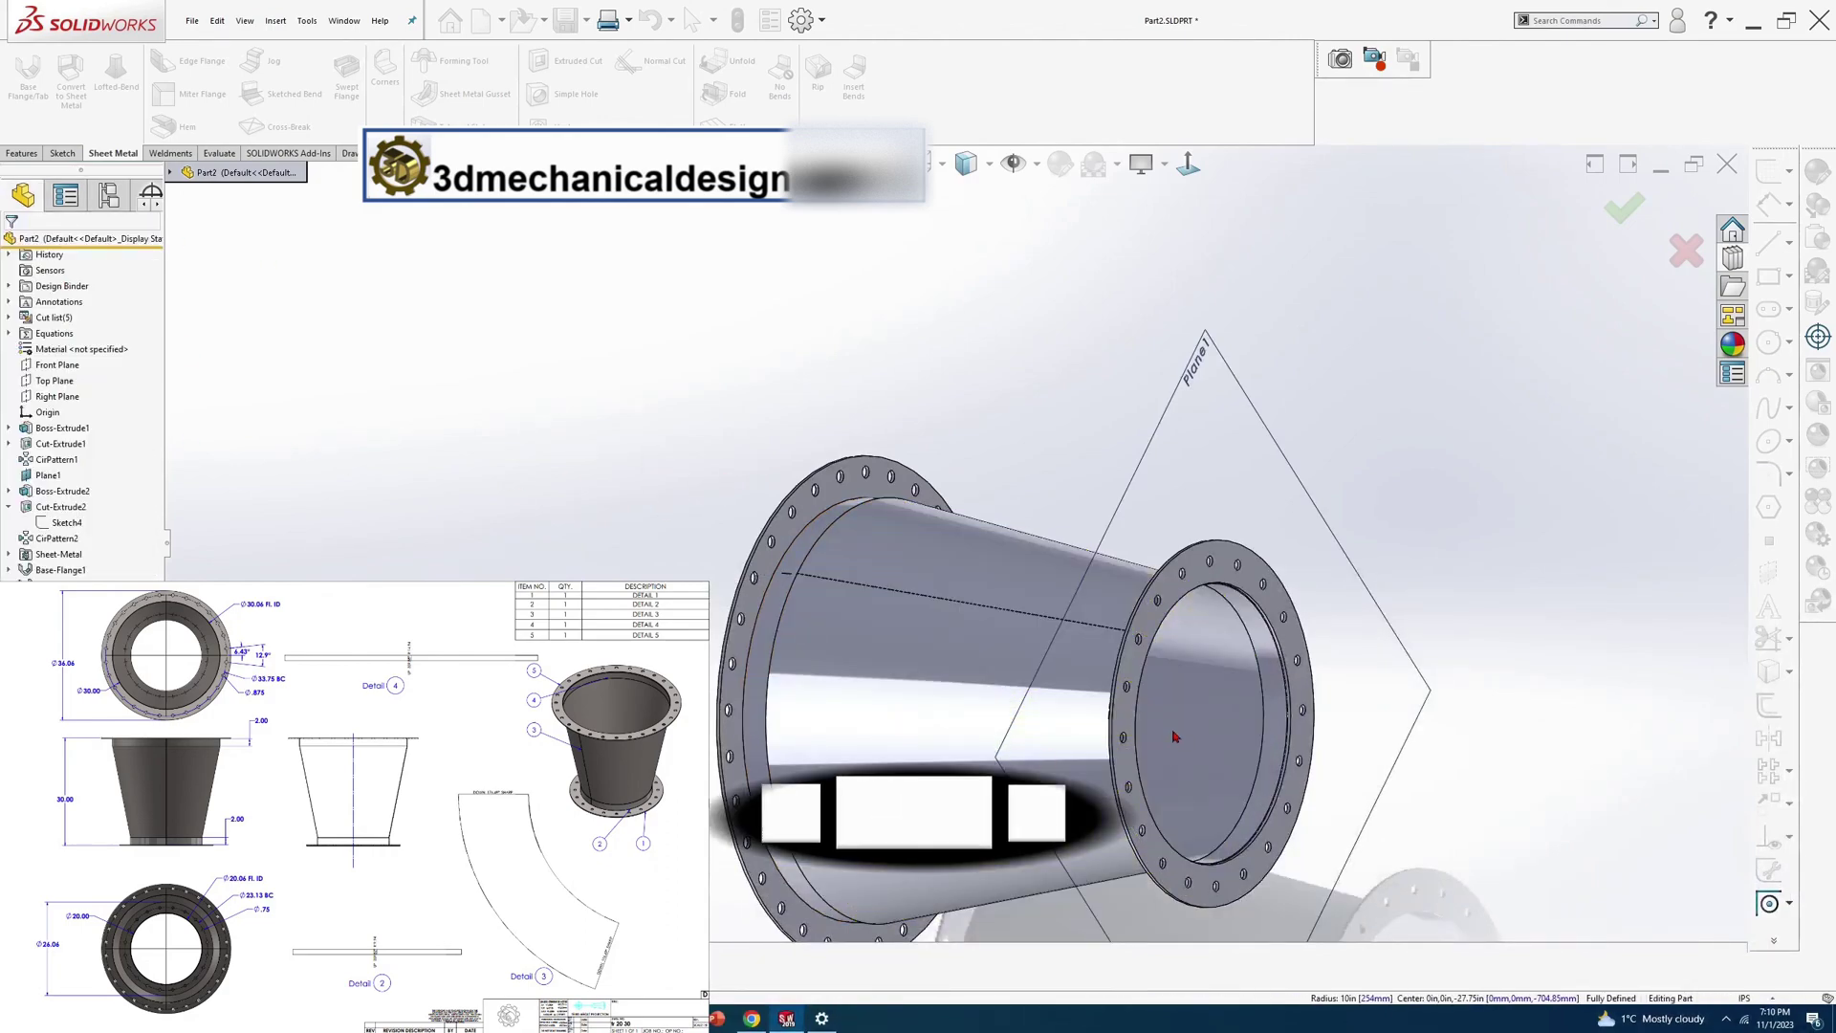
scroll(1029, 402, "up", 3)
middle_click_drag(1177, 738, 1225, 669)
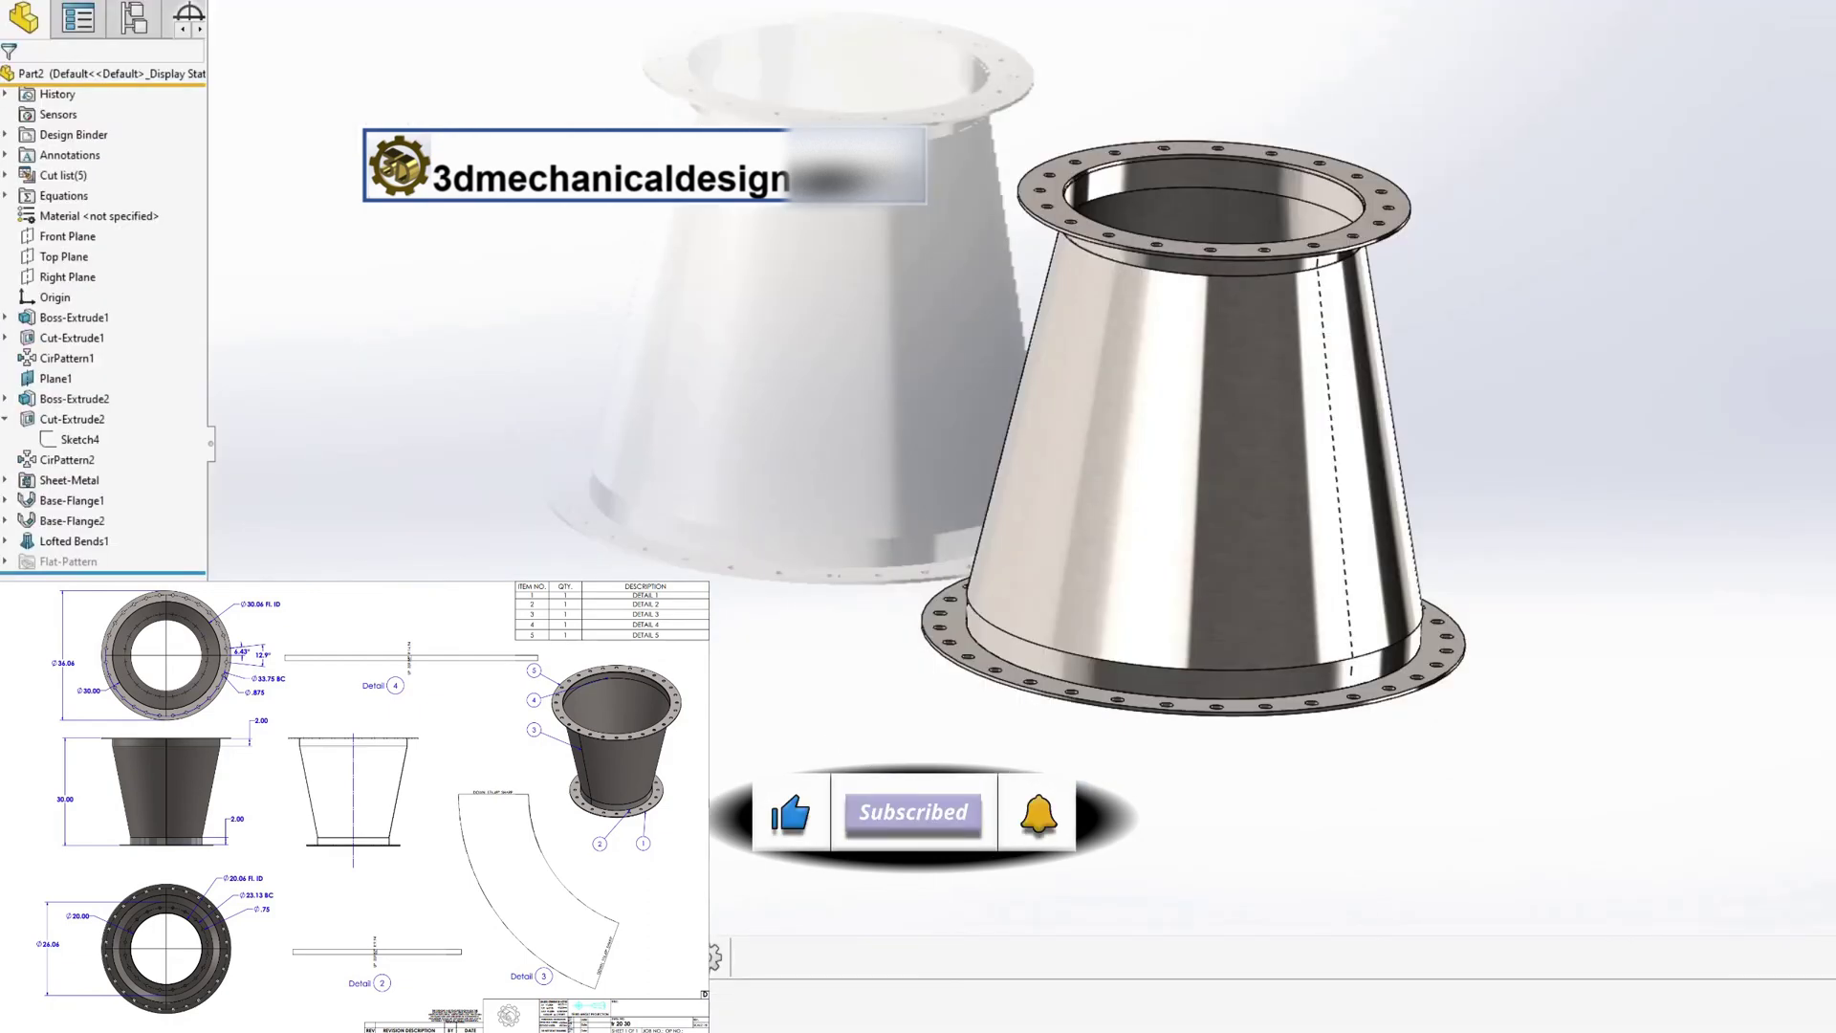